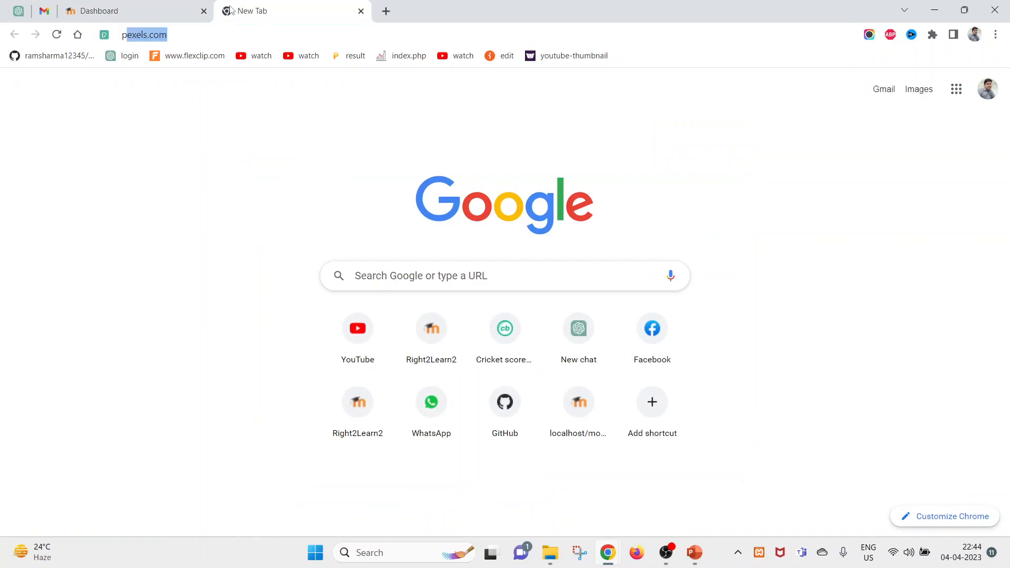
- Search Google for 'program plugin in moodle'
type("gin in moodle")
key("Return")
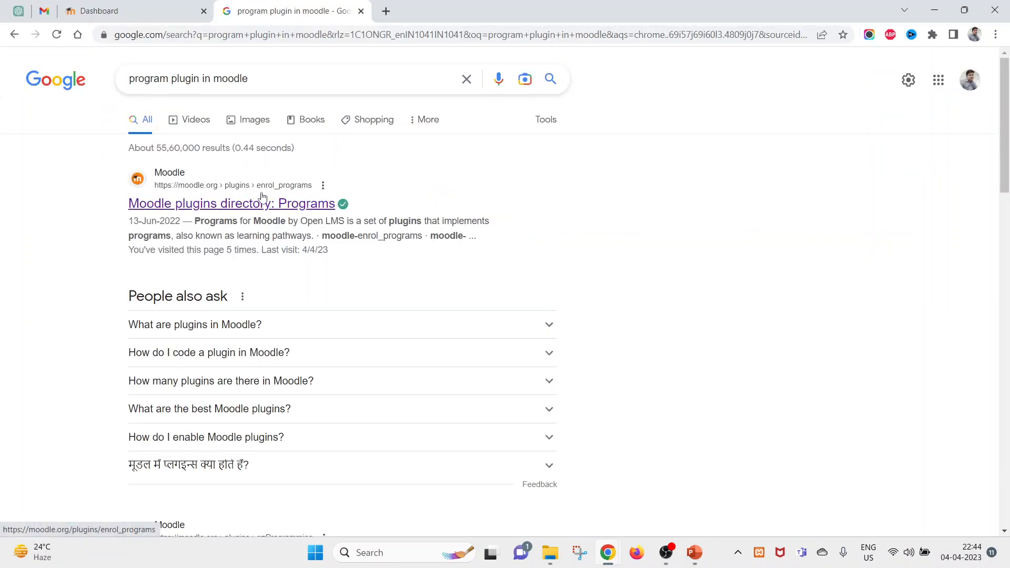
- Open the Moodle plugins directory Programs page and check it supports Moodle 3.11
left_click(290, 210)
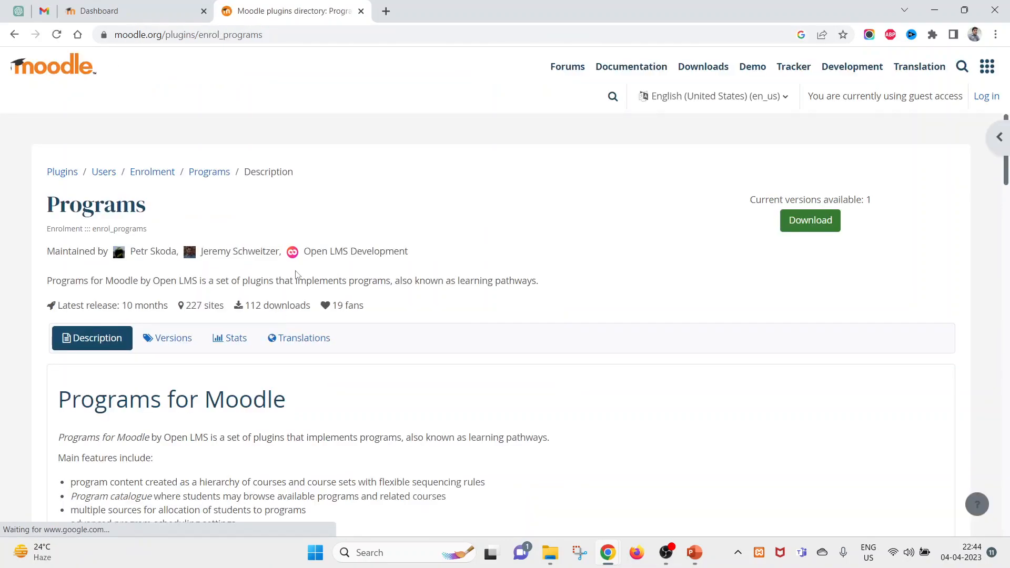
scroll(558, 377, "down", 5)
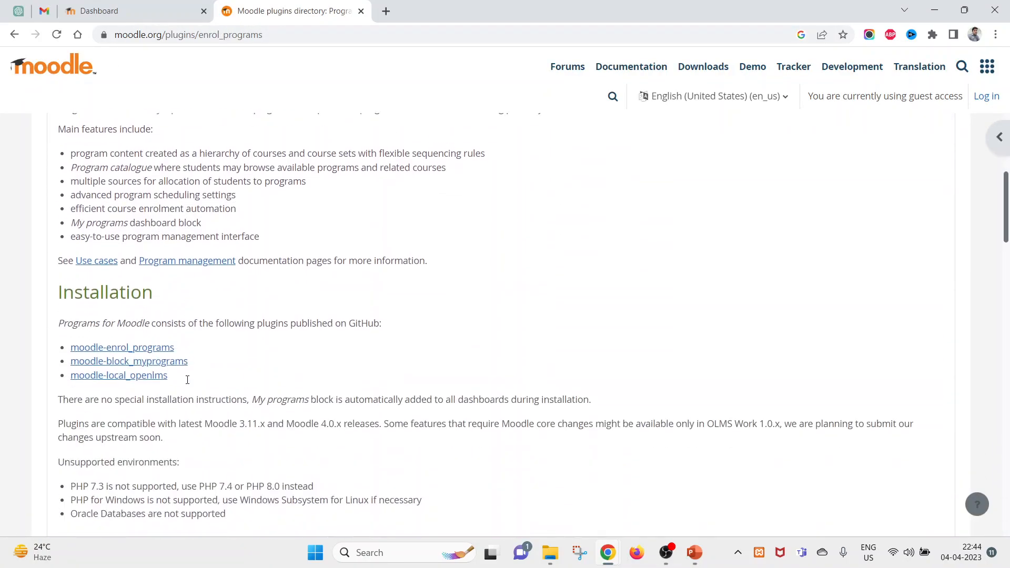
scroll(444, 322, "down", 3)
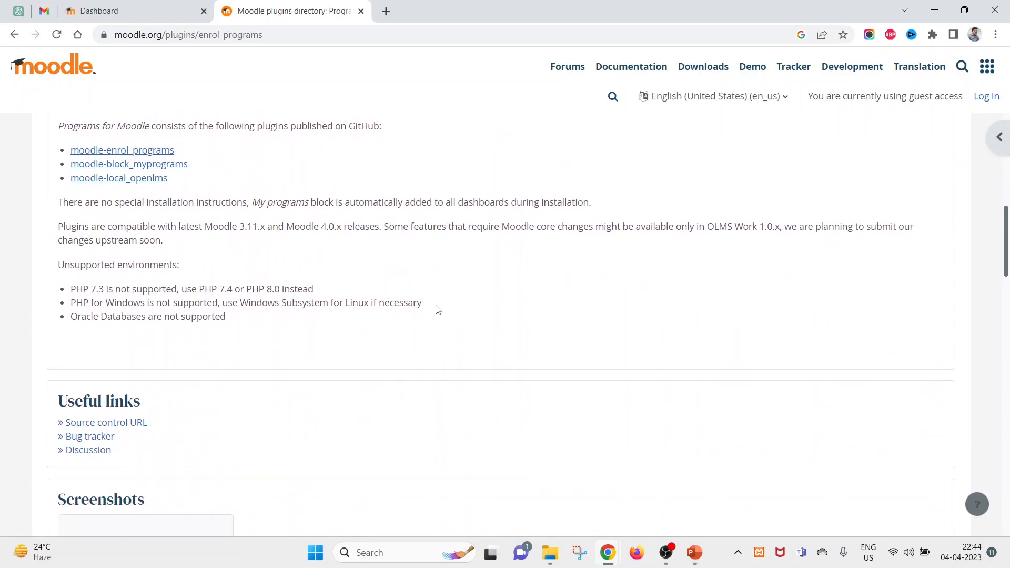
left_click_drag(240, 227, 265, 224)
left_click(237, 228)
left_click(281, 225)
left_click_drag(241, 227, 258, 227)
- Download the current Programs package (1.0.0-alpha3) for Moodle 3.11, then return to the Dashboard
left_click(993, 102)
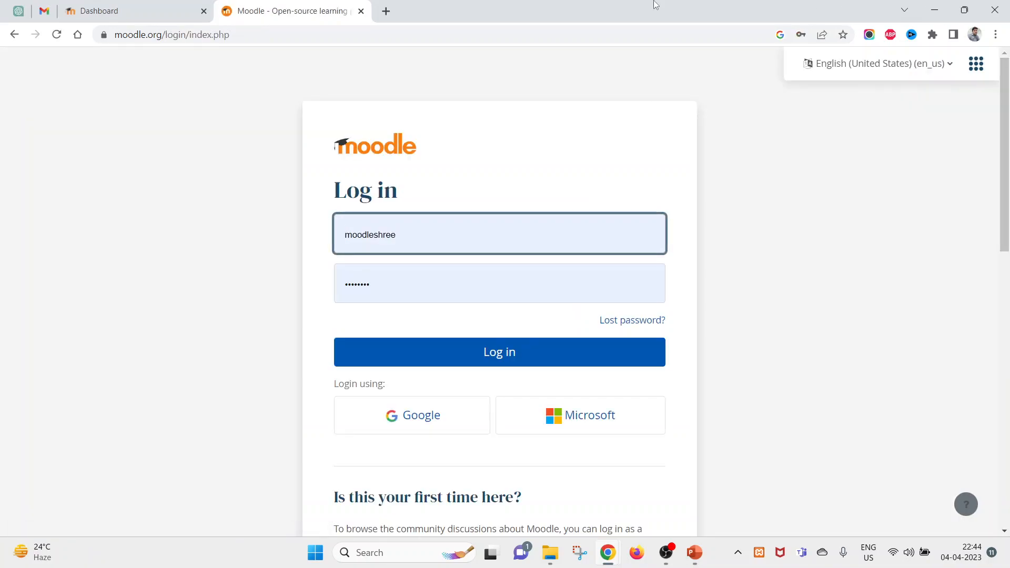
left_click(14, 34)
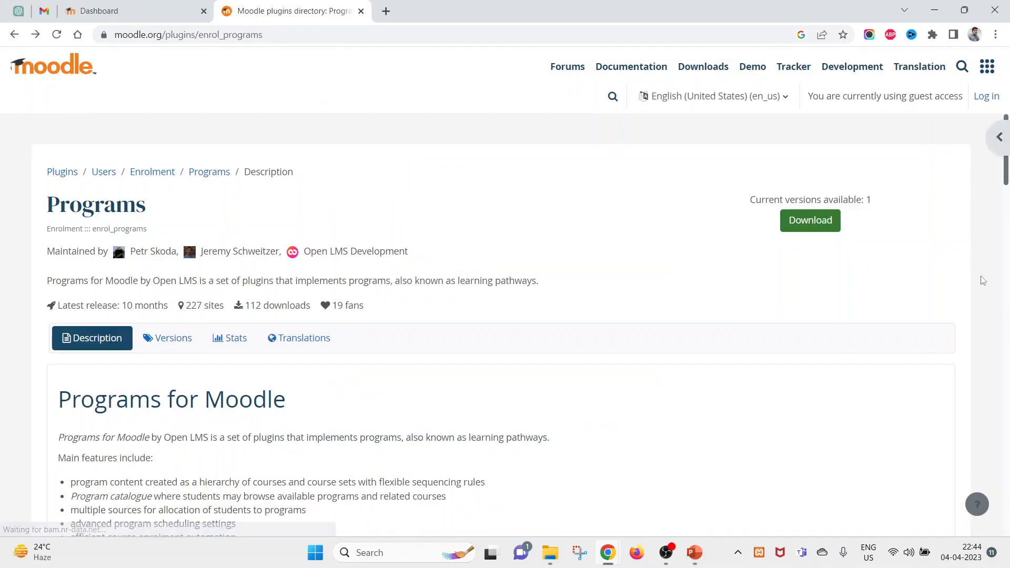
left_click(812, 220)
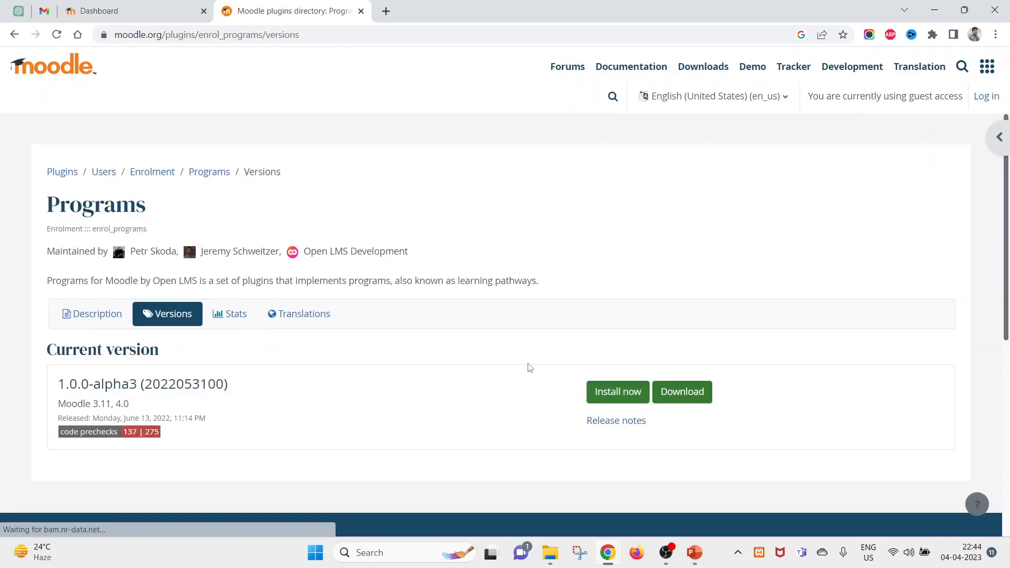
scroll(530, 367, "down", 2)
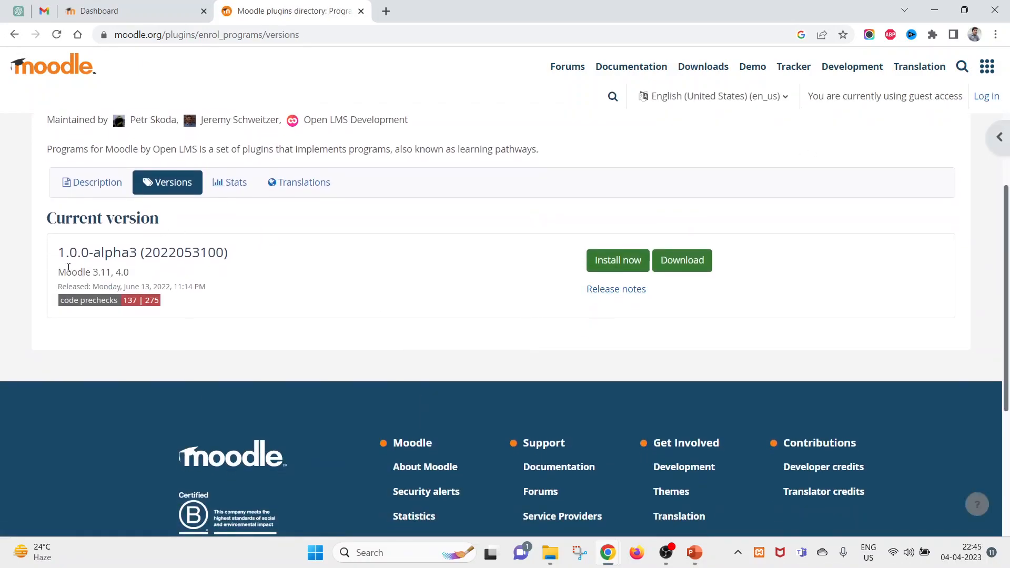
left_click_drag(59, 274, 112, 274)
left_click(700, 264)
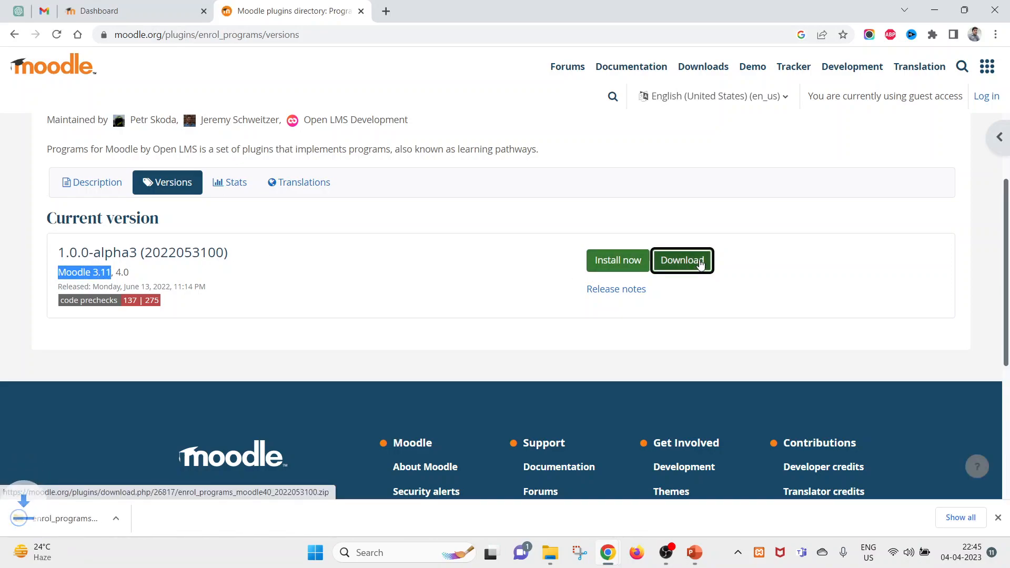
left_click(118, 15)
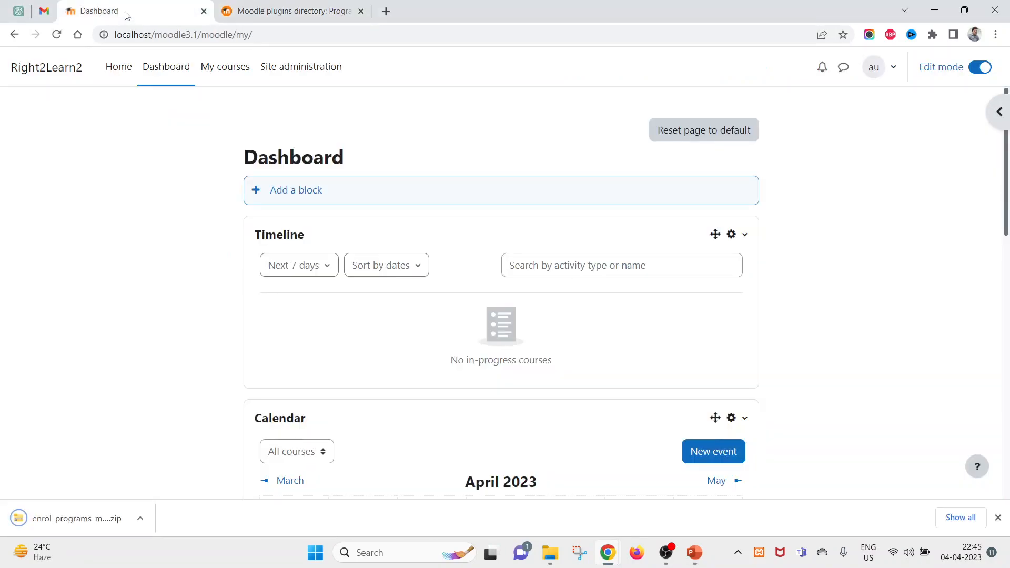
- Upload the downloaded Programs zip in Install plugins and continue past validation
left_click(293, 82)
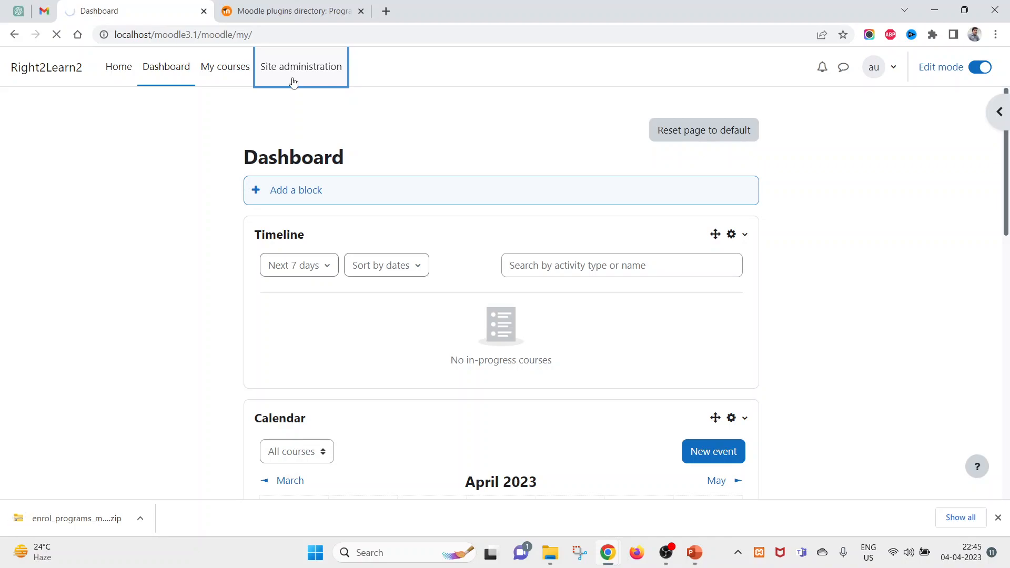
left_click(289, 174)
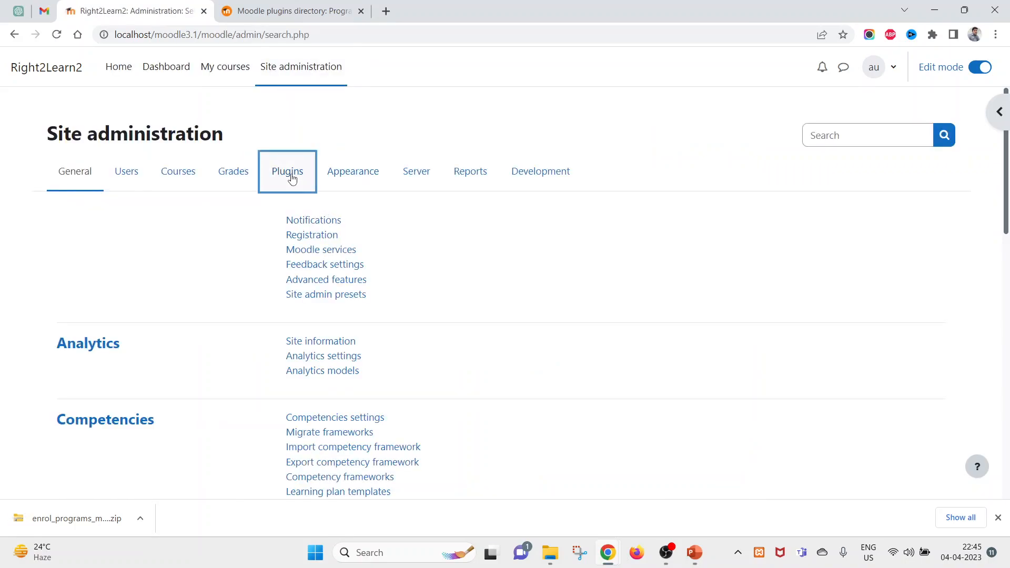
left_click(319, 225)
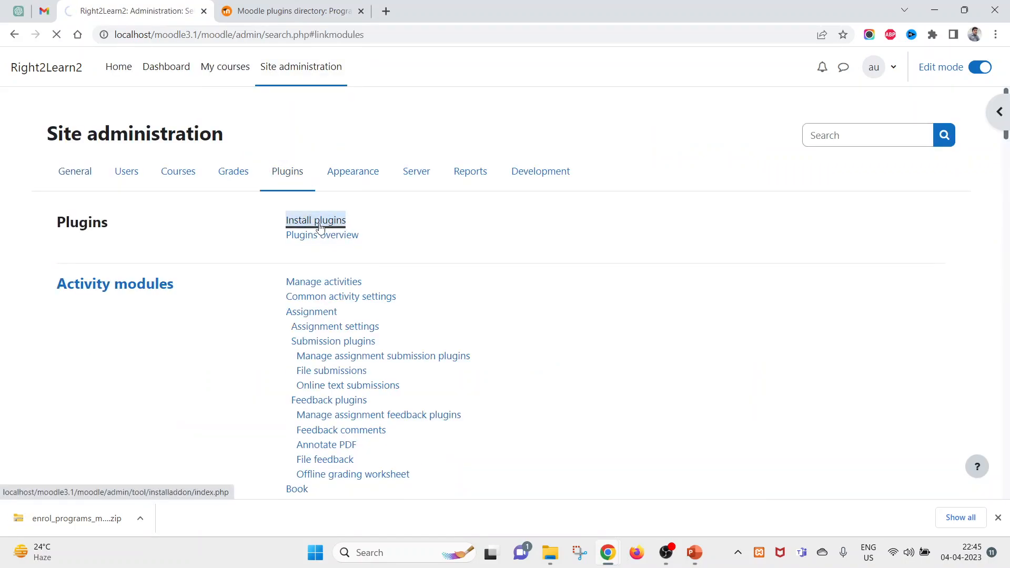
left_click_drag(77, 518, 465, 377)
scroll(458, 377, "down", 3)
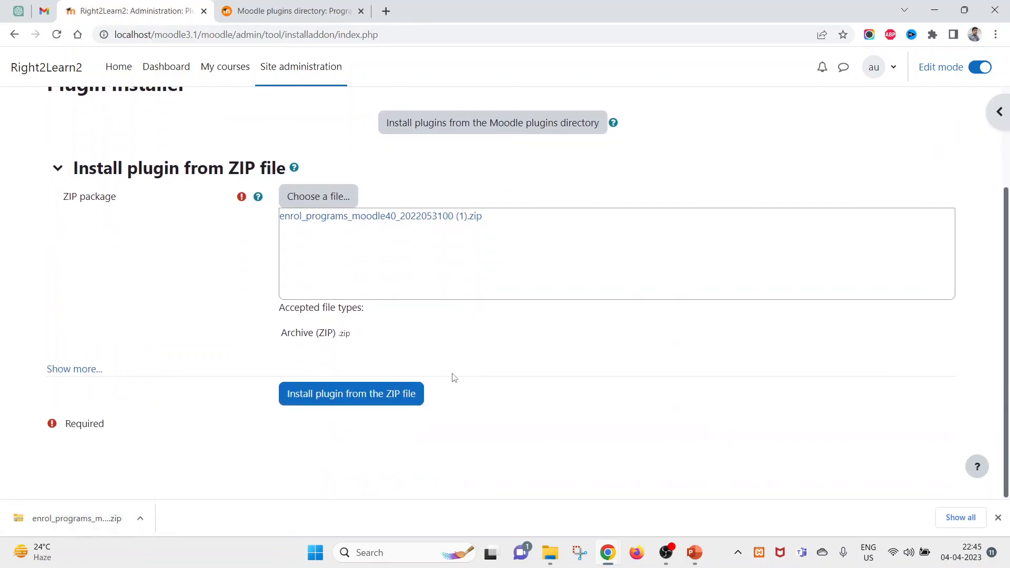
left_click(326, 400)
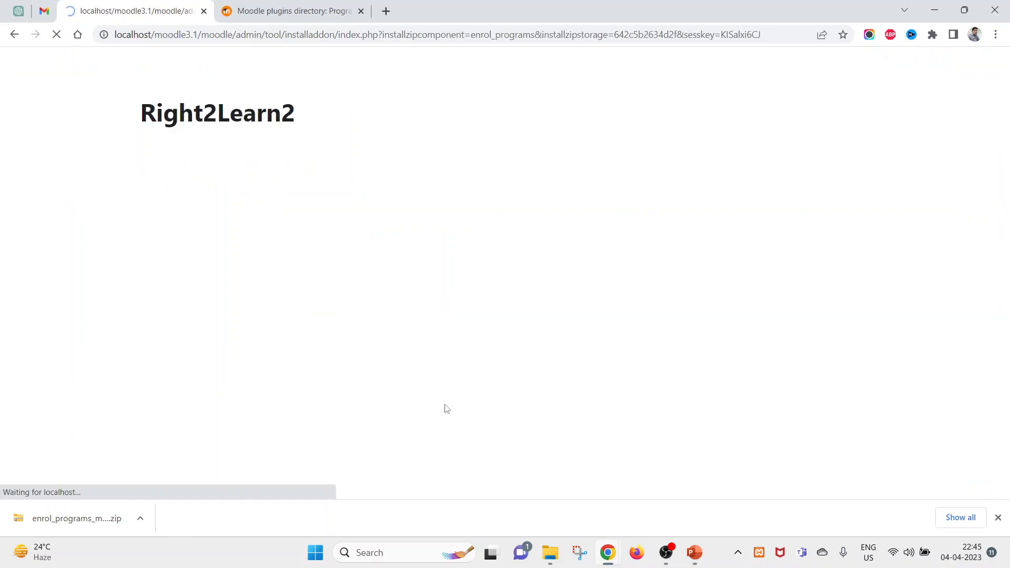
left_click(998, 519)
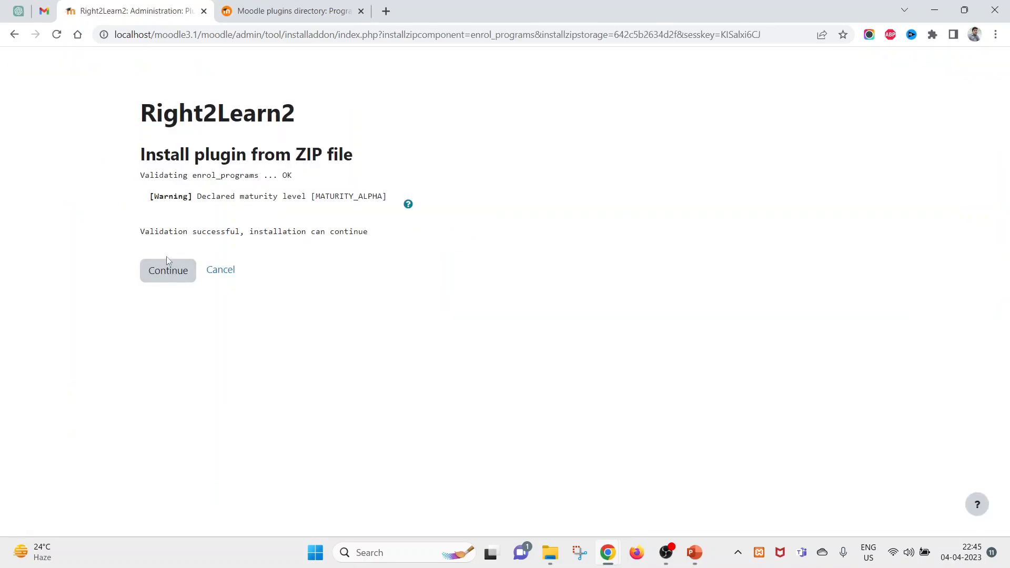
left_click(167, 273)
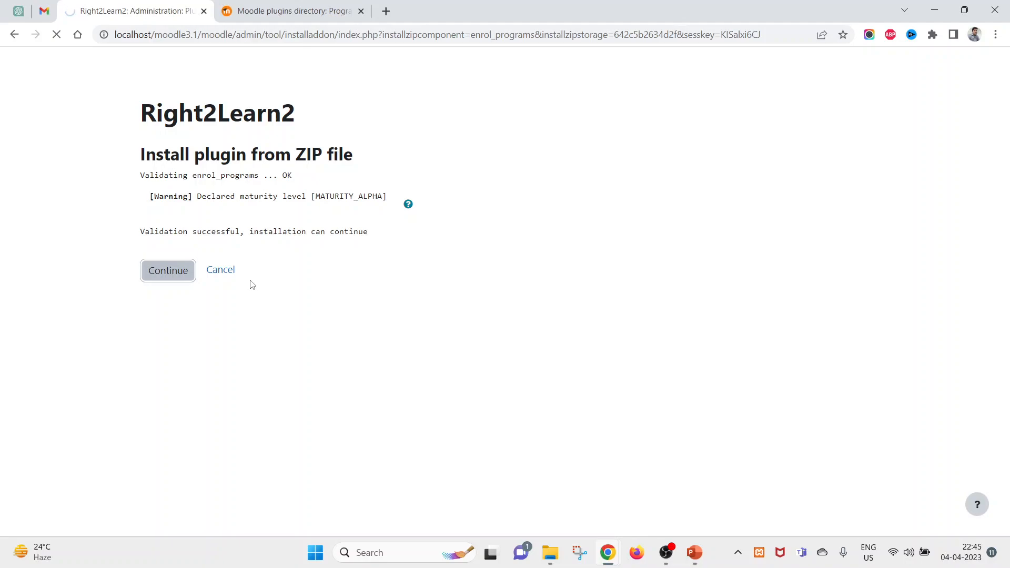
- Pass the server checks and upgrade the database to install enrol_programs
scroll(331, 332, "down", 13)
left_click(492, 519)
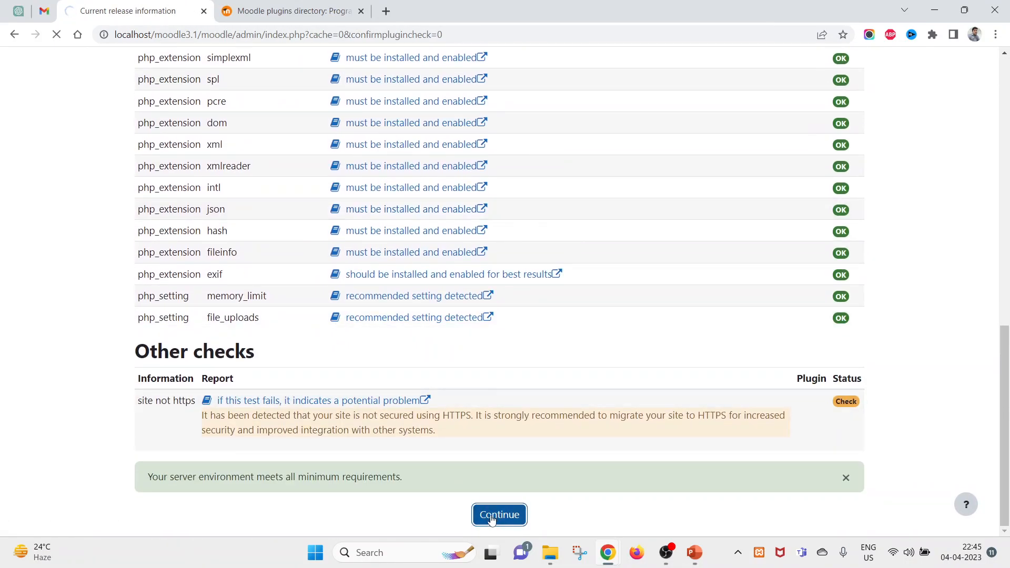
scroll(495, 474, "up", 12)
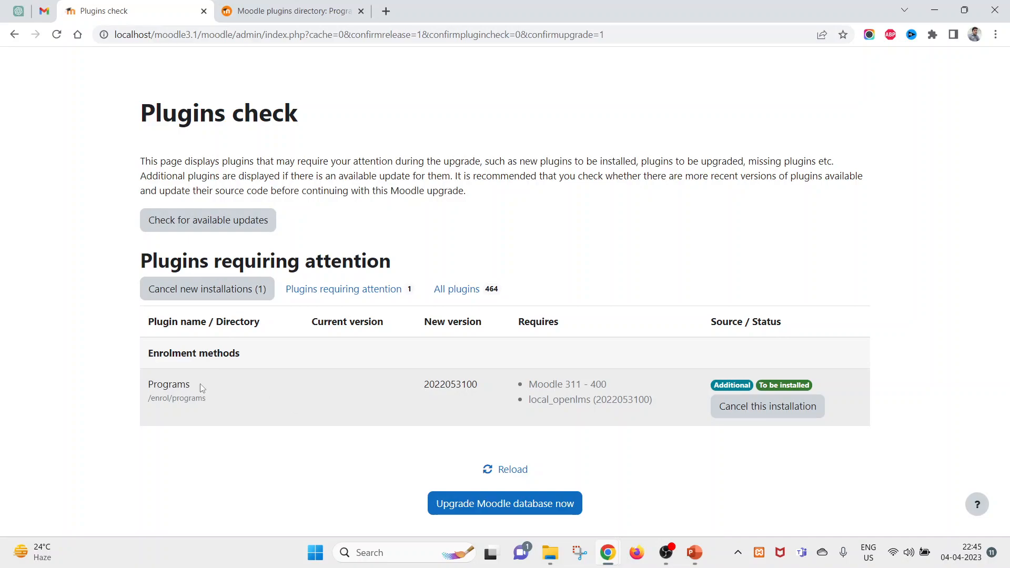
triple_click(171, 363)
left_click_drag(154, 402, 193, 398)
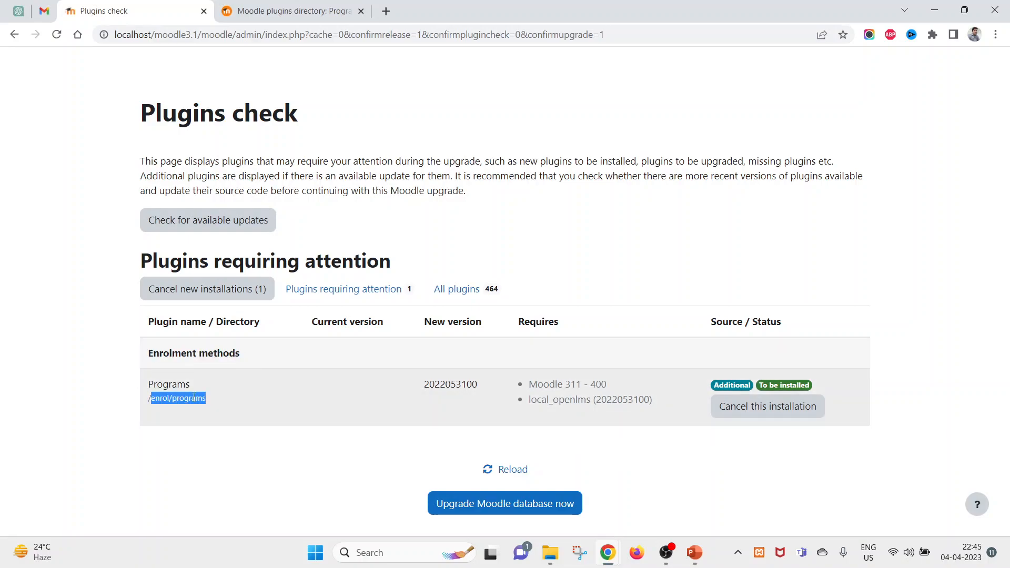
double_click(158, 397)
double_click(199, 398)
left_click(506, 510)
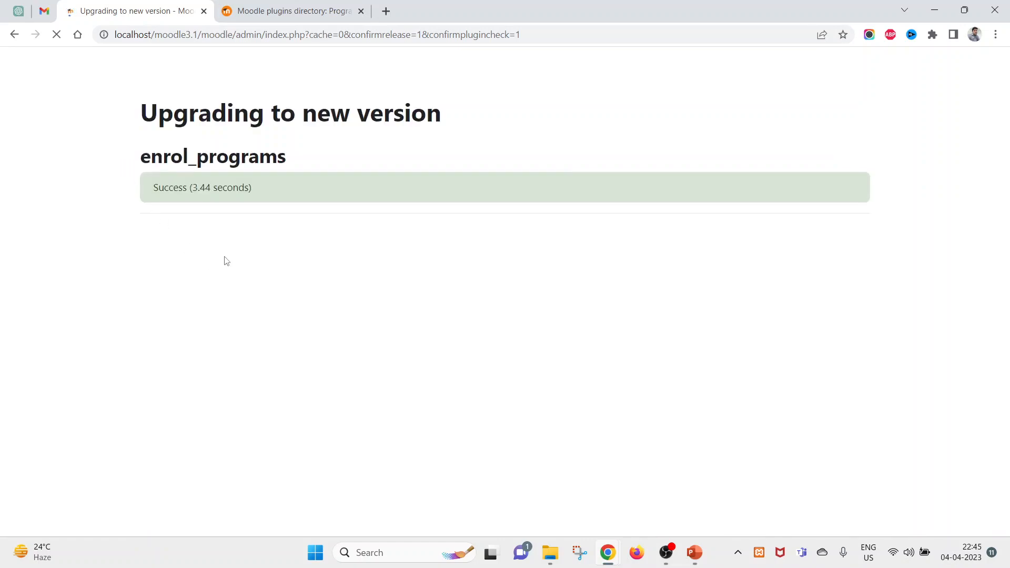
left_click(526, 235)
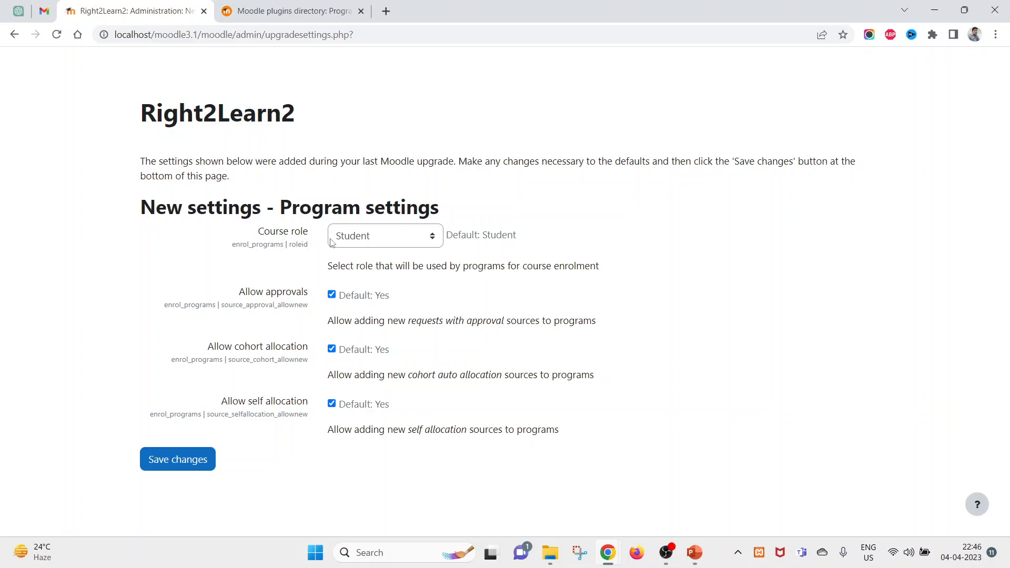
- Keep Student as the course role, save the Program settings, and return to the plugins directory
left_click(354, 241)
left_click(195, 259)
left_click(164, 460)
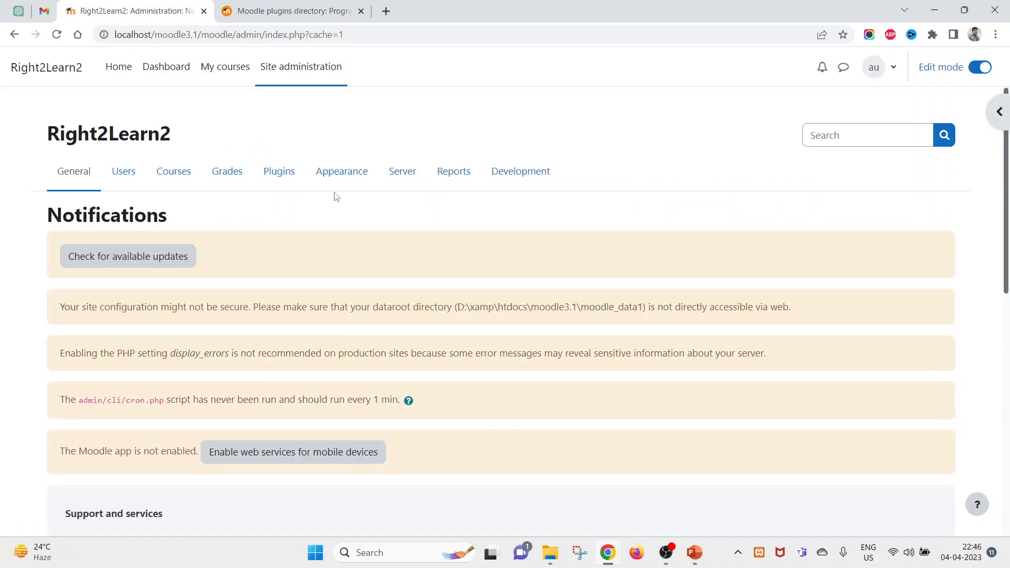
left_click(282, 15)
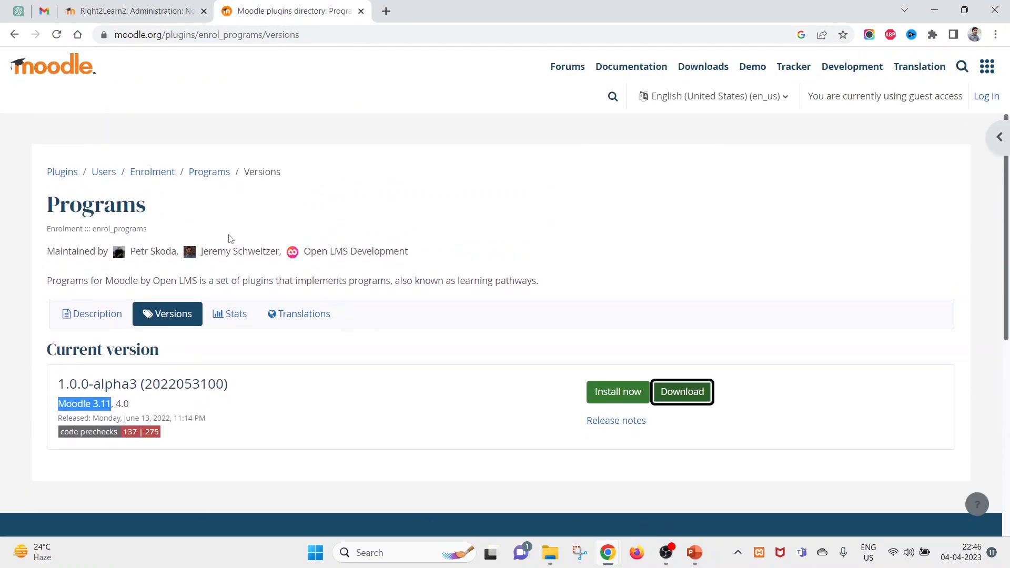
- Go back to the Programs description and find the Installation section's GitHub plugin links
left_click(14, 37)
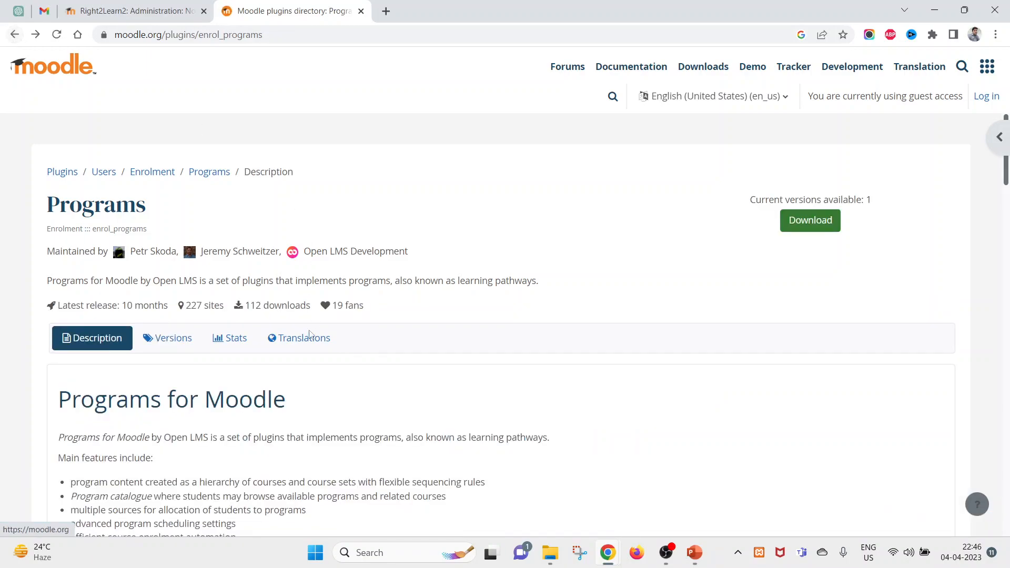
scroll(310, 347, "down", 6)
scroll(309, 346, "down", 1)
left_click_drag(175, 216, 61, 220)
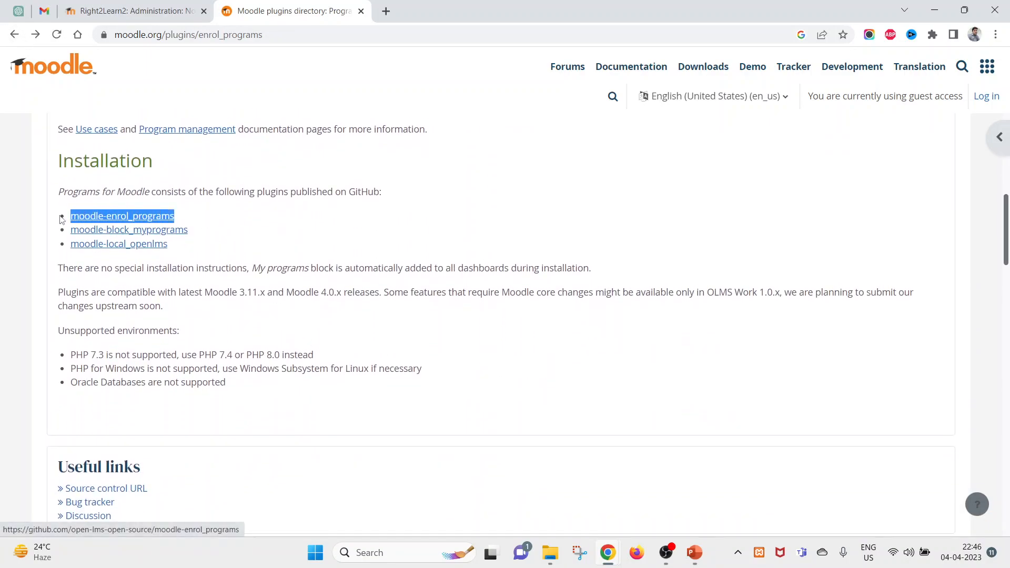
left_click(180, 311)
left_click_drag(169, 245, 73, 245)
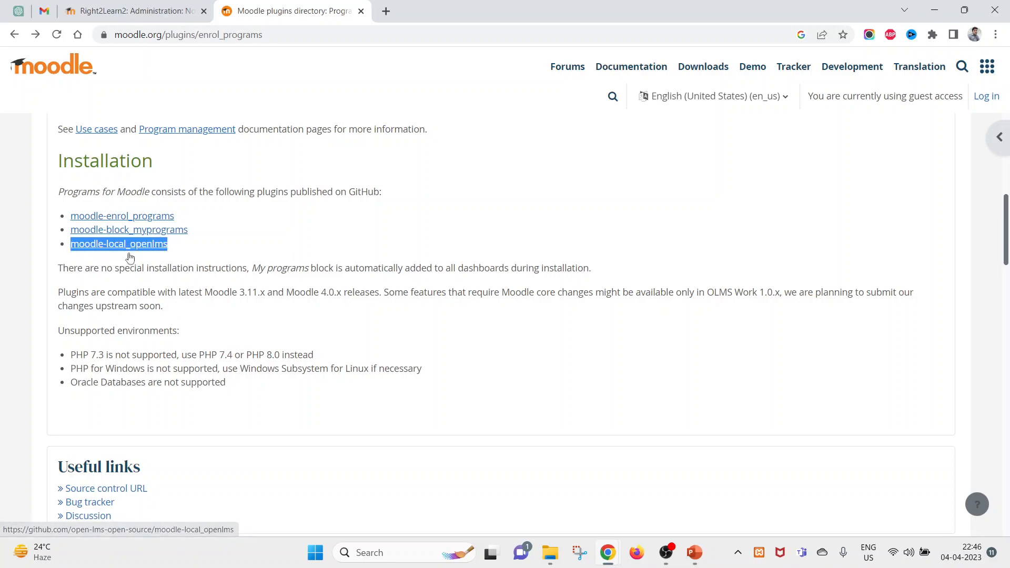
left_click(184, 254)
- Open the moodle-block_myprograms repository on GitHub
left_click_drag(168, 245, 108, 244)
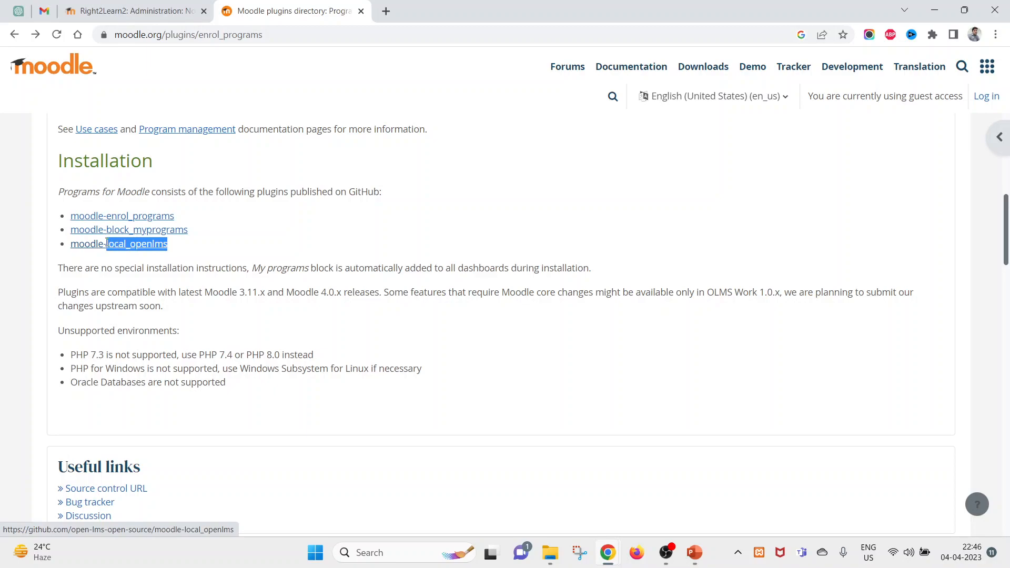
left_click(210, 247)
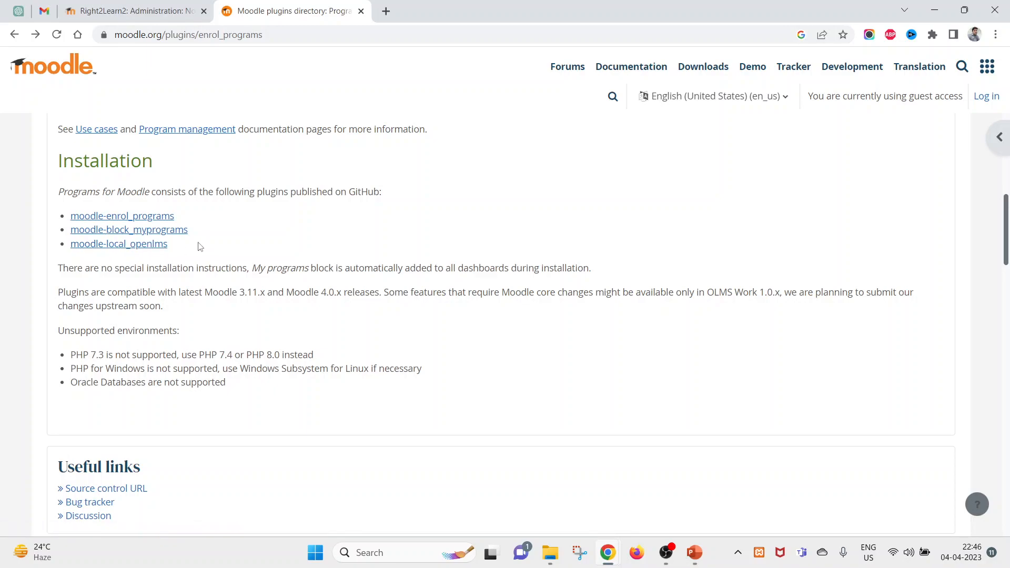
left_click_drag(167, 245, 107, 245)
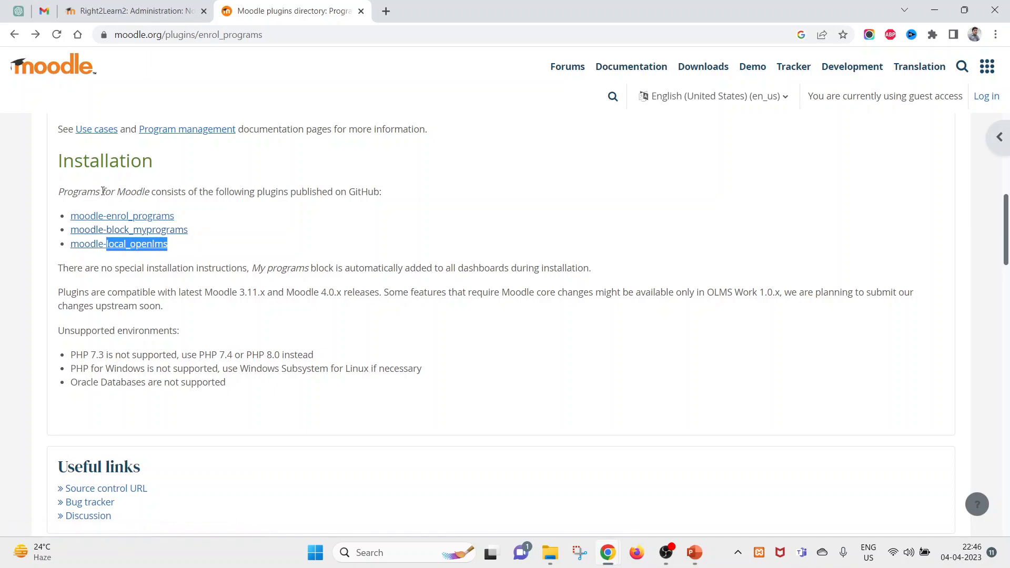
left_click(241, 247)
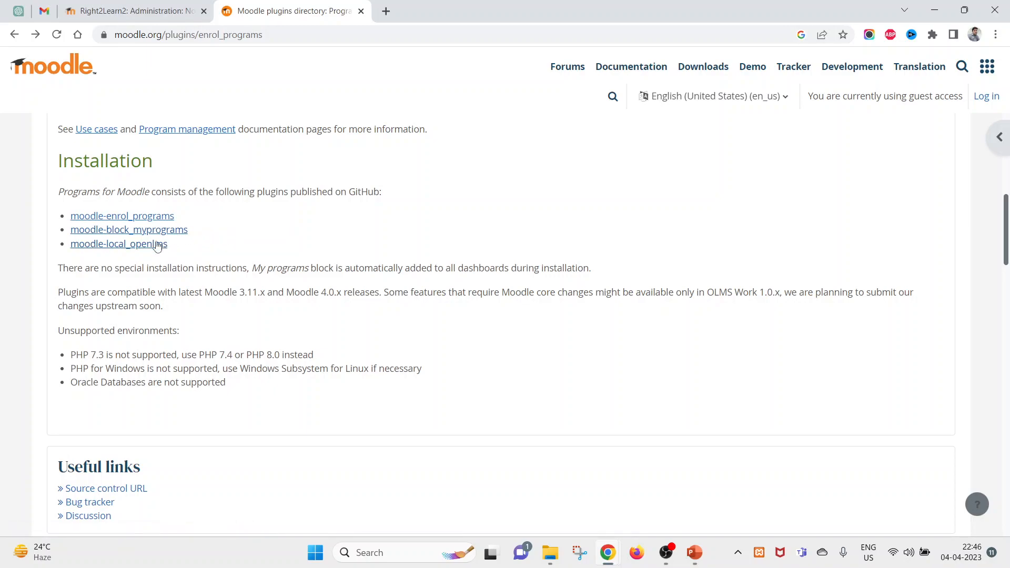
left_click_drag(171, 245, 79, 245)
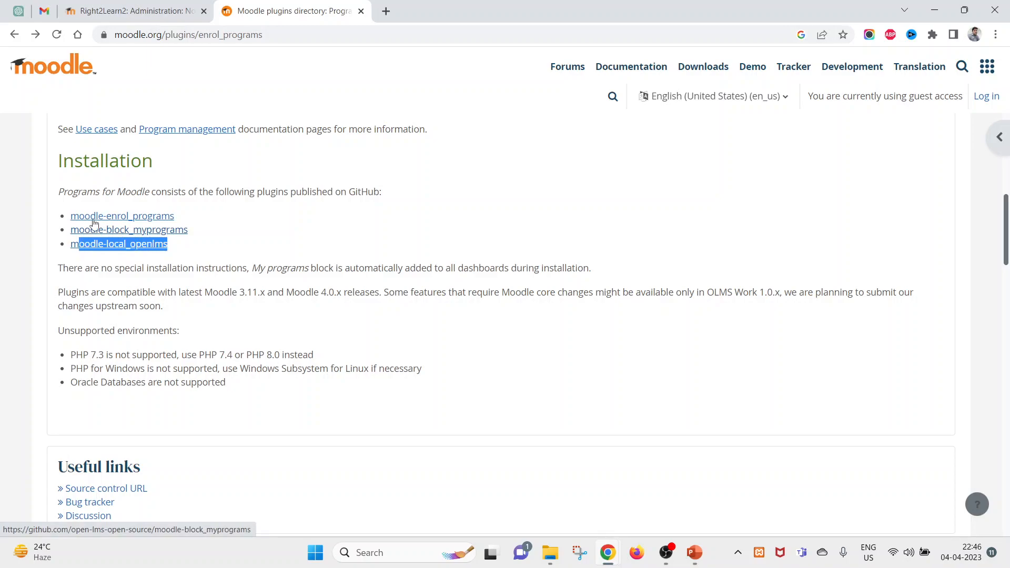
left_click(235, 253)
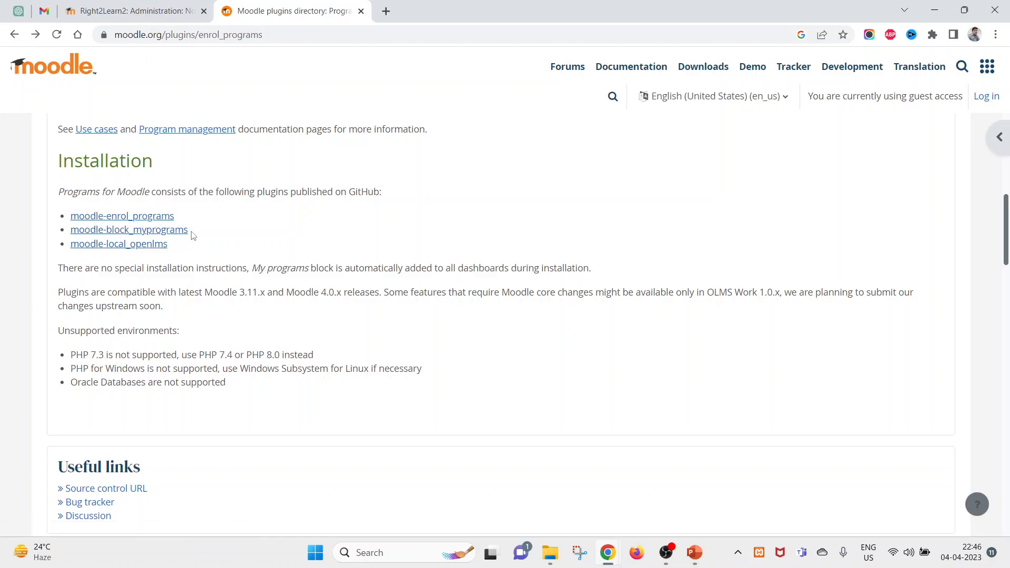
left_click_drag(196, 237, 70, 231)
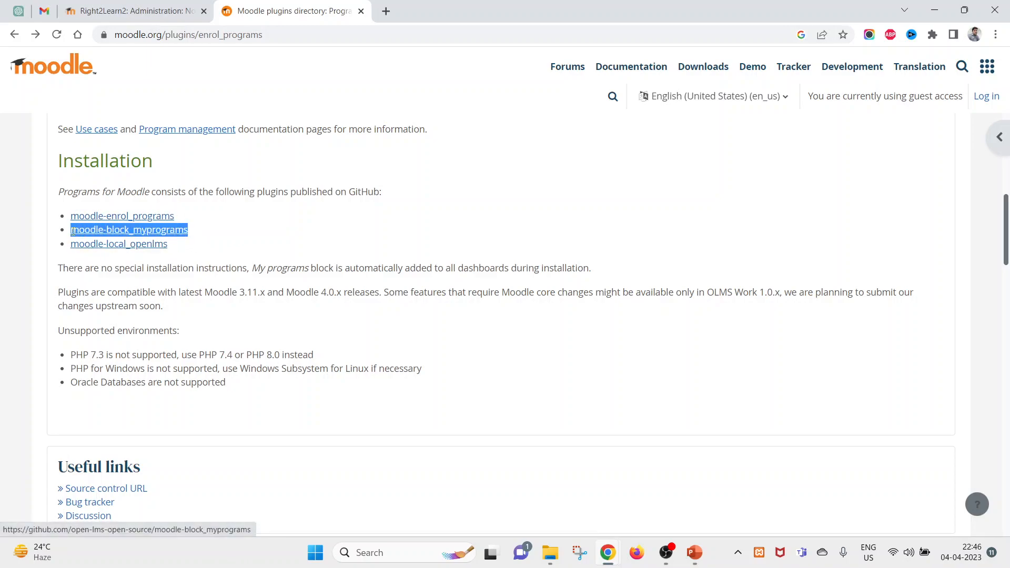
left_click(150, 234)
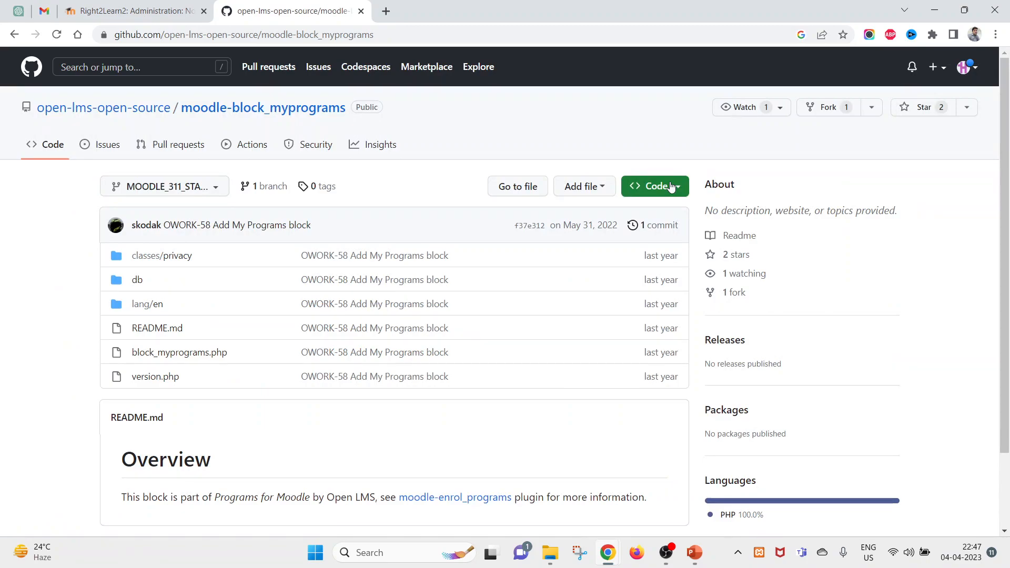
- Download moodle-block_myprograms as a ZIP from GitHub and return to Moodle administration
left_click(682, 196)
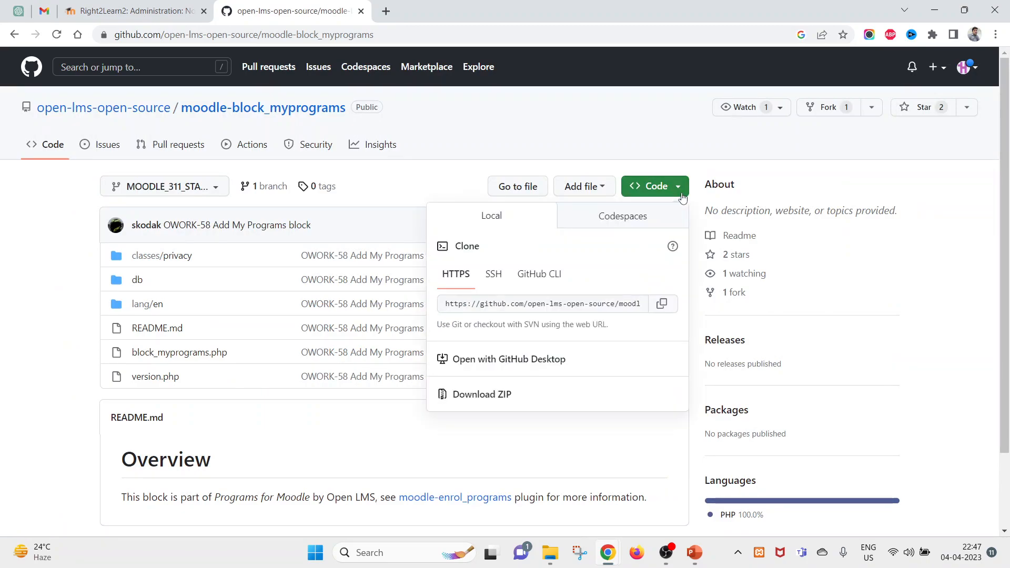
left_click(501, 400)
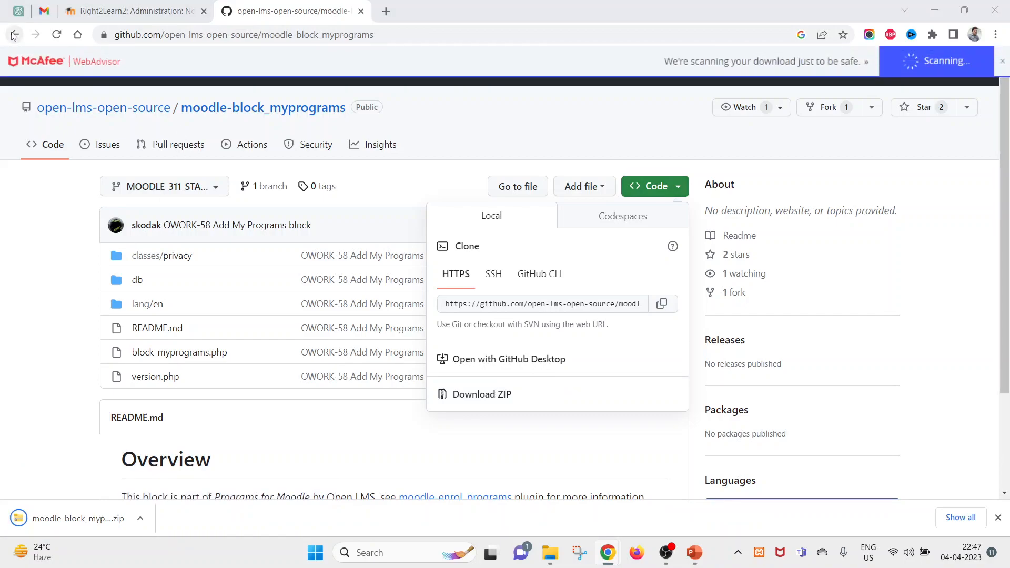
left_click(107, 14)
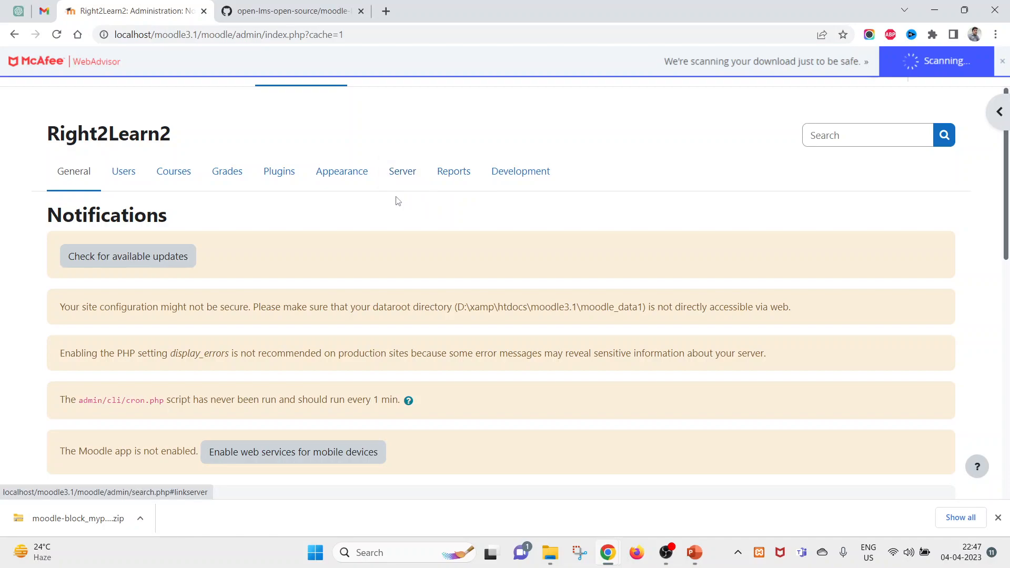
- Upload the myprograms block ZIP in Install plugins and install it from the ZIP file
left_click(289, 187)
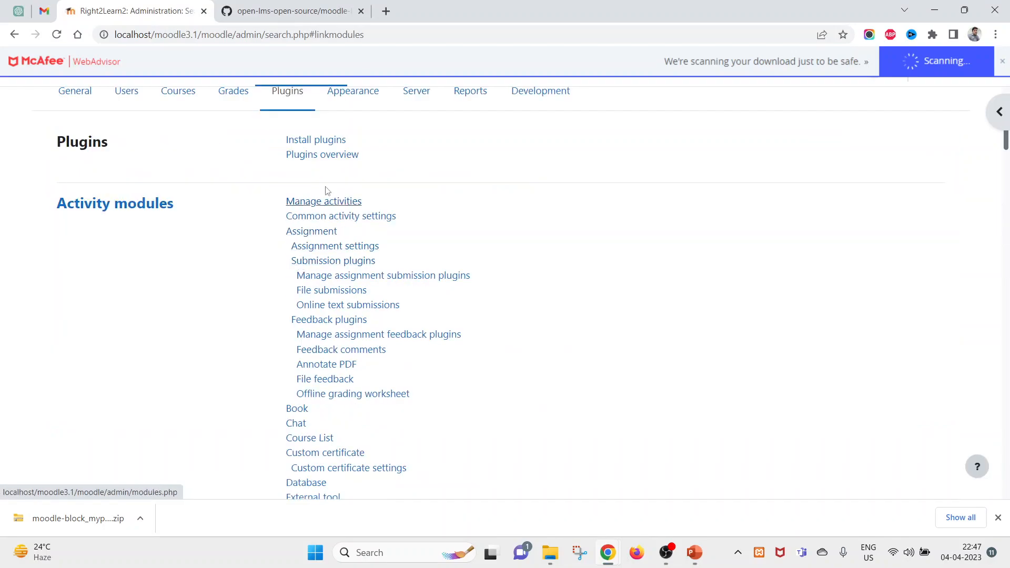
left_click(321, 143)
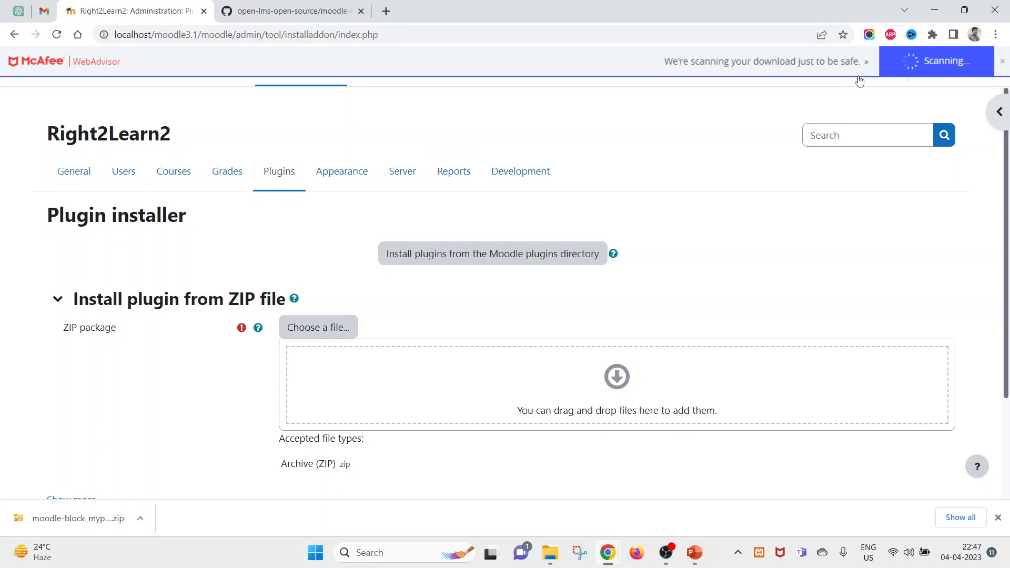
left_click_drag(87, 528, 424, 371)
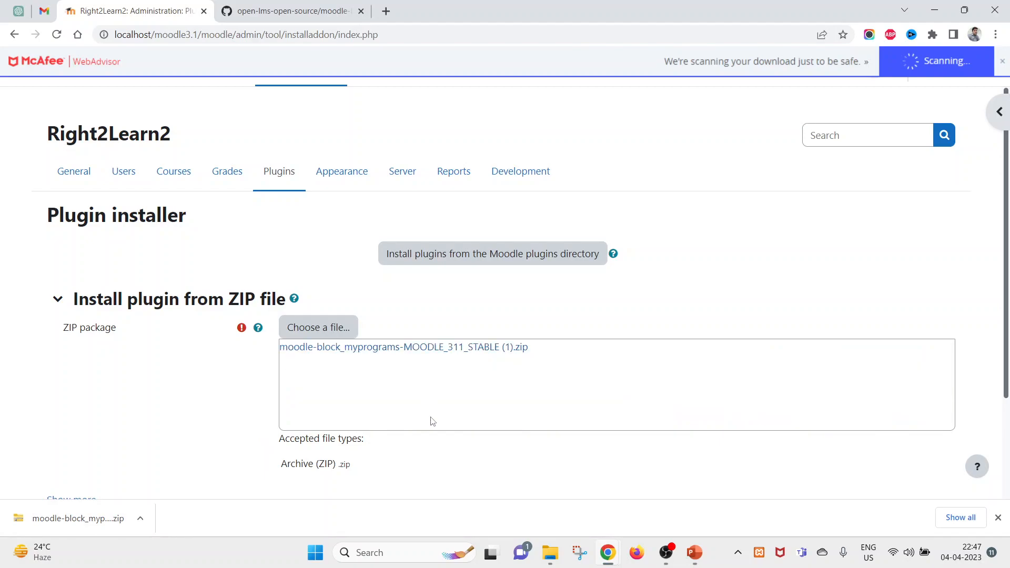
scroll(429, 418, "down", 2)
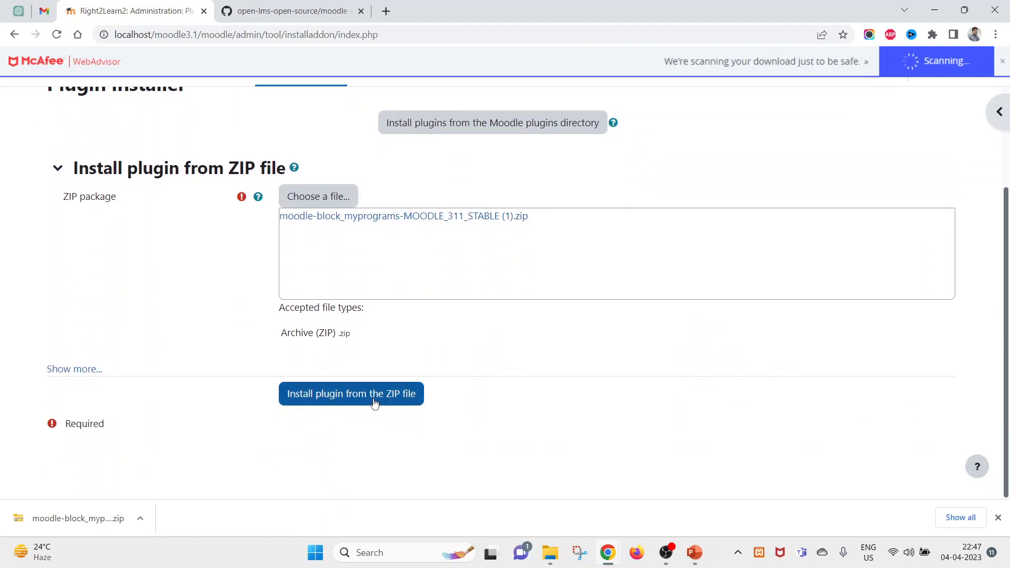
left_click(375, 403)
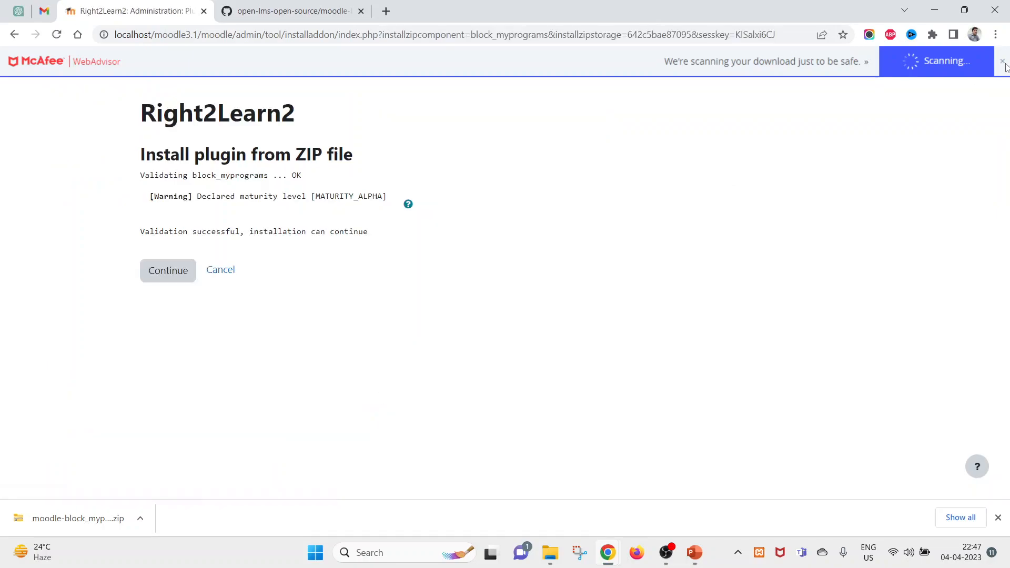
- Continue past validation and the server checks, confirming all minimum requirements are met
left_click(165, 270)
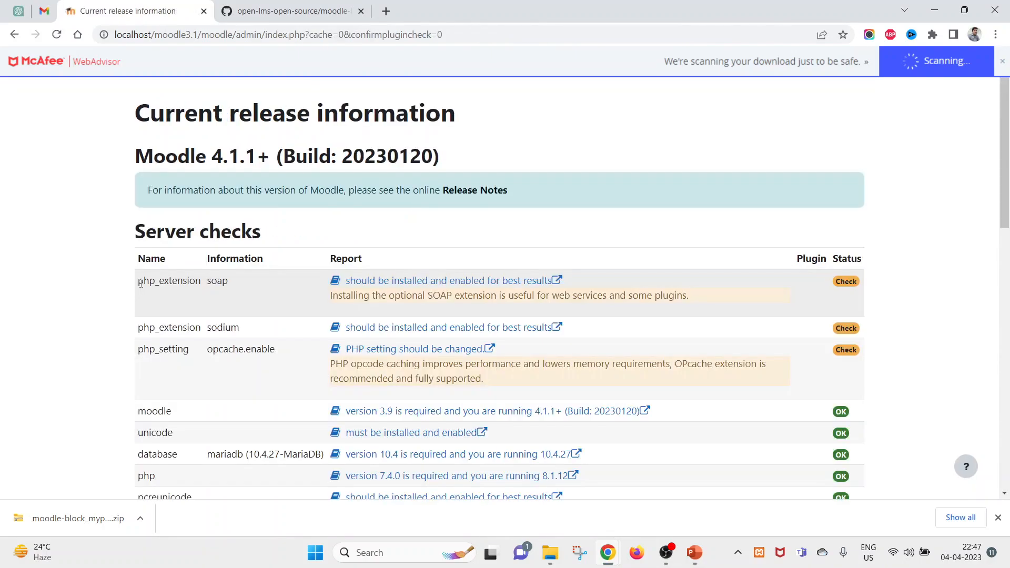
scroll(521, 310, "down", 15)
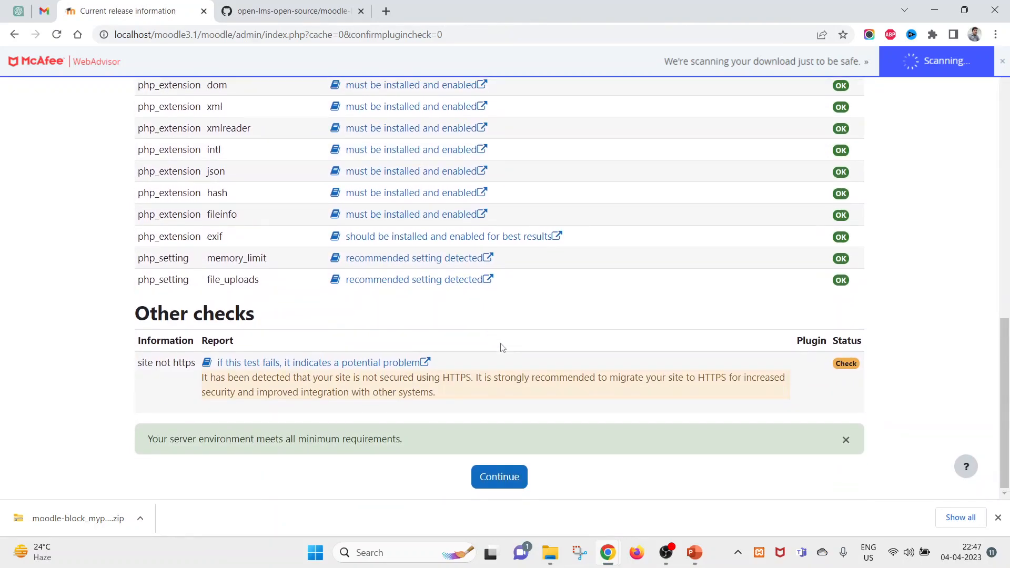
left_click(501, 479)
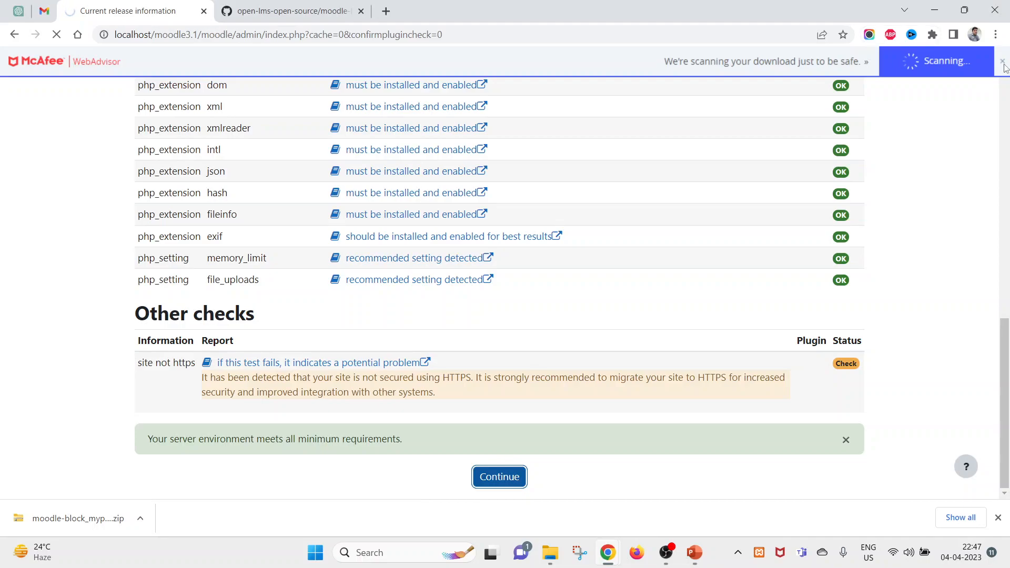
scroll(499, 330, "up", 7)
scroll(498, 330, "down", 4)
scroll(498, 331, "down", 4)
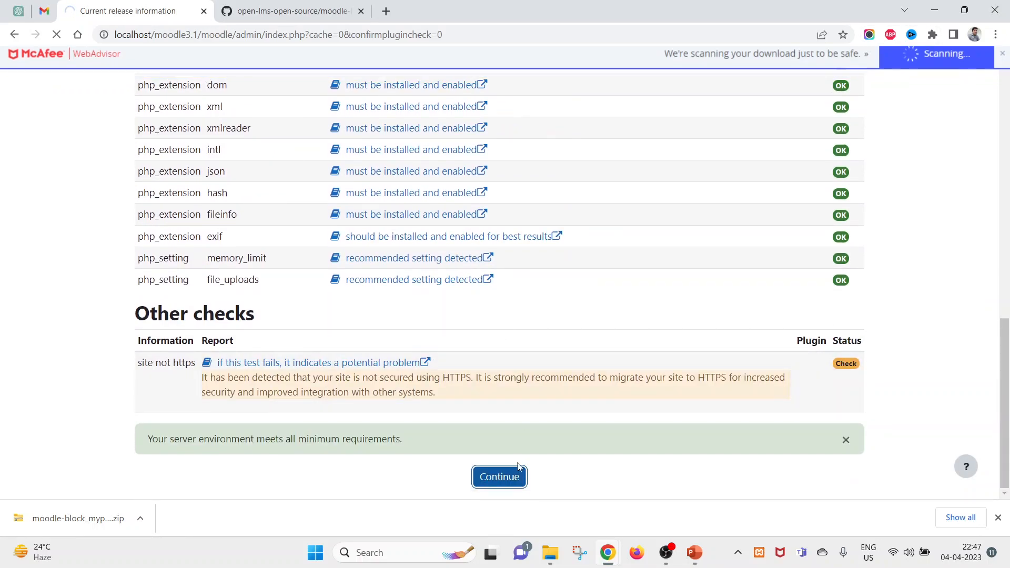
- Upgrade the database to install block_myprograms and continue after the success message
scroll(400, 368, "down", 1)
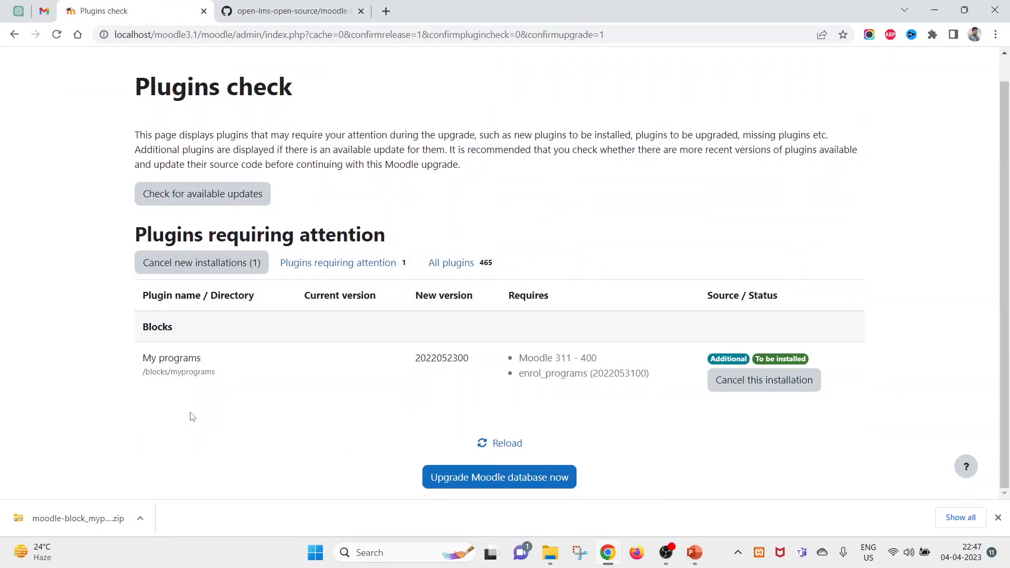
double_click(155, 373)
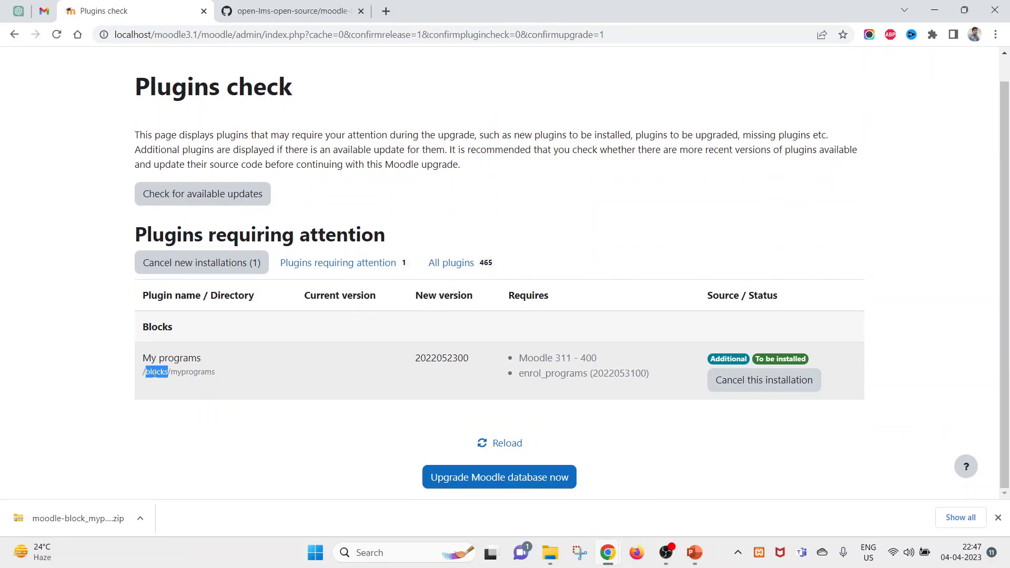
double_click(182, 372)
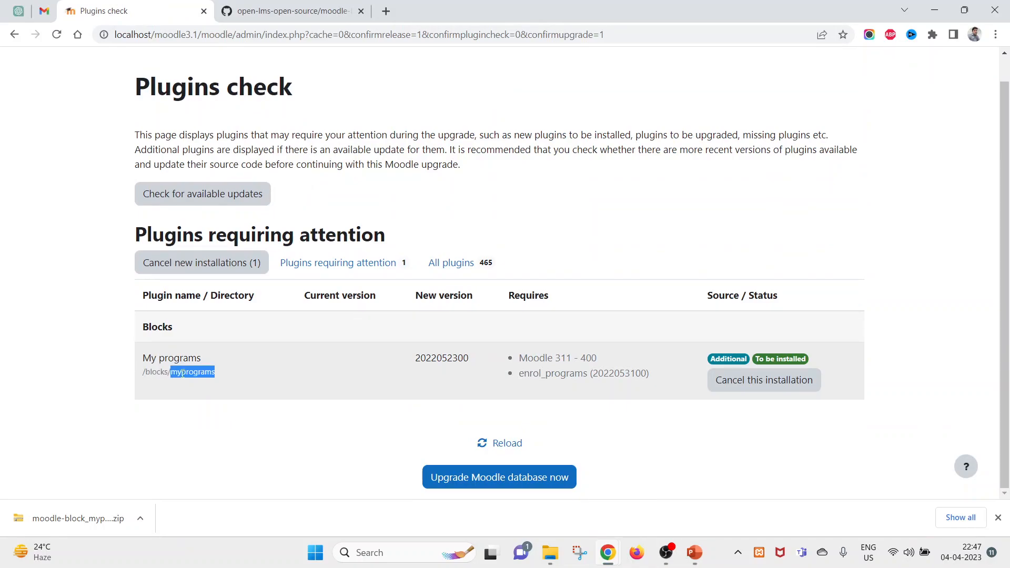
double_click(155, 372)
double_click(189, 373)
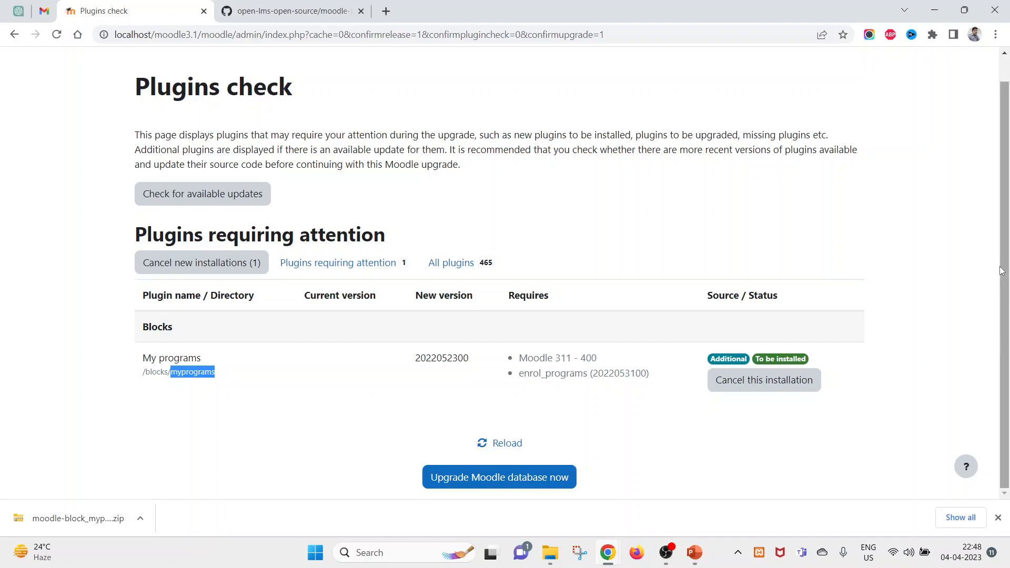
left_click(528, 478)
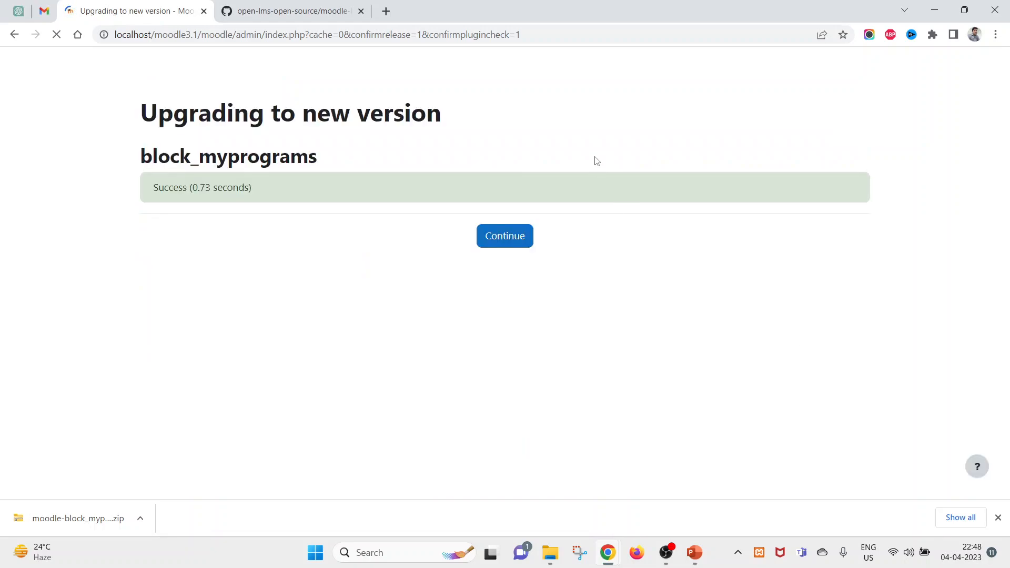
left_click(518, 250)
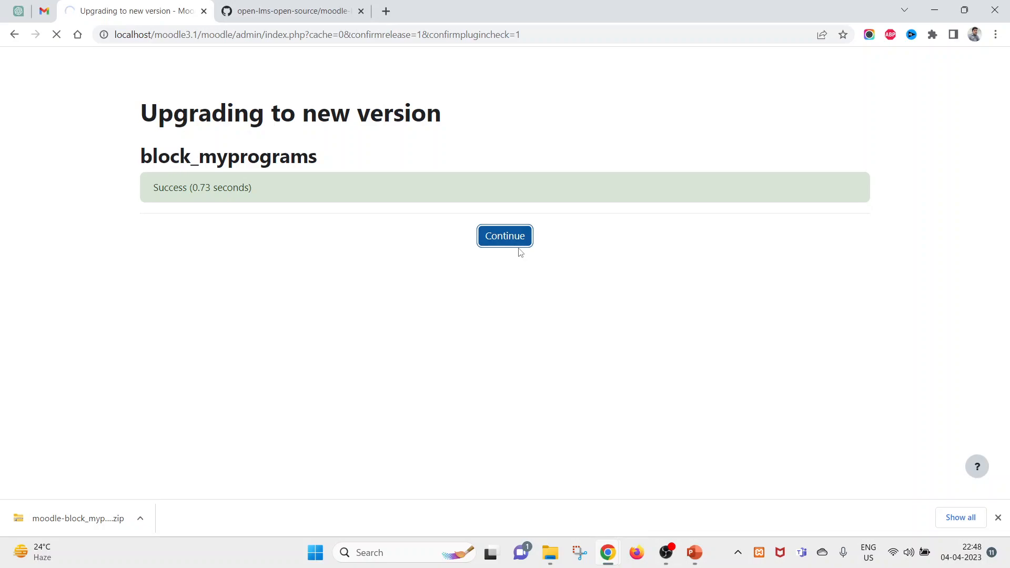
left_click(998, 518)
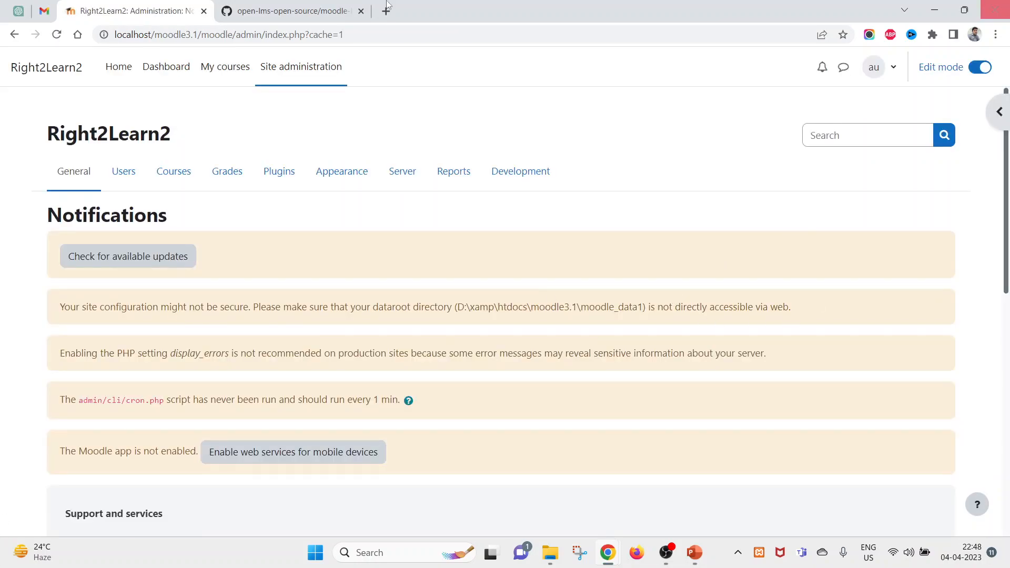
- Open the Dashboard and inspect the new My programs block and its message
left_click(169, 78)
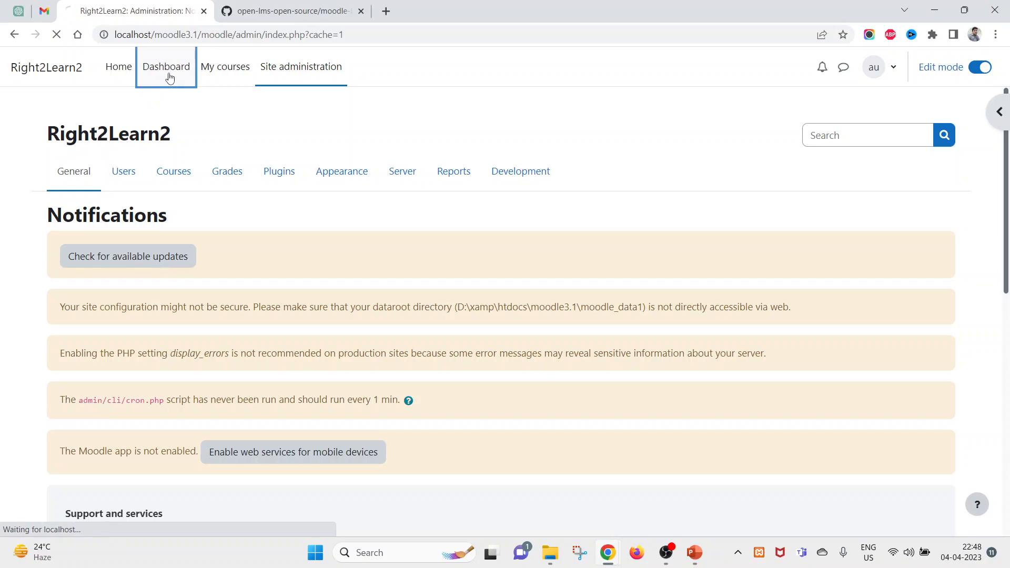
scroll(422, 352, "down", 4)
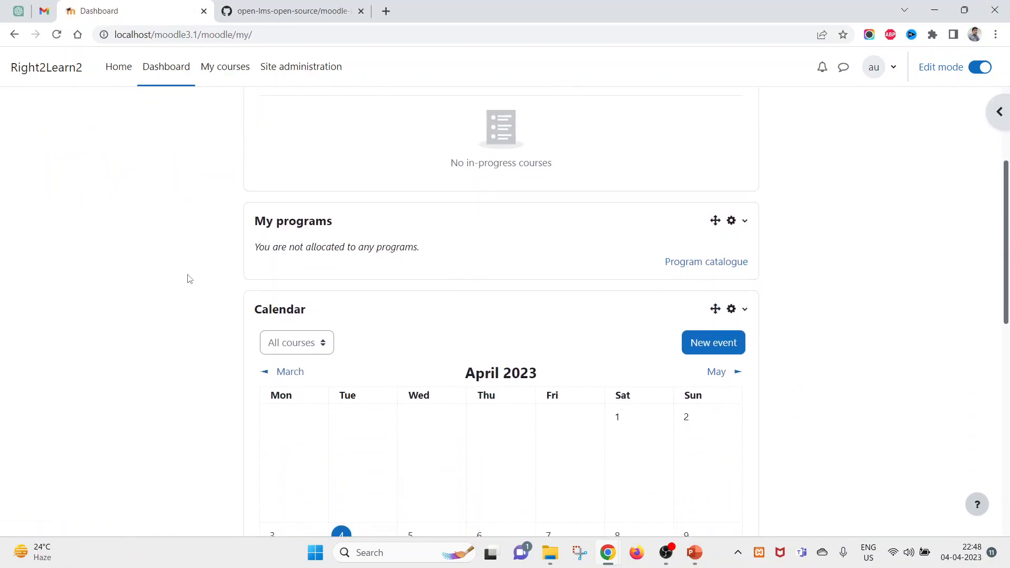
left_click_drag(252, 228, 380, 225)
left_click_drag(753, 278, 536, 235)
left_click(253, 217)
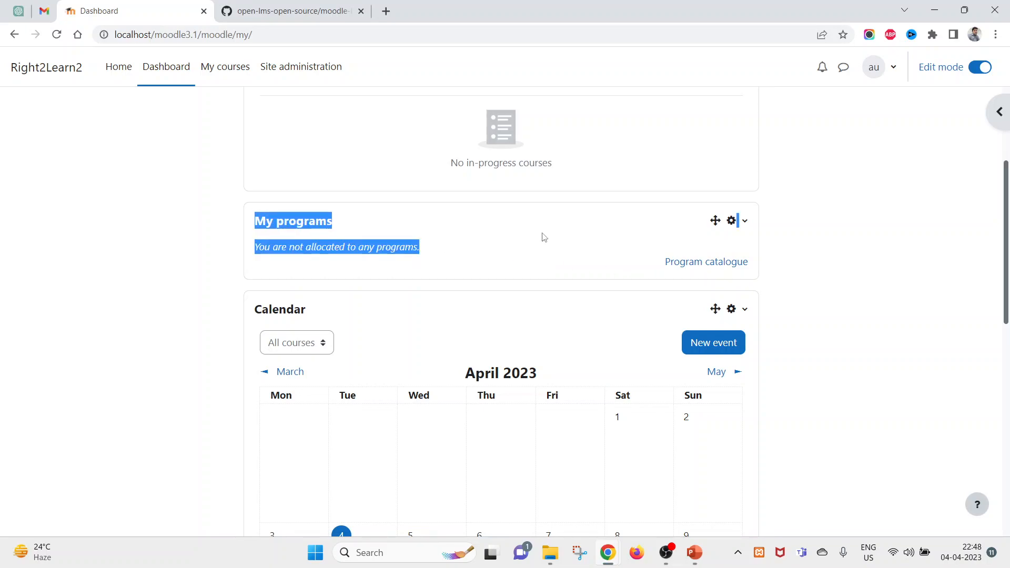
left_click(459, 235)
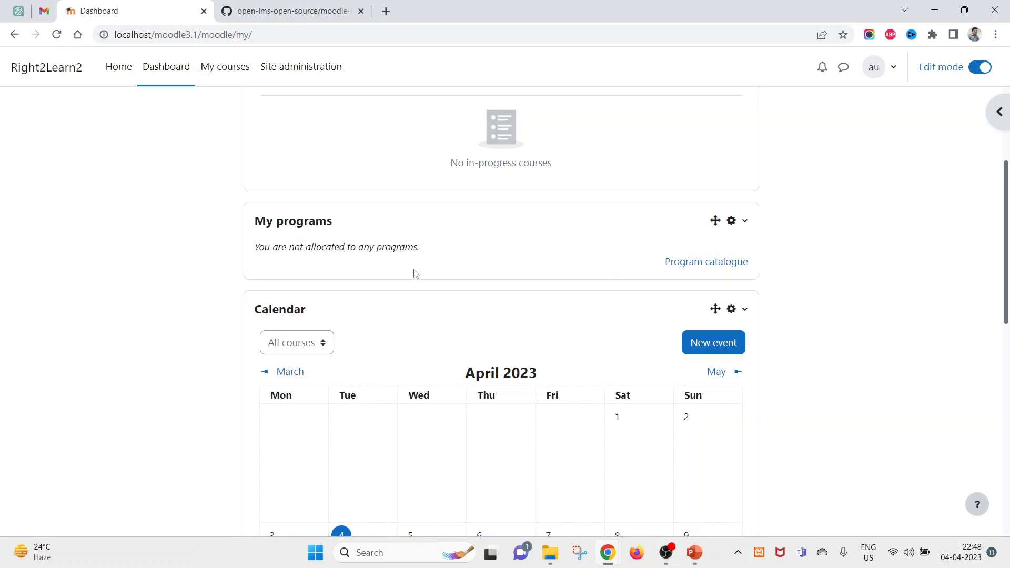
scroll(415, 273, "up", 1)
double_click(262, 291)
left_click(301, 282)
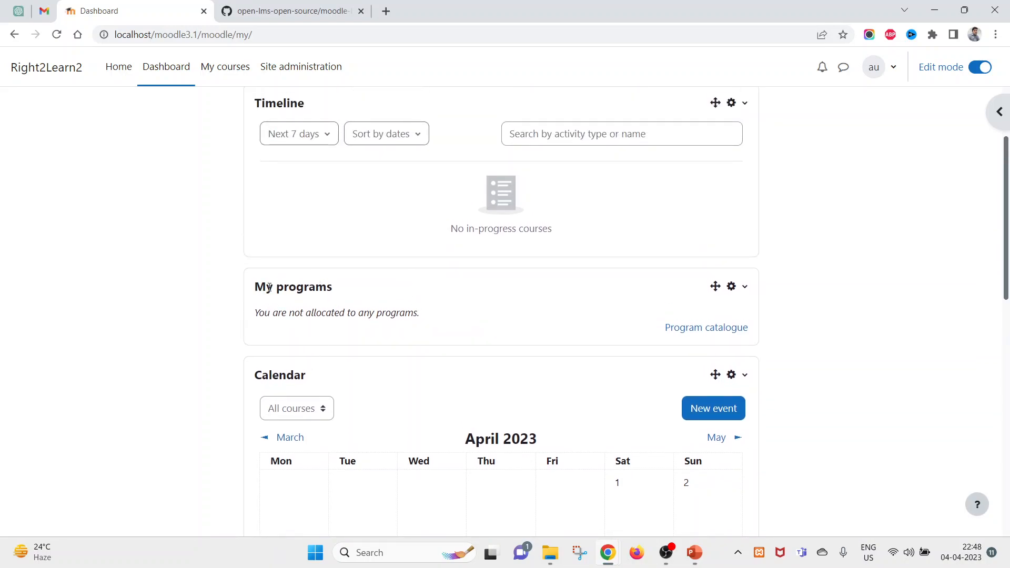
- Go to Site administration, where the Programs section now appears
left_click_drag(256, 309, 435, 316)
left_click(439, 317)
scroll(458, 315, "up", 2)
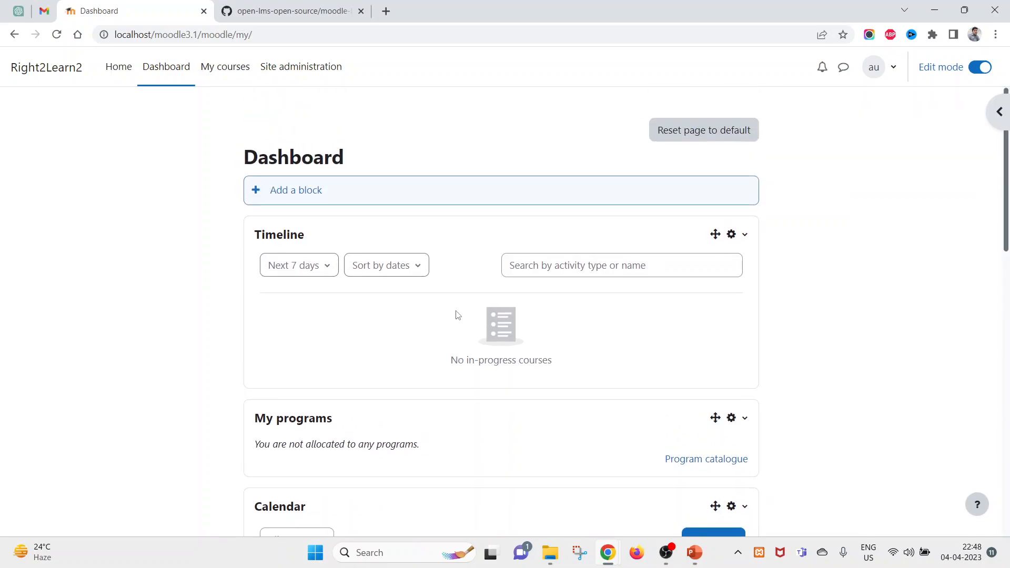
left_click(289, 71)
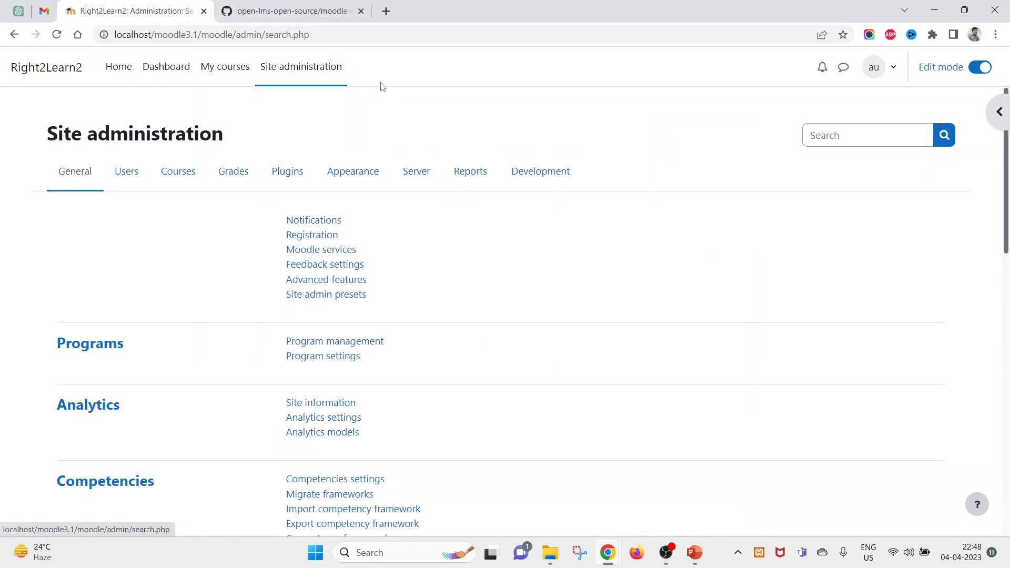
- Go to Site administration > General > Program management and confirm the program list is empty
left_click(307, 84)
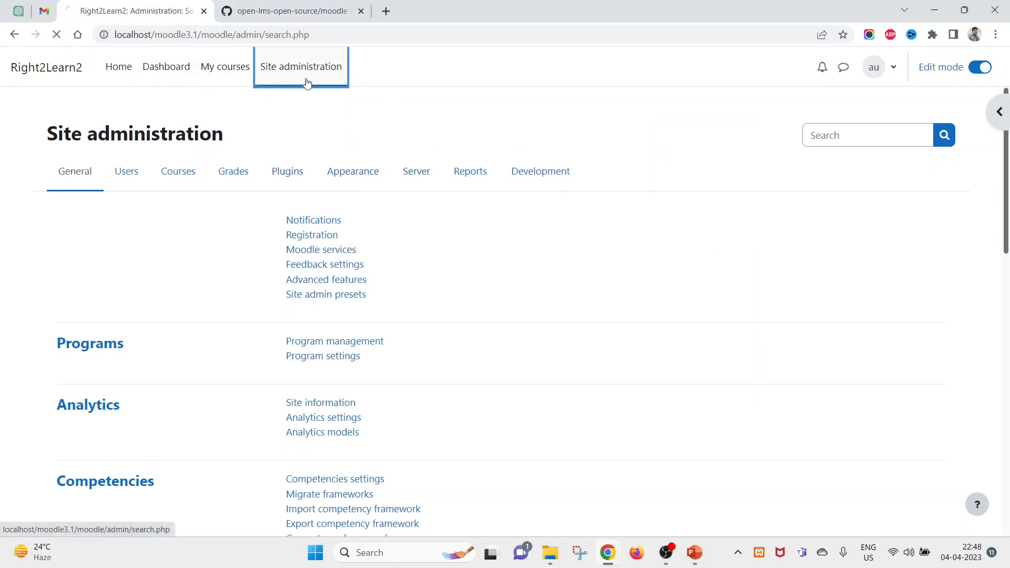
mouse_move(42, 342)
left_mouse_down()
mouse_move(238, 341)
mouse_move(487, 374)
mouse_move(46, 355)
left_mouse_up()
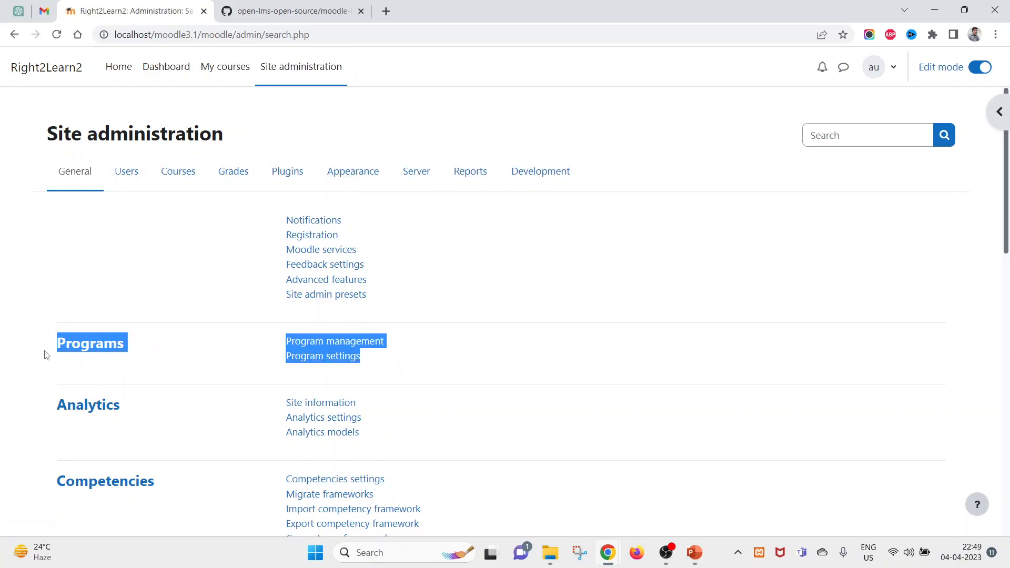
left_click(170, 360)
left_click(310, 343)
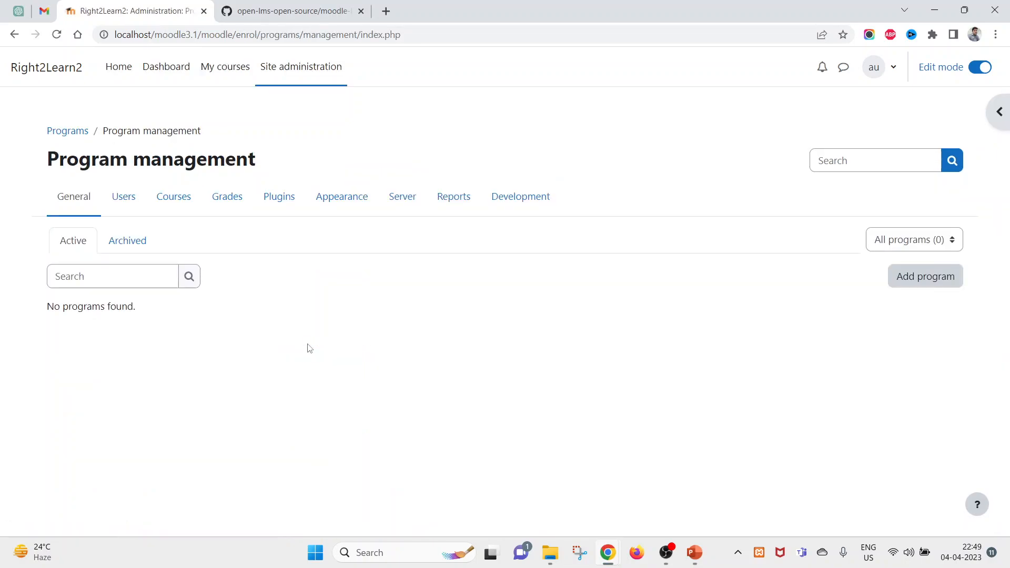
left_click(14, 34)
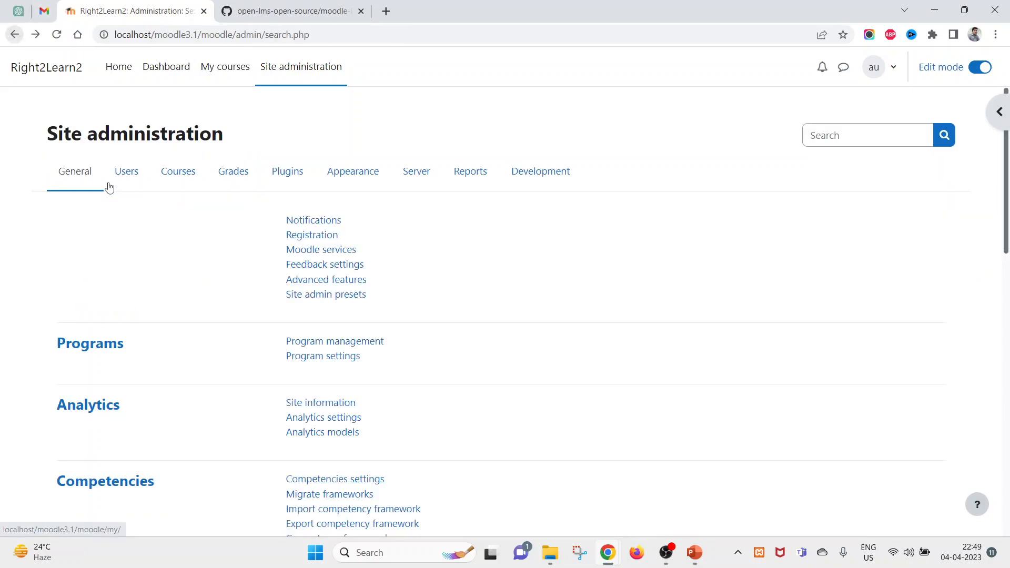
left_click_drag(38, 354, 131, 343)
left_click_drag(419, 367, 51, 348)
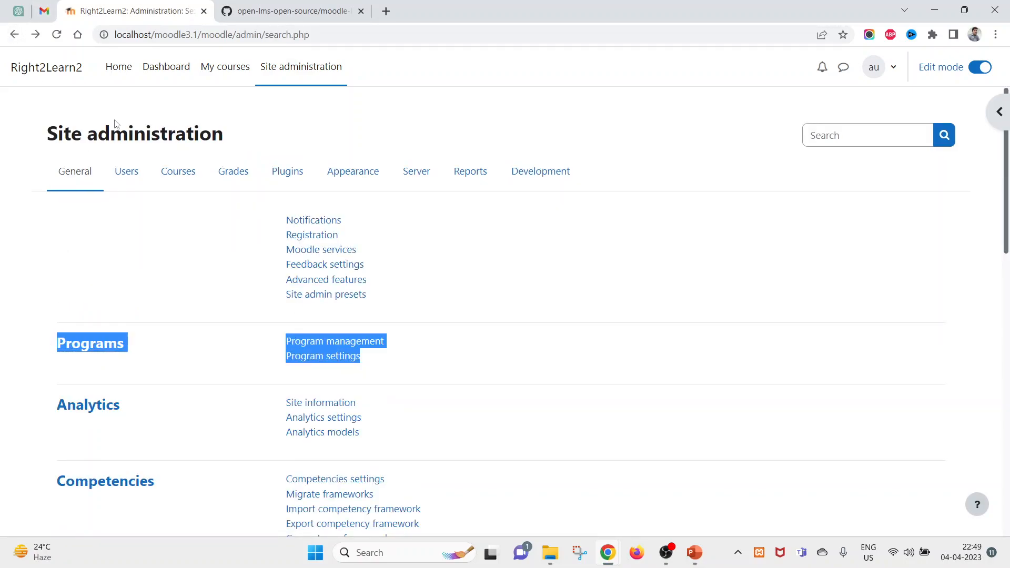
left_click(167, 375)
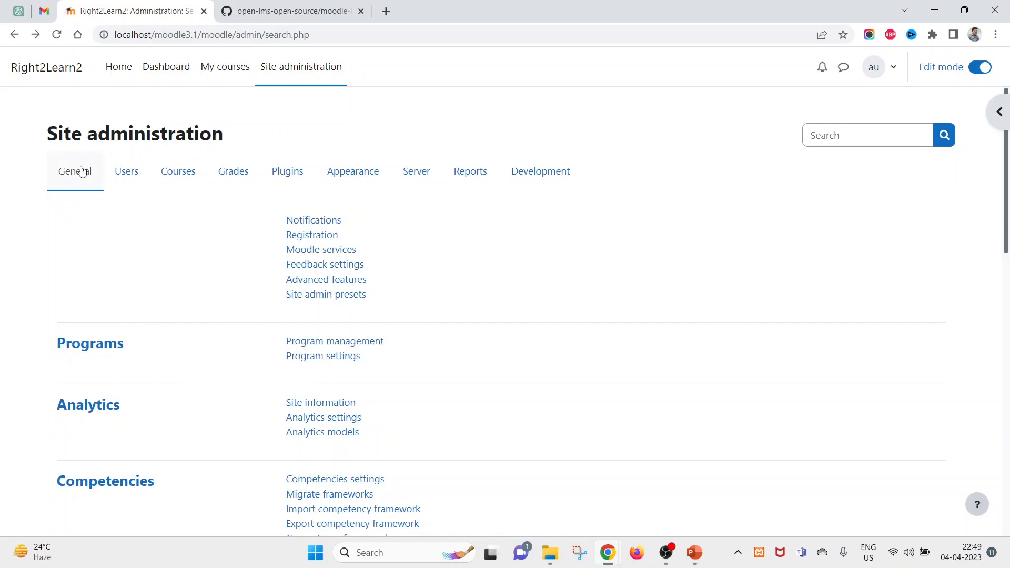
left_click(79, 187)
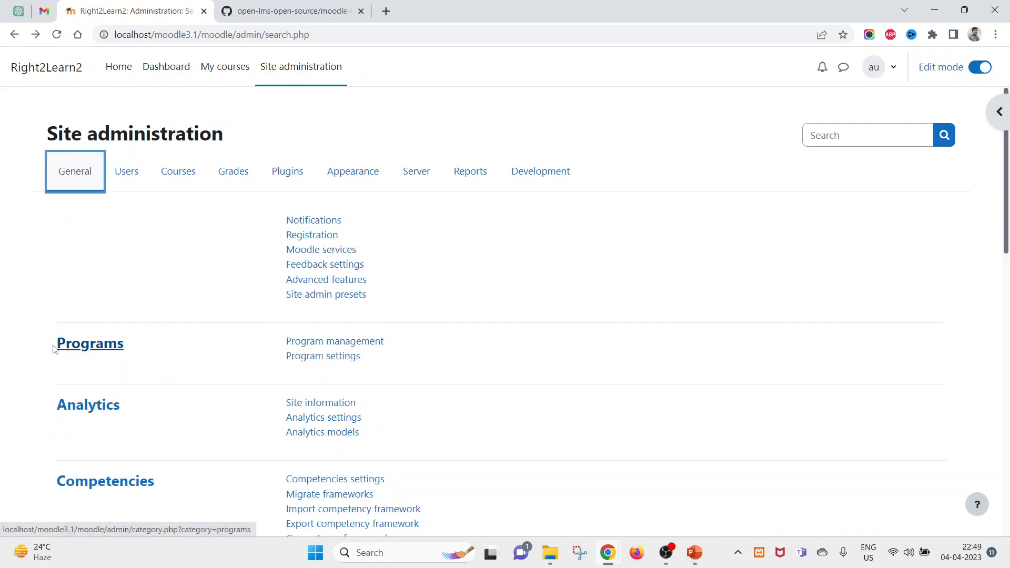
left_click(322, 343)
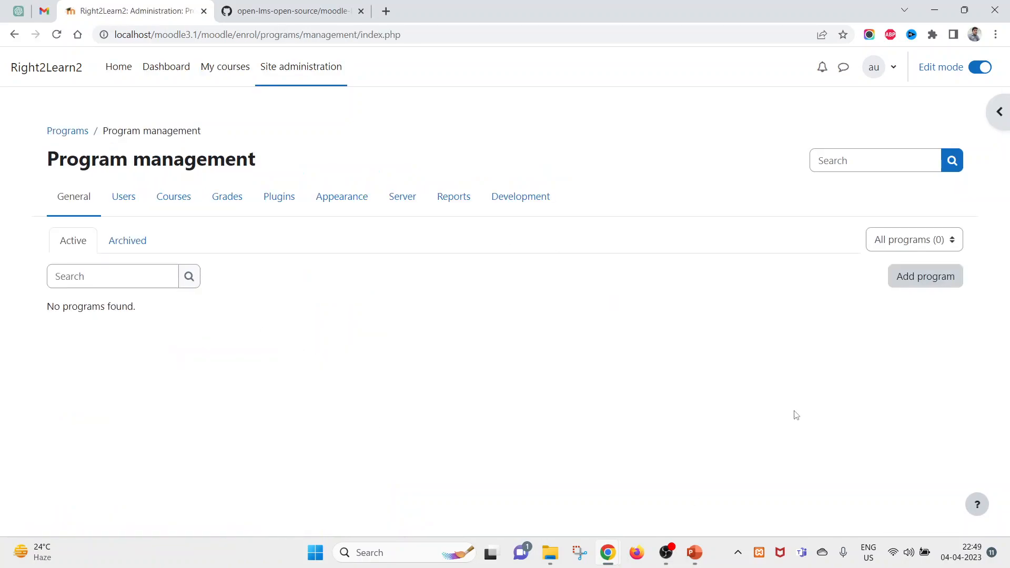
left_click_drag(1, 236, 858, 337)
left_click(858, 338)
- Start a new program, entering a name, copying it into ID number and keeping System context
left_click(918, 284)
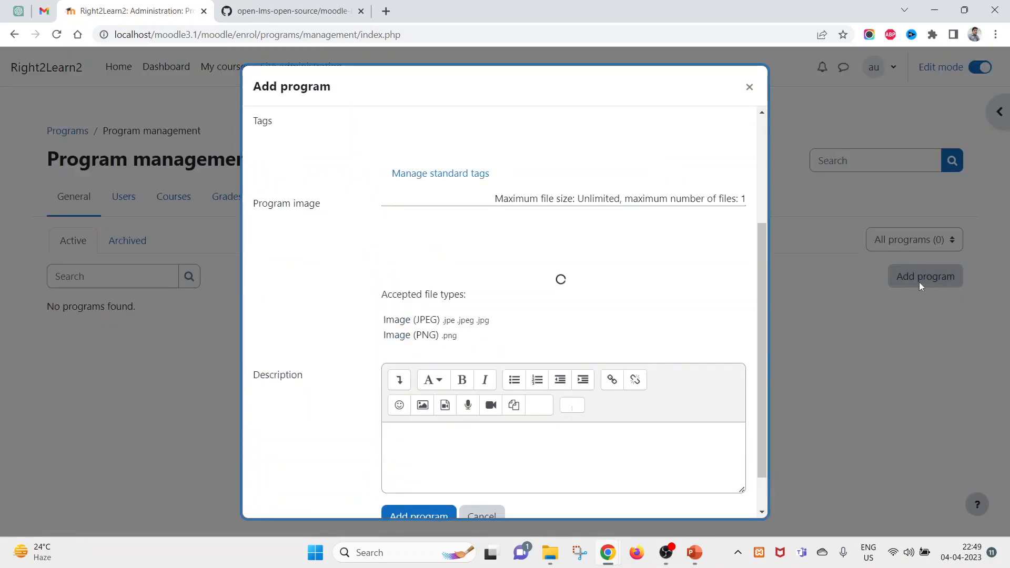
scroll(494, 276, "up", 4)
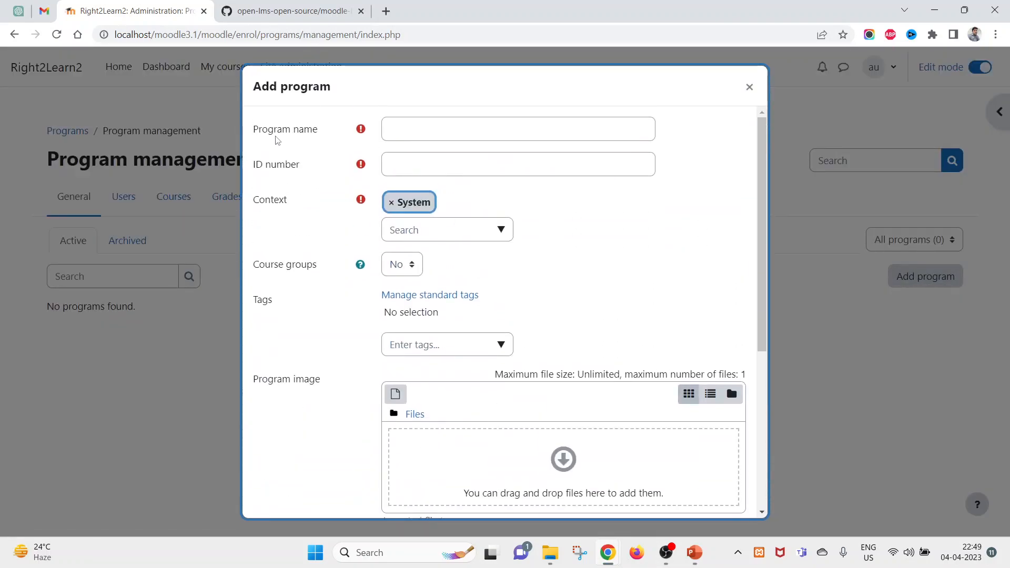
double_click(259, 130)
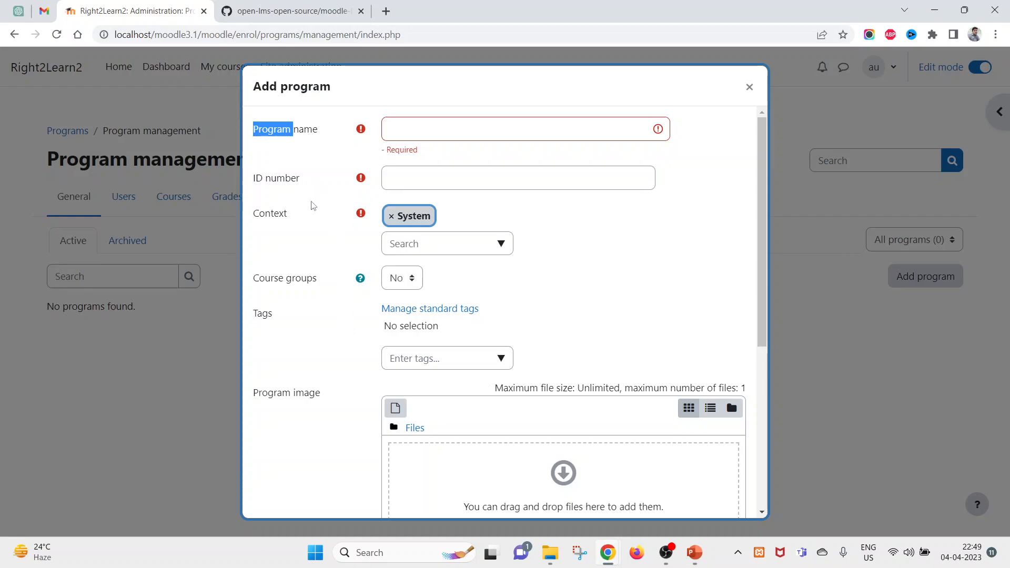
left_click(403, 127)
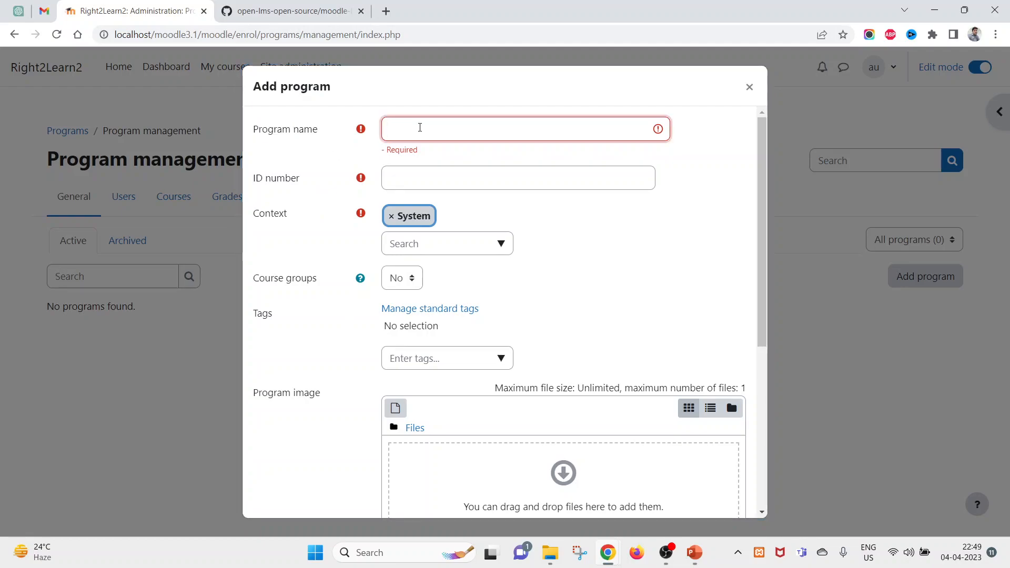
type("Program")
key("BackSpace")
type("My")
key("ctrl+a")
key("ctrl+c")
key("Tab")
key("ctrl+v")
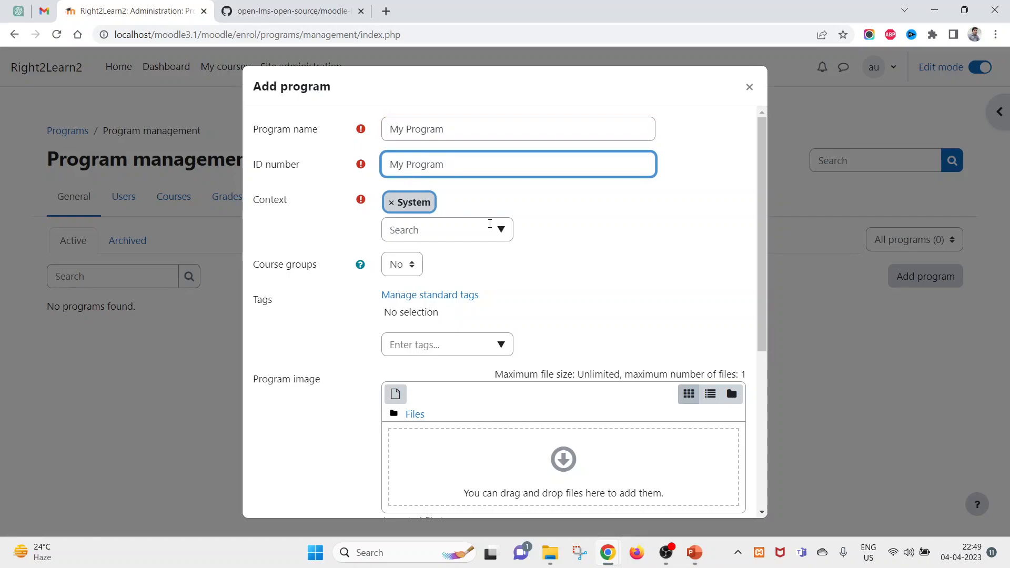
left_click(500, 232)
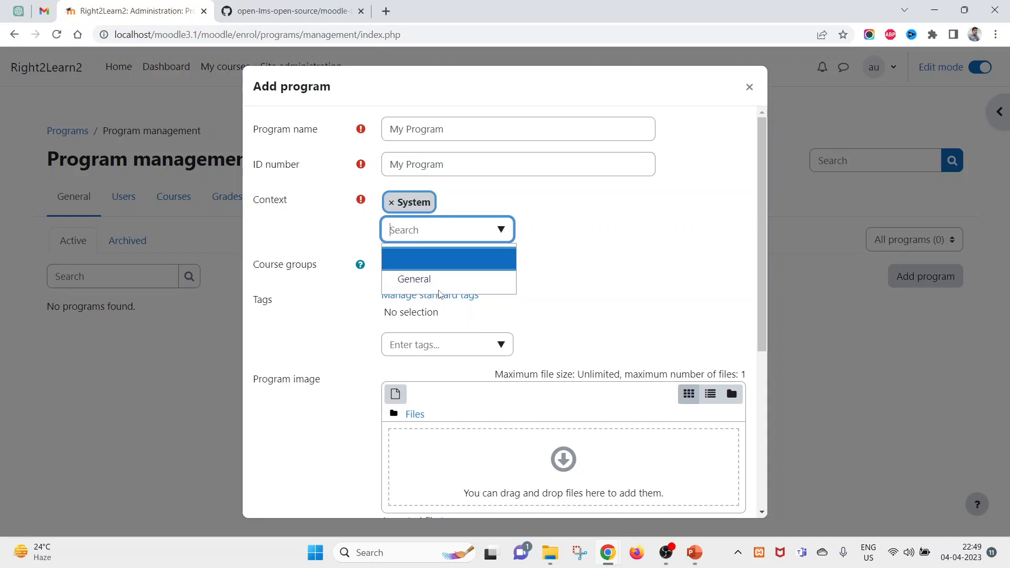
left_click_drag(558, 217, 490, 185)
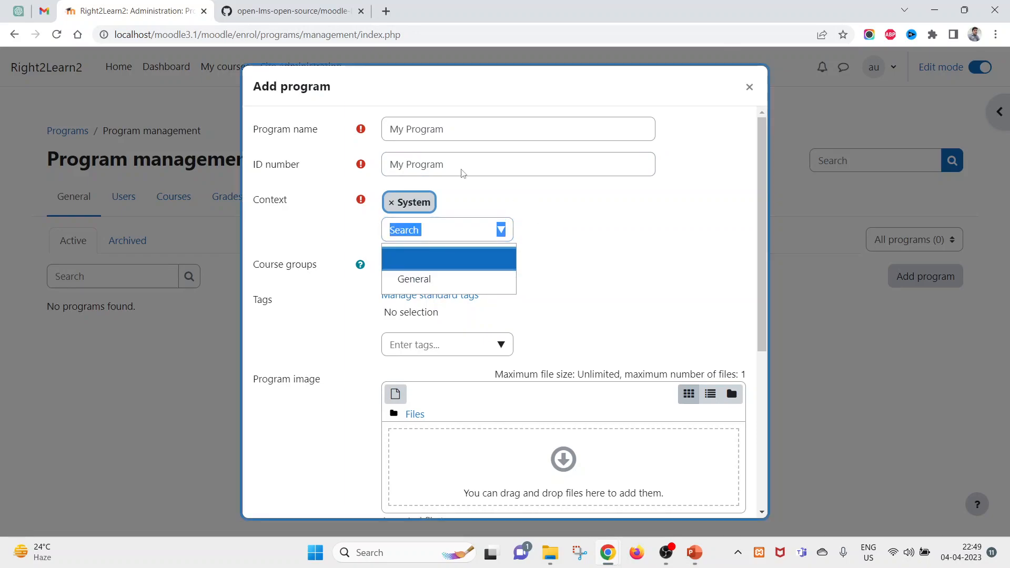
left_click(600, 245)
scroll(579, 250, "down", 5)
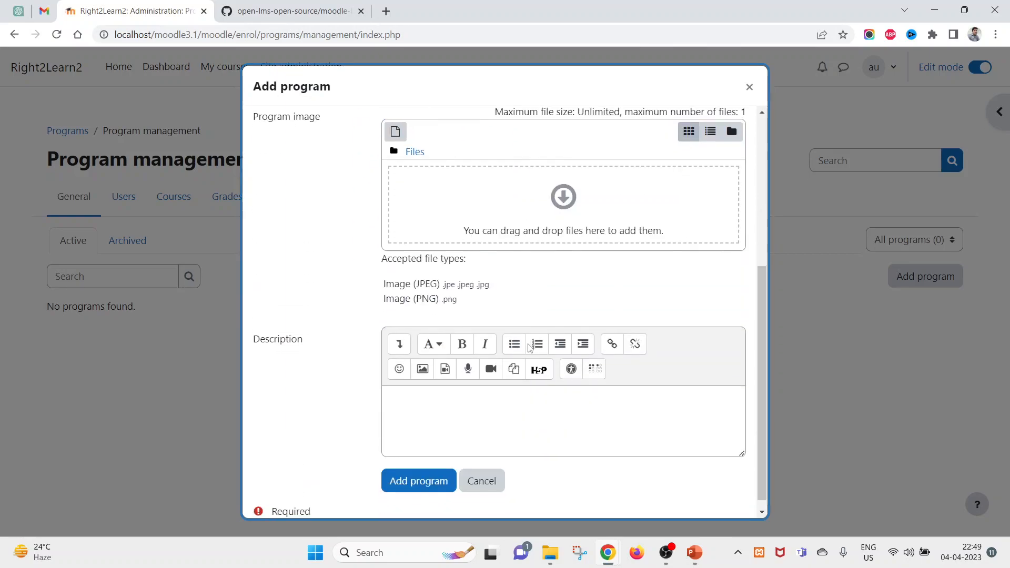
left_click(425, 463)
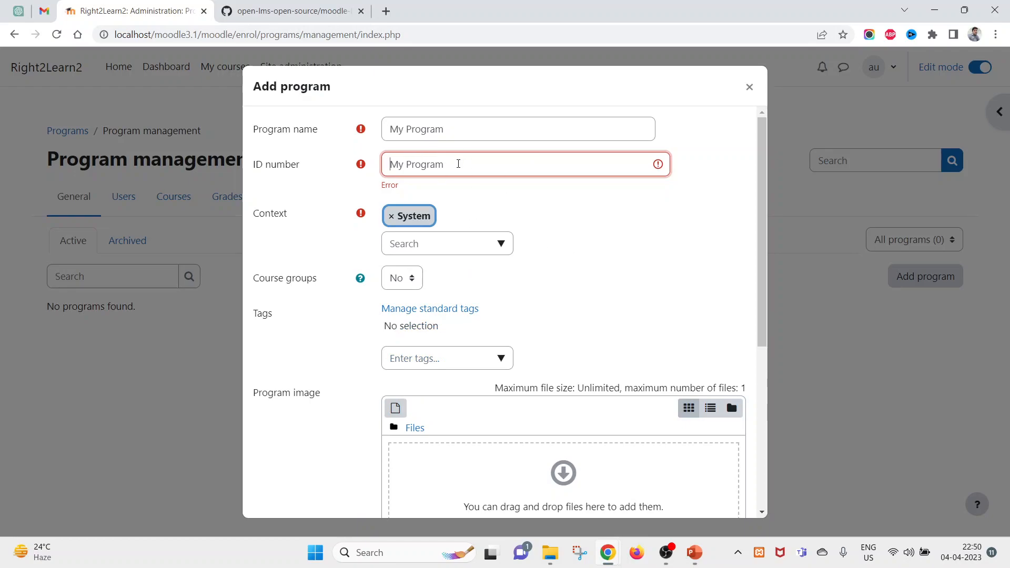
- Complete the name as 'My Program Test', copy it into ID number, and submit the program
left_click(458, 132)
scroll(422, 219, "down", 6)
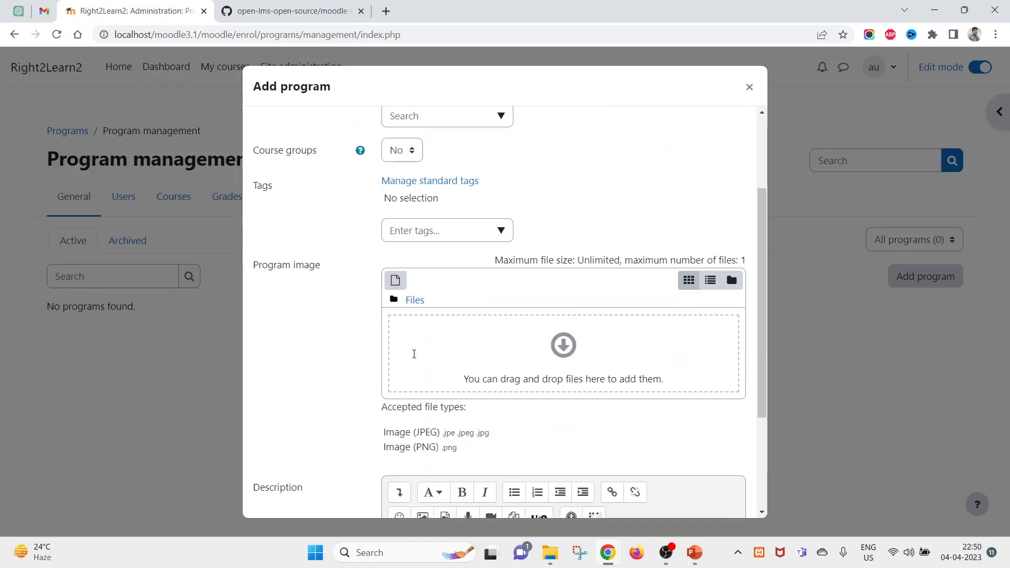
scroll(620, 176, "up", 6)
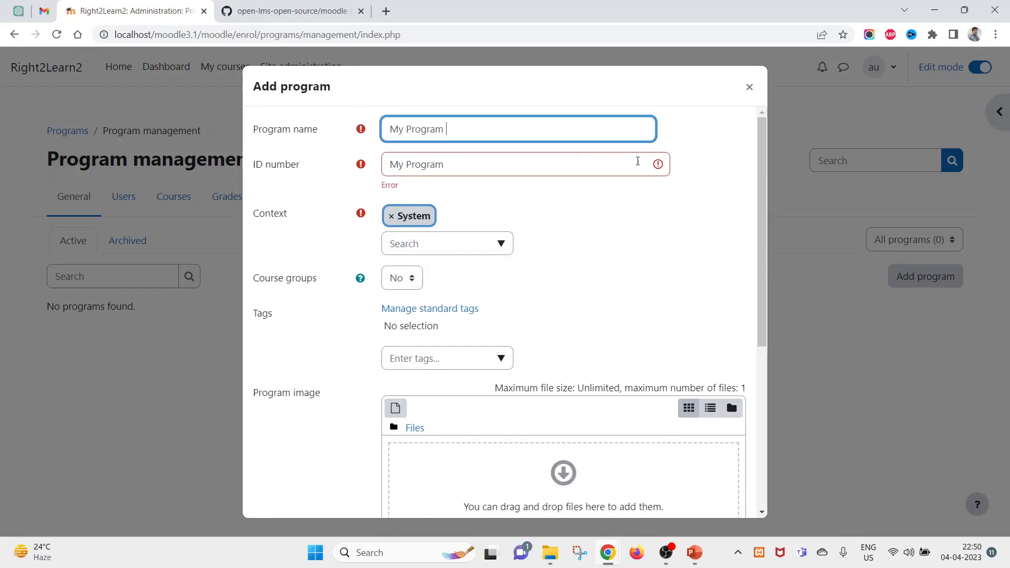
left_click(655, 167)
left_click(476, 129)
type("Test")
key("ctrl+a")
key("ctrl+c")
left_click(467, 164)
key("ctrl+a")
key("ctrl+v")
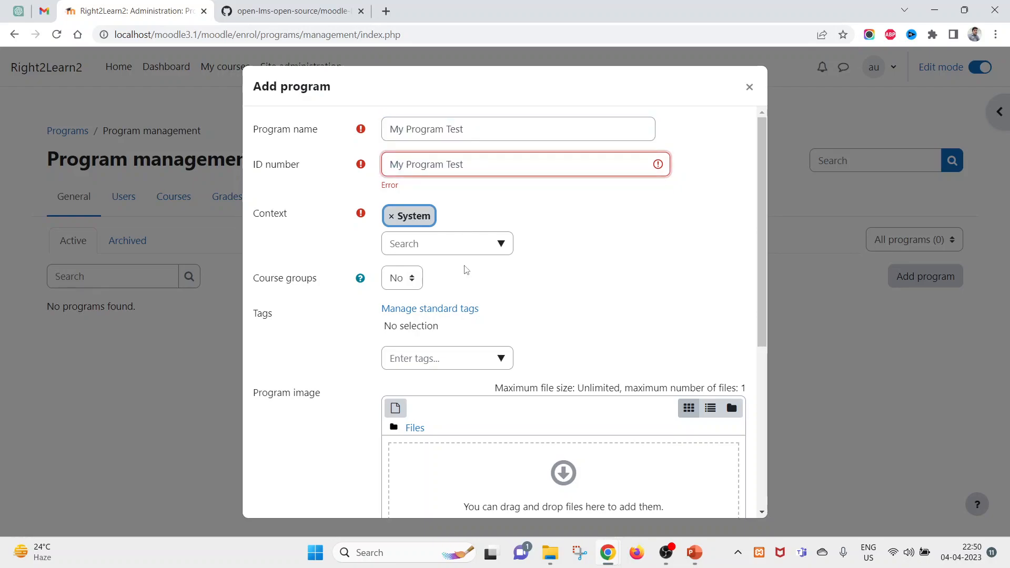
scroll(466, 265, "down", 5)
left_click(412, 476)
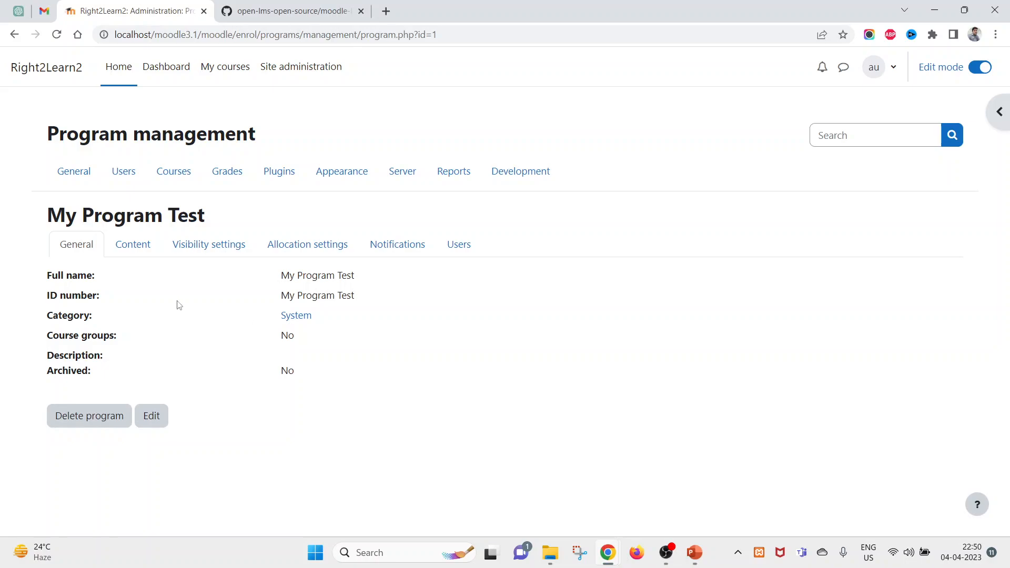
- Review the General tab's full name, course groups, description and Archived values
left_click(133, 262)
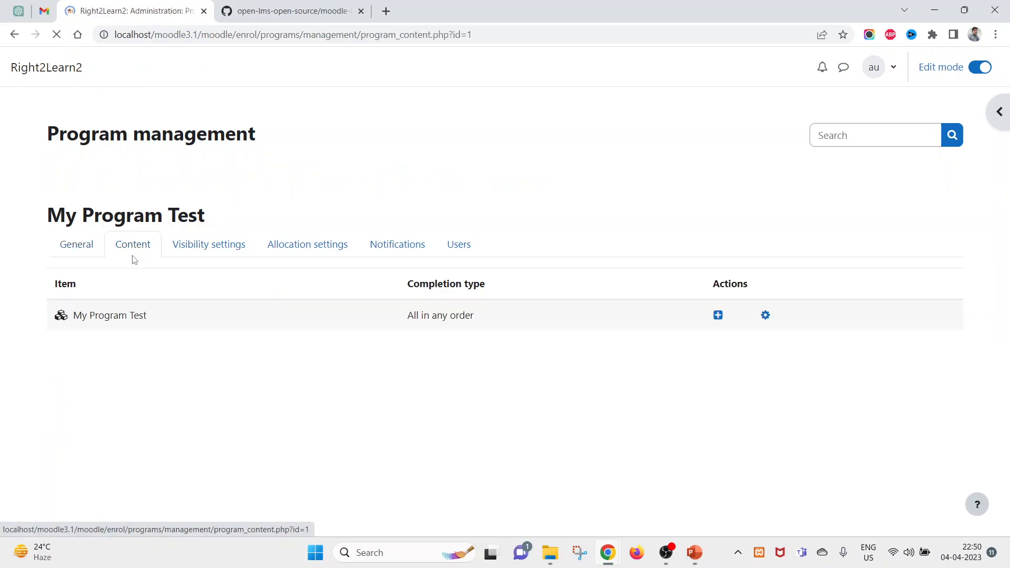
left_click(77, 250)
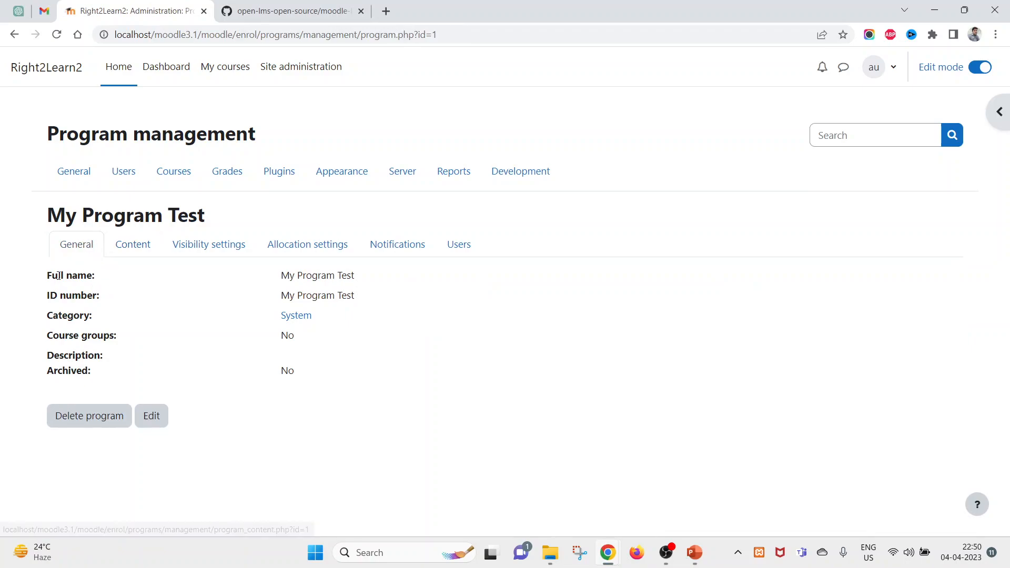
left_click_drag(336, 370, 220, 367)
left_click_drag(46, 270, 53, 296)
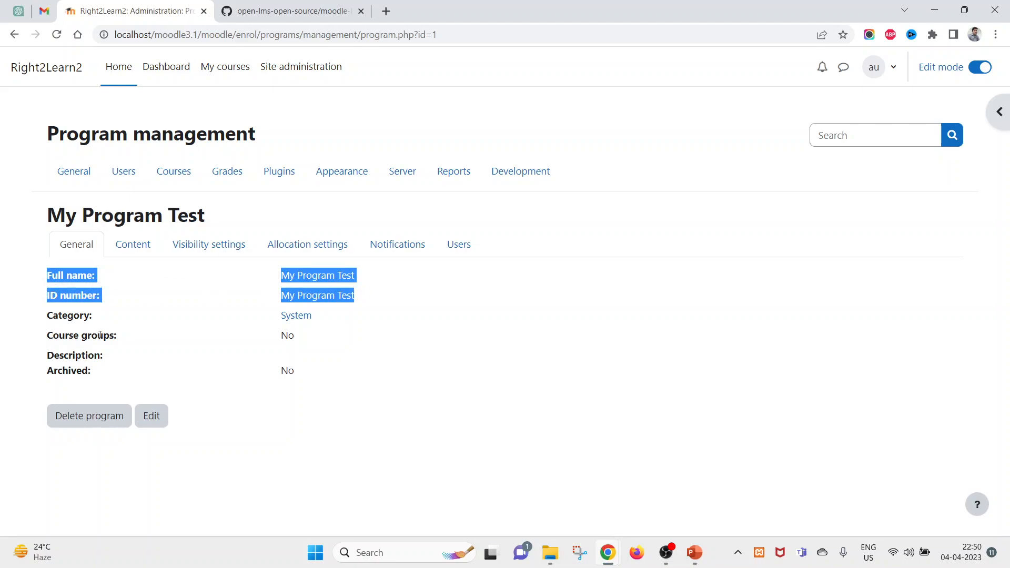
double_click(90, 337)
left_click_drag(59, 362, 179, 380)
left_click_drag(385, 373, 215, 353)
- Check the System category, then go to the Content tab and start appending an item
double_click(55, 314)
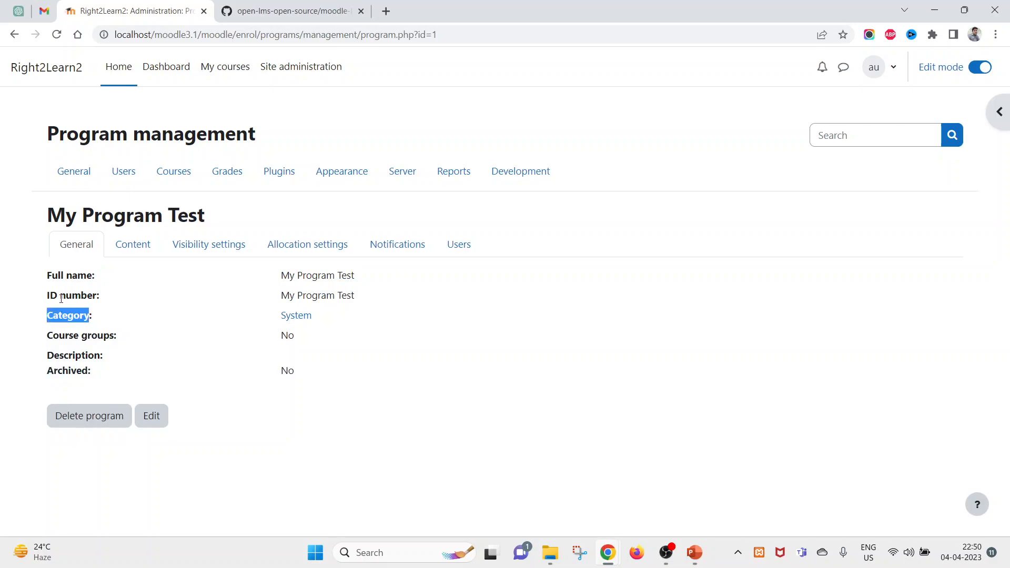
left_click(109, 325)
double_click(68, 312)
left_click_drag(352, 324, 55, 316)
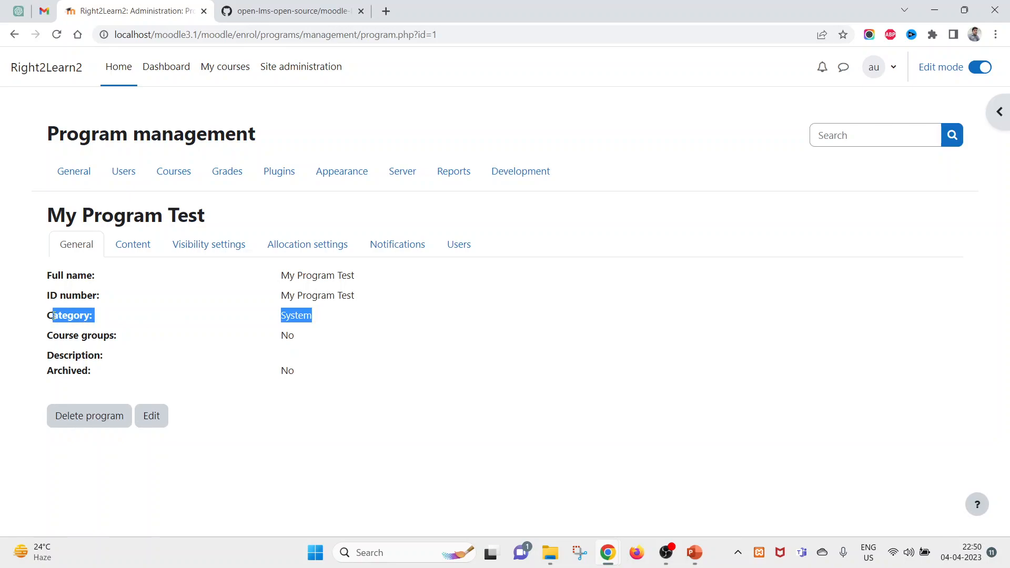
double_click(54, 315)
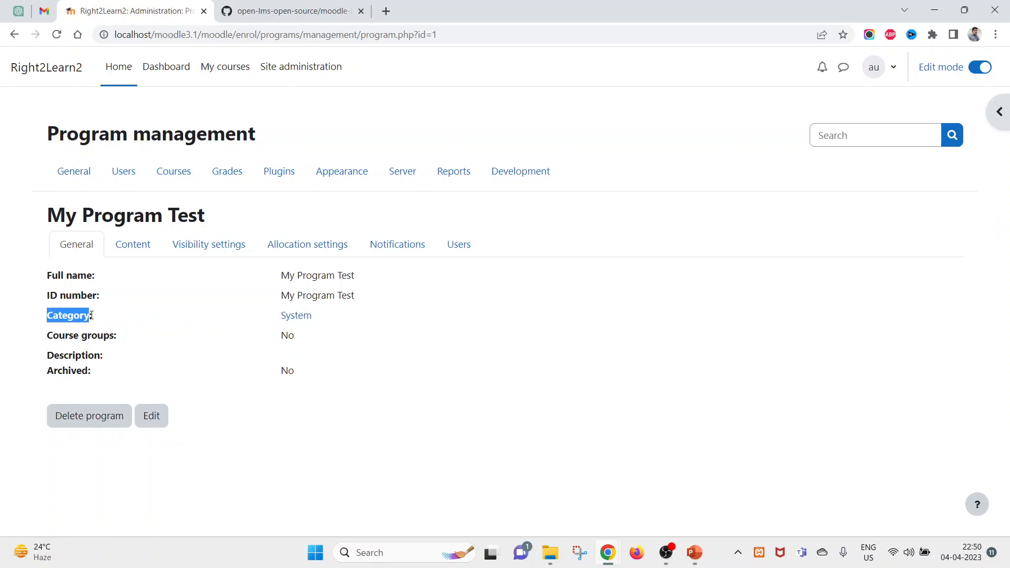
left_click(140, 243)
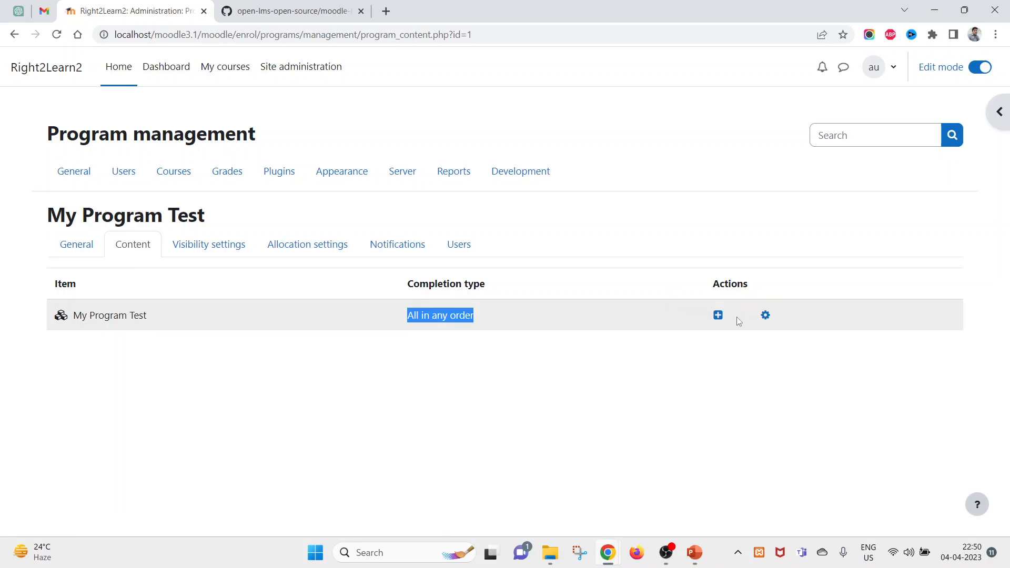
left_click(718, 315)
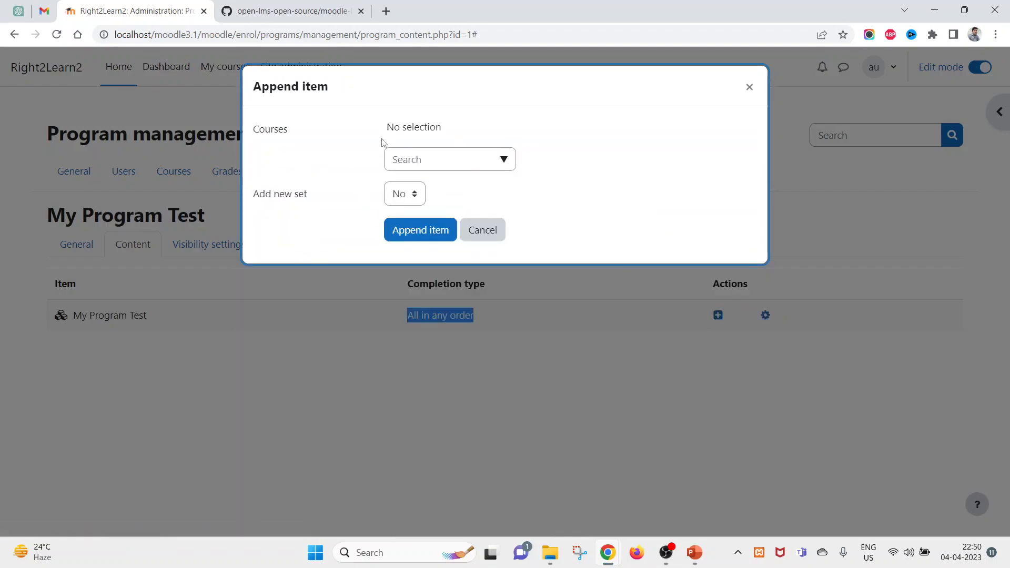
- Select P1 Course, P3 Course and P2 Course and append them to the program
left_click(500, 160)
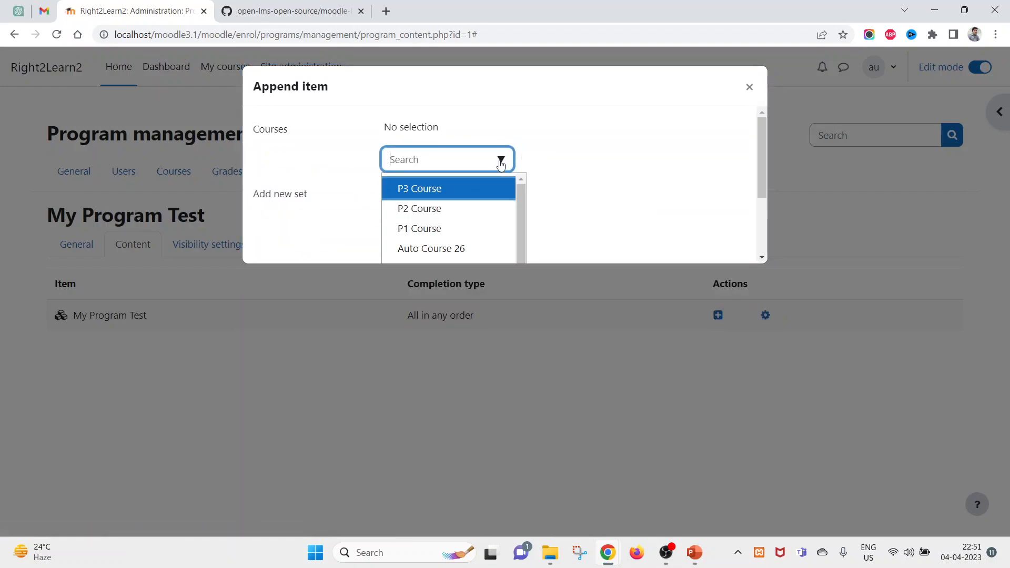
left_click(417, 237)
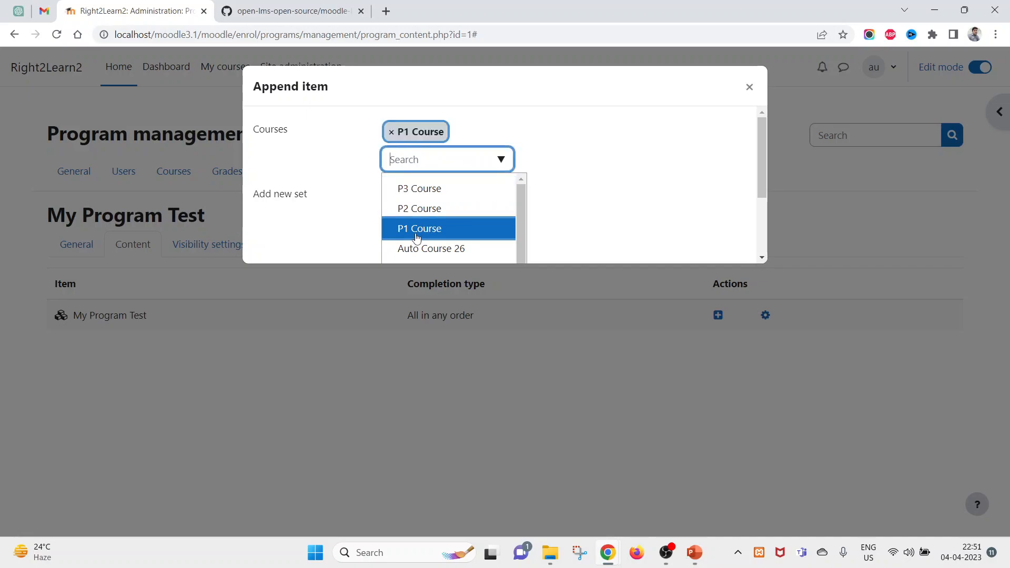
left_click(433, 191)
left_click(433, 190)
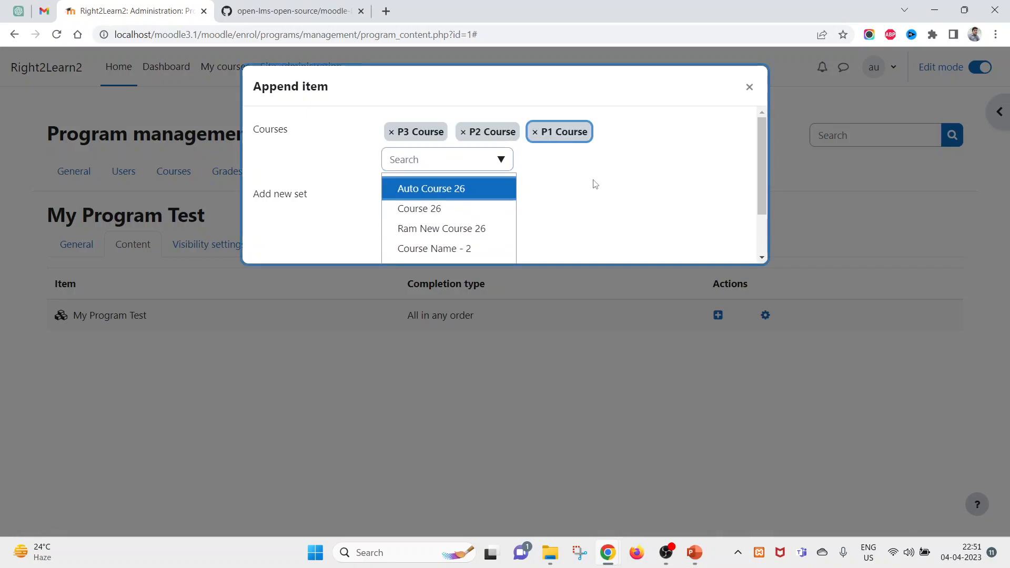
left_click(671, 168)
left_click(421, 231)
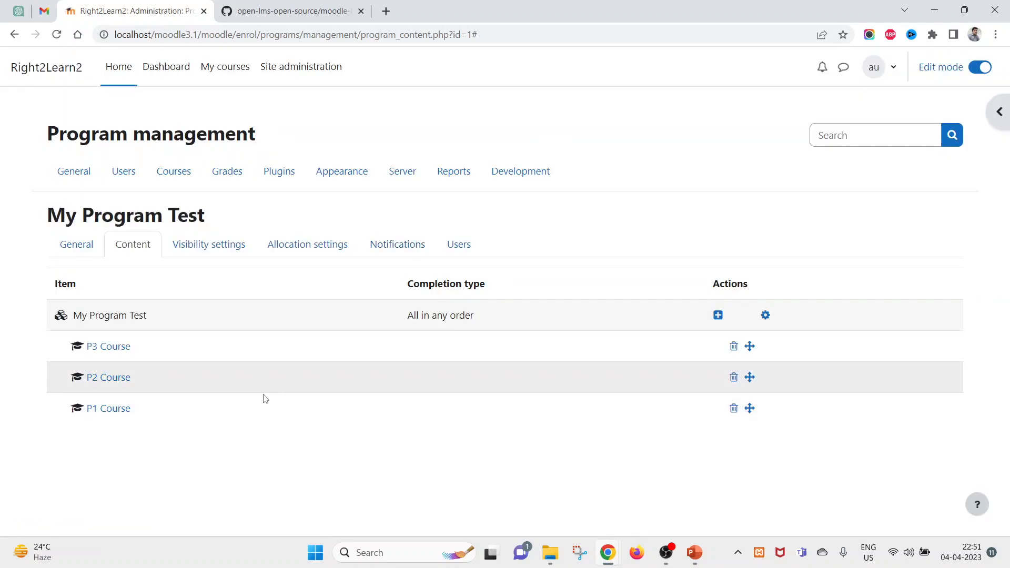
left_click_drag(770, 456, 260, 447)
left_click(219, 395)
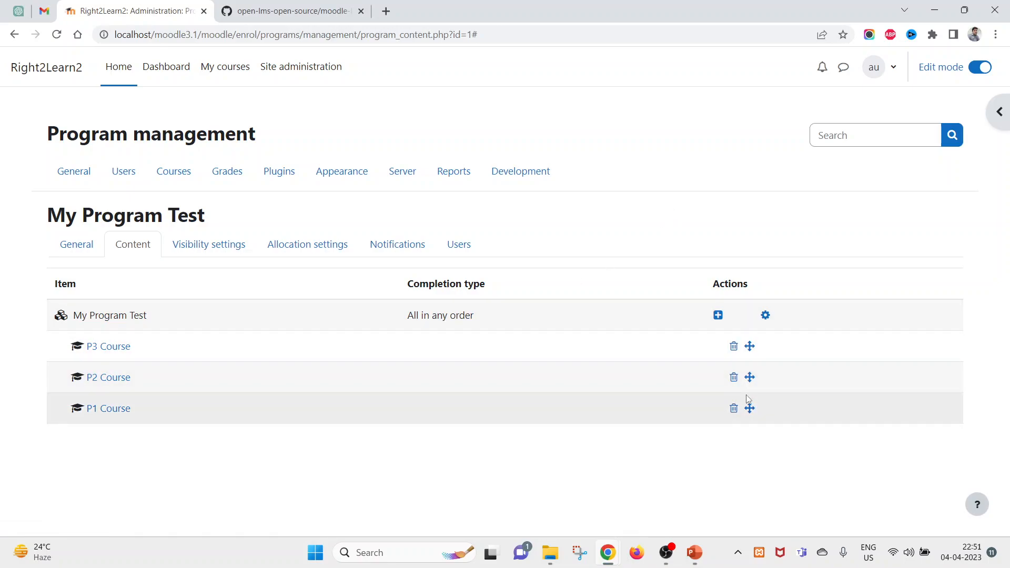
mouse_move(750, 409)
left_mouse_down()
mouse_move(746, 376)
mouse_move(751, 410)
left_mouse_up()
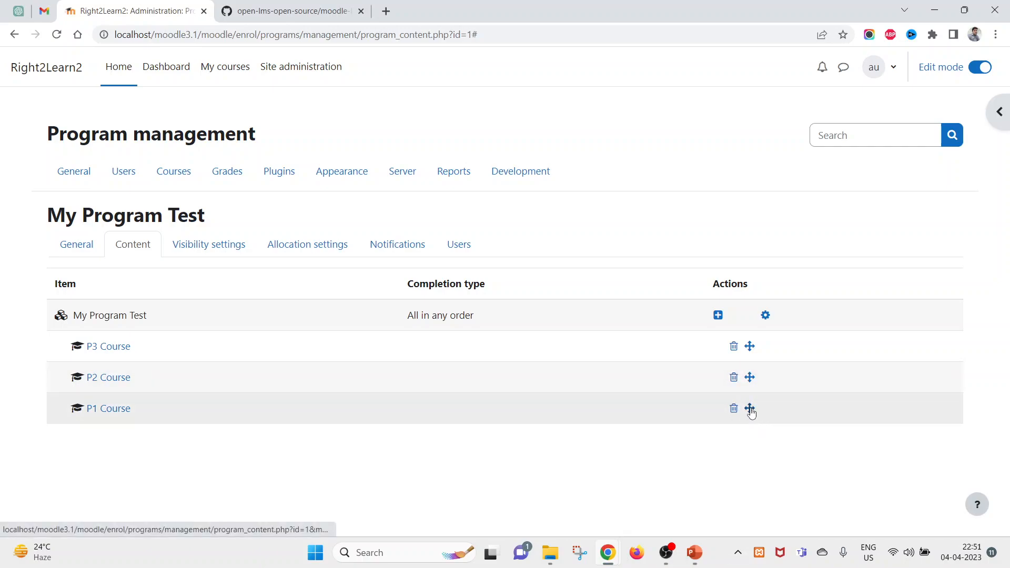
- Move P1 Course before P2 Course, then before P3 Course, giving the order P1, P3, P2
left_click(750, 408)
scroll(140, 422, "down", 1)
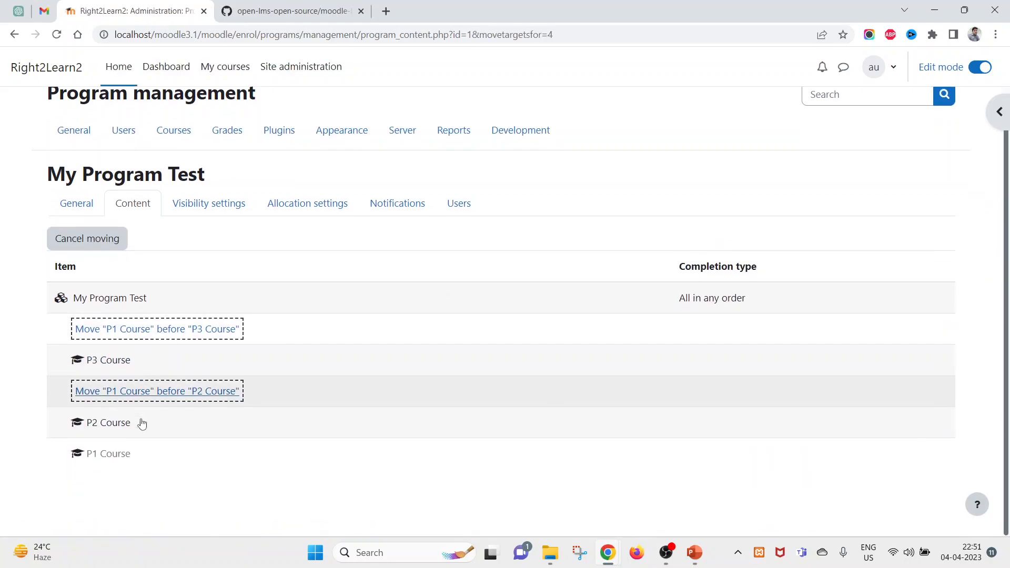
left_click(160, 402)
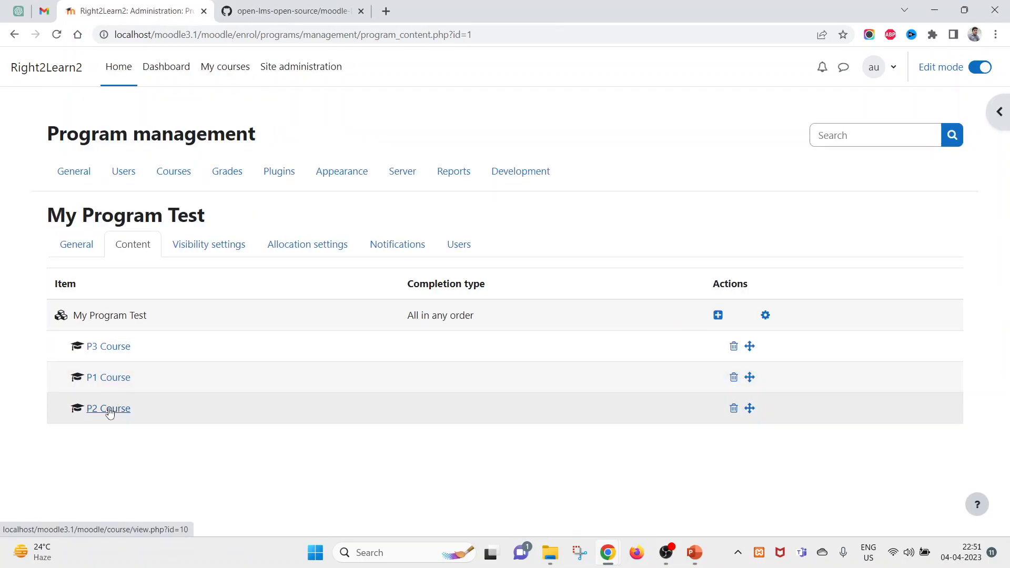
left_click(750, 377)
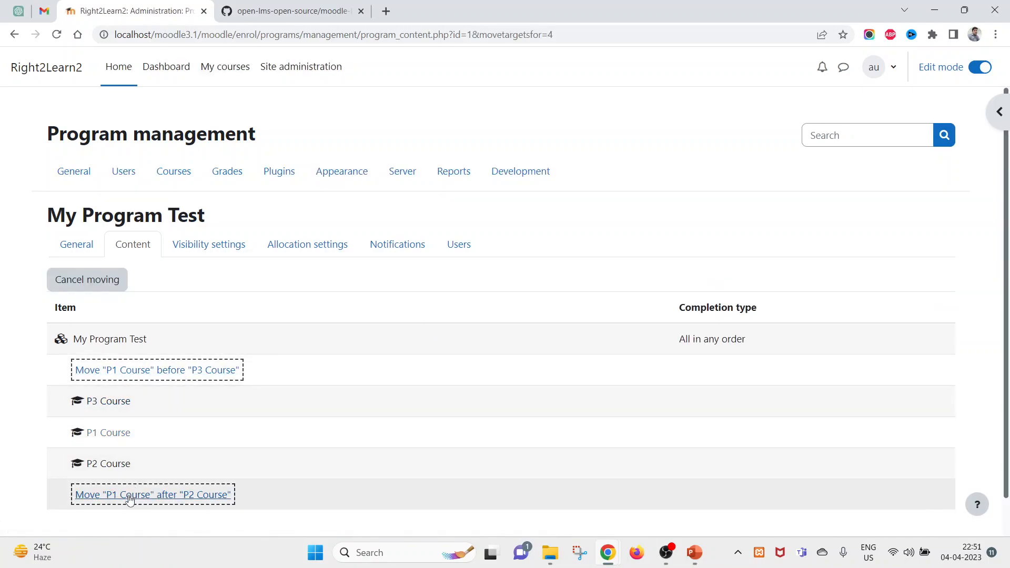
left_click(186, 371)
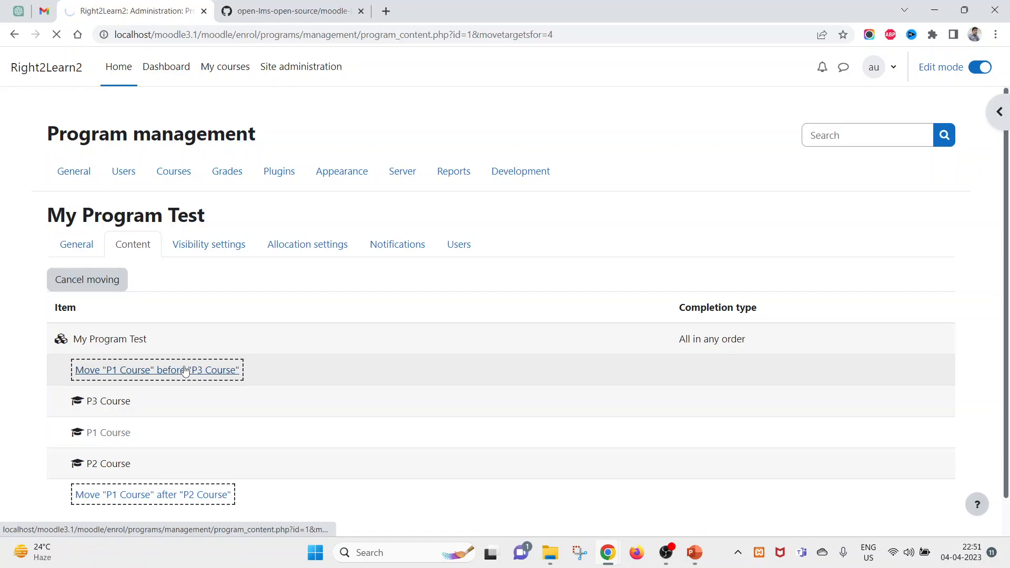
left_click_drag(70, 349, 89, 380)
left_click(184, 466)
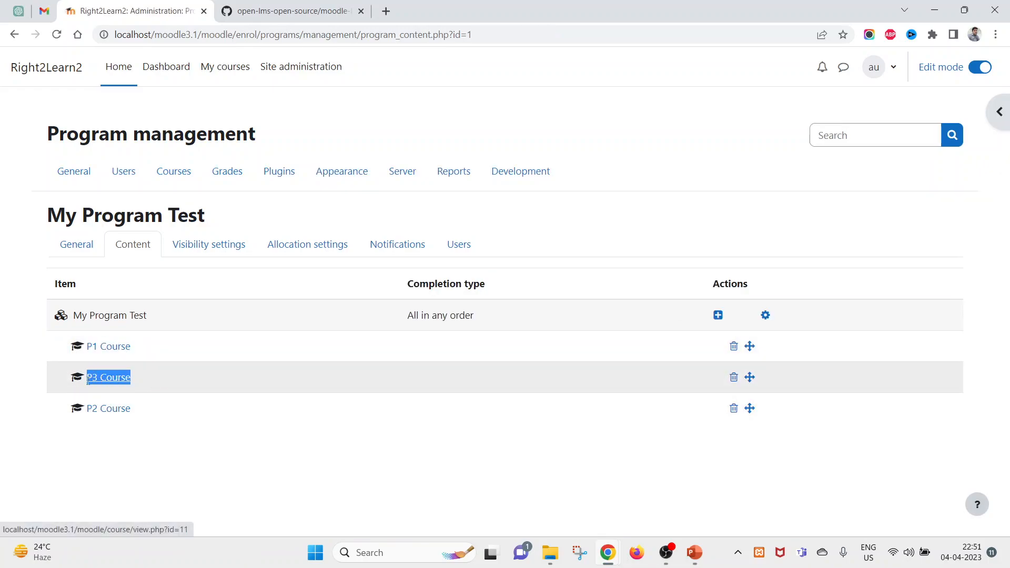
left_click_drag(132, 409, 63, 344)
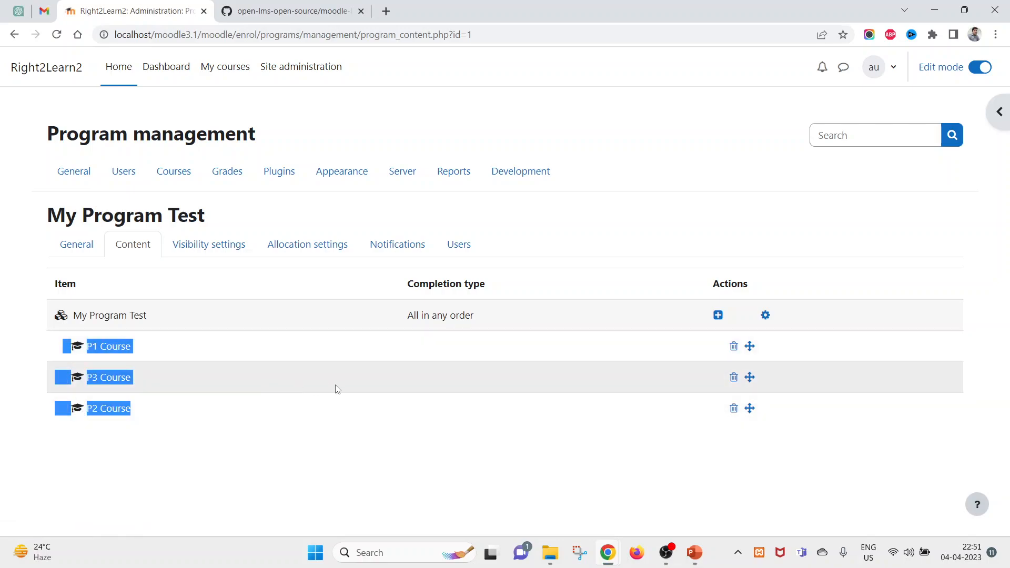
left_click(331, 390)
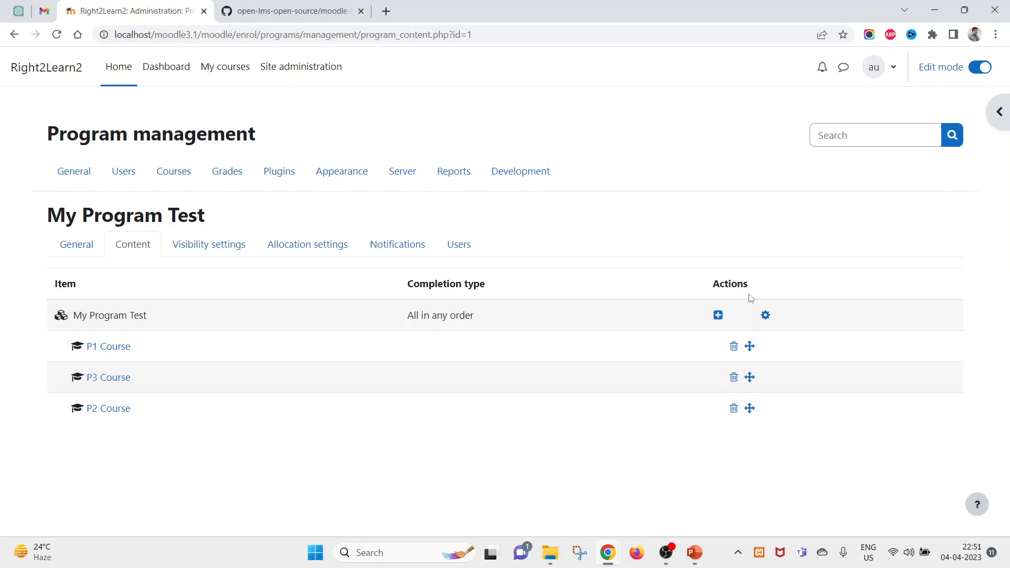
- Change the course set's completion type from All in any order to All in order
left_click(766, 315)
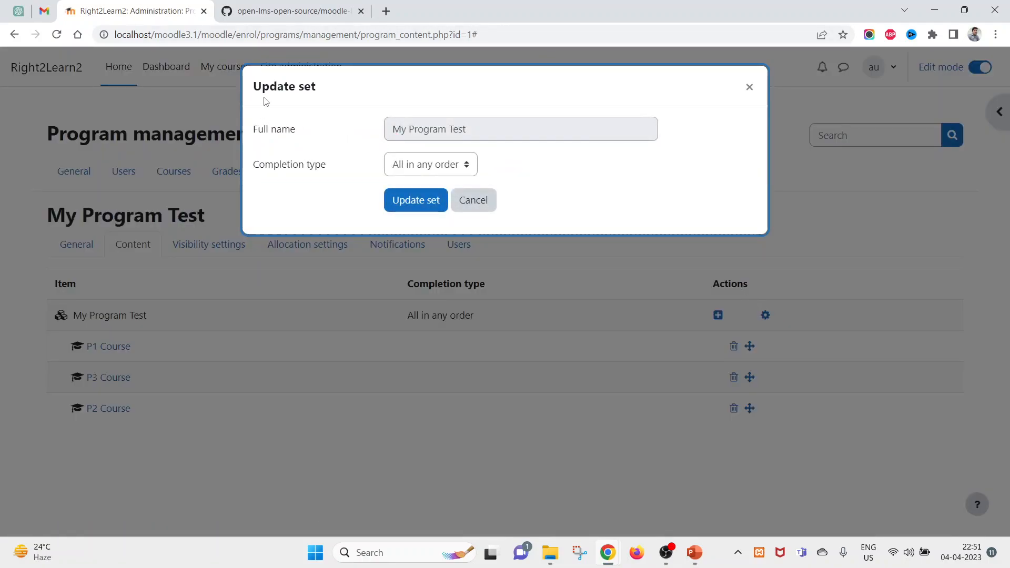
left_click(447, 166)
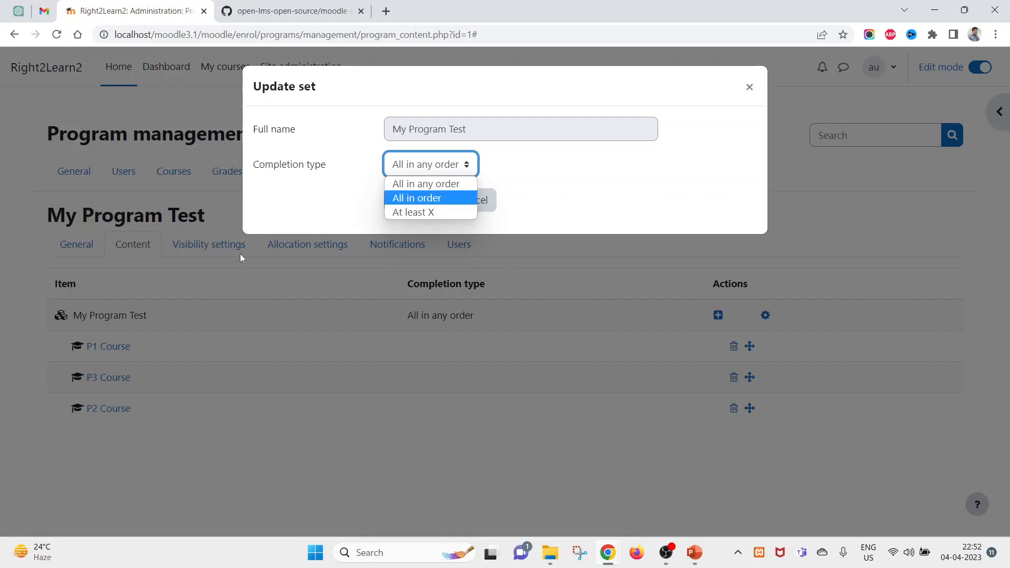
left_click(404, 197)
left_click(419, 204)
right_click(596, 161)
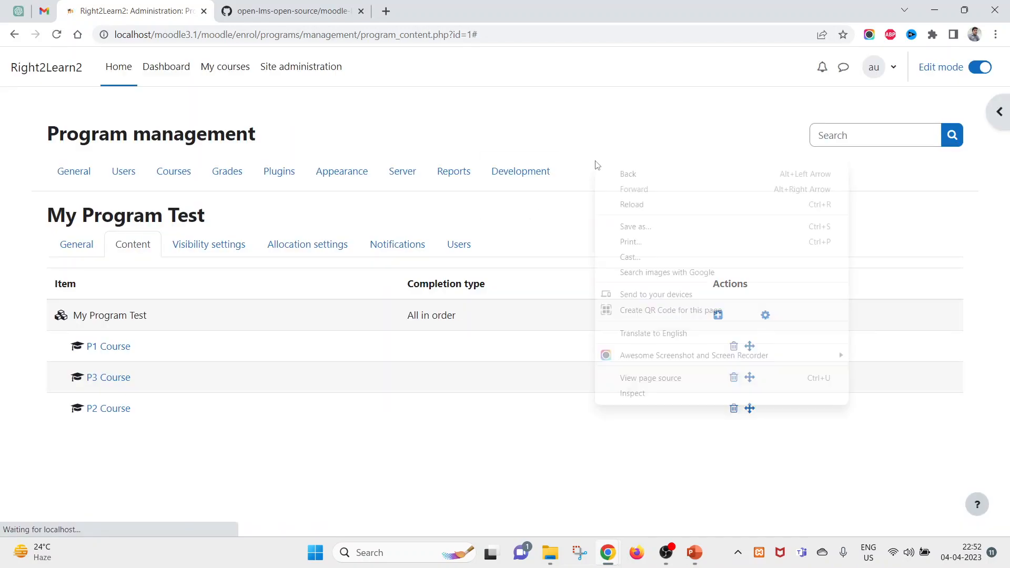
left_click_drag(42, 355, 111, 349)
left_click(138, 365)
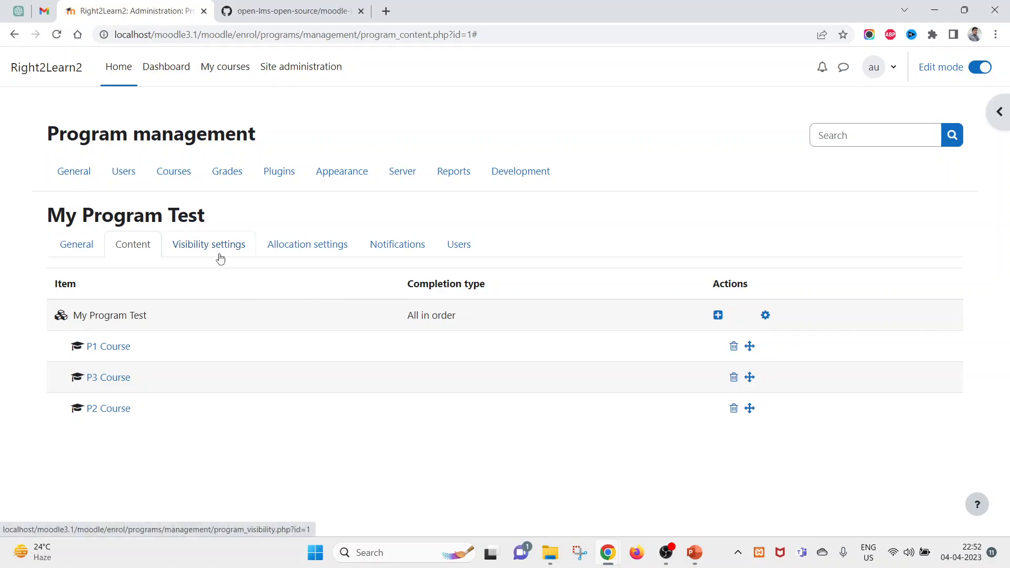
- Look over the program's General details and Content list again
left_click(76, 258)
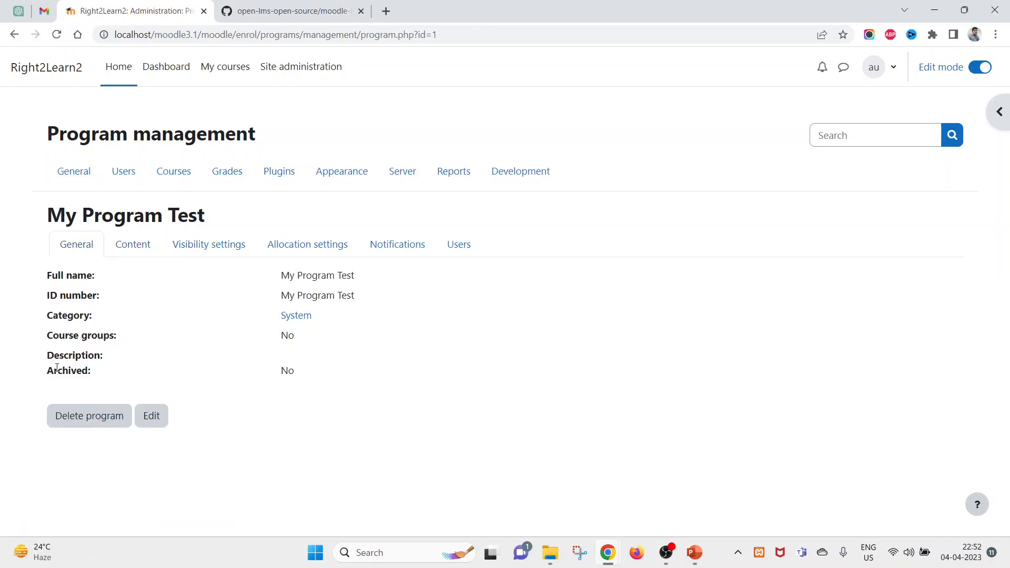
left_click_drag(71, 372, 243, 377)
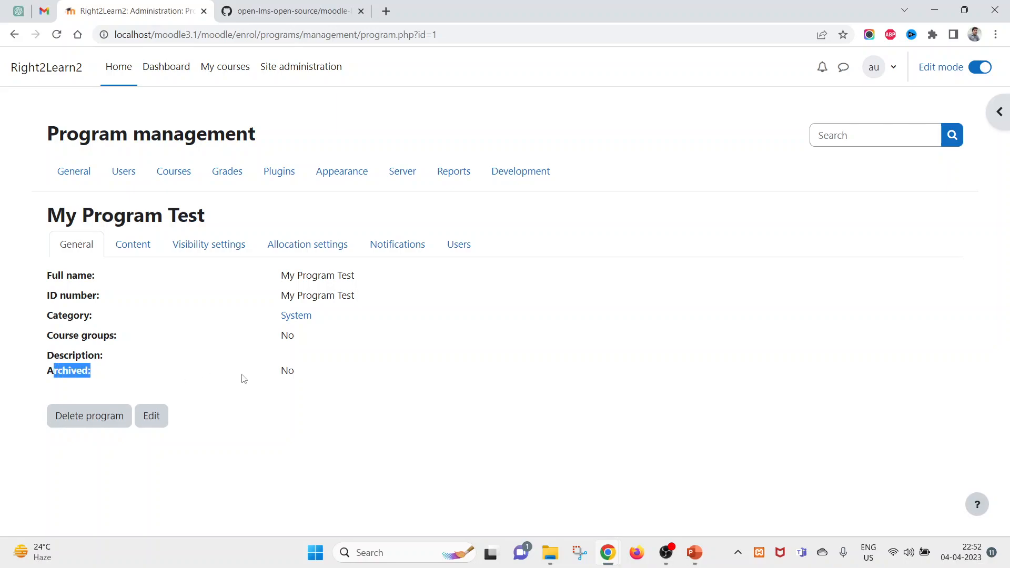
left_click(122, 248)
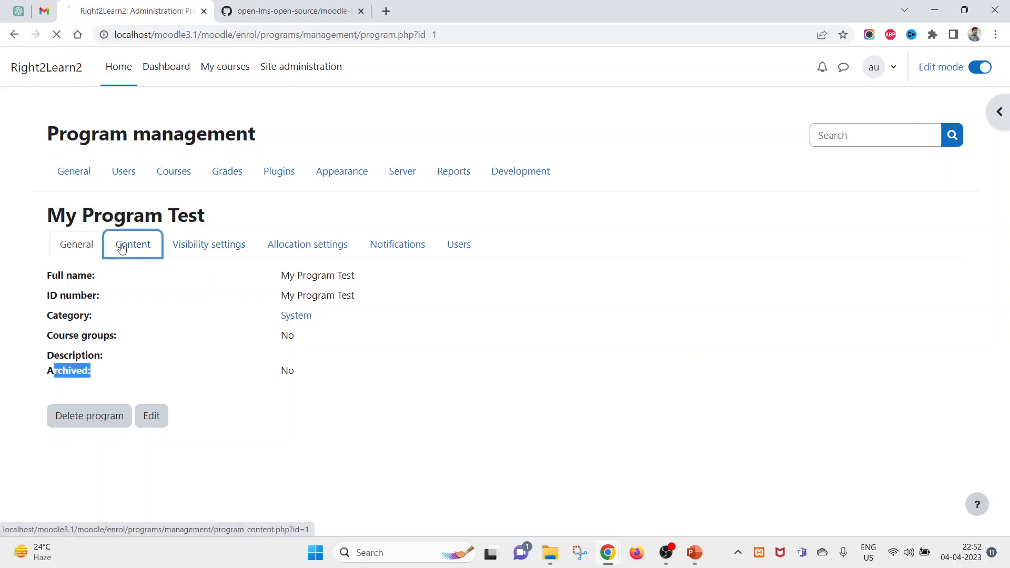
left_click_drag(589, 464, 230, 291)
left_click(216, 268)
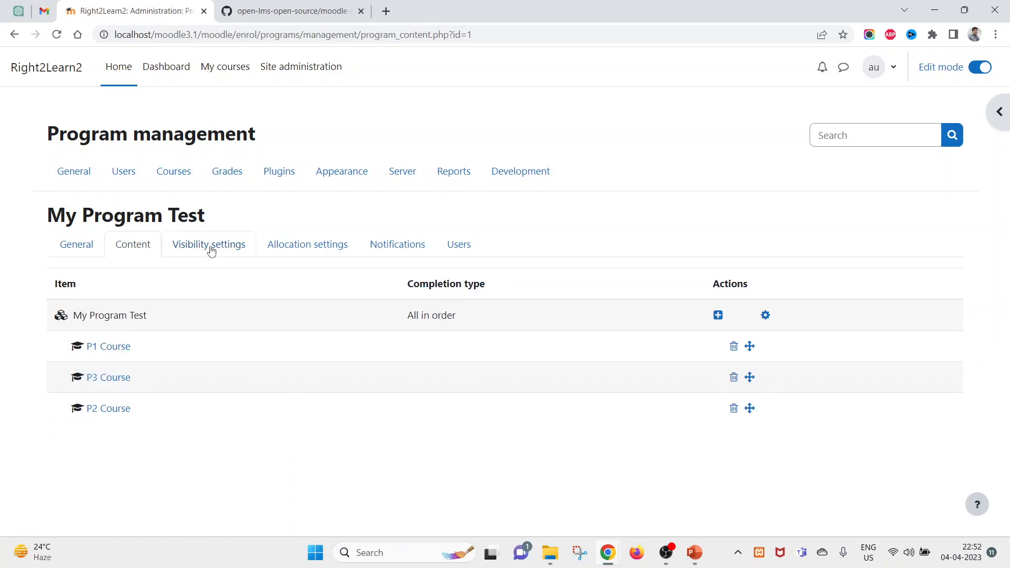
- Set the program's visibility to Public: Yes and update the program
left_click(209, 248)
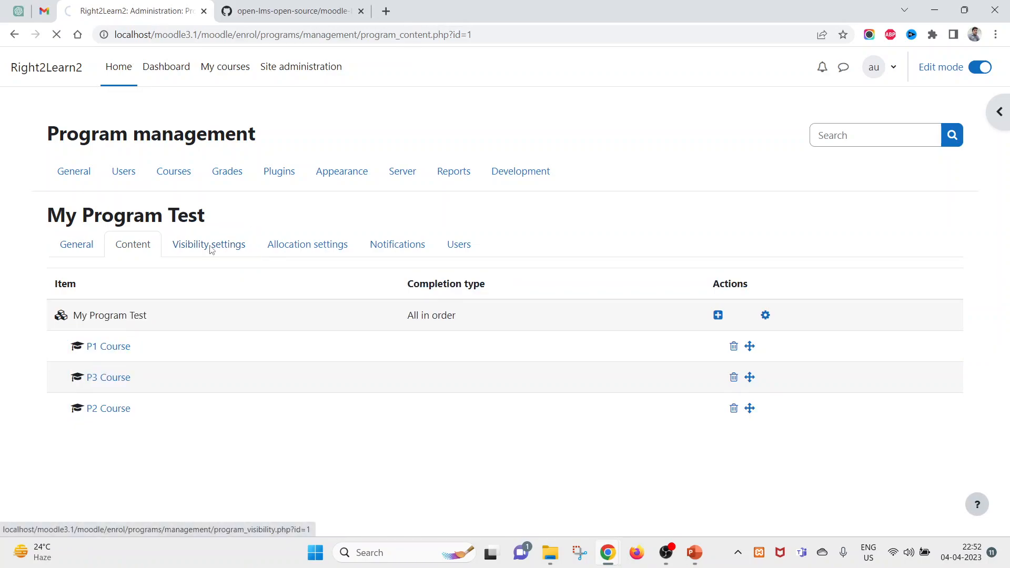
left_click_drag(326, 279, 278, 277)
left_click(64, 341)
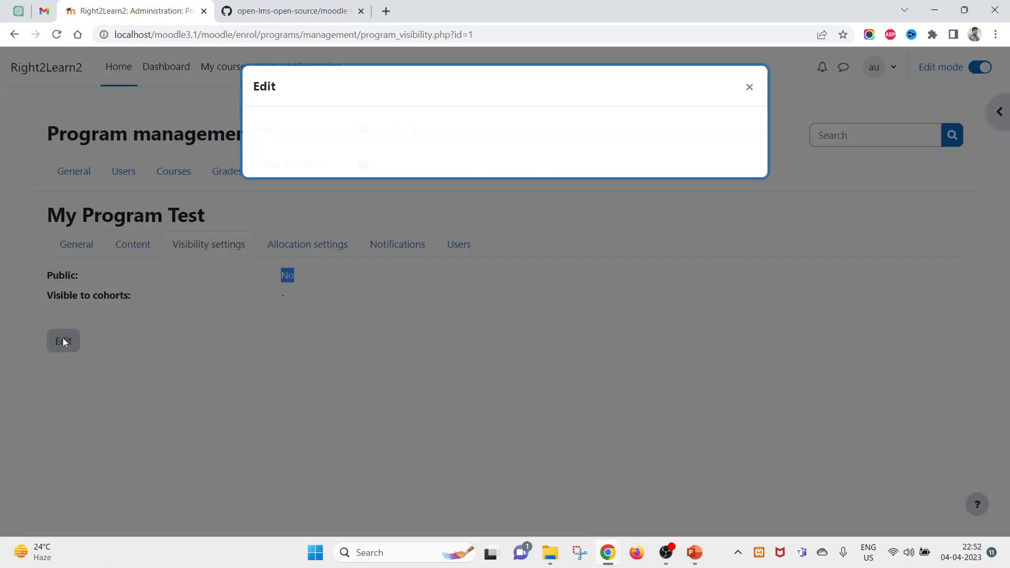
left_click(404, 129)
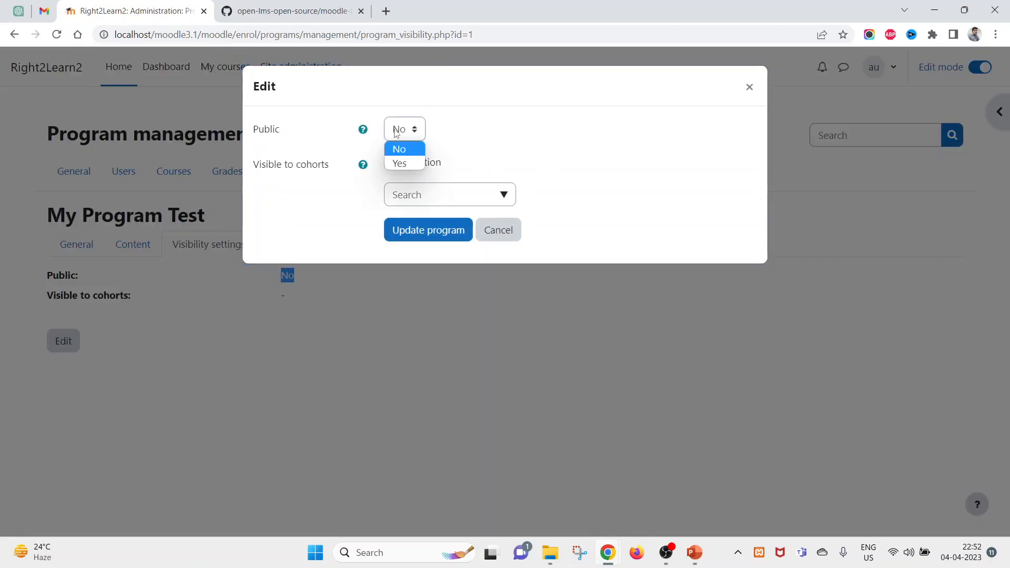
left_click(400, 163)
left_click(419, 229)
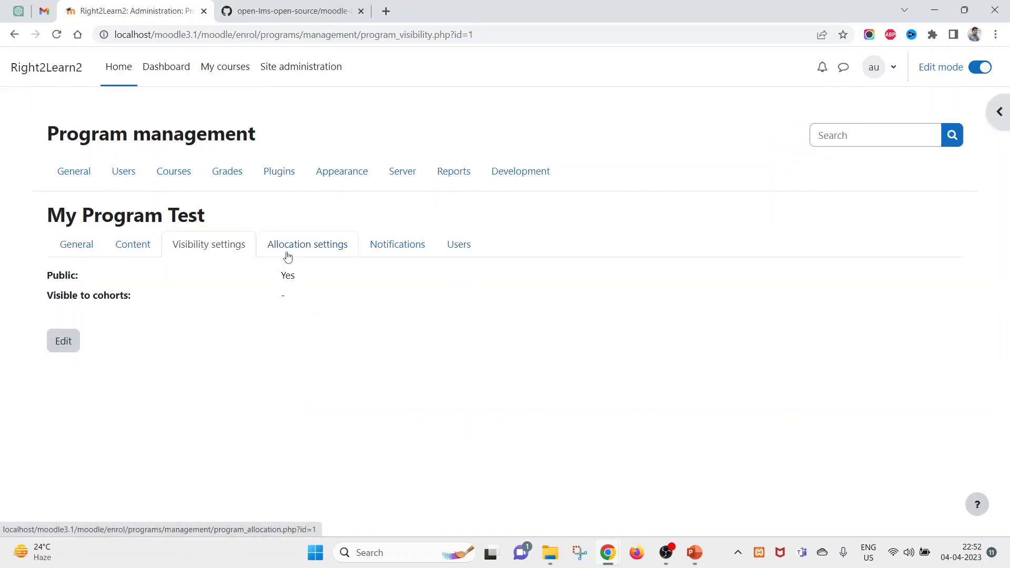
left_click(288, 256)
- Enable an allocation start date in the program's allocation dates and save it
scroll(235, 388, "down", 2)
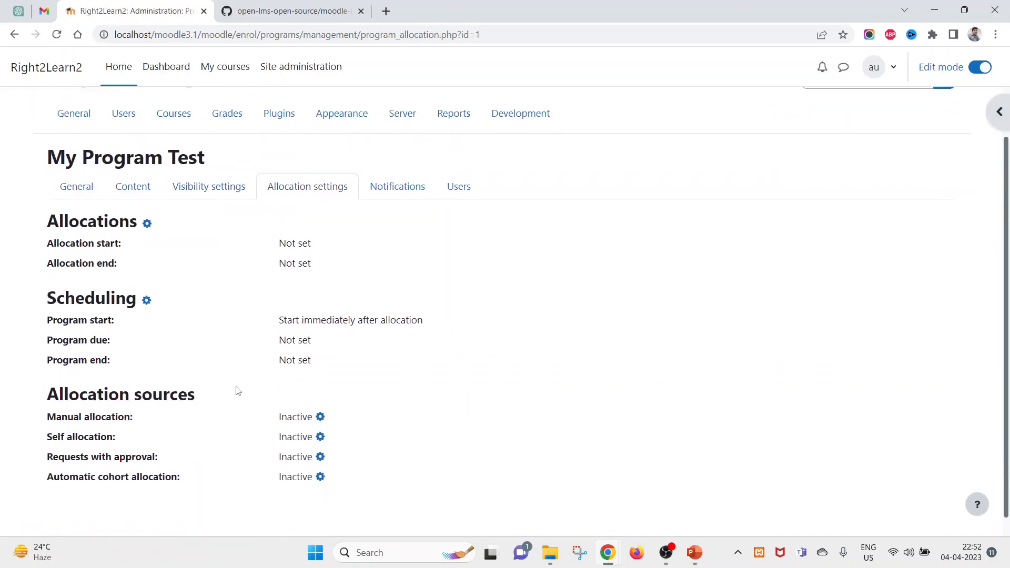
left_click_drag(51, 232, 158, 220)
left_click(147, 203)
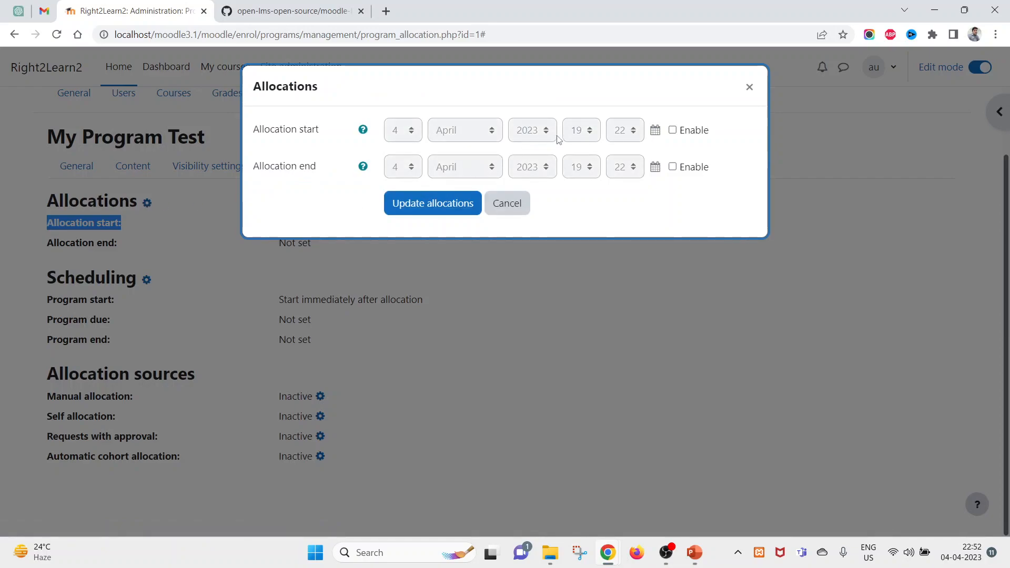
left_click(672, 130)
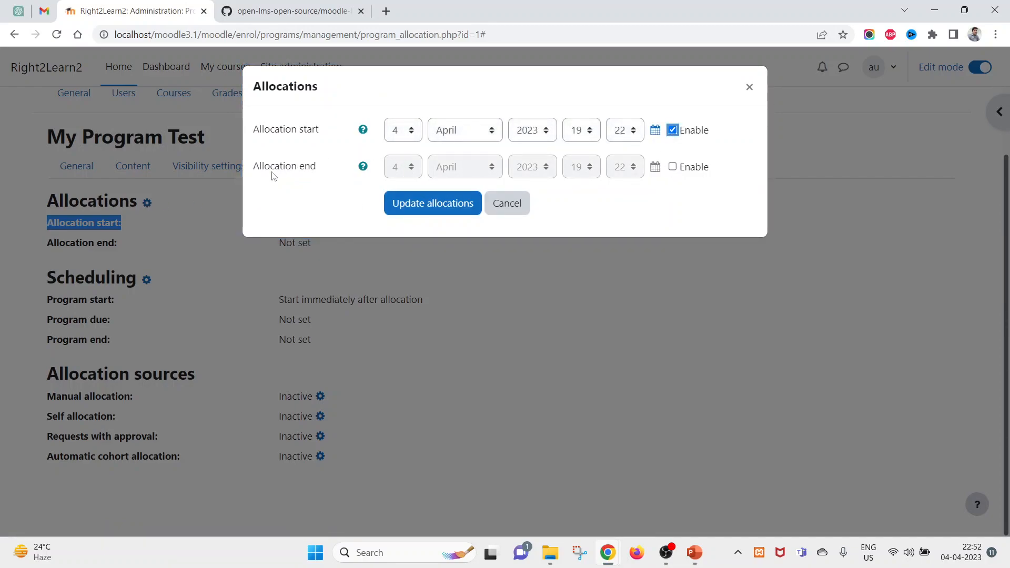
left_click(272, 173)
left_click(723, 153)
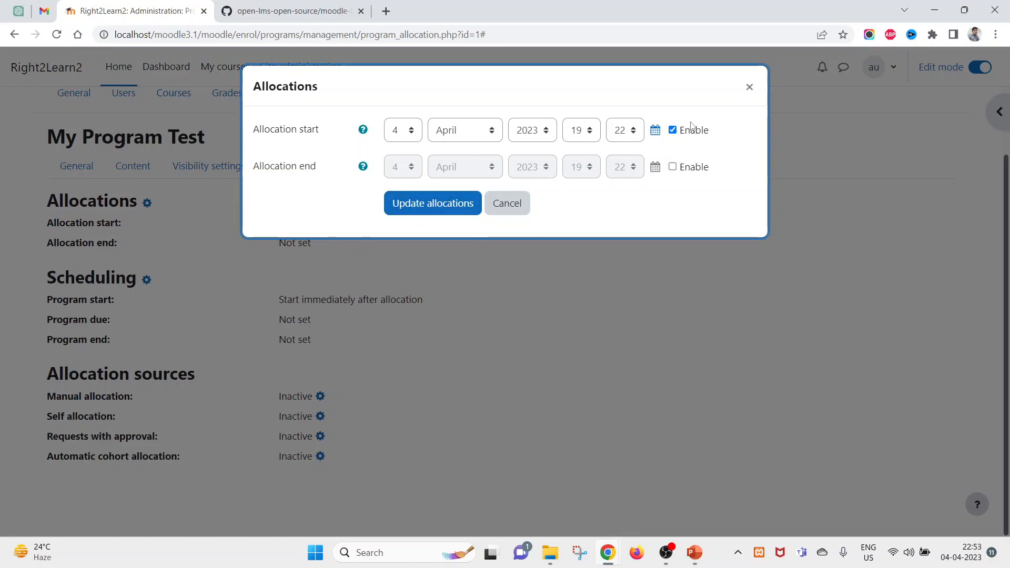
left_click(434, 212)
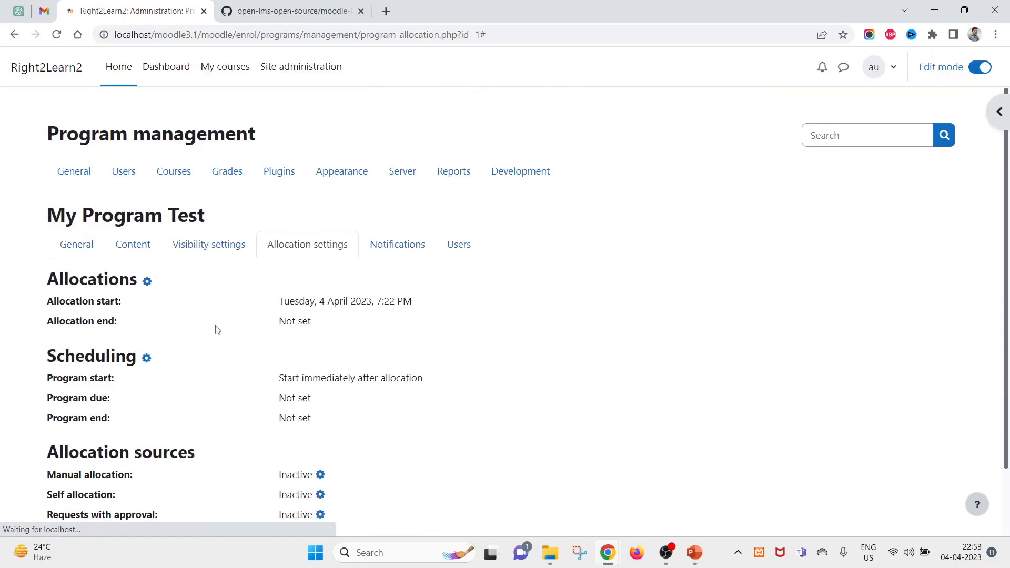
- Set the Manual allocation source to Active: Yes and save it
scroll(202, 370, "down", 1)
double_click(84, 313)
left_click_drag(84, 312, 95, 313)
left_click_drag(280, 310, 472, 311)
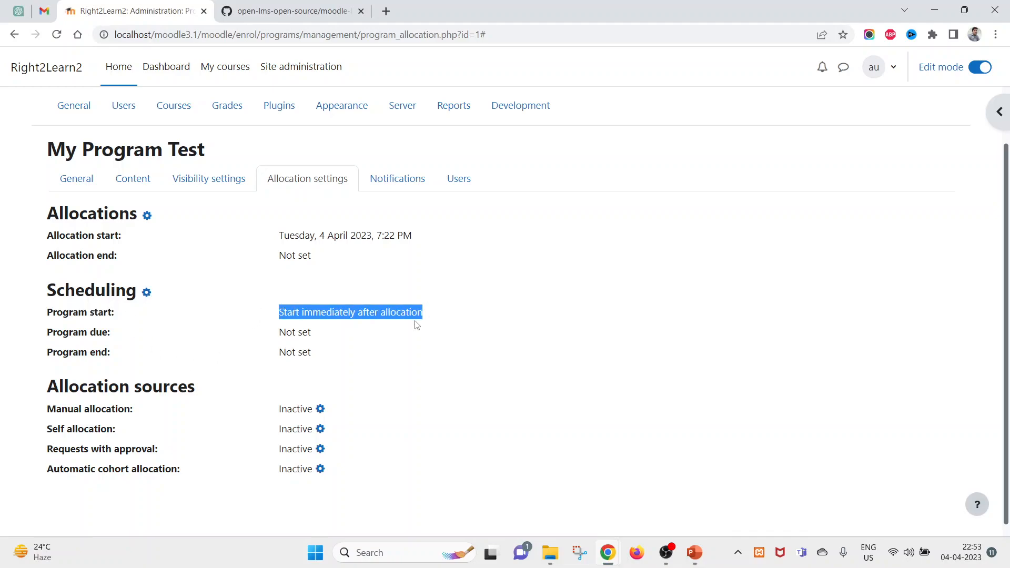
scroll(406, 329, "down", 1)
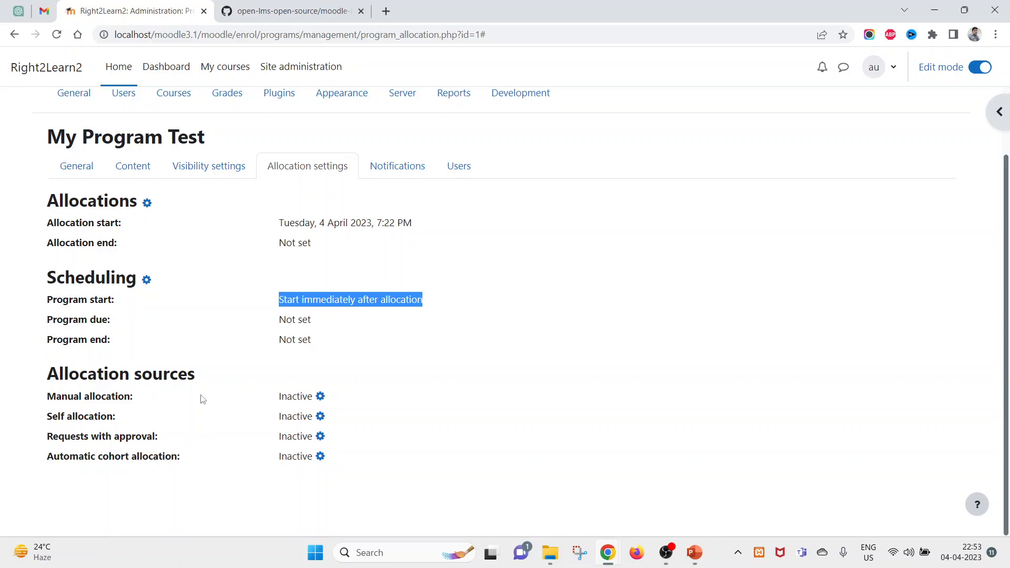
mouse_move(71, 397)
left_mouse_down()
mouse_move(103, 399)
mouse_move(58, 416)
mouse_move(79, 413)
left_mouse_up()
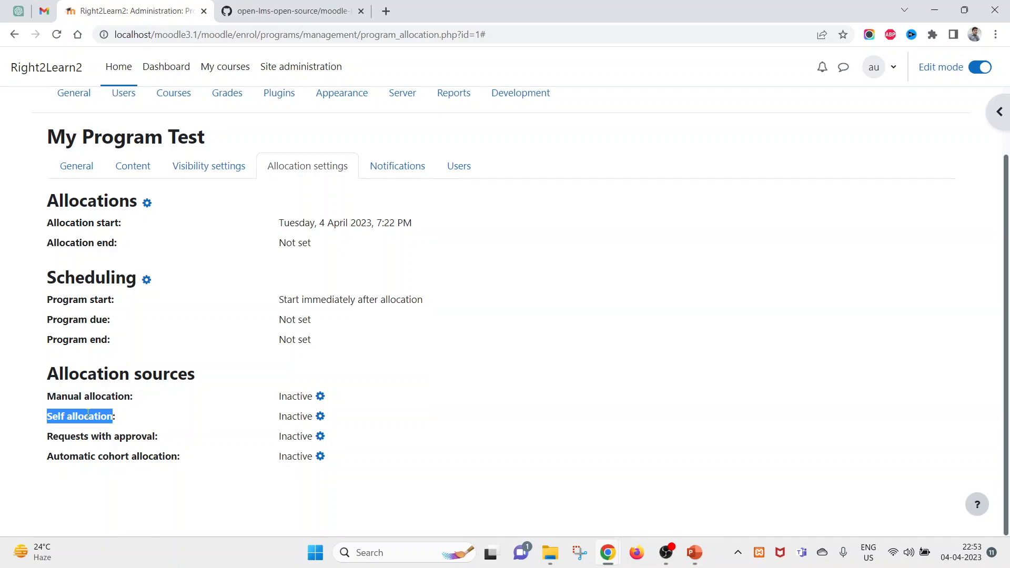
left_click_drag(54, 394, 97, 398)
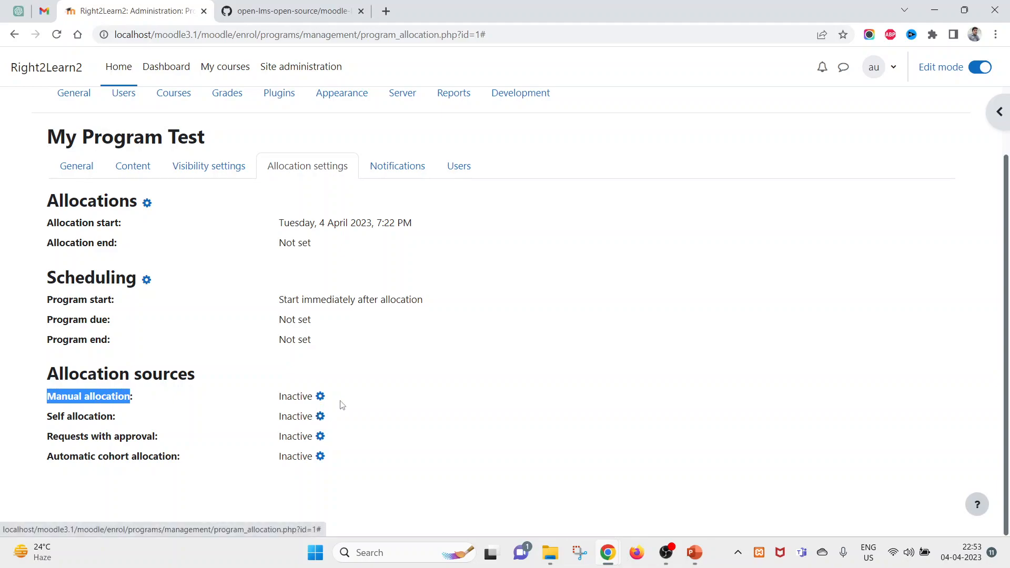
left_click(320, 396)
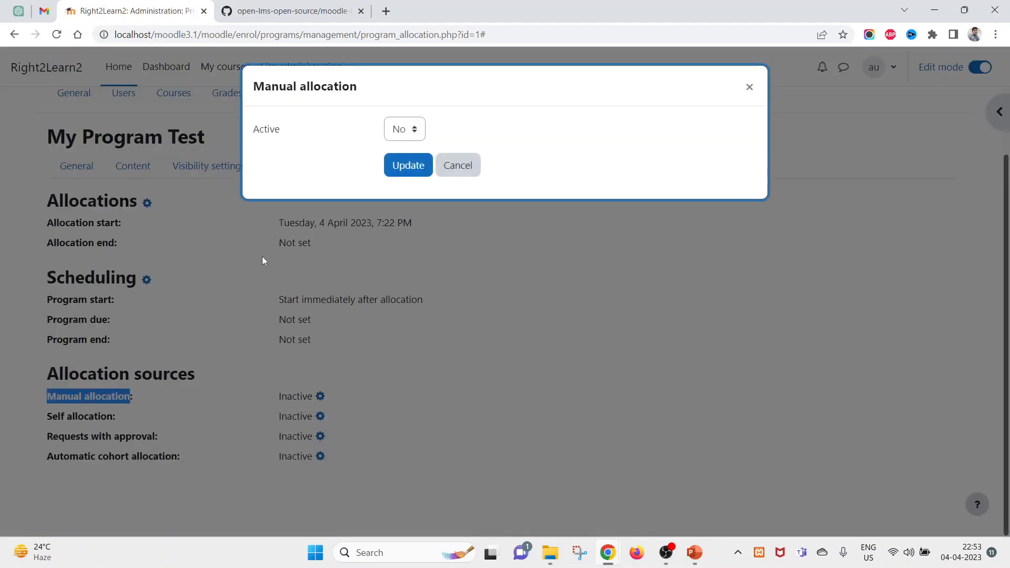
left_click(393, 136)
left_click(400, 149)
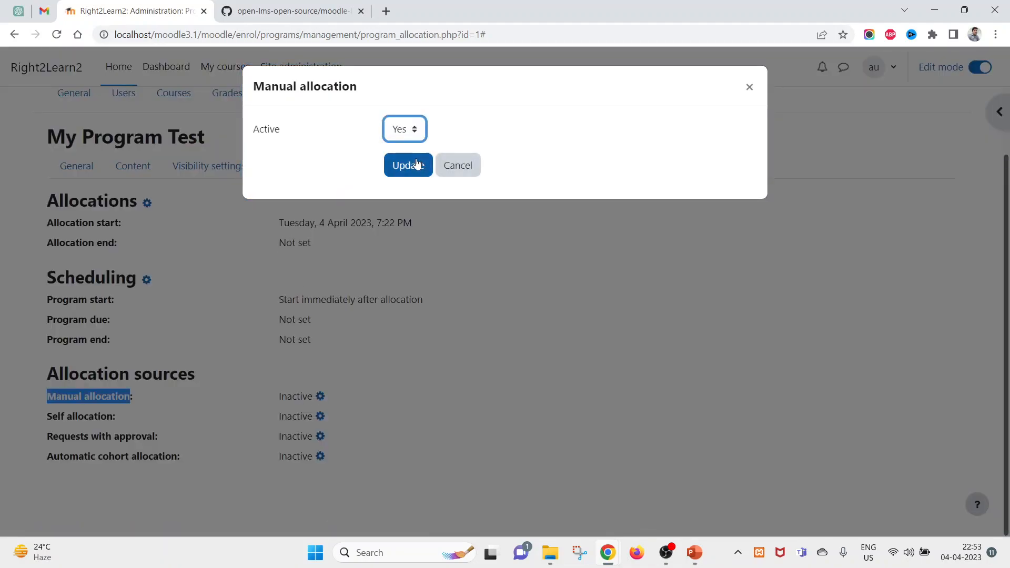
left_click(407, 165)
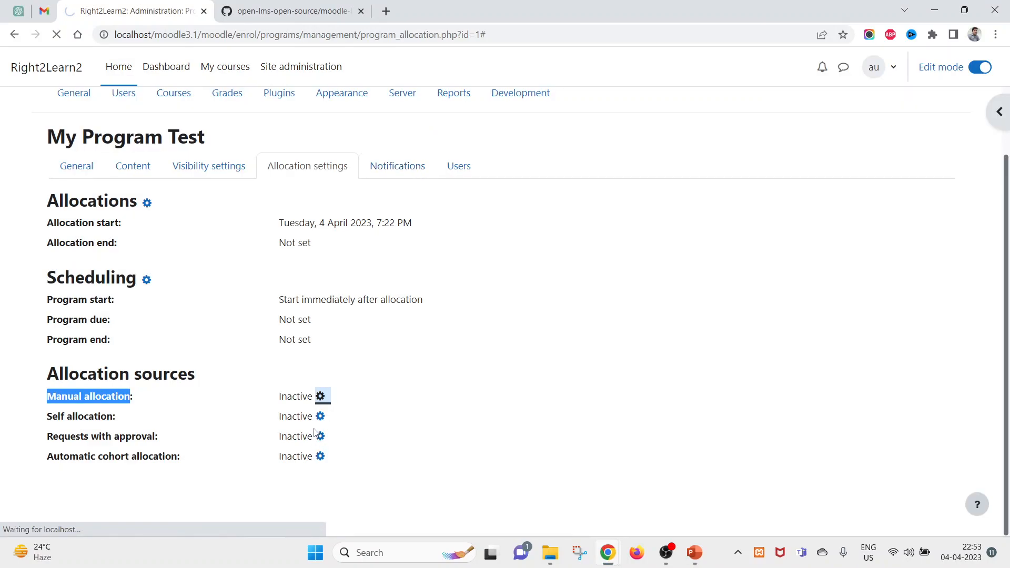
double_click(285, 396)
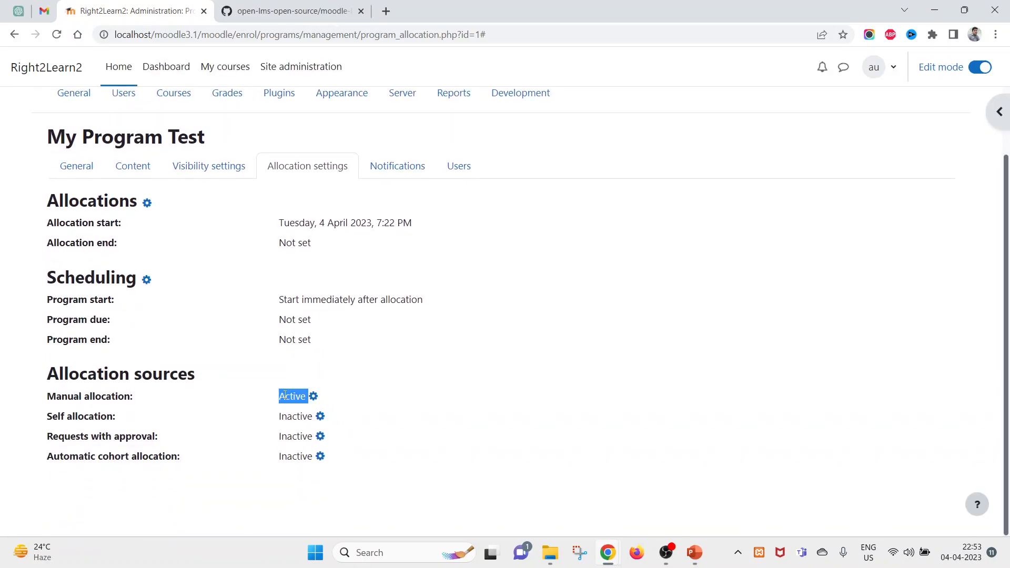
triple_click(67, 398)
- Tick the Manual allocation, Program started and Program completed notifications and update the program
left_click(418, 167)
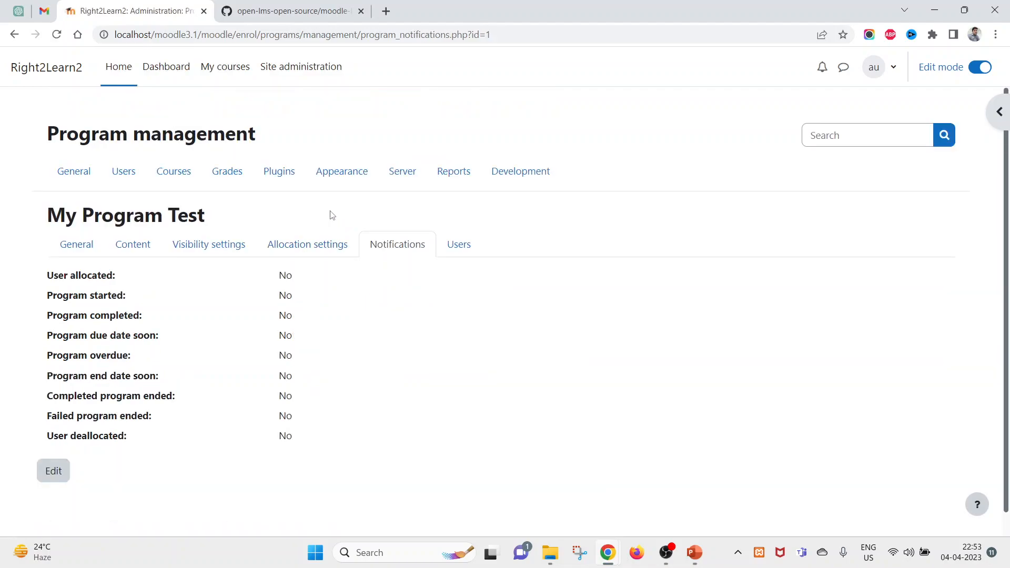
left_click(54, 471)
left_click(437, 125)
left_click(433, 163)
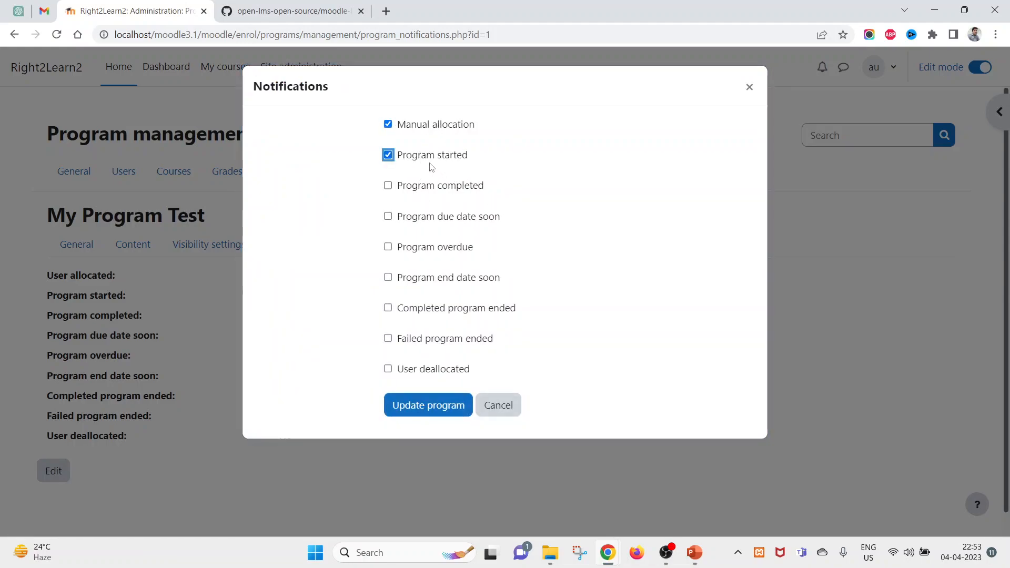
left_click(430, 188)
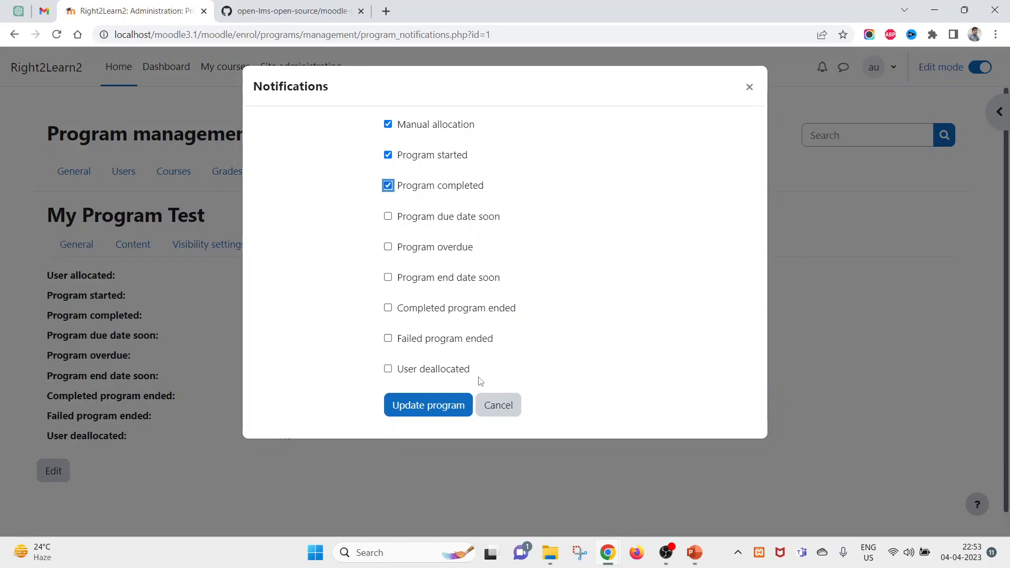
left_click(343, 123)
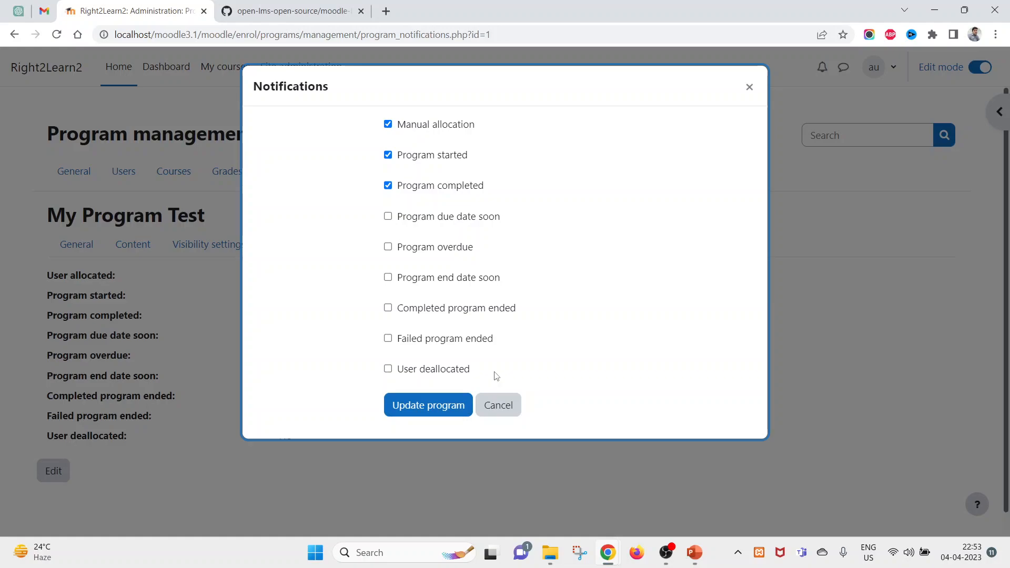
left_click(418, 407)
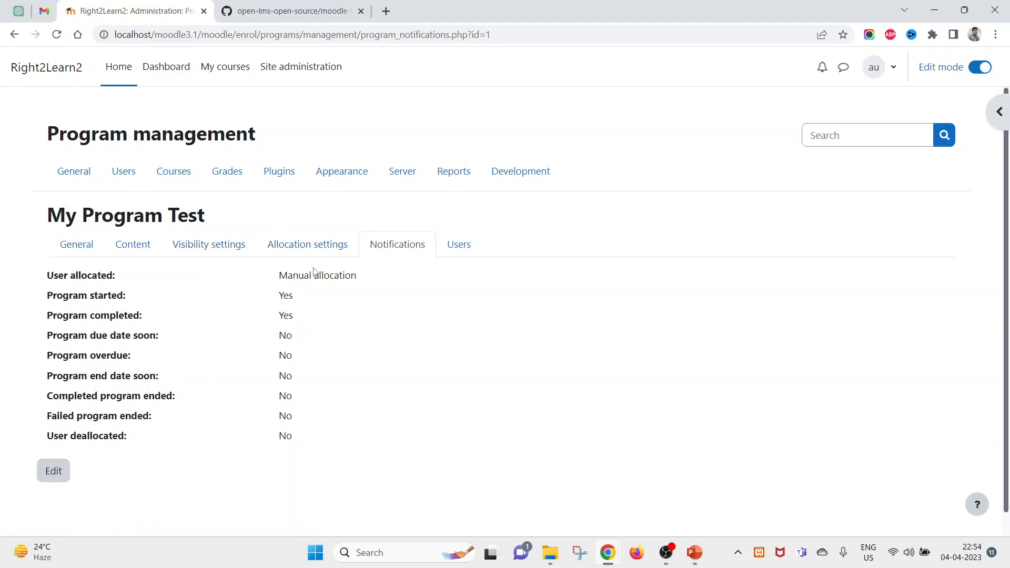
left_click_drag(301, 434, 45, 303)
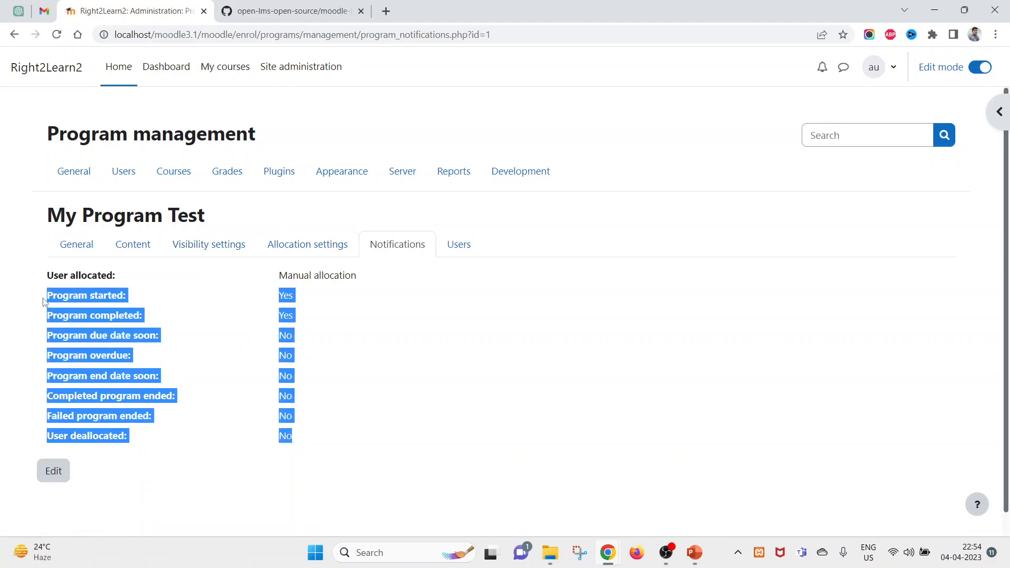
left_click(460, 251)
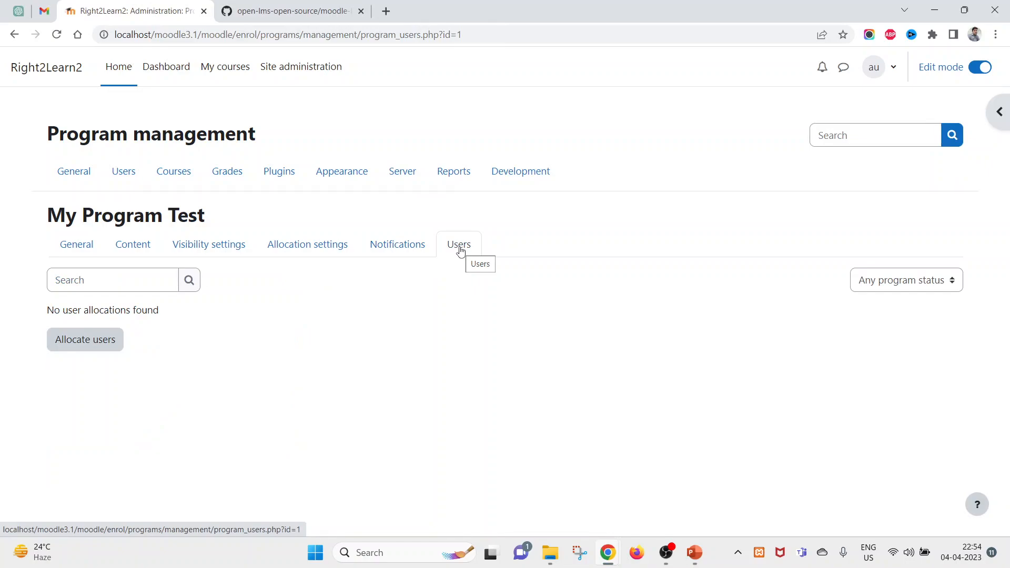
- Allocate the chosen student to the program, creating an Open allocation starting 4/04/23, 19:24
left_click(81, 340)
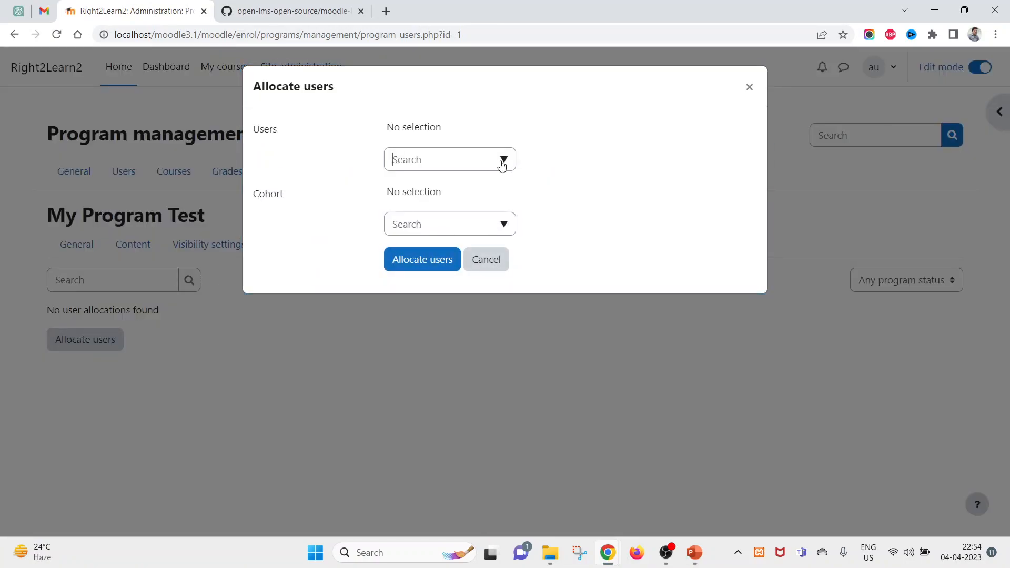
left_click(502, 161)
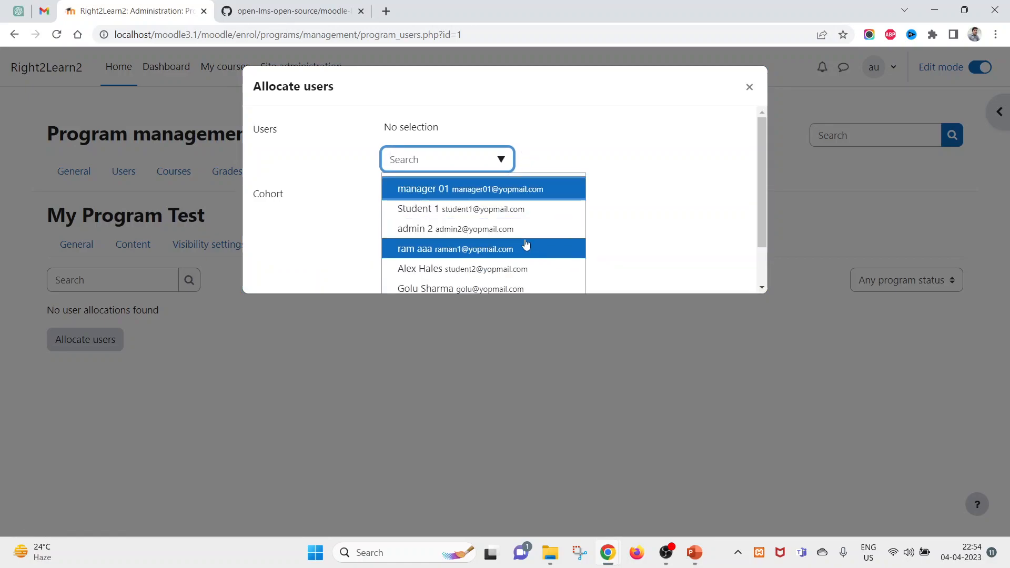
scroll(527, 243, "down", 1)
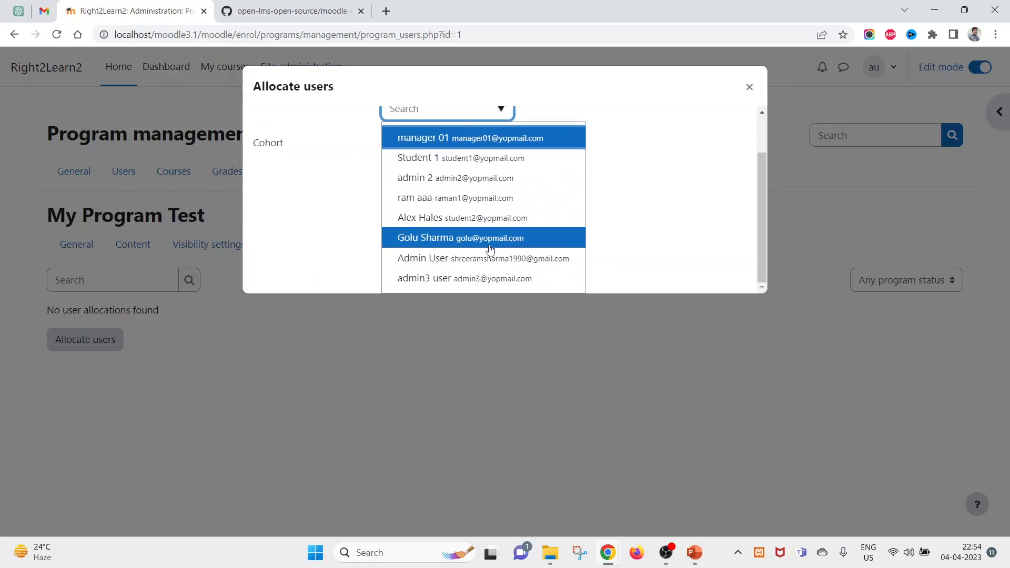
left_click(493, 220)
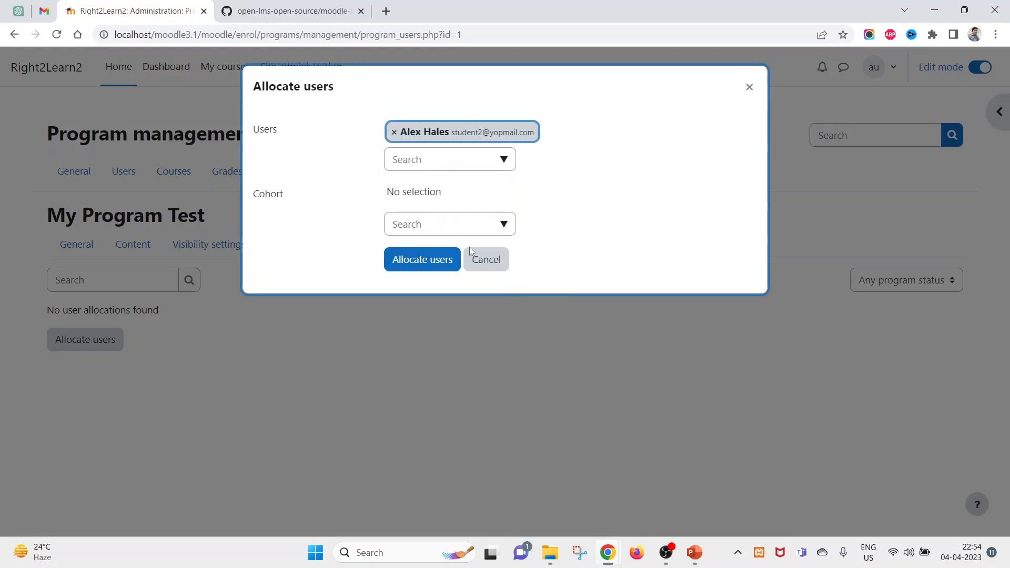
left_click(419, 259)
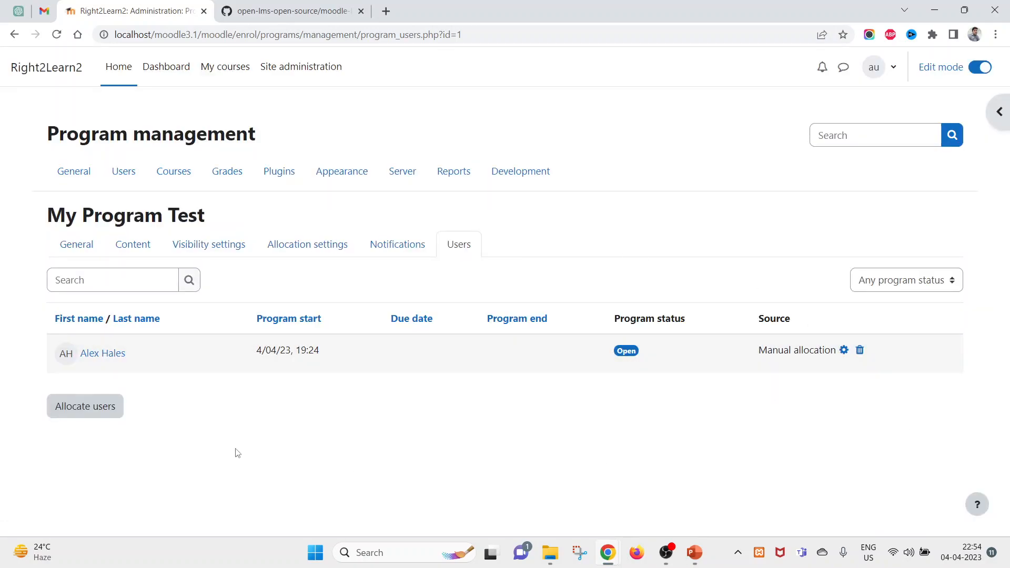
left_click_drag(28, 364, 639, 357)
left_click(639, 357)
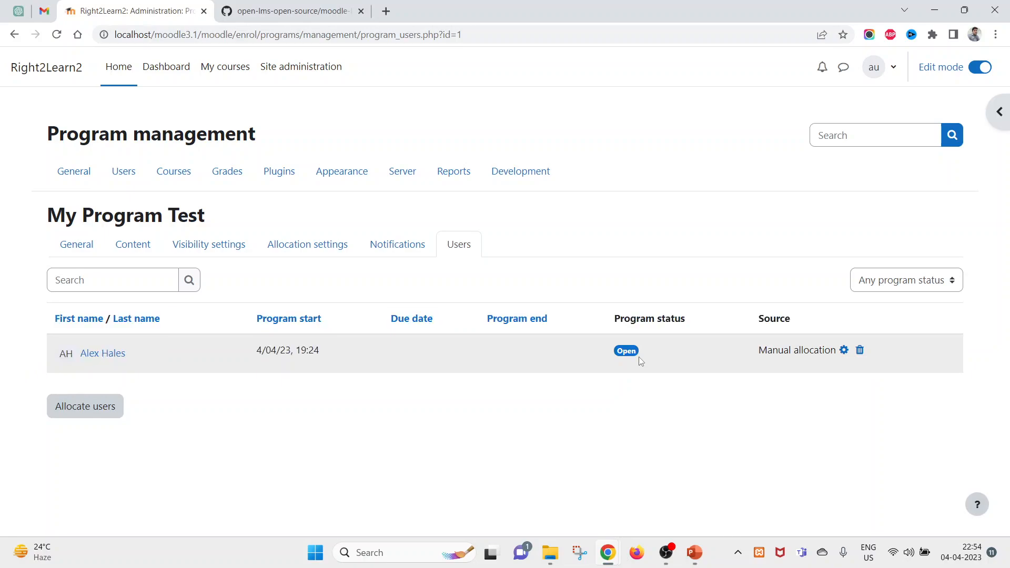
- Log out the current student in the private browser window
mouse_move(608, 565)
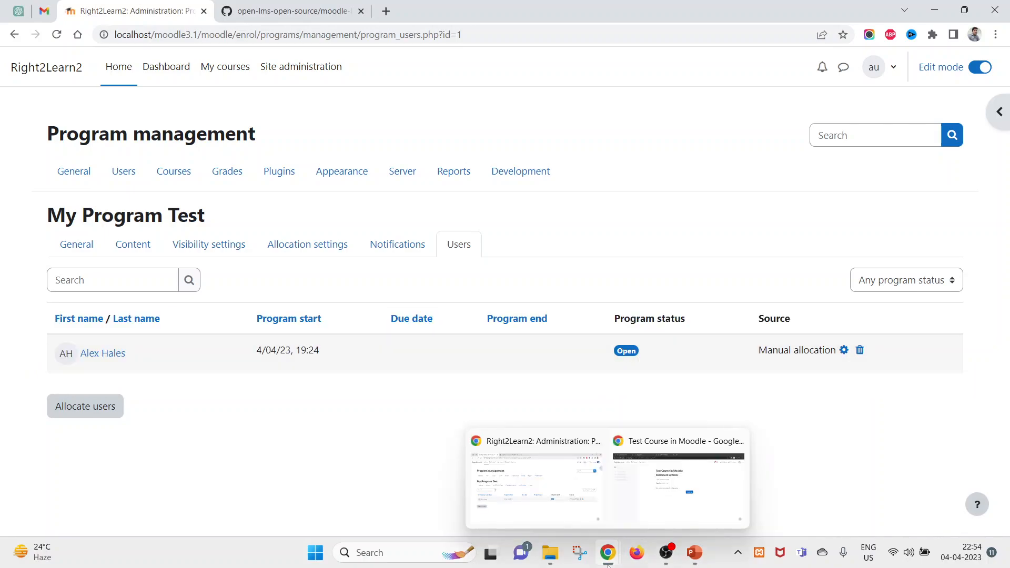
left_click(651, 476)
left_click(991, 78)
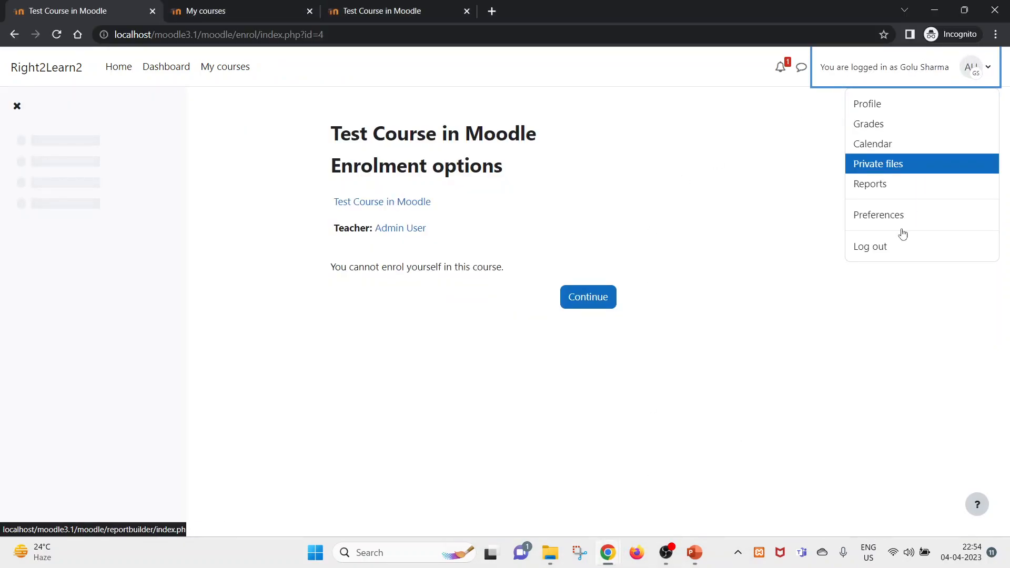
left_click(893, 254)
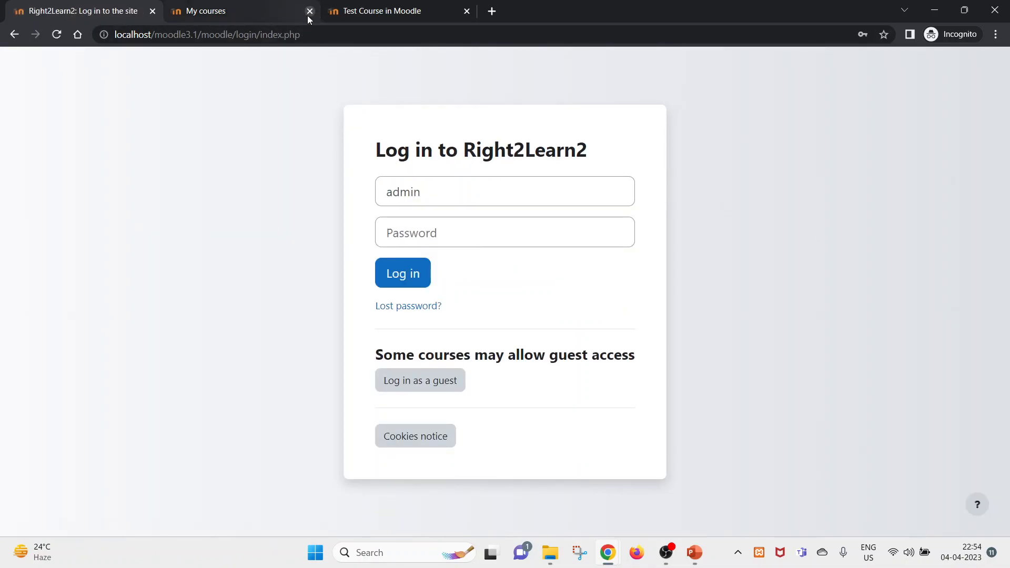
- Close the leftover course pages and sign in with the saved administrator login
left_click(309, 11)
left_click(308, 11)
left_click(432, 190)
left_click(487, 228)
left_click(406, 280)
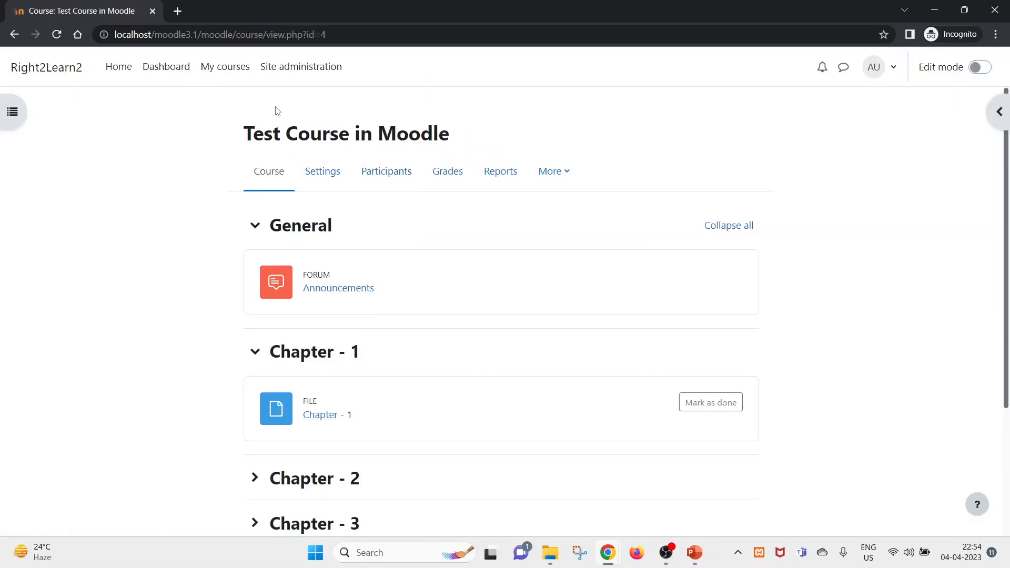
- Browse Site administration's user list and open the allocated student's profile page
left_click(282, 75)
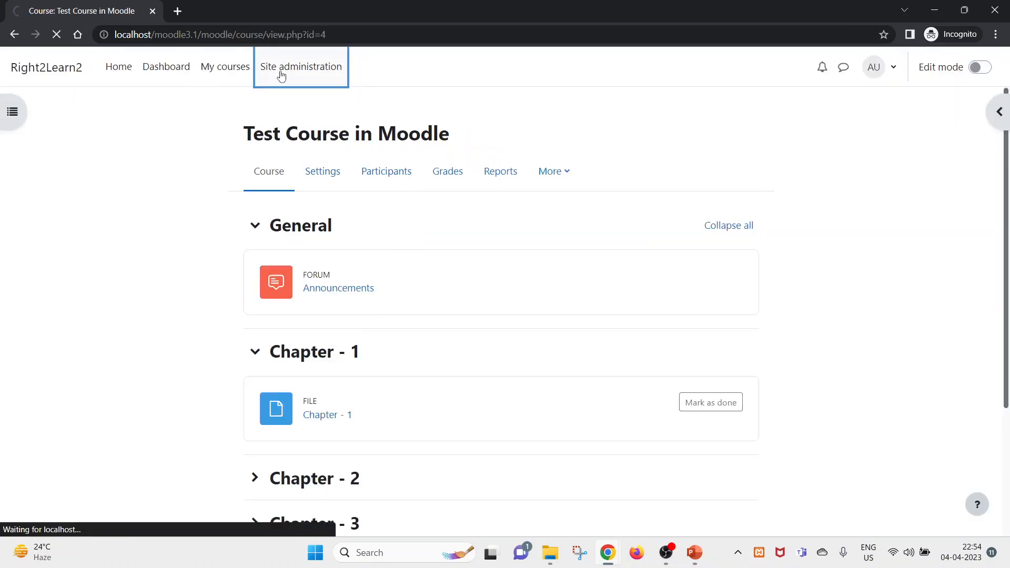
left_click(127, 173)
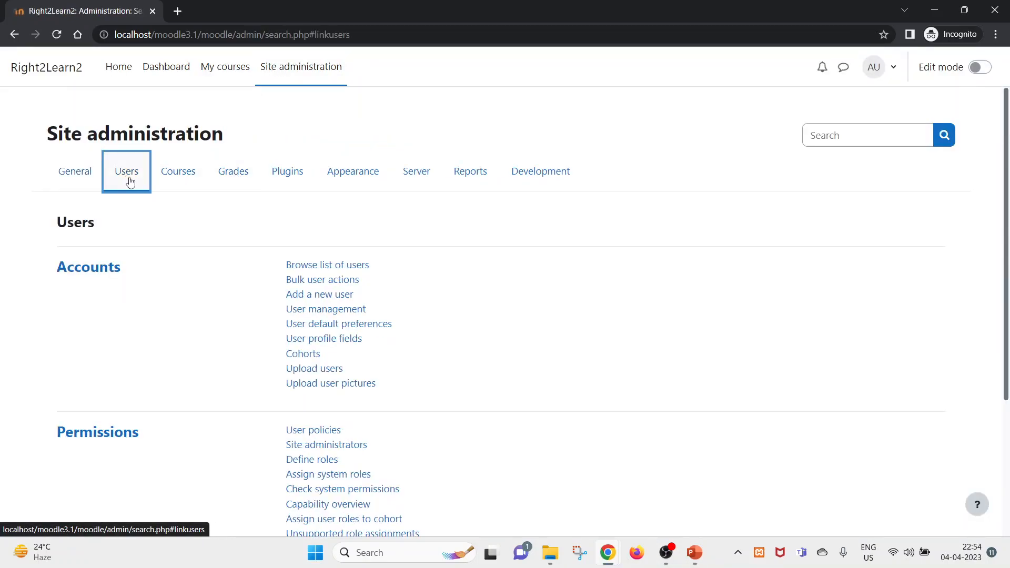
left_click(304, 272)
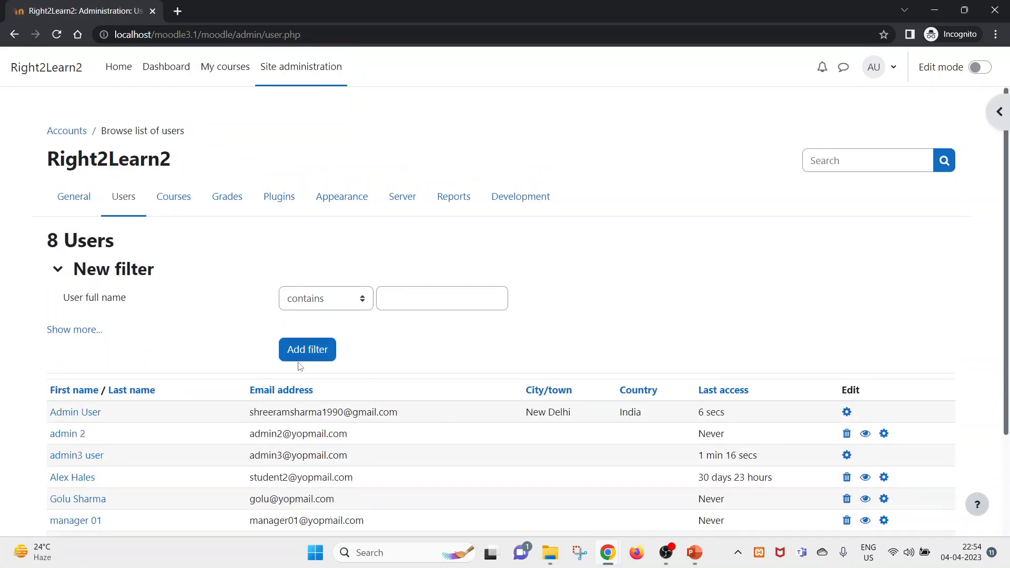
scroll(221, 415, "down", 2)
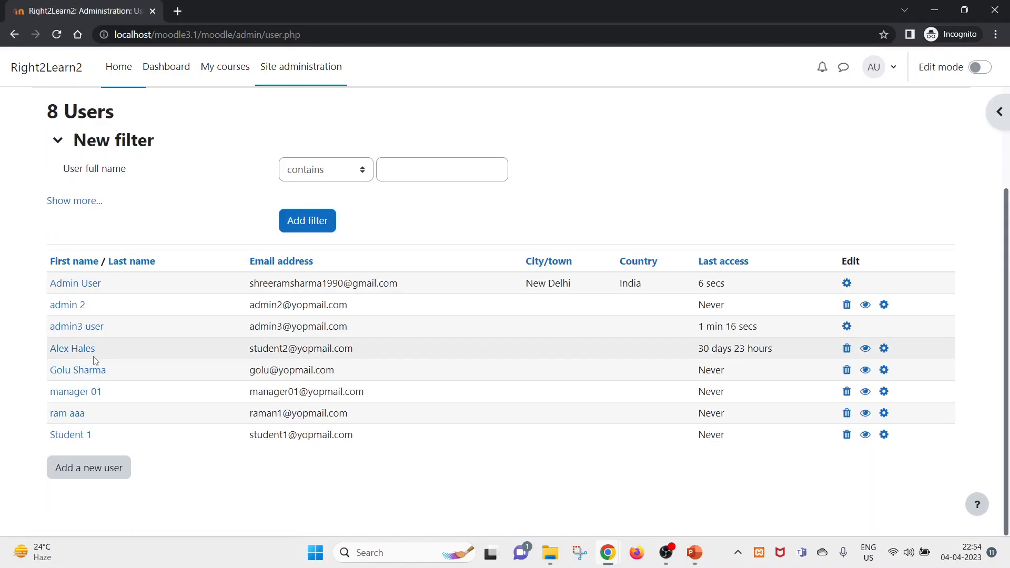
left_click(75, 352)
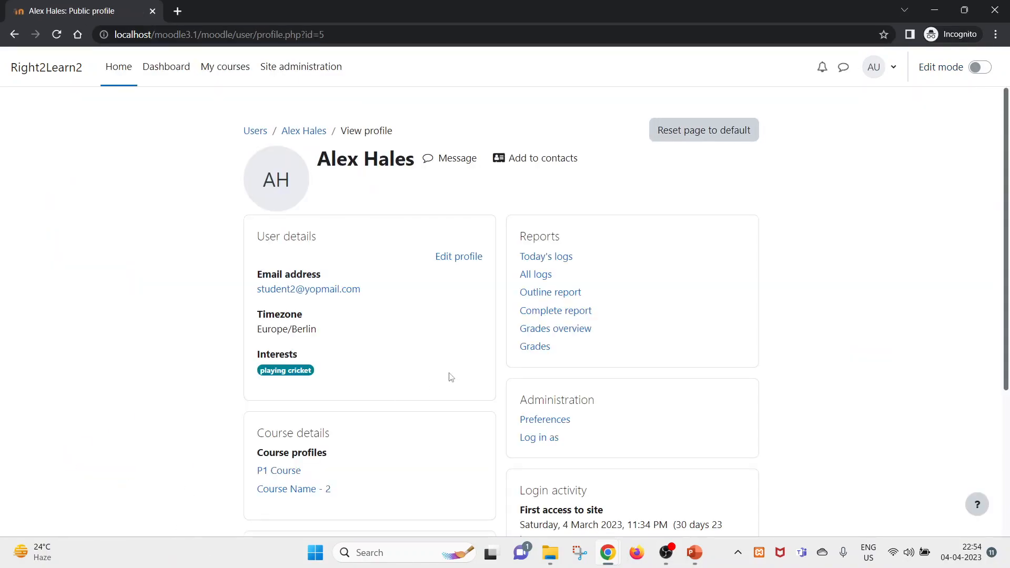
- Use 'Log in as' for the allocated student and continue to the Available courses page
left_click_drag(1007, 229, 1009, 353)
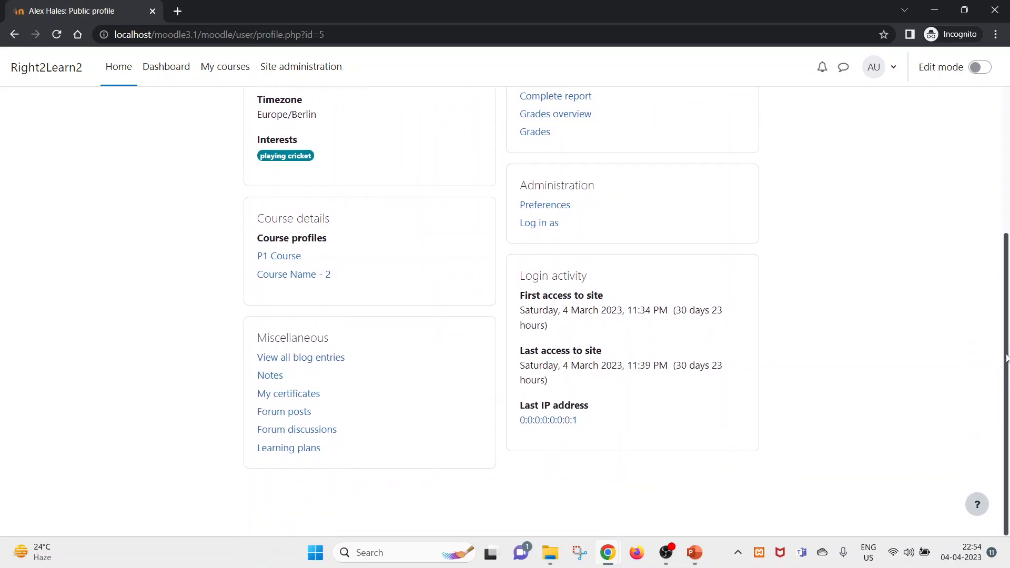
left_click(538, 223)
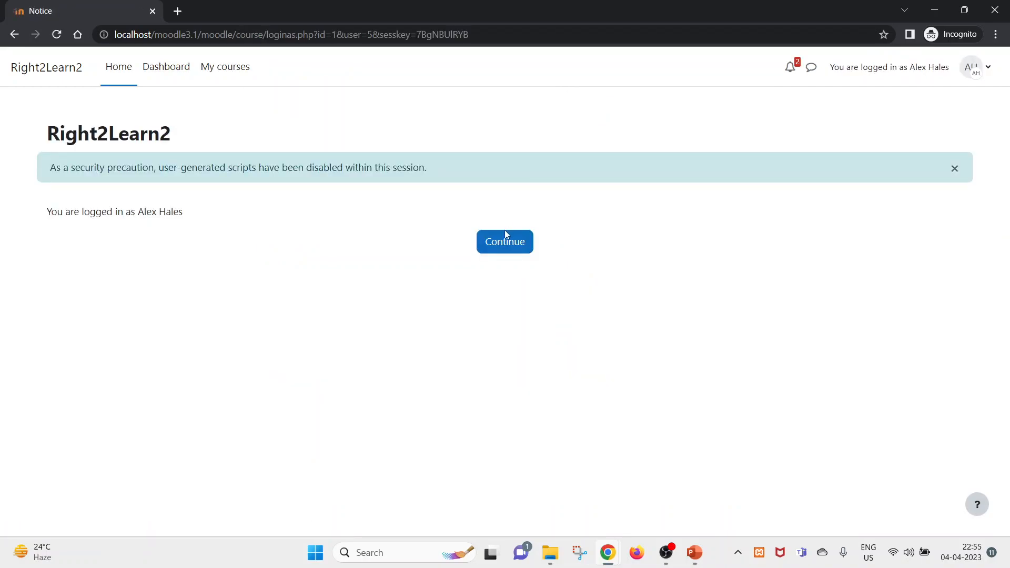
left_click(500, 242)
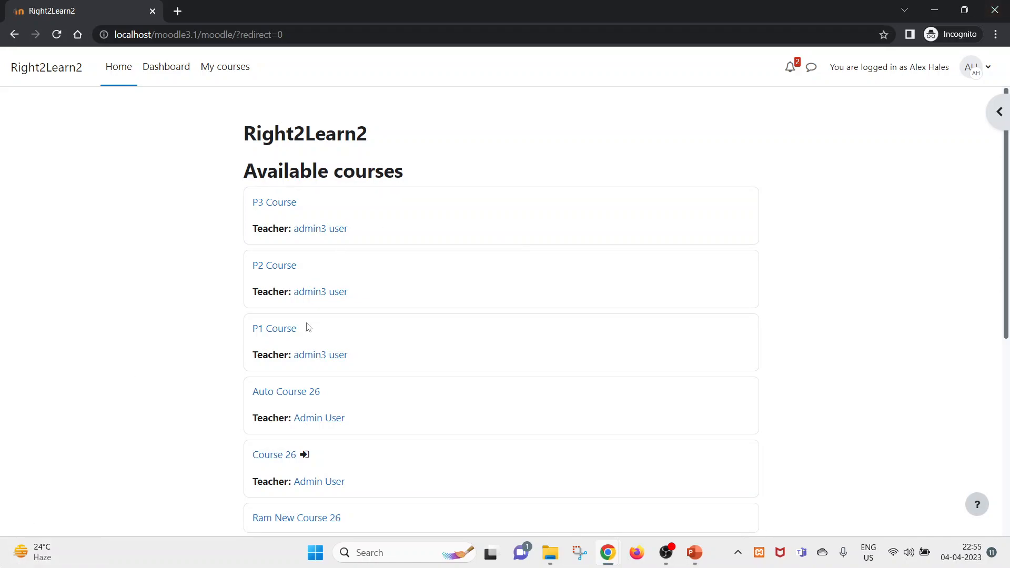
- As the student, try P2 Course, see 'You cannot enrol yourself', then return to the admin window
scroll(310, 336, "down", 5)
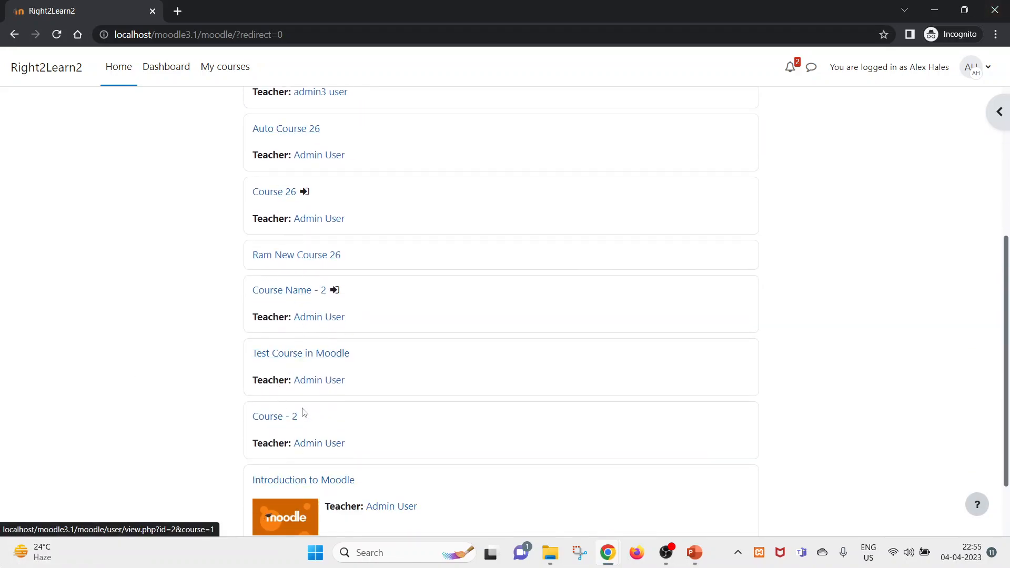
scroll(302, 368, "up", 5)
left_click(278, 269)
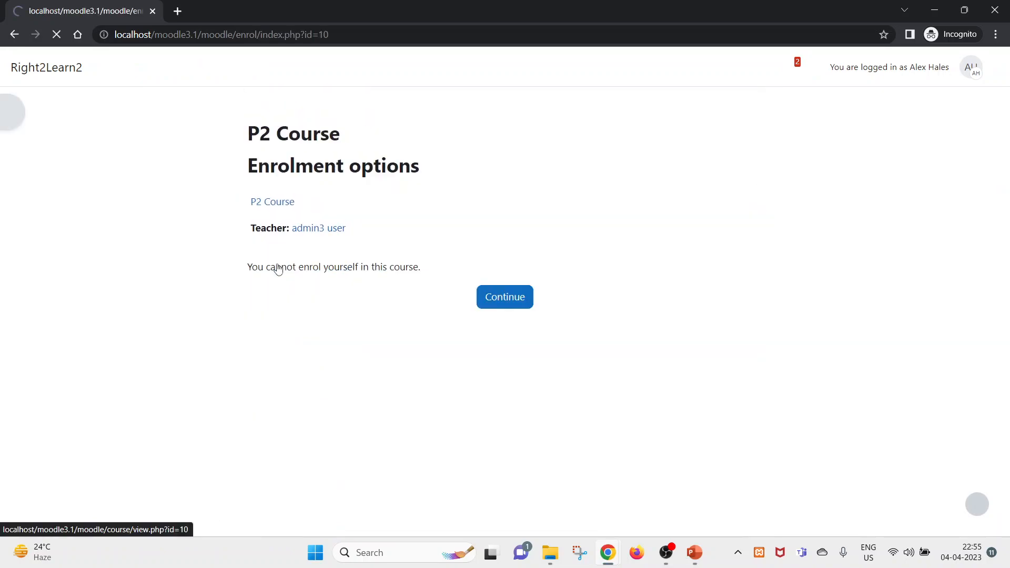
left_click(15, 35)
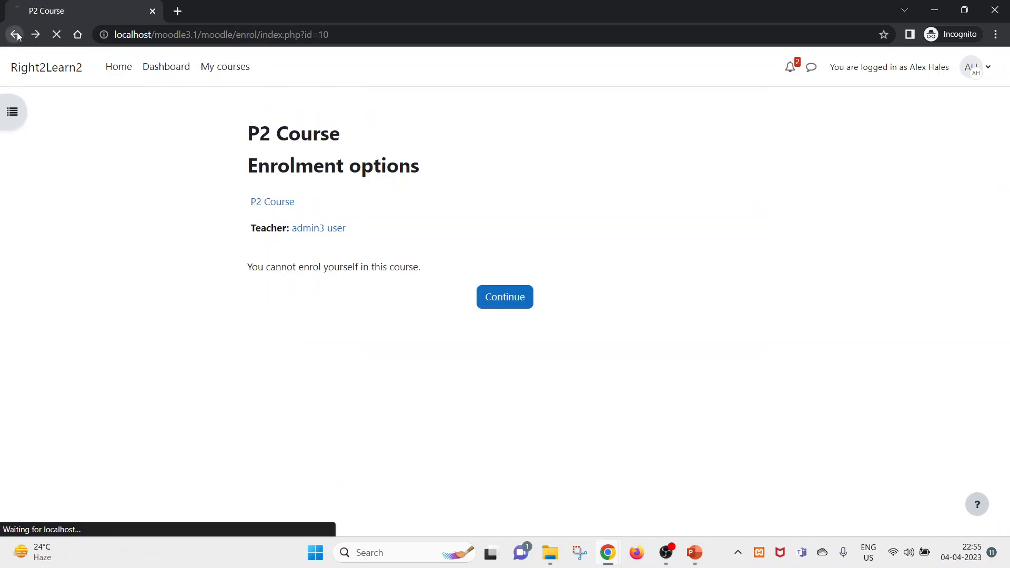
key("alt+Tab")
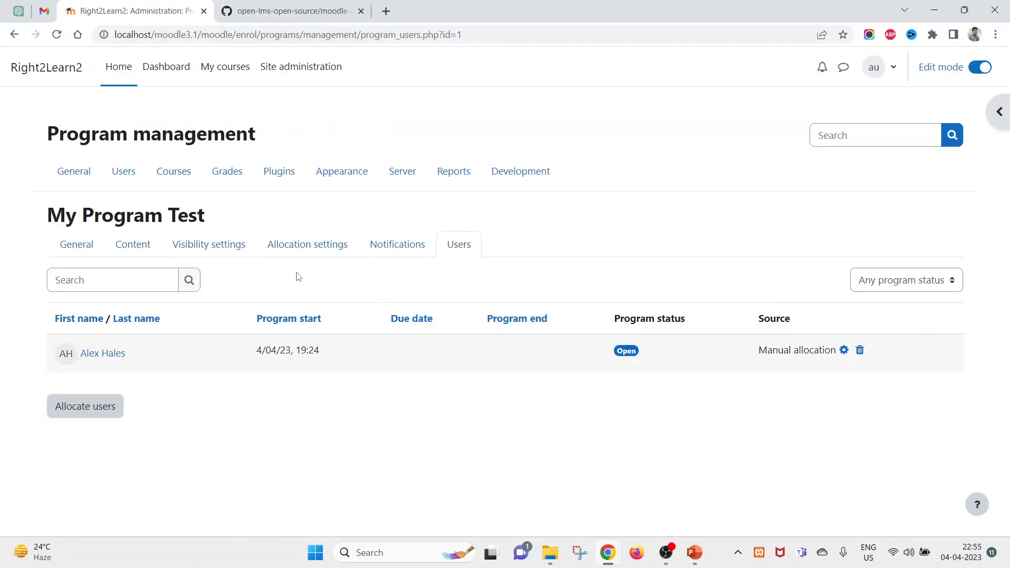
- Review My Program Test's General and Content tabs showing course order P1, P3, P2
left_click(69, 250)
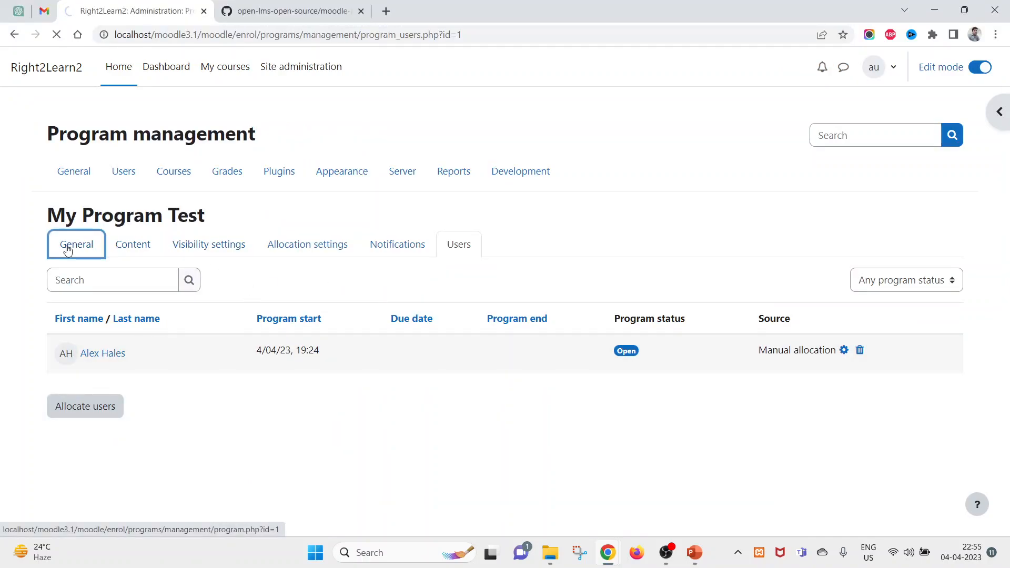
left_click(121, 253)
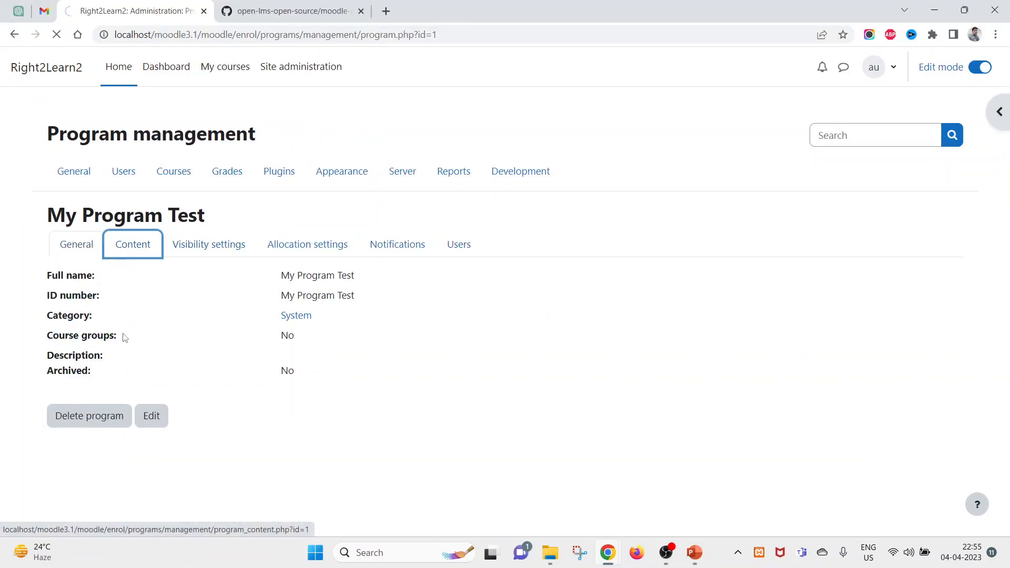
left_click_drag(258, 433, 96, 346)
- As the student, try opening P3 Course, confirm it is locked, and return to Available courses
key("alt+Tab")
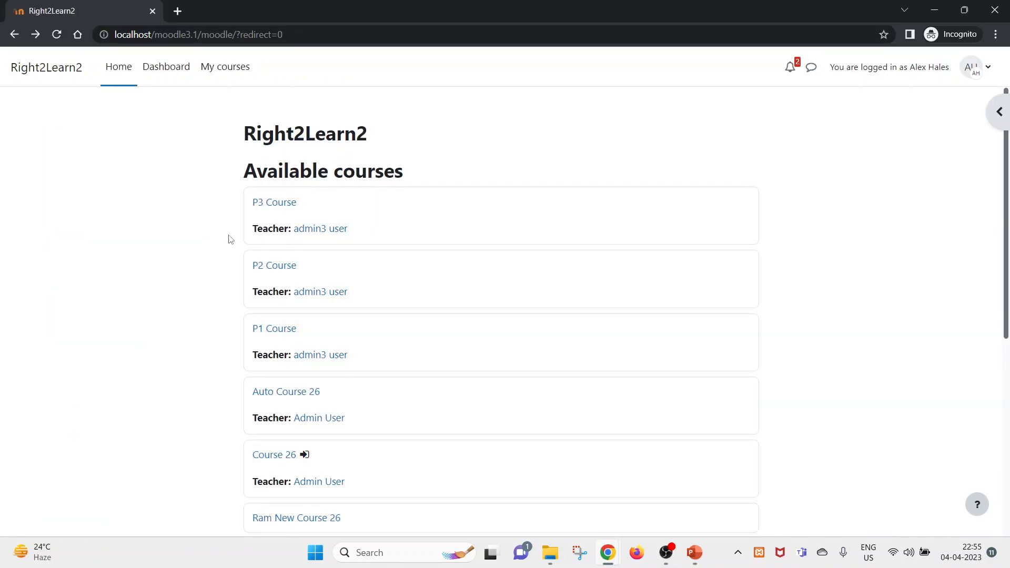
left_click(271, 211)
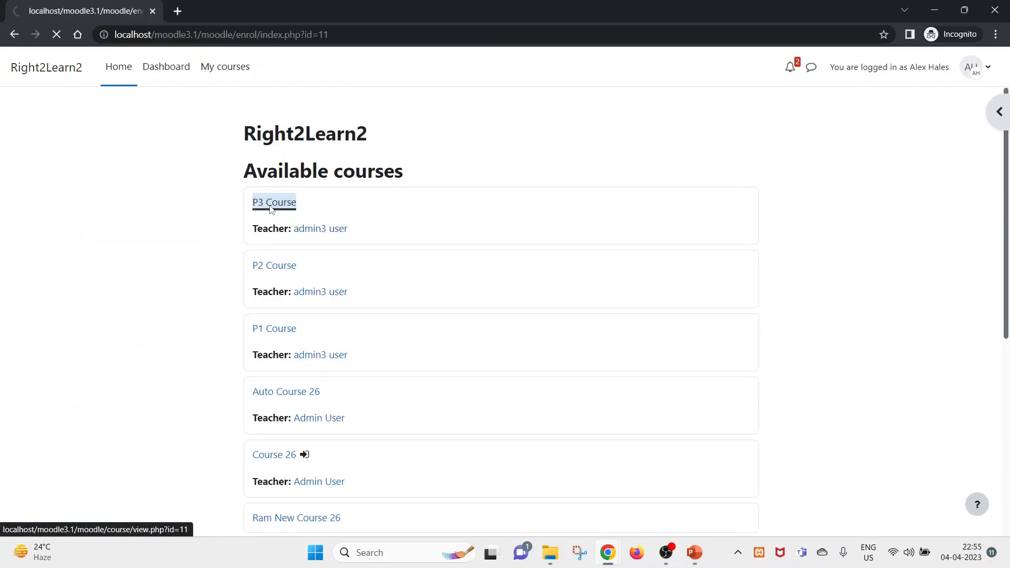
left_click(12, 34)
key("alt+Tab")
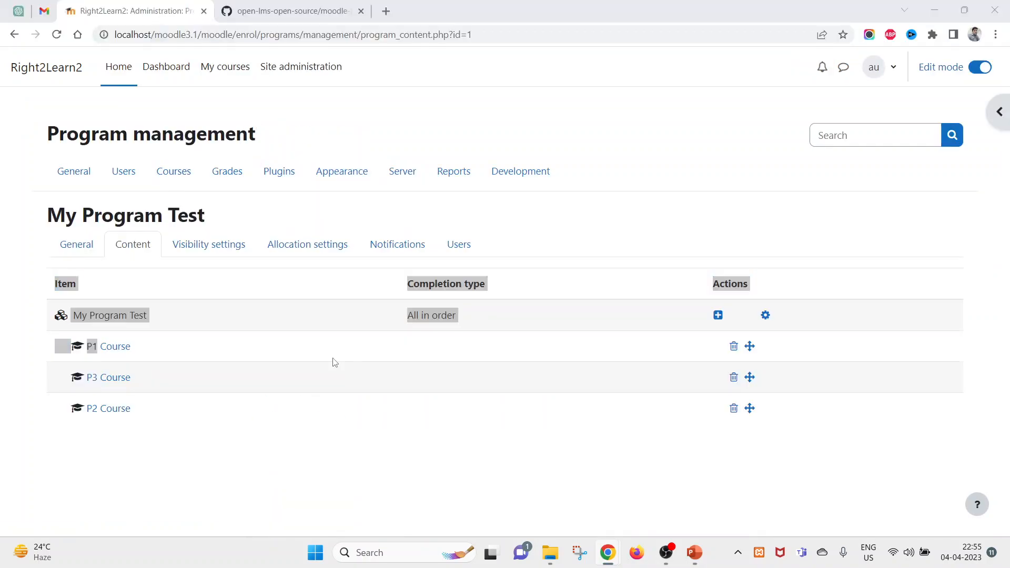
key("alt+Tab")
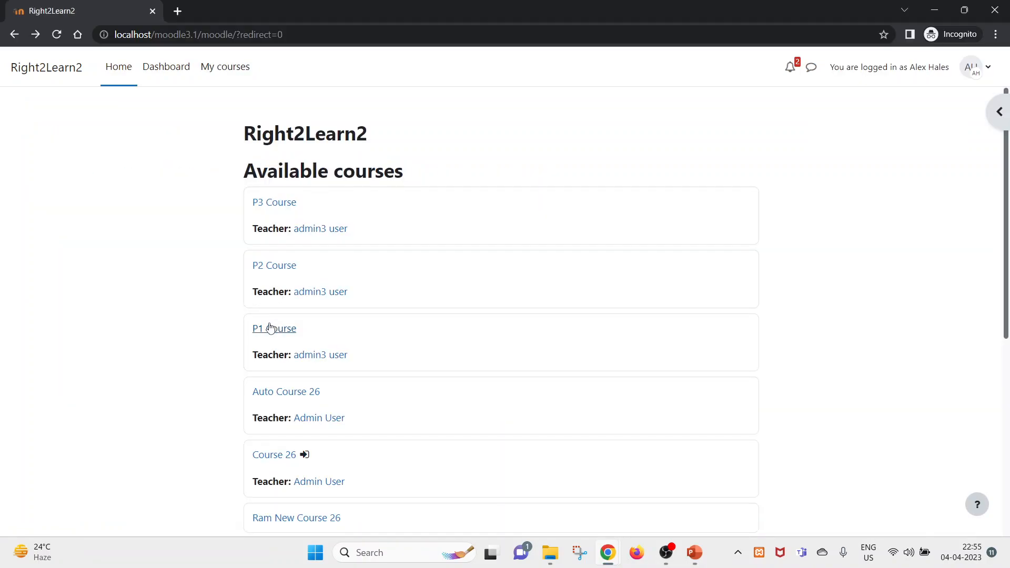
- Open P1 Course as the student and compare it with the admin's Content tab
left_click(271, 329)
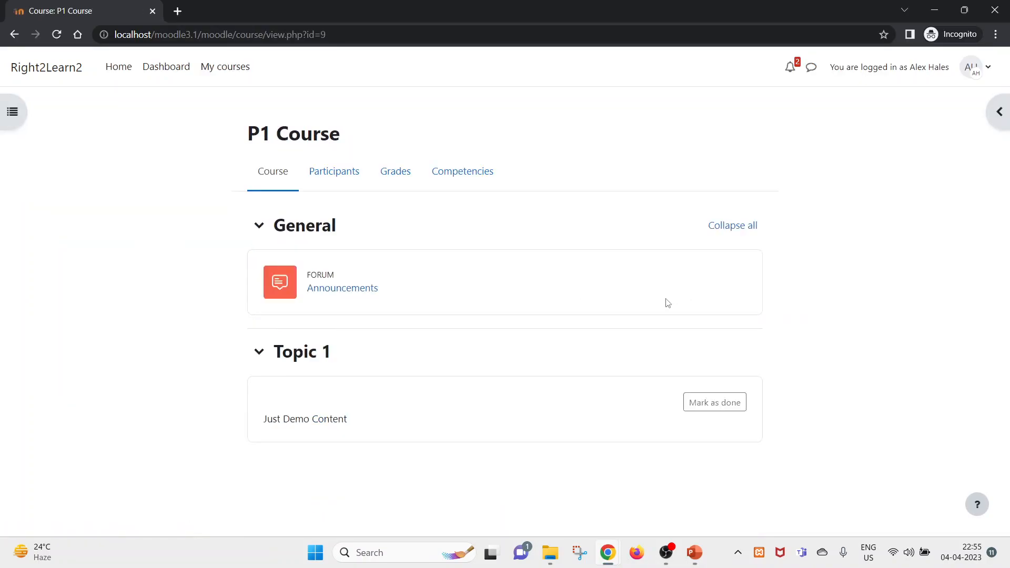
key("alt+Tab")
left_click(169, 308)
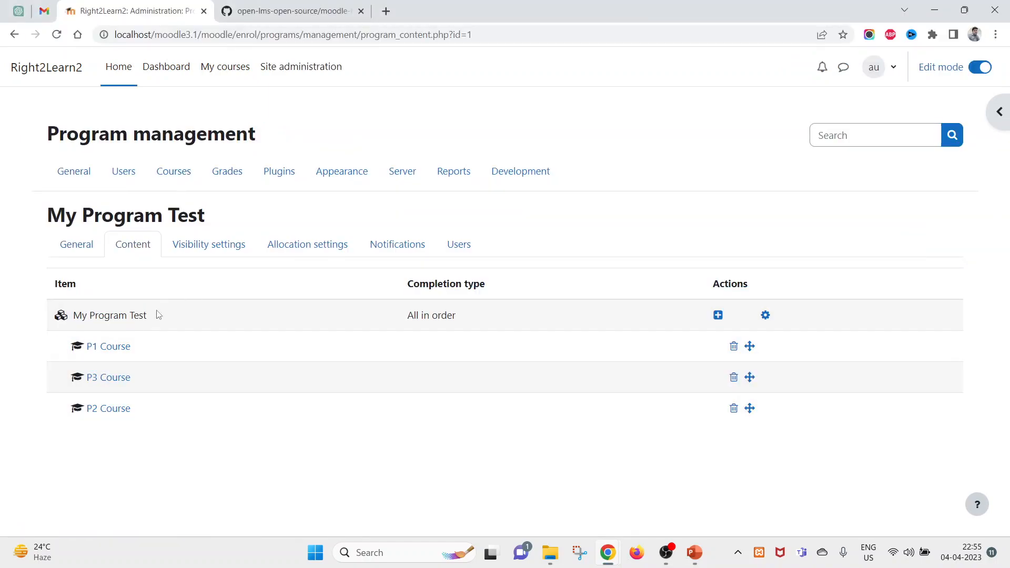
key("alt+Tab")
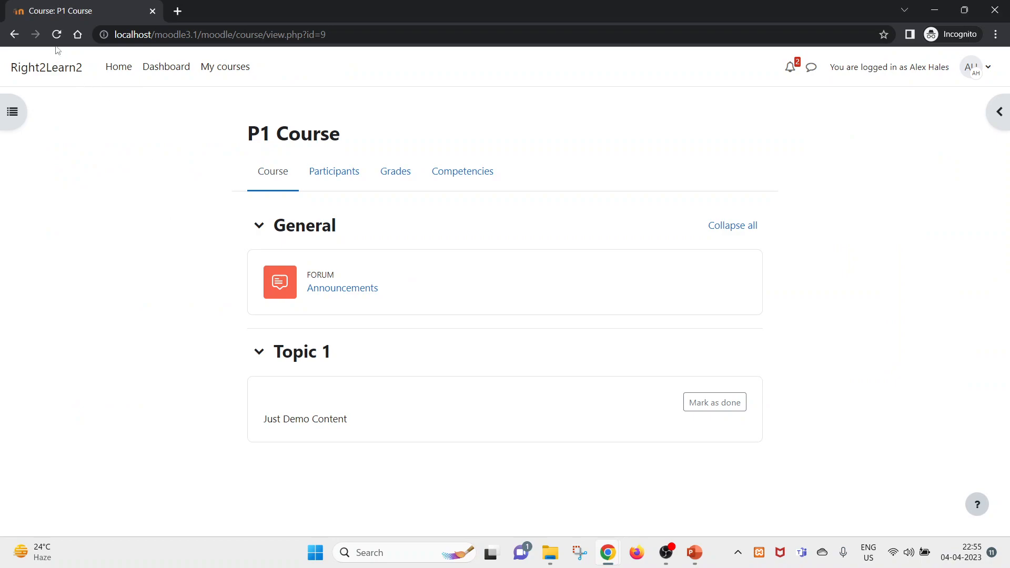
- Highlight the content table header and the P1 Course entry in the admin program window
mouse_move(608, 553)
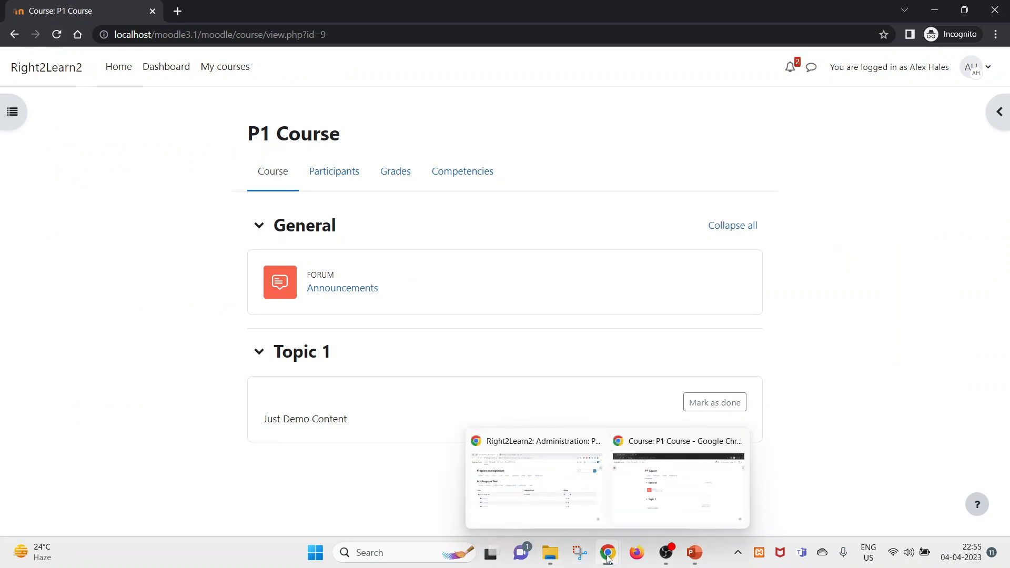
left_click(552, 518)
left_click_drag(18, 322, 106, 315)
left_click(192, 311)
mouse_move(141, 352)
left_mouse_down()
mouse_move(92, 348)
mouse_move(153, 344)
left_mouse_up()
left_click(58, 346)
left_click(227, 344)
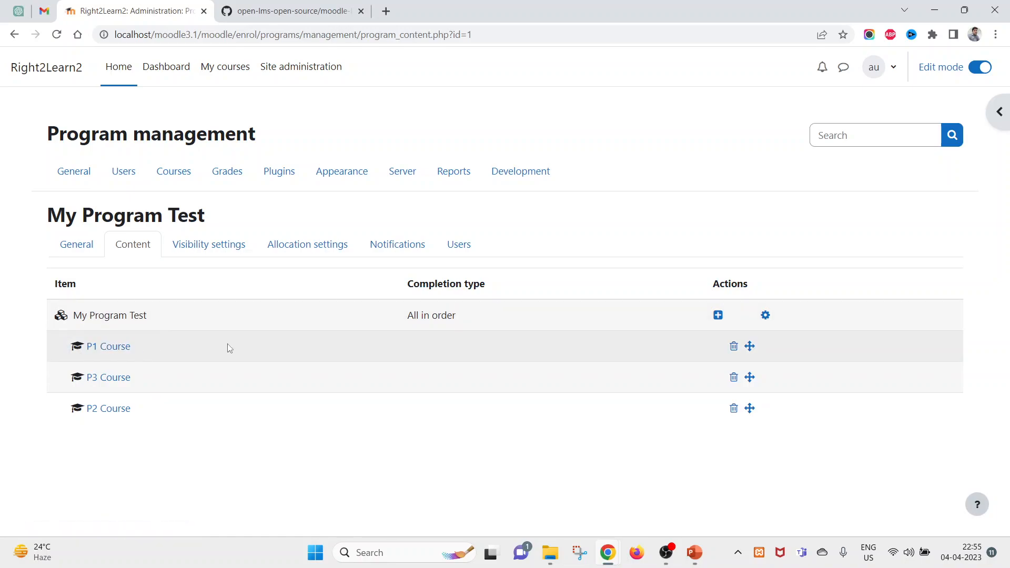
left_click_drag(229, 343, 86, 343)
key("alt+Tab")
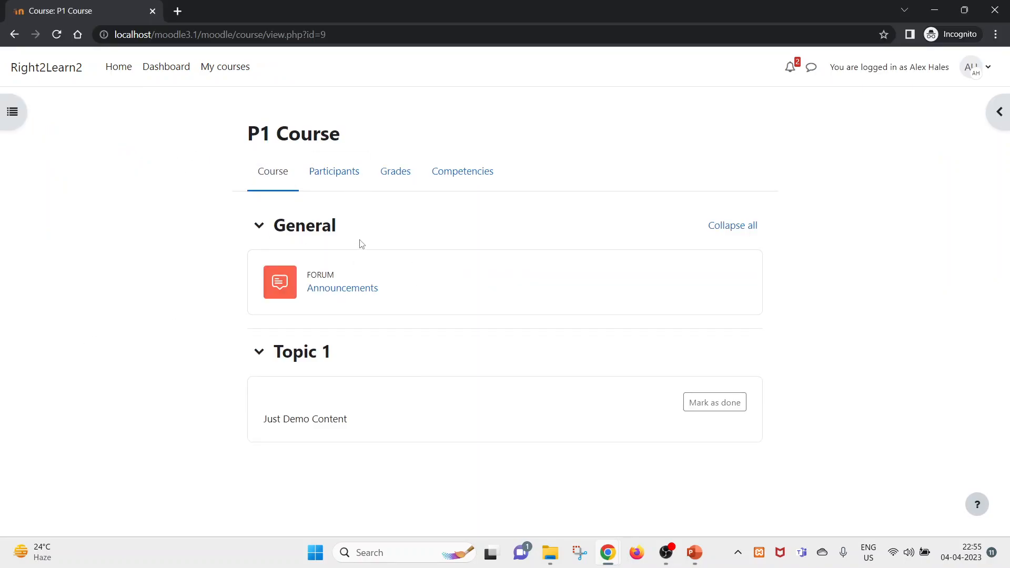
- Highlight the P3, P1 and P2 Course entries in the program content table
key("alt+Tab")
left_click_drag(156, 380, 118, 376)
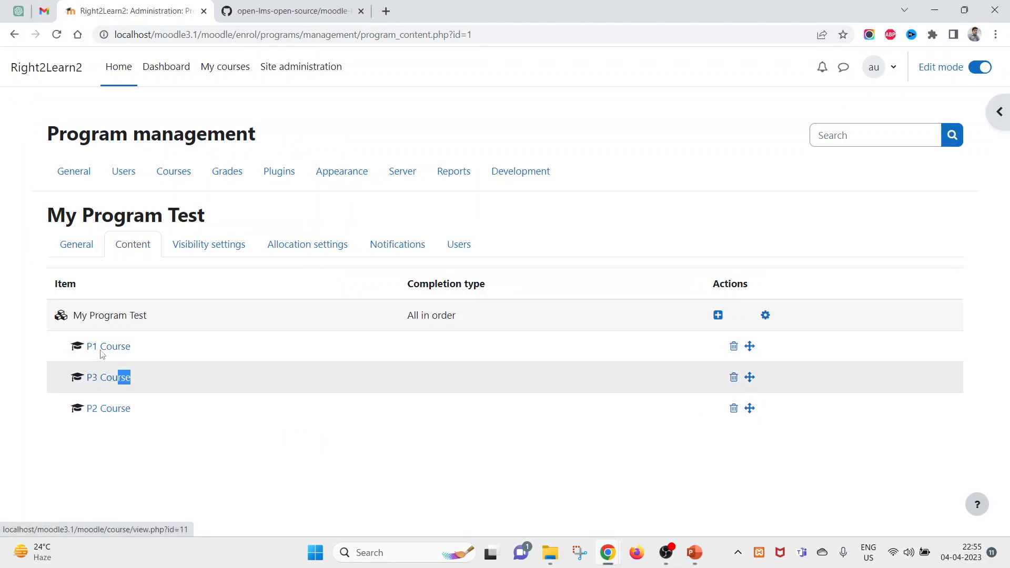
left_click_drag(162, 346, 86, 348)
left_click_drag(176, 377, 86, 382)
left_click_drag(191, 409, 87, 348)
left_click(140, 409)
left_click_drag(138, 408, 87, 413)
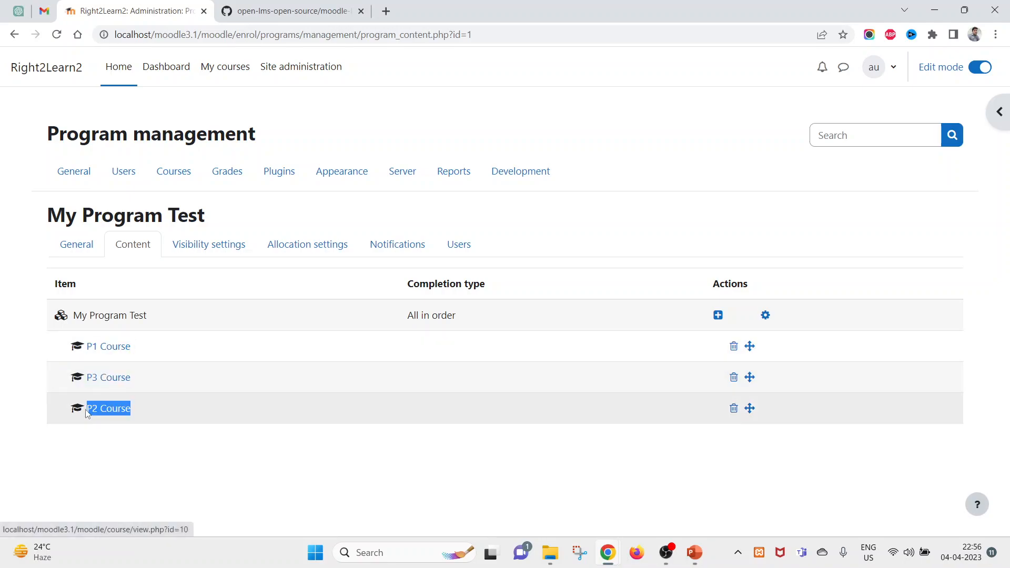
key("alt+Tab")
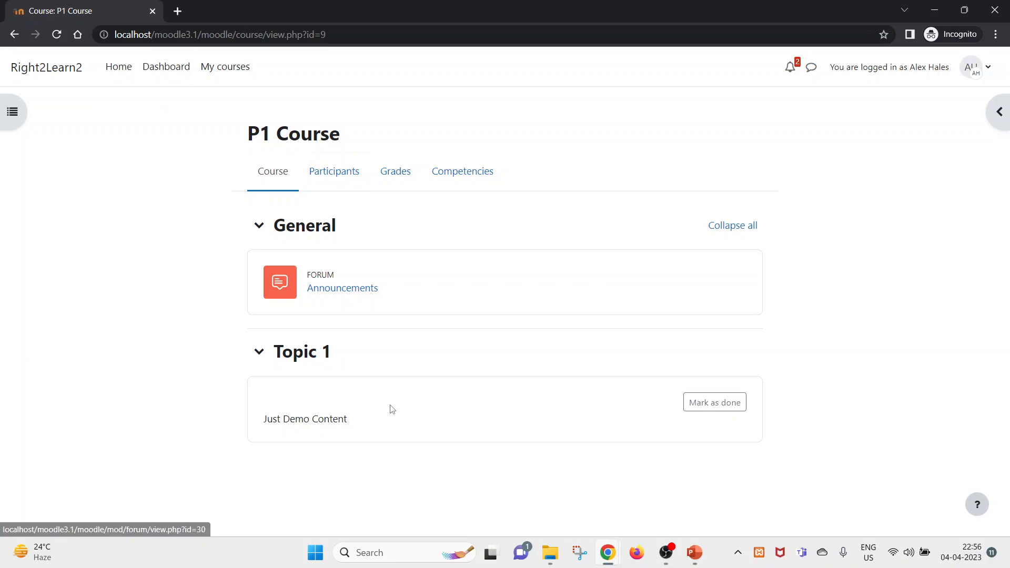
mouse_move(608, 552)
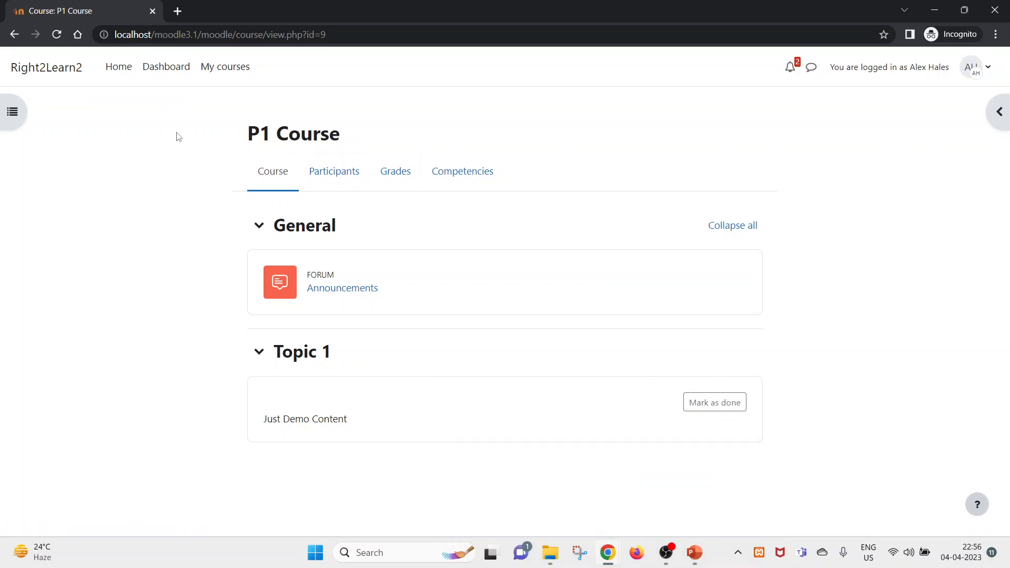
- Open the student's Dashboard and point out the My programs block
left_click(157, 77)
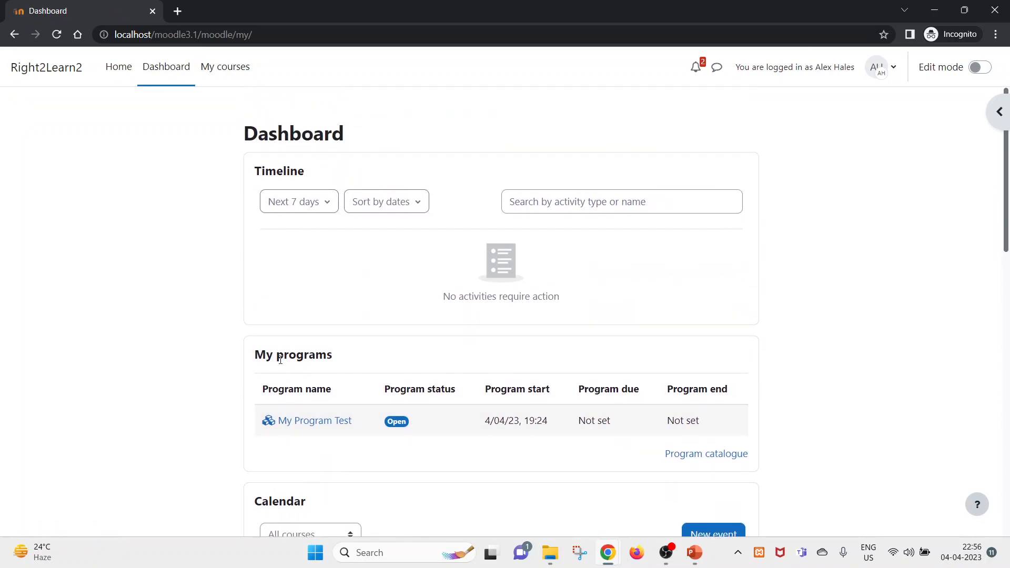
left_click(177, 73)
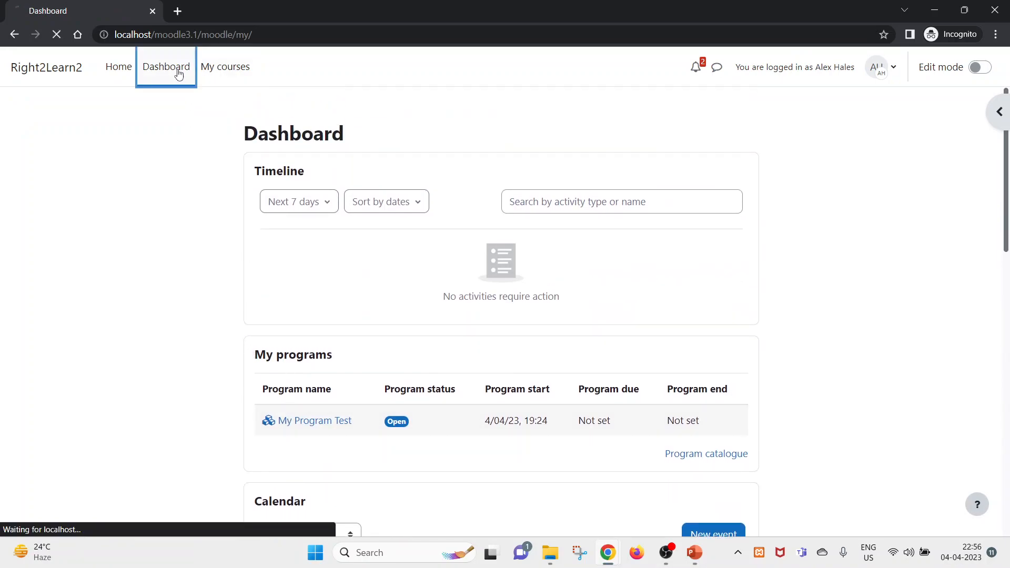
left_click_drag(258, 357, 333, 362)
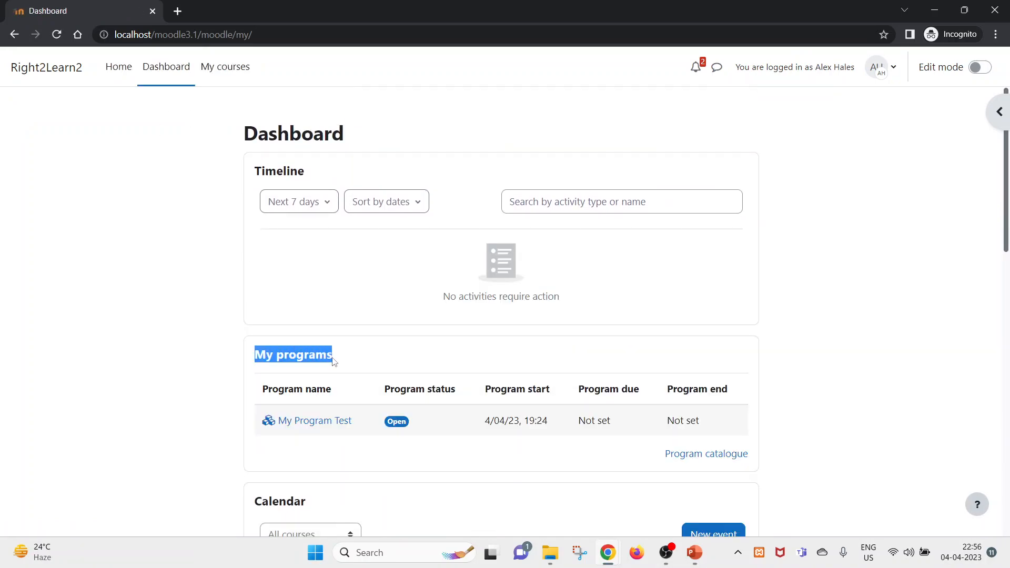
left_click_drag(720, 428, 275, 355)
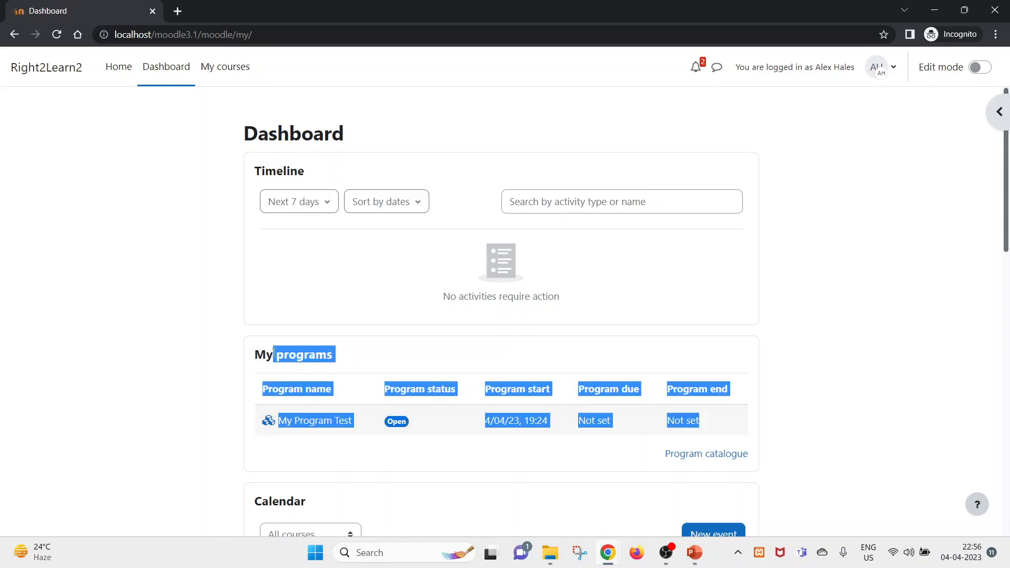
left_click(337, 377)
- Open My Program Test and highlight its P3, P2 and P1 Course rows
left_click(317, 422)
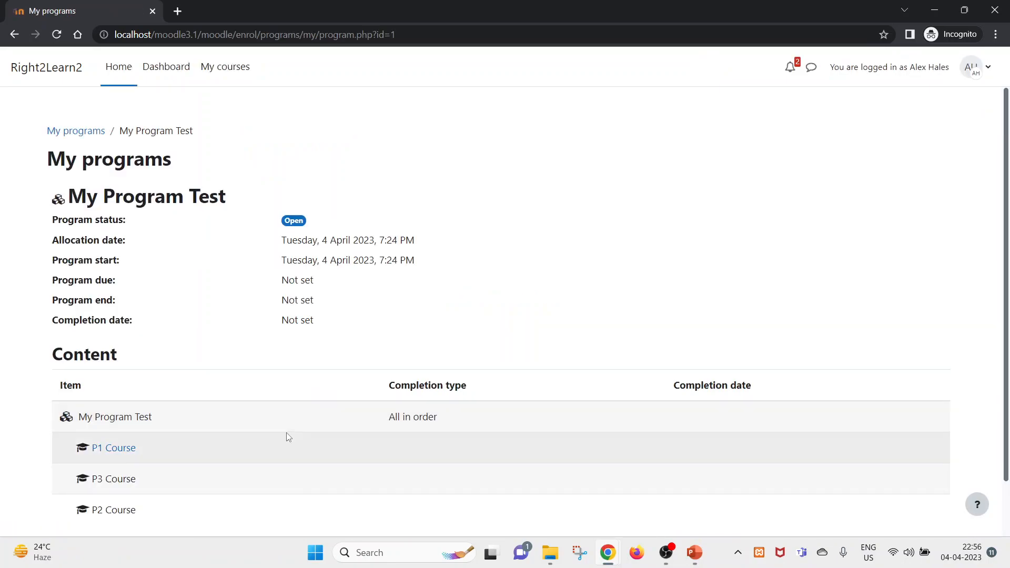
scroll(293, 433, "down", 1)
triple_click(125, 421)
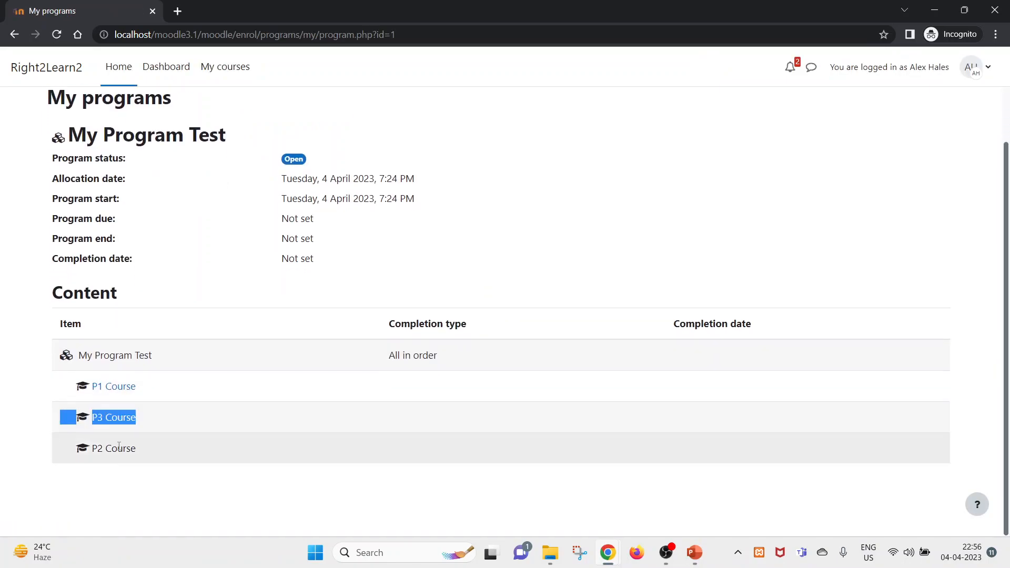
triple_click(121, 449)
triple_click(118, 418)
left_click_drag(188, 442, 55, 424)
left_click(185, 437)
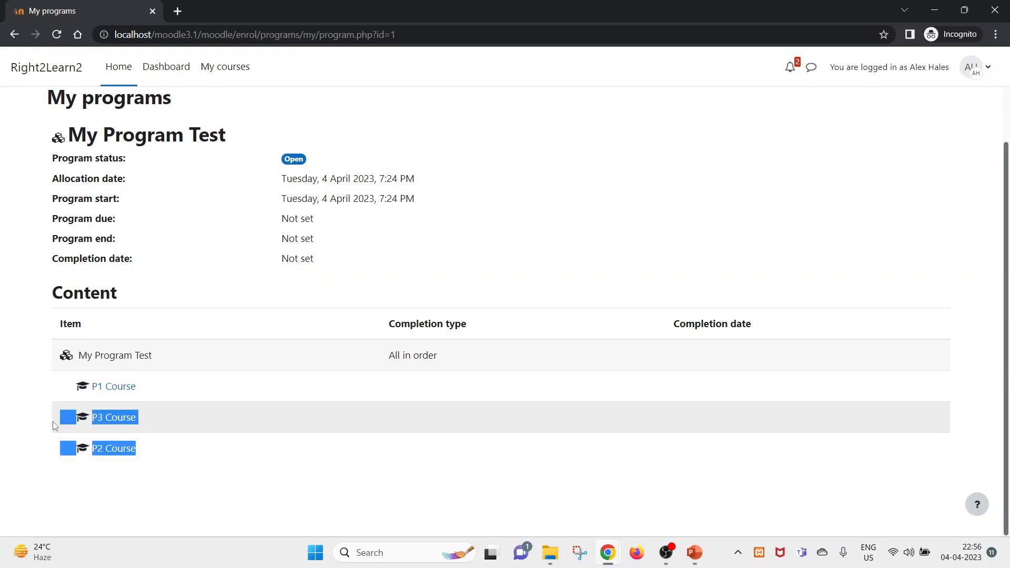
left_click(273, 383)
left_click_drag(183, 387, 102, 386)
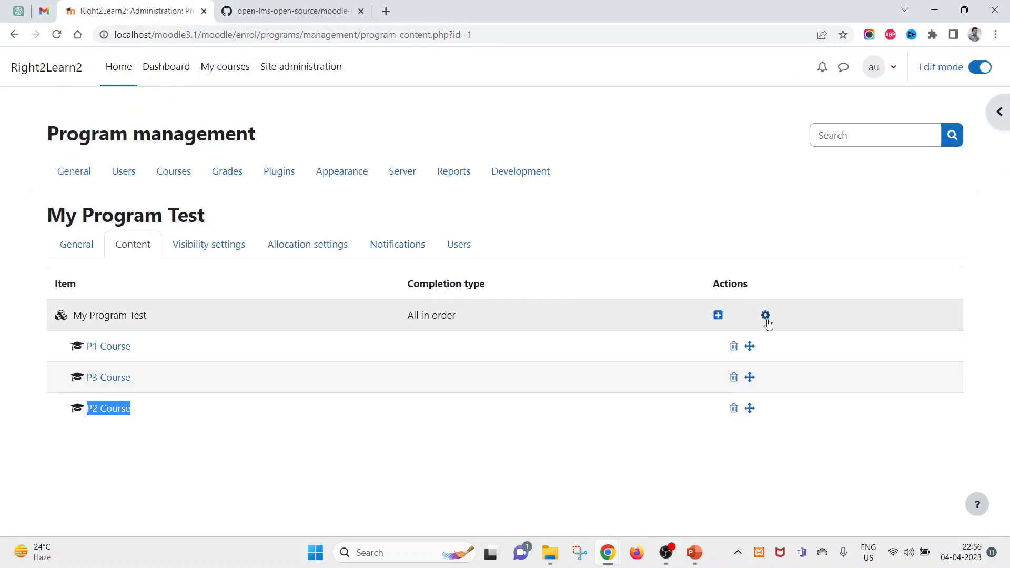
- Open the top-level course set's Update set dialog and cancel it without changes
left_click(766, 316)
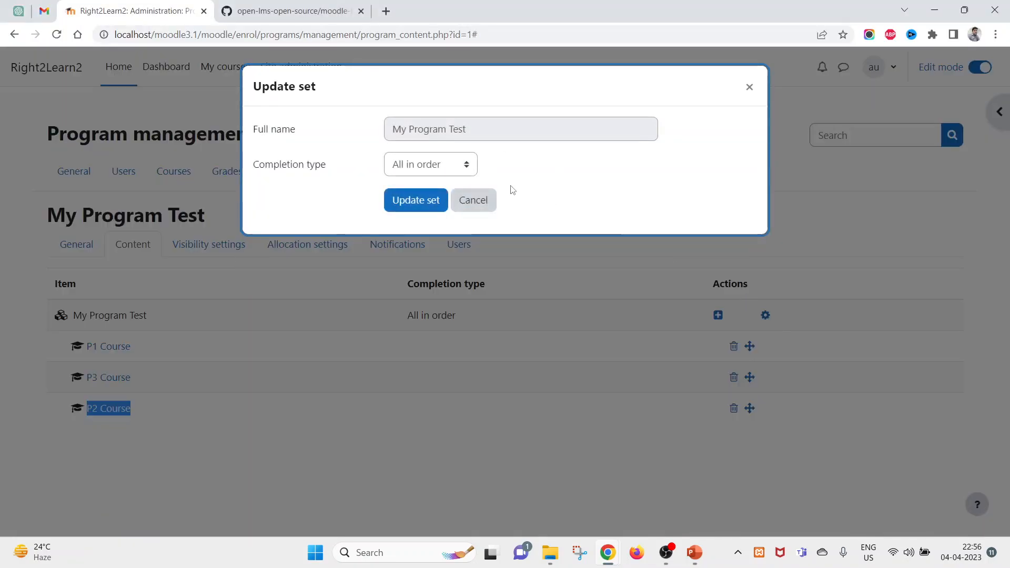
left_click(749, 88)
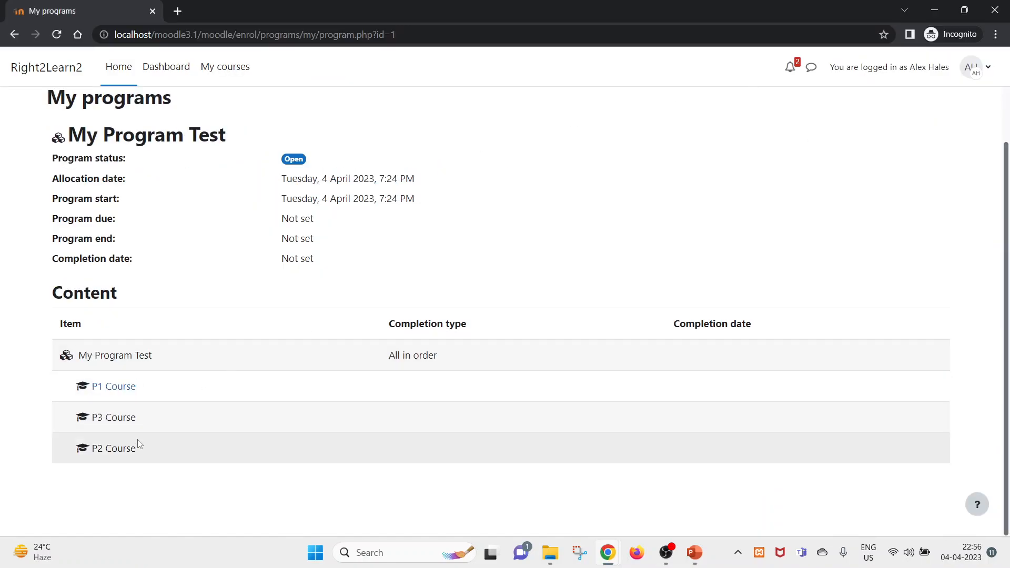
scroll(139, 444, "up", 2)
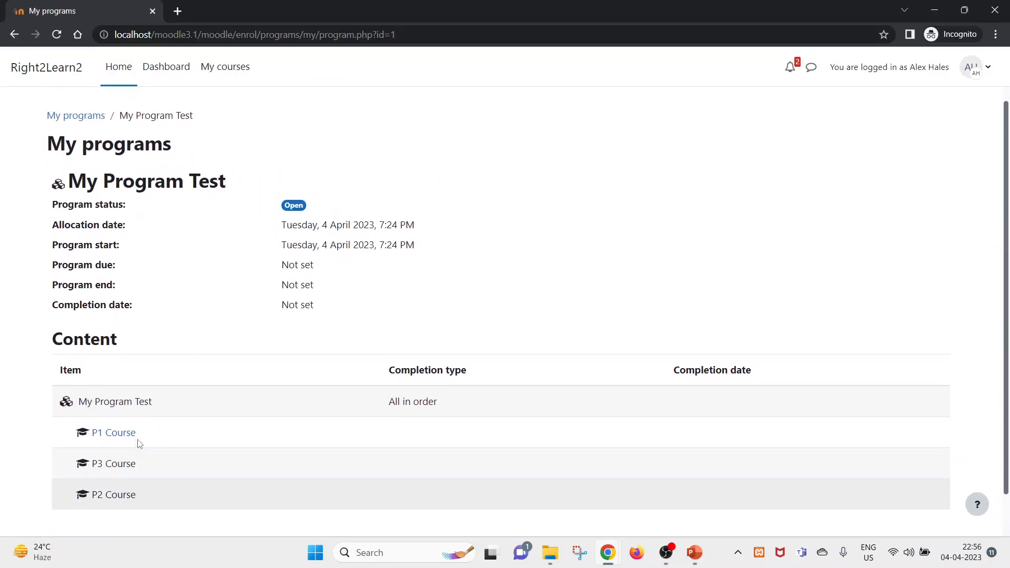
scroll(153, 438, "down", 2)
- As the student, open P1 Course, mark Just Demo Content as done, and reload the page
left_click(107, 388)
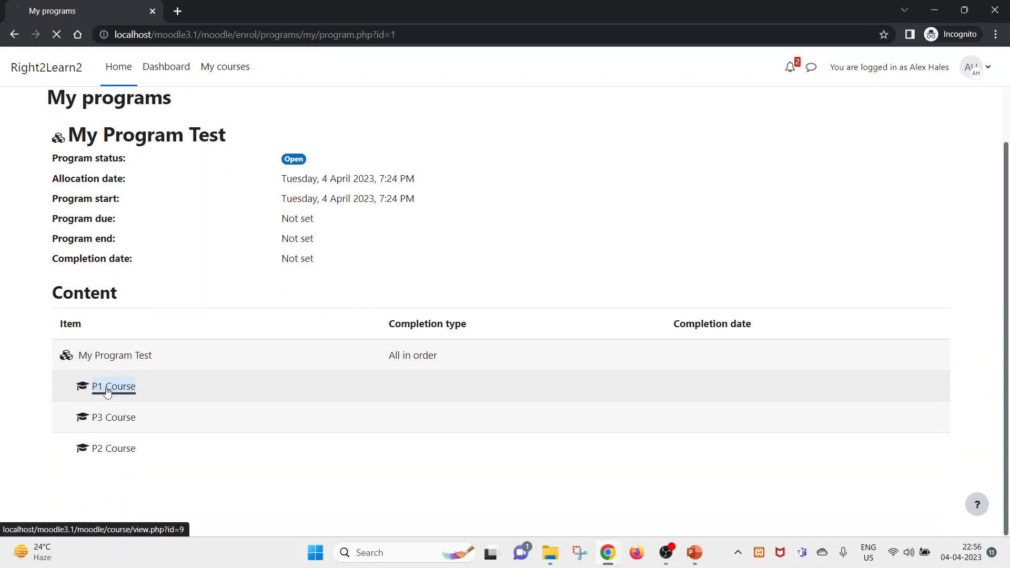
left_click(719, 406)
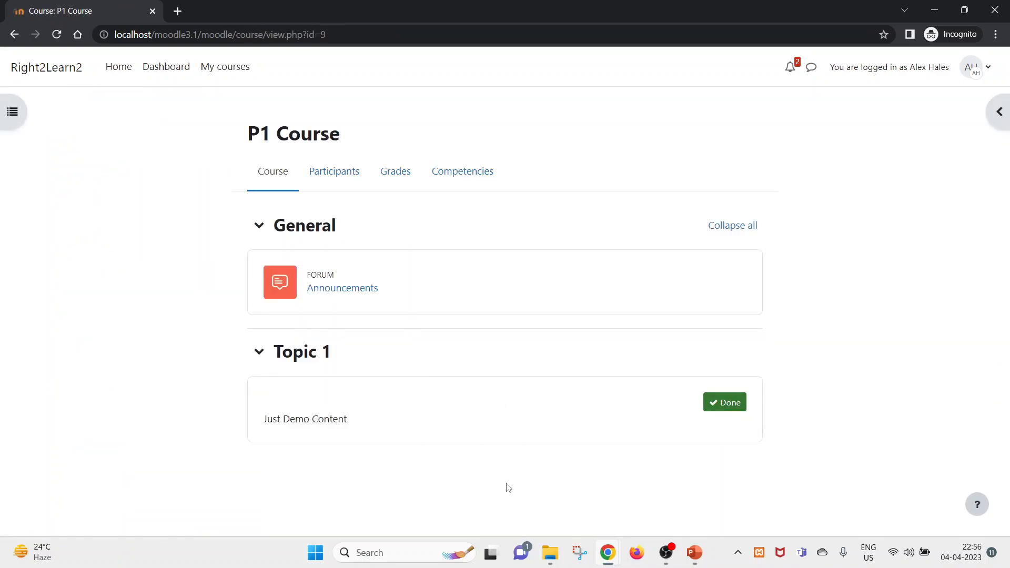
right_click(564, 113)
left_click(584, 151)
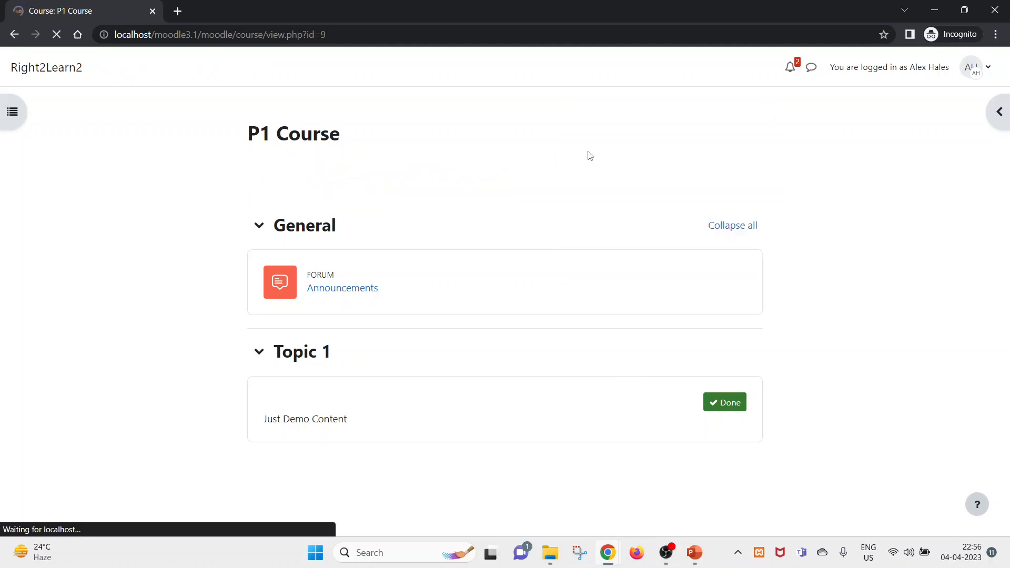
- From the Home page, open P3 Course and confirm self-enrolment is still not allowed
left_click(119, 66)
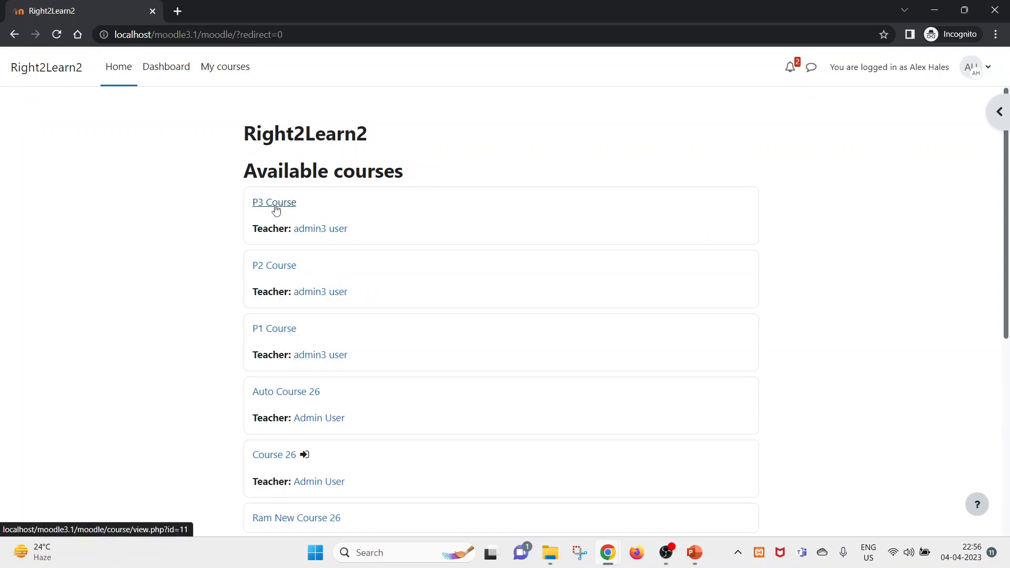
key("alt+Tab")
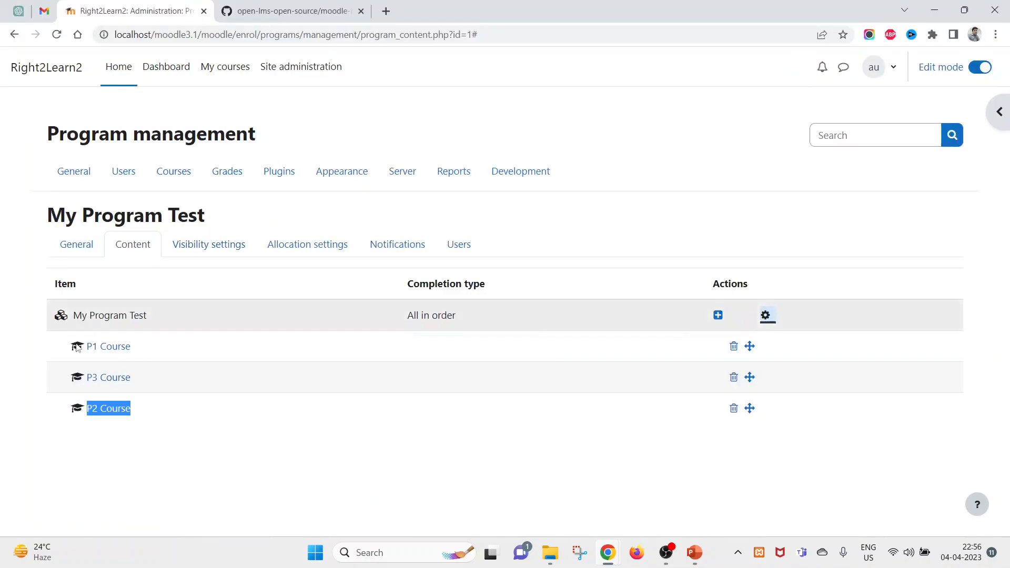
key("alt+Tab")
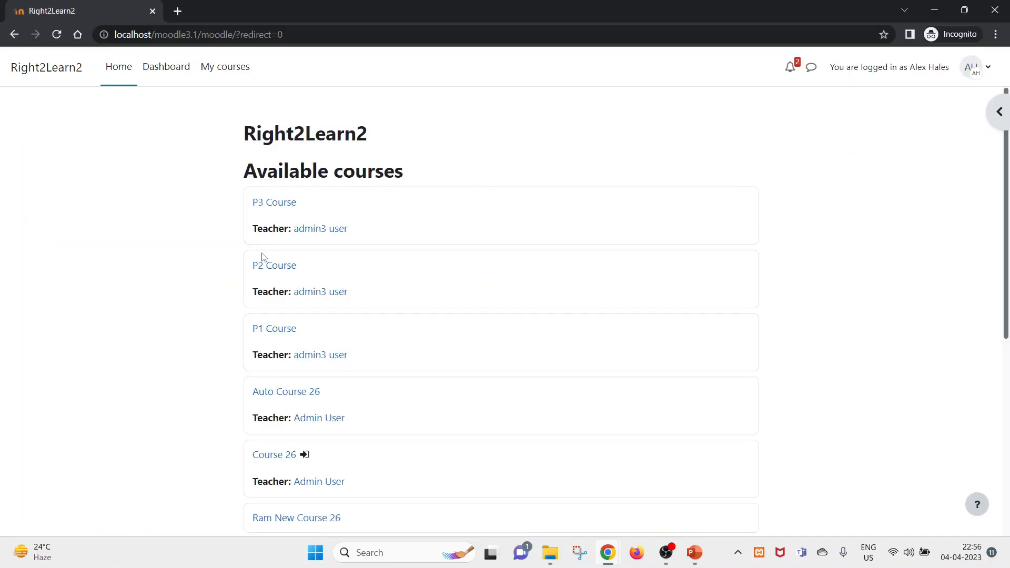
left_click(275, 208)
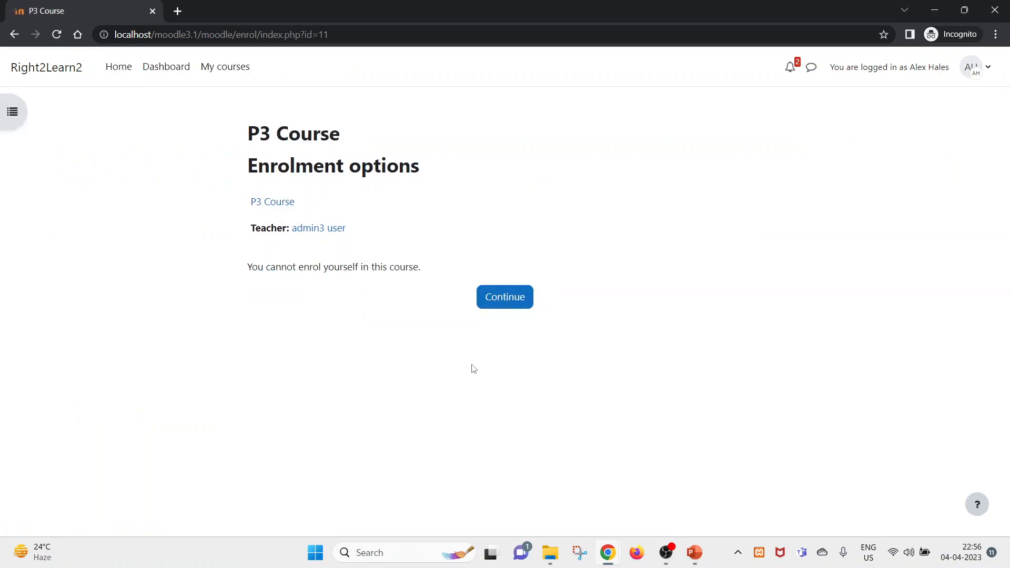
left_click_drag(238, 277, 582, 239)
left_click(584, 239)
- Return to the Dashboard and open My Program Test's details
left_click(168, 79)
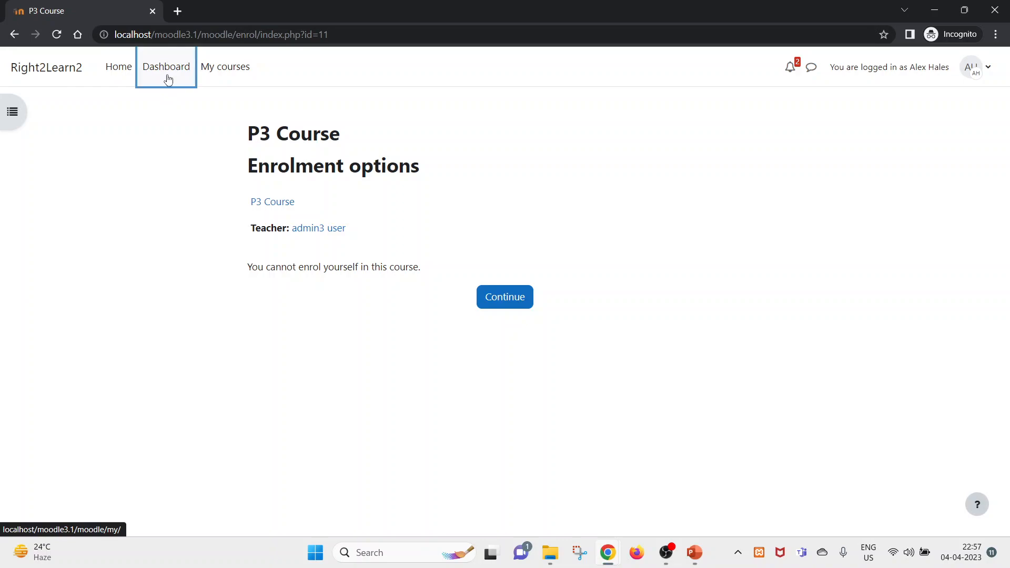
scroll(323, 379, "down", 6)
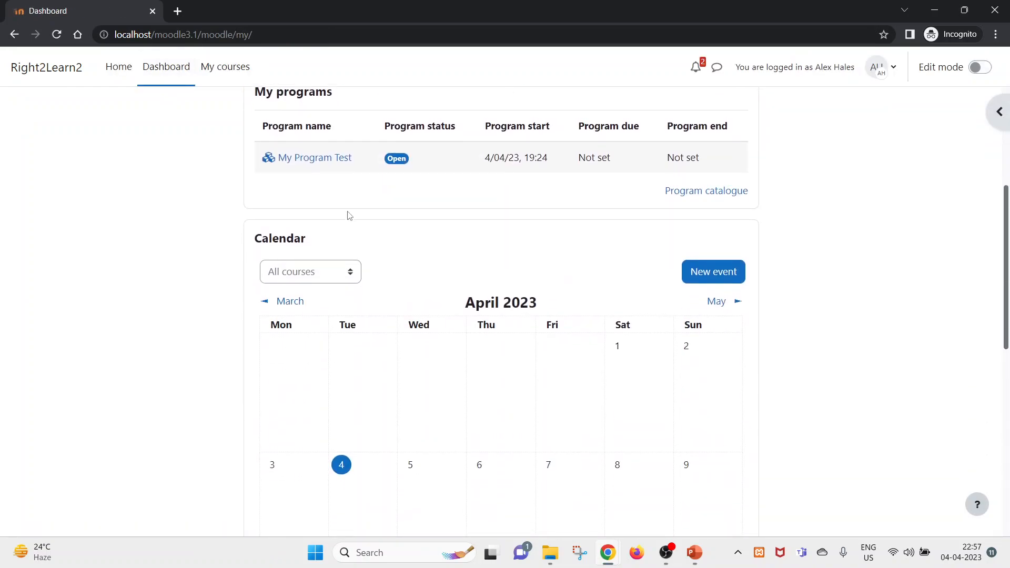
left_click(320, 158)
- Open P1 Course from My Program Test's course list
scroll(318, 167, "down", 1)
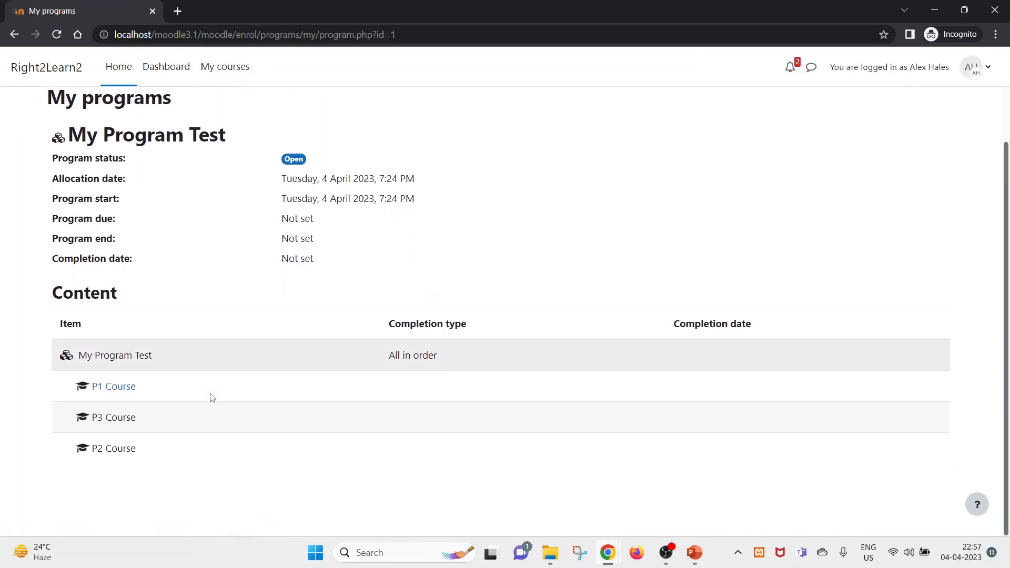
left_click_drag(138, 383, 48, 388)
left_click(48, 387)
left_click_drag(155, 390, 92, 386)
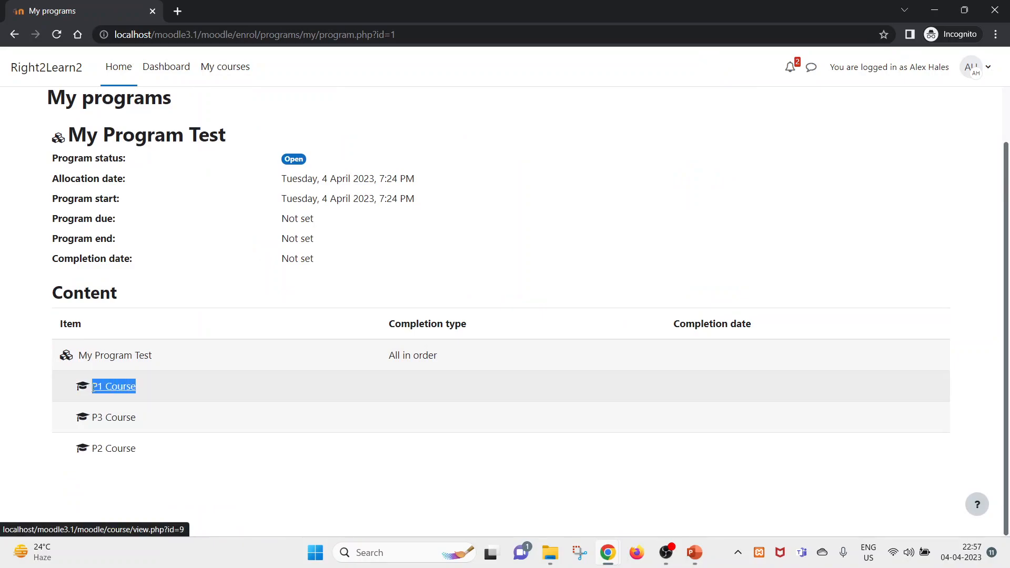
left_click(121, 392)
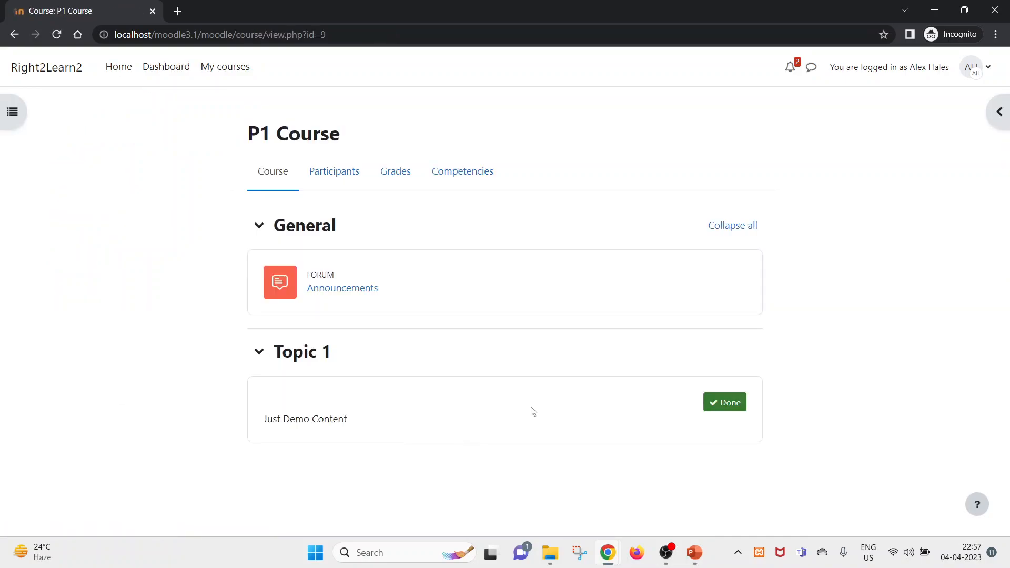
- Check the P1 Course card in My courses shows 100% complete, then return to the Dashboard
left_click(206, 66)
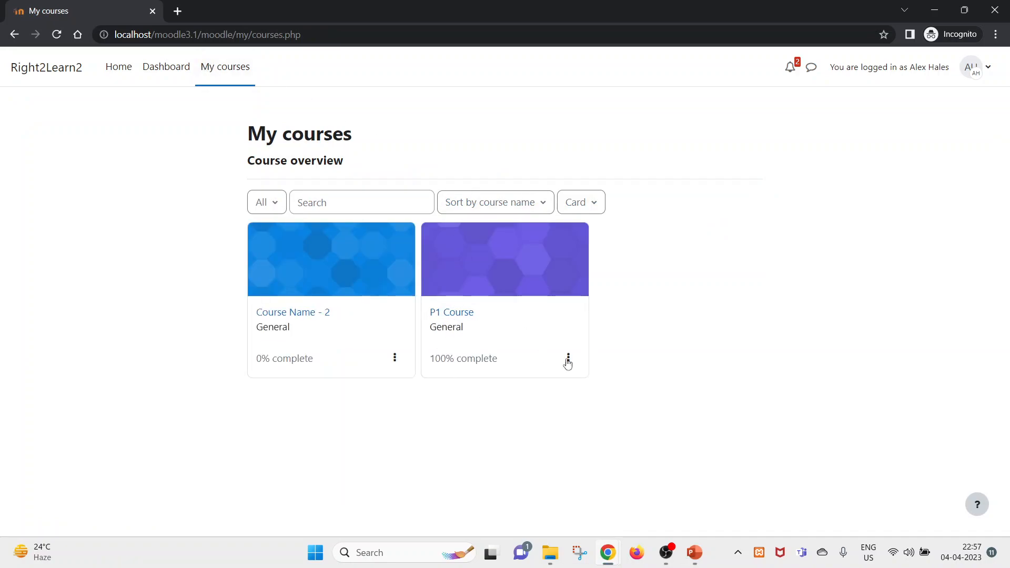
left_click(578, 362)
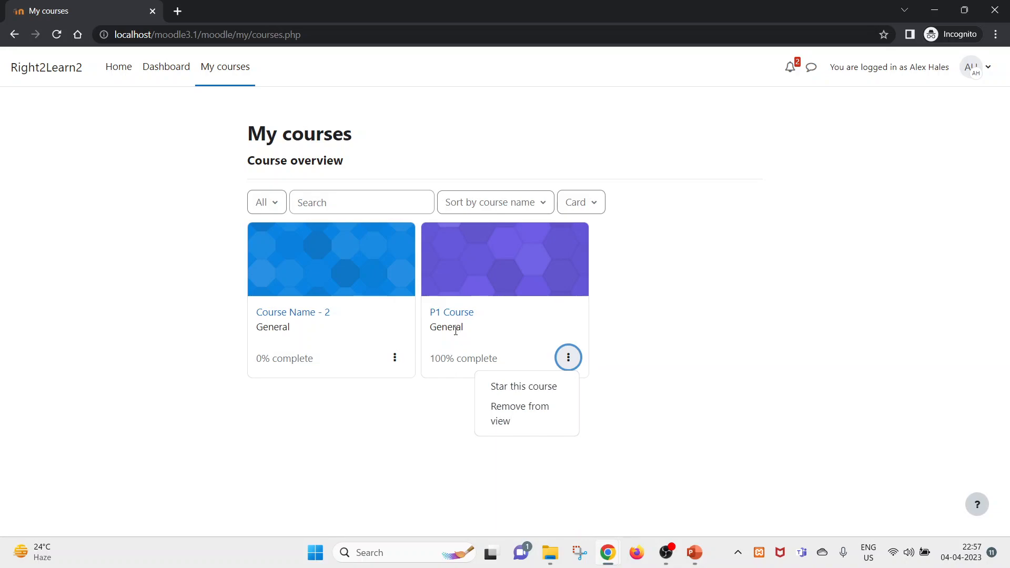
left_click(449, 313)
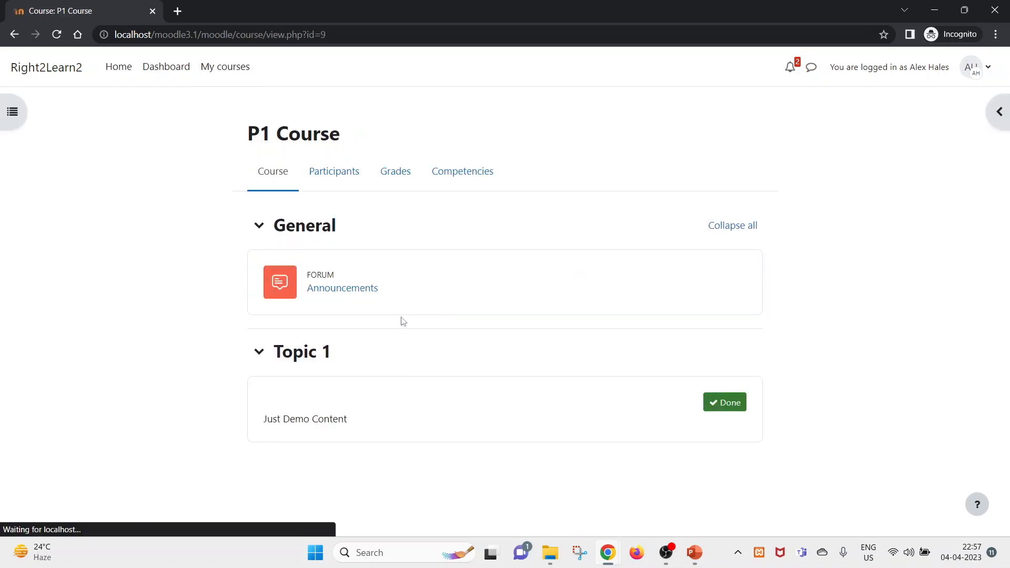
left_click(179, 68)
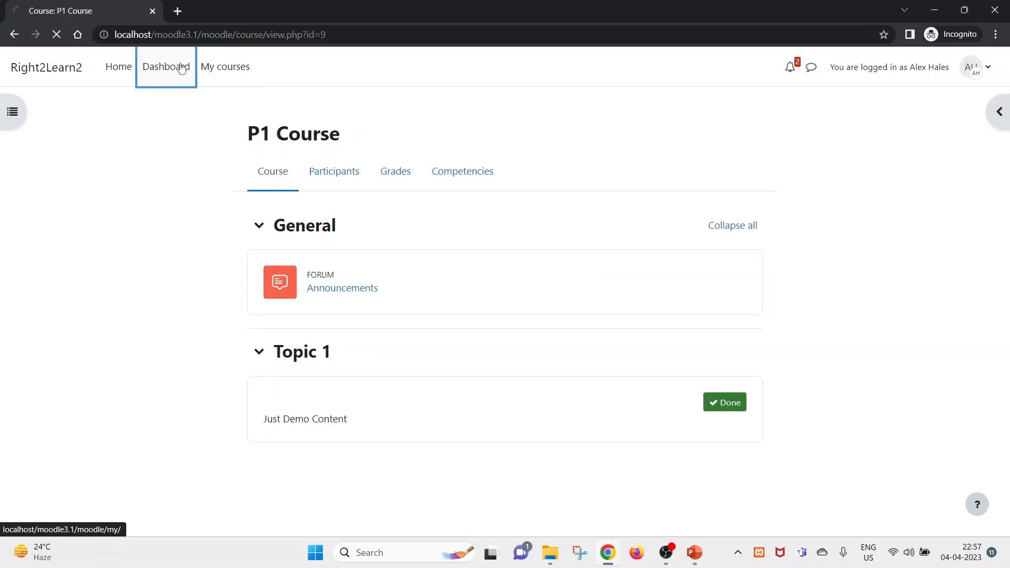
scroll(326, 421, "down", 2)
- Open My Program Test's details and check the Content rows, noting P3 Course unavailable and only P1 Course linked
left_click(321, 290)
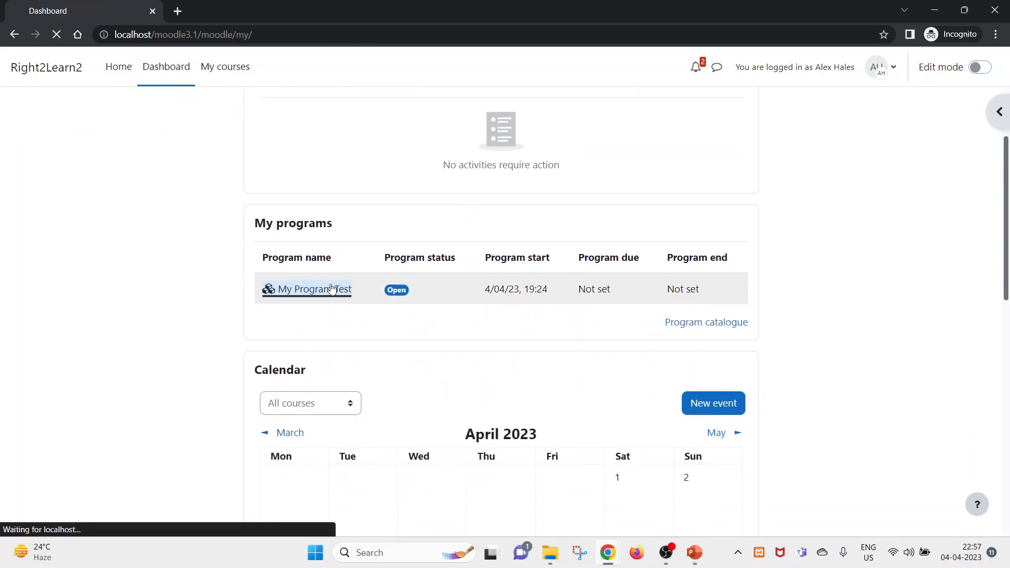
scroll(191, 376, "down", 2)
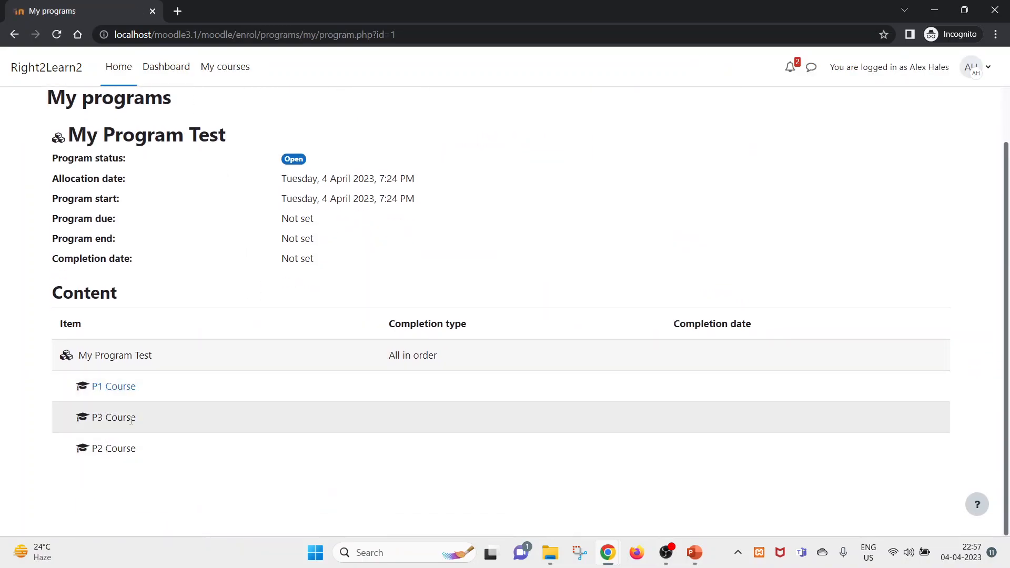
triple_click(131, 419)
left_click_drag(149, 388, 85, 387)
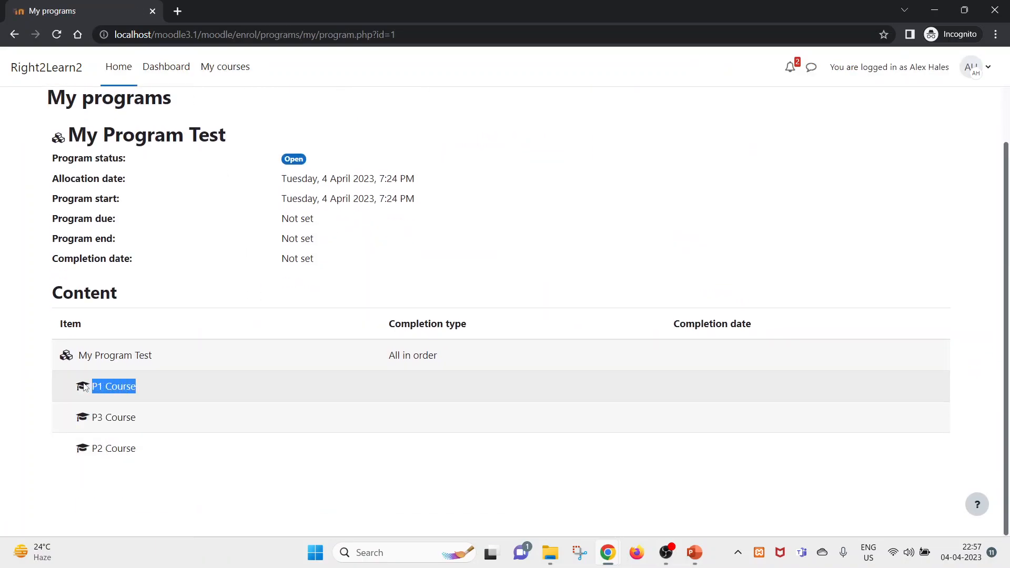
left_click(88, 427)
triple_click(107, 417)
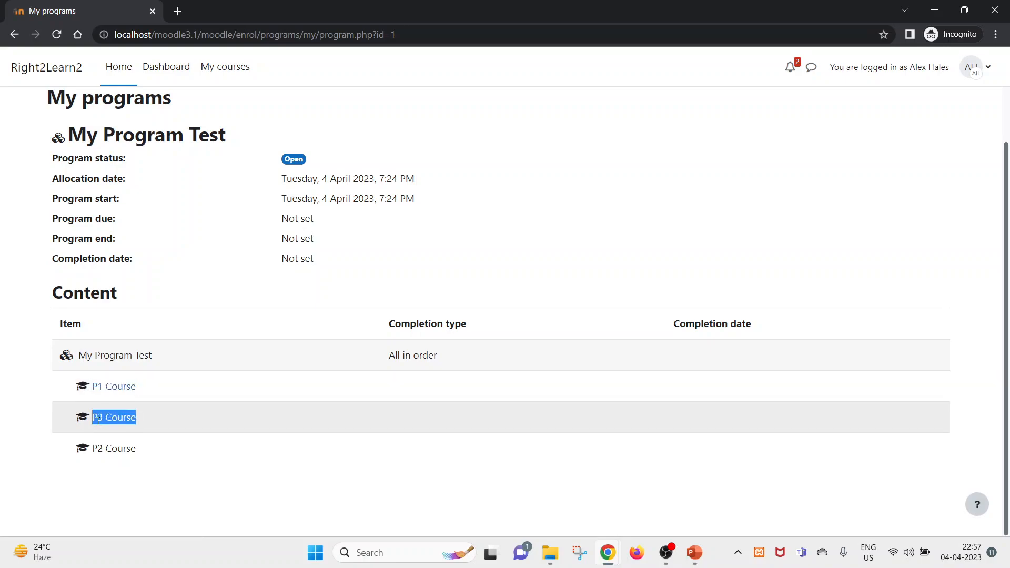
left_click_drag(180, 419, 88, 419)
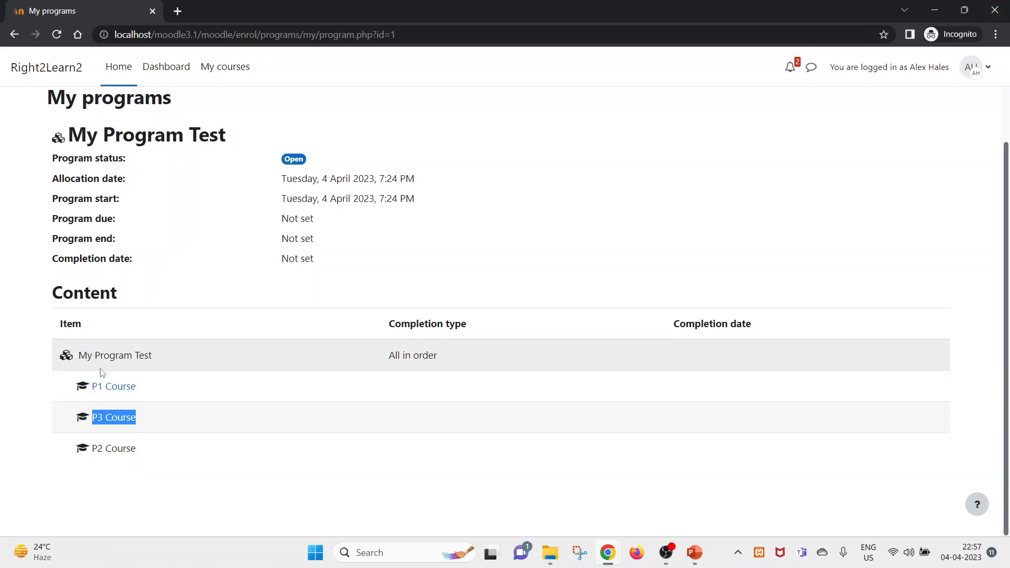
triple_click(118, 417)
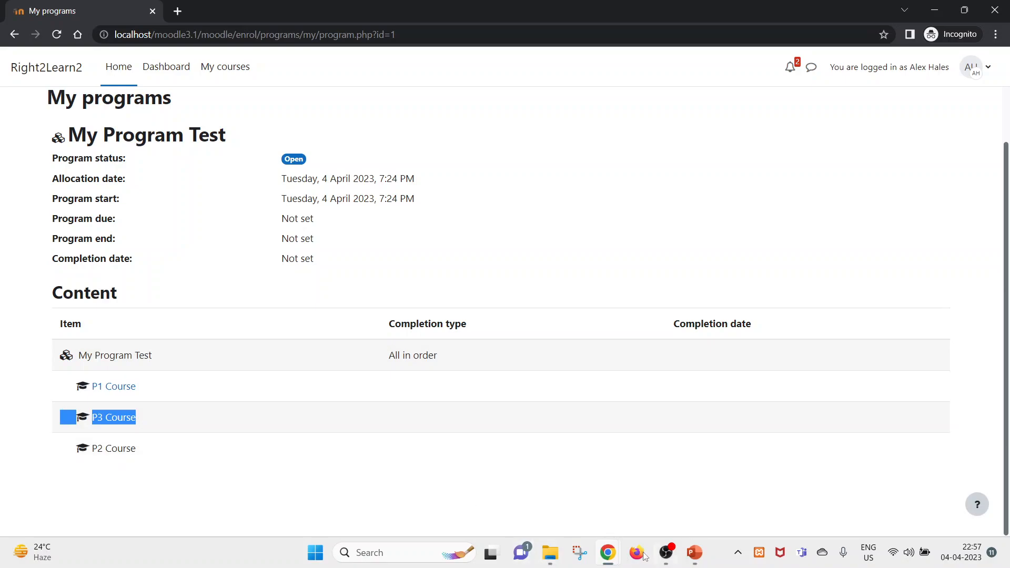
- Check the admin program management window, clearing the P2 Course highlight
mouse_move(608, 553)
left_click(534, 460)
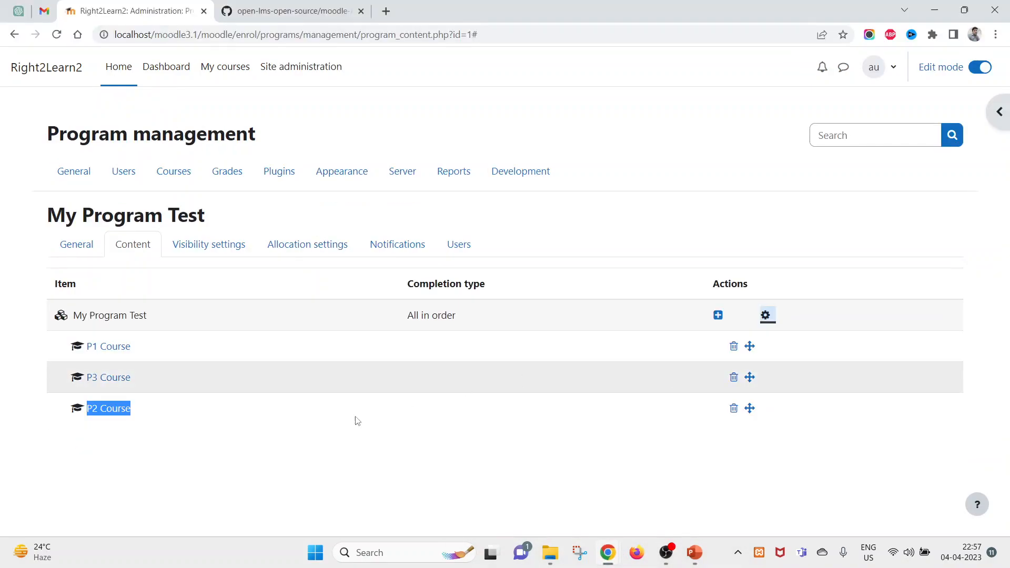
left_click(199, 433)
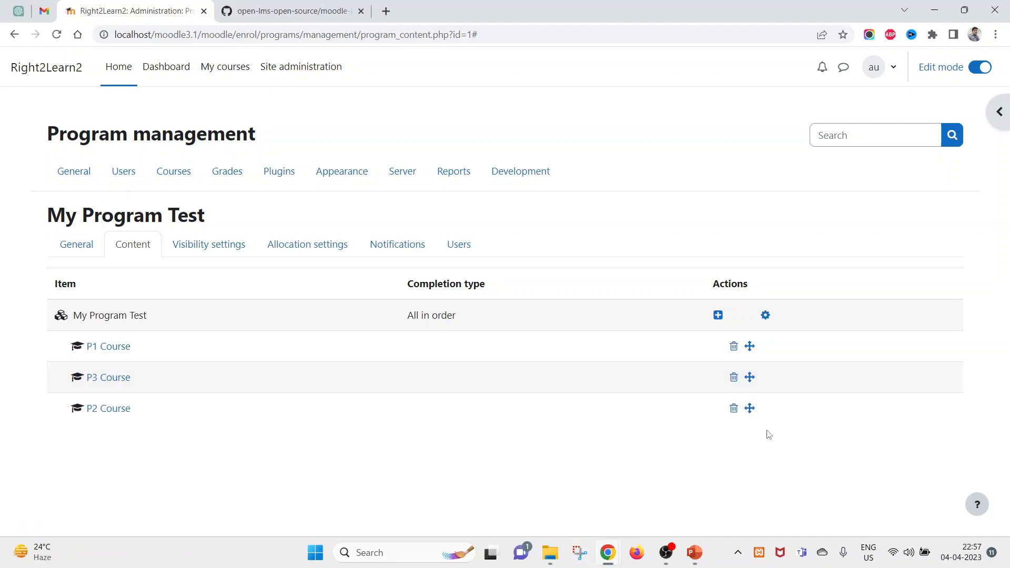
- Reload the learner's My Program Test page in the incognito window
mouse_move(607, 552)
left_click(686, 476)
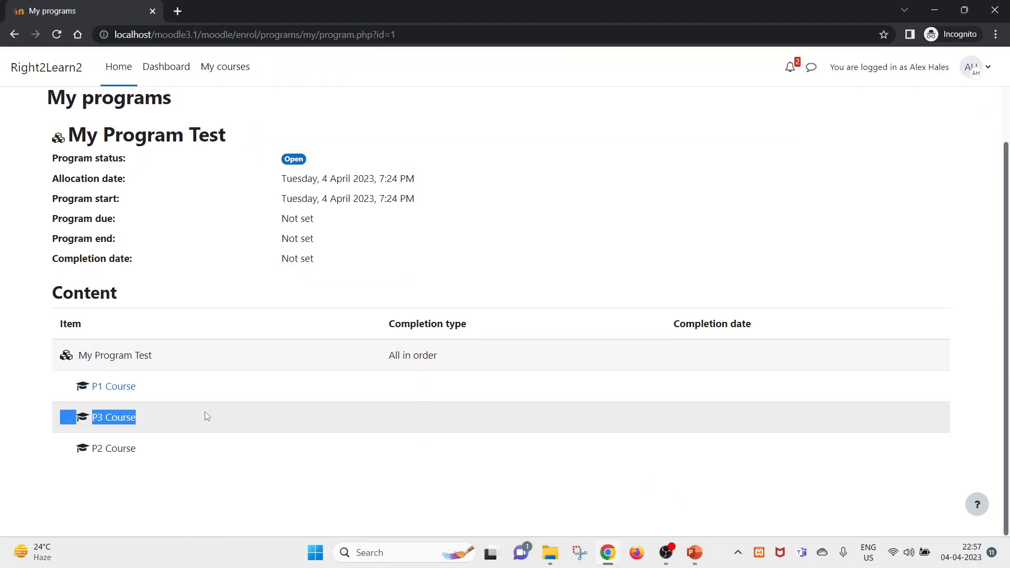
triple_click(405, 326)
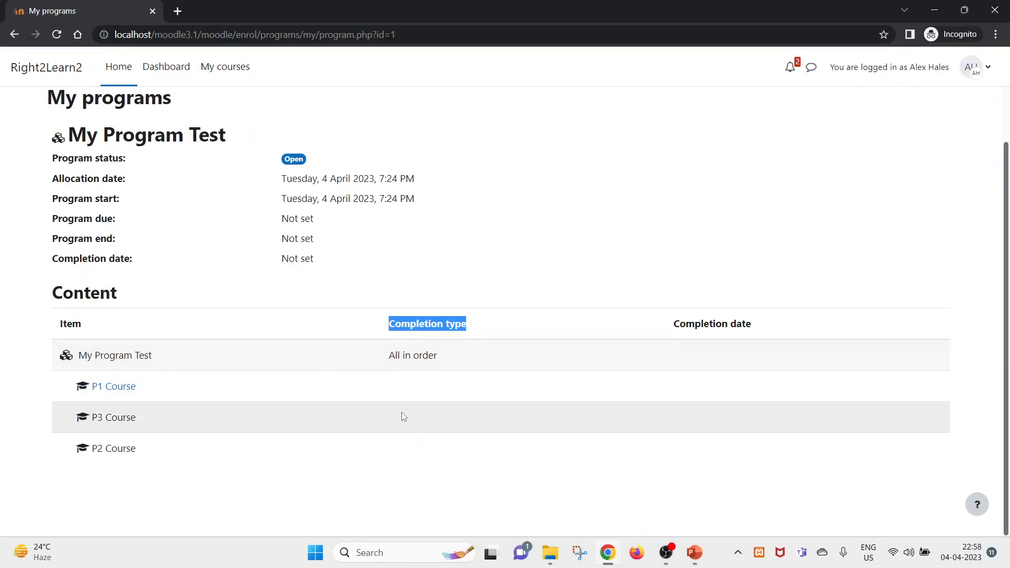
left_click(446, 379)
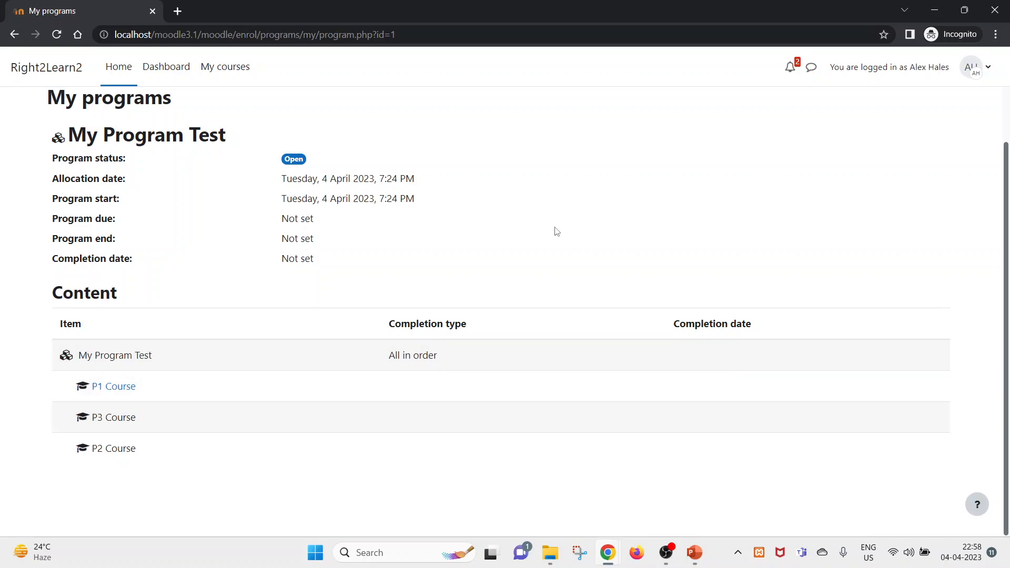
right_click(555, 225)
left_click(598, 269)
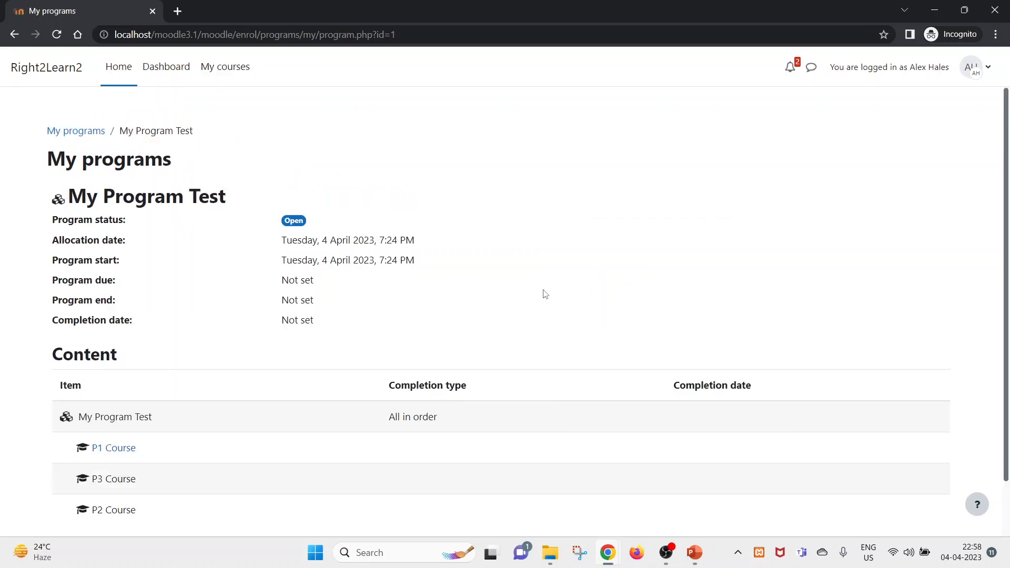
scroll(441, 362, "up", 1)
- Duplicate the admin Program management tab showing My Program Test's Content page
mouse_move(608, 552)
left_click(553, 503)
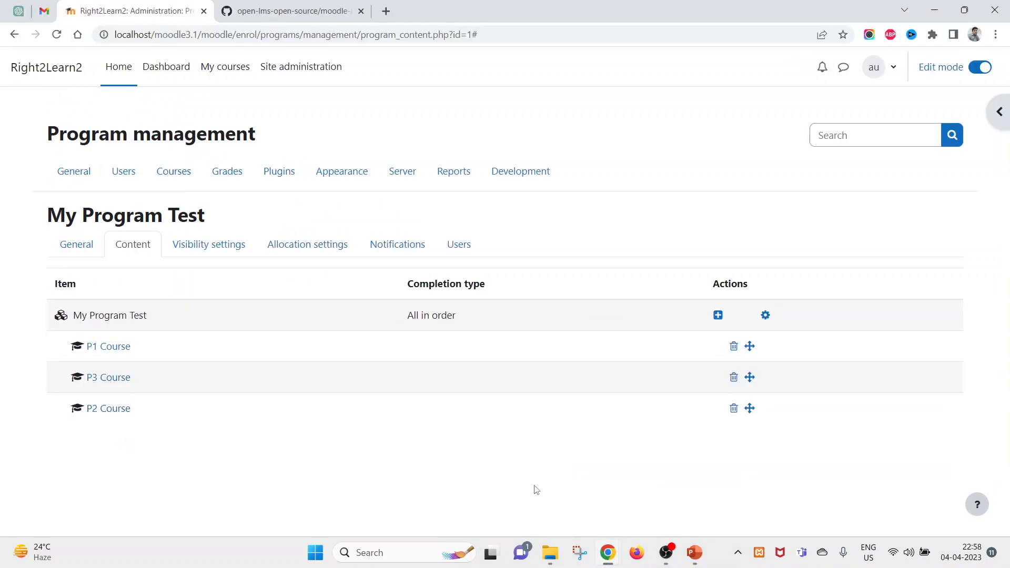
right_click(127, 8)
left_click(179, 104)
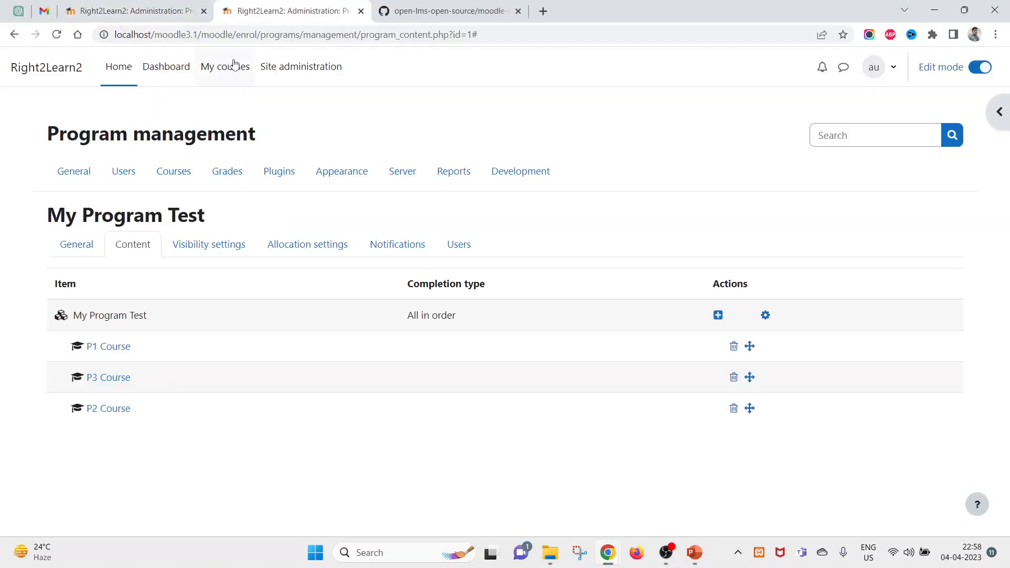
- Load localhost/moodle3.1/moodle/admin/cron.php in the duplicated tab to run cron from the browser
left_click_drag(201, 34, 748, 10)
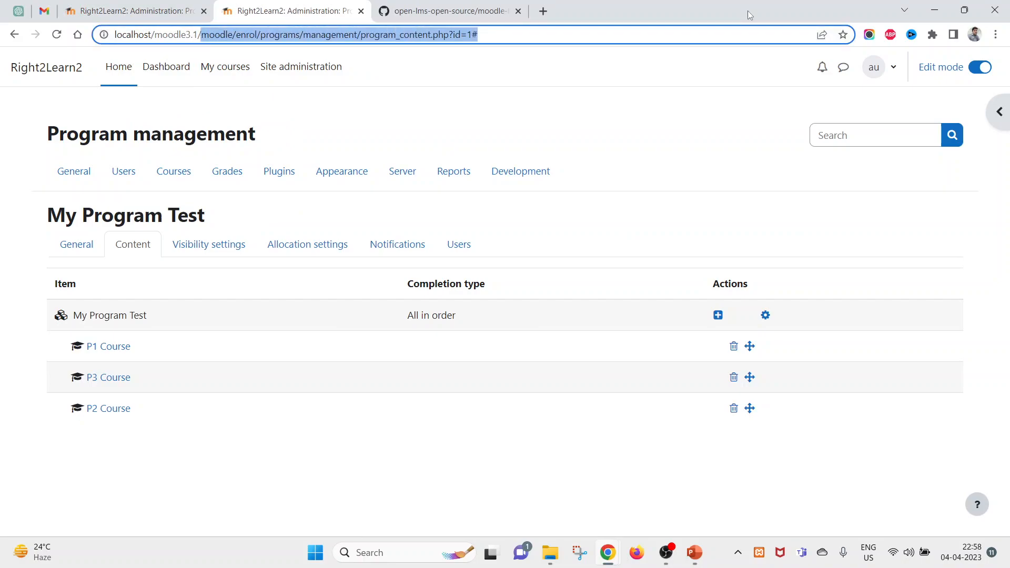
key("BackSpace")
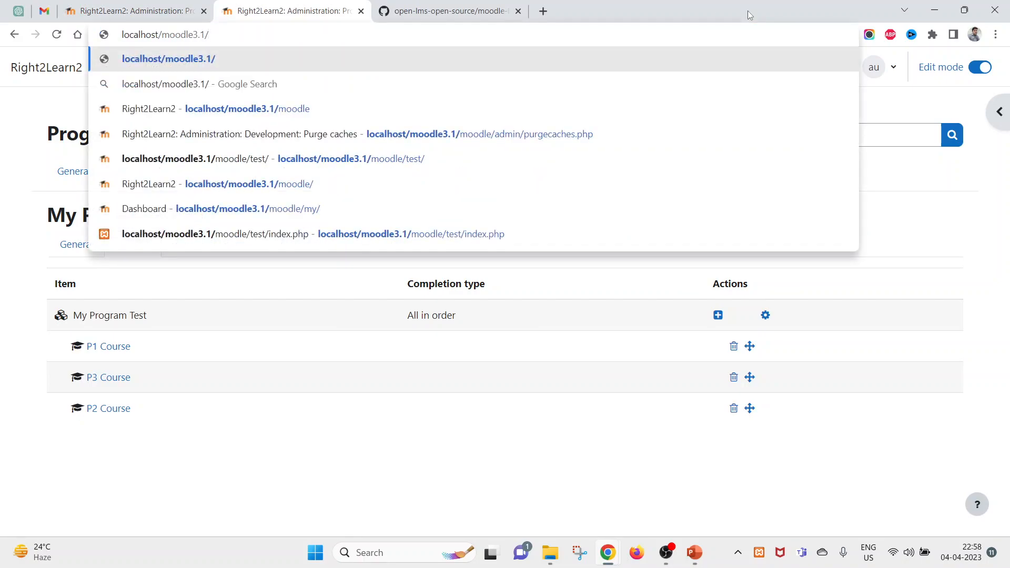
left_click(282, 108)
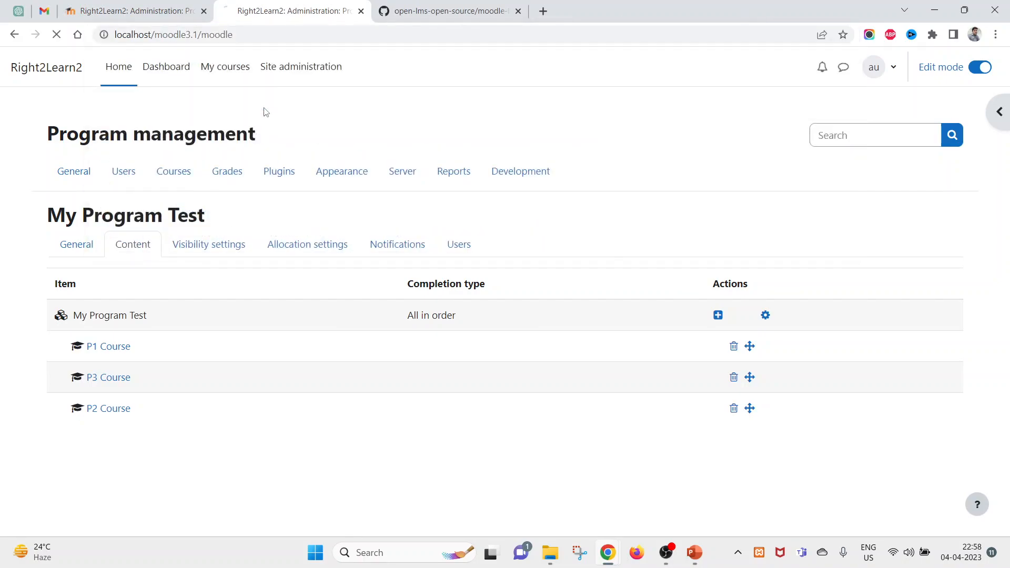
left_click(284, 35)
left_click(284, 34)
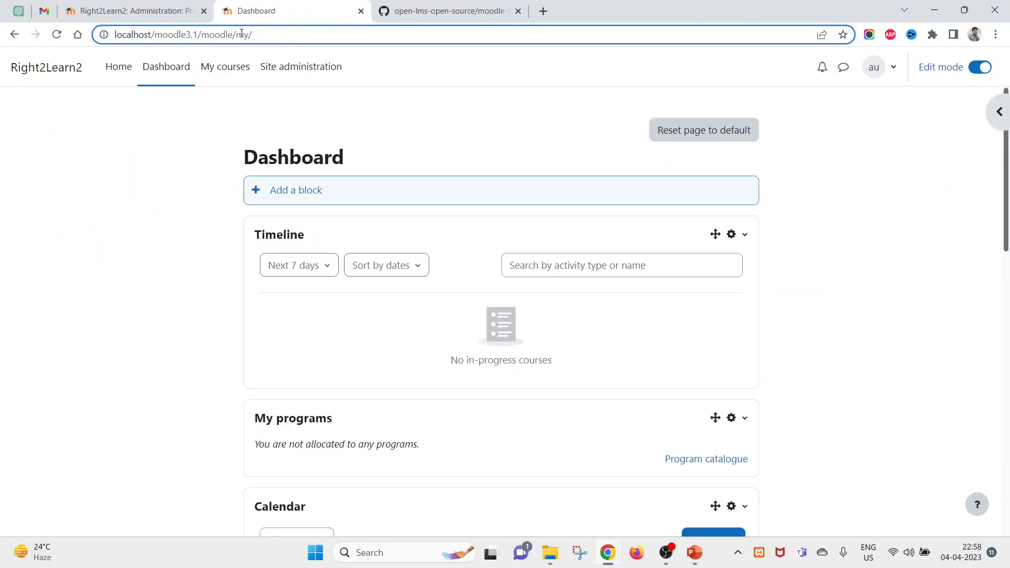
left_click_drag(241, 34, 301, 32)
type("a")
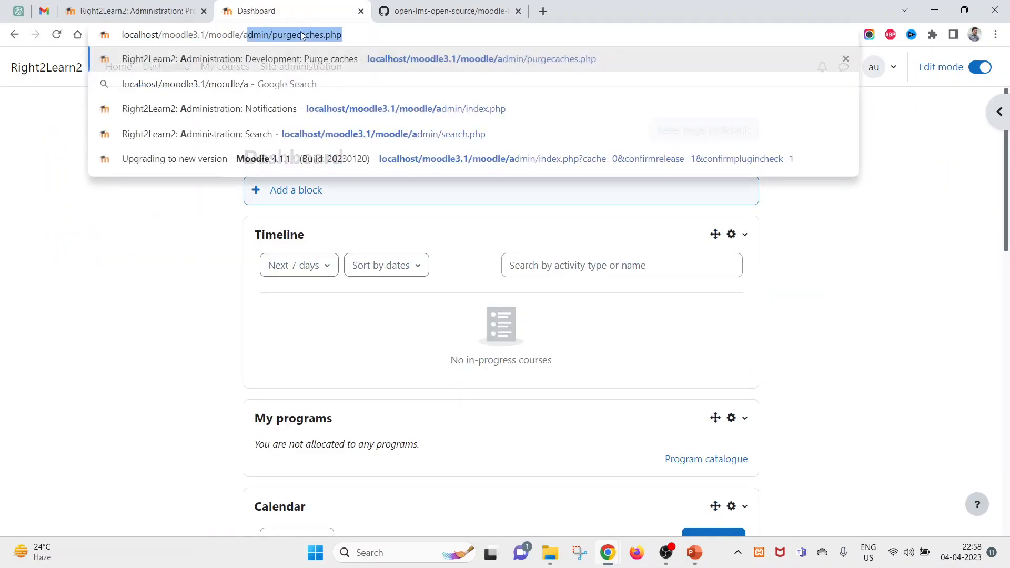
type("dmin/cro")
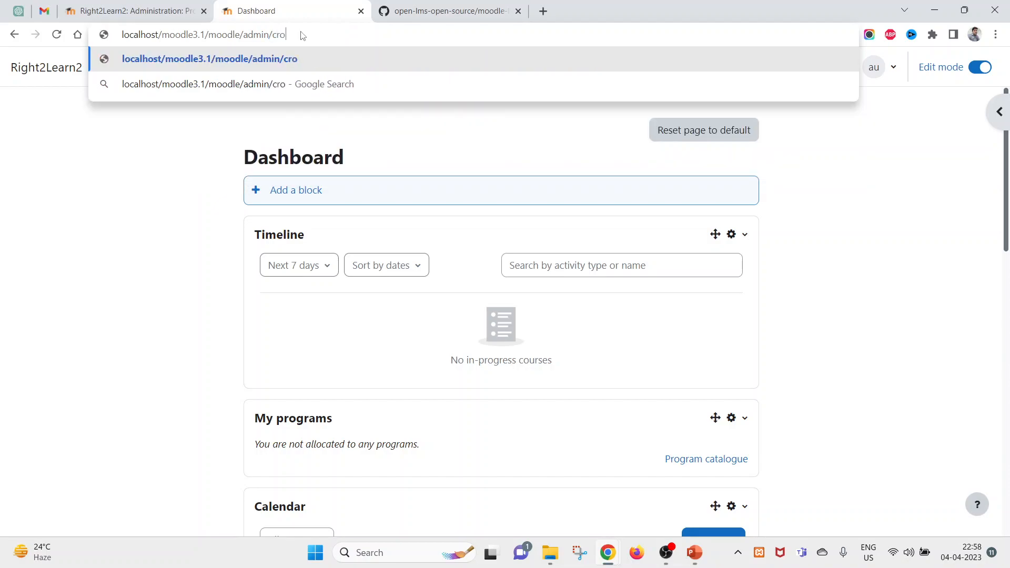
type("n.php")
key("Return")
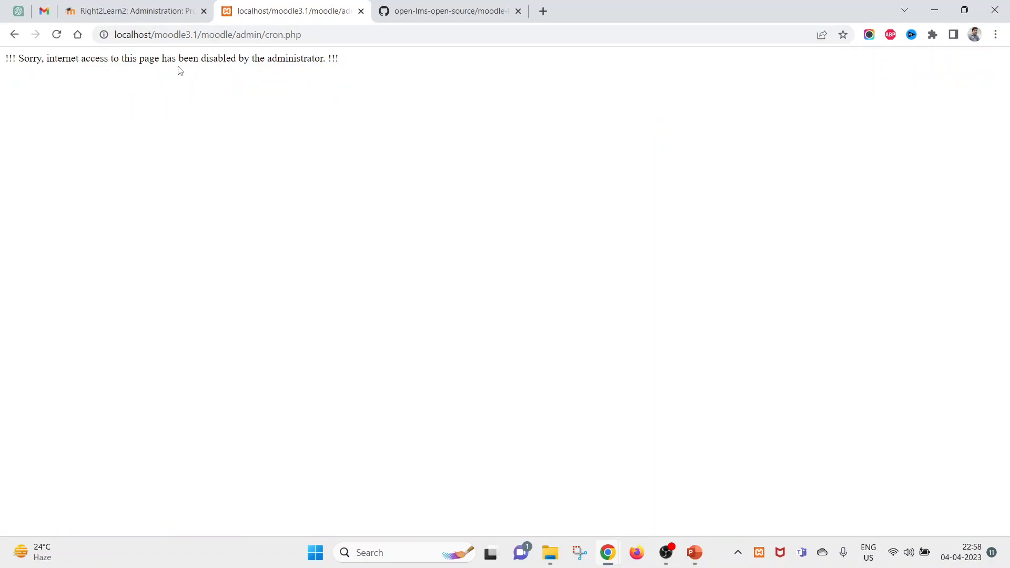
- Open Site administration in a new tab and search its settings for 'cron'
left_click(121, 11)
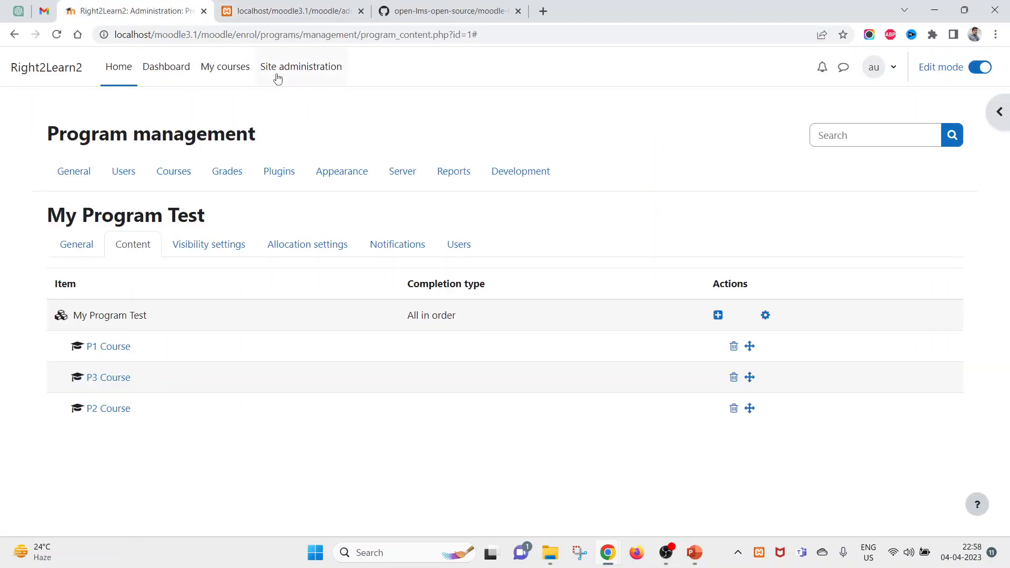
middle_click(284, 71)
left_click(288, 6)
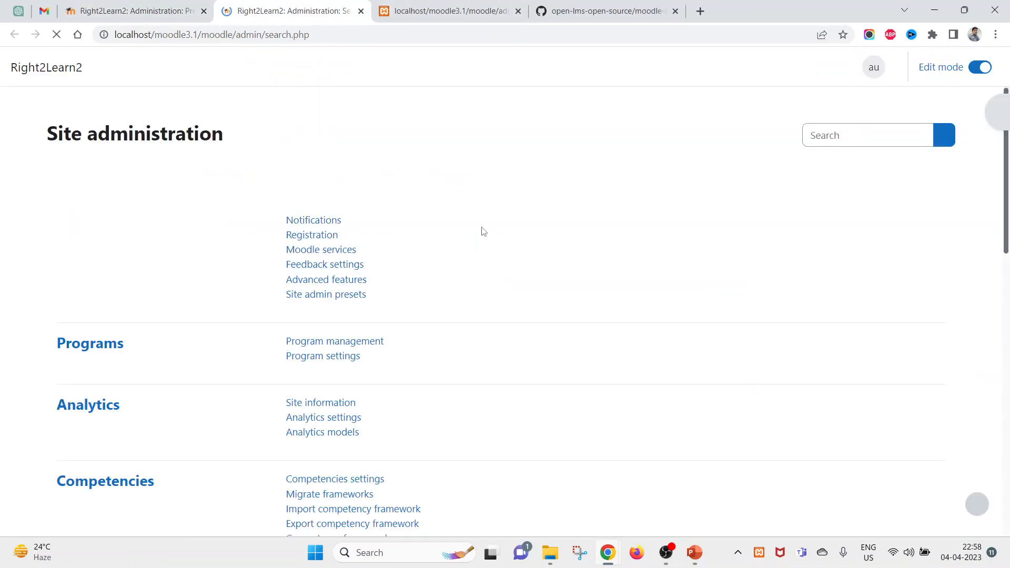
left_click(861, 134)
type("cron")
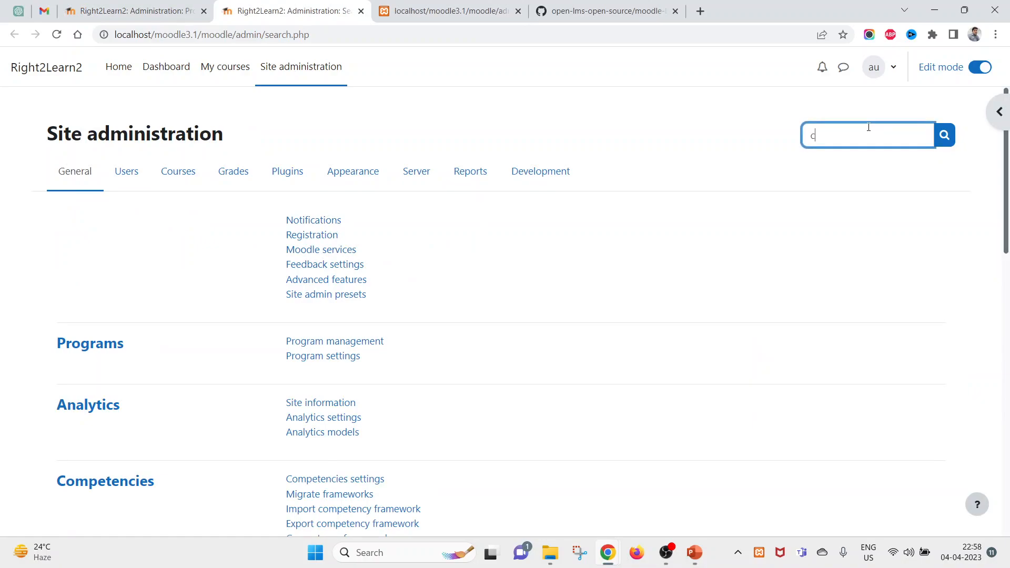
key("Return")
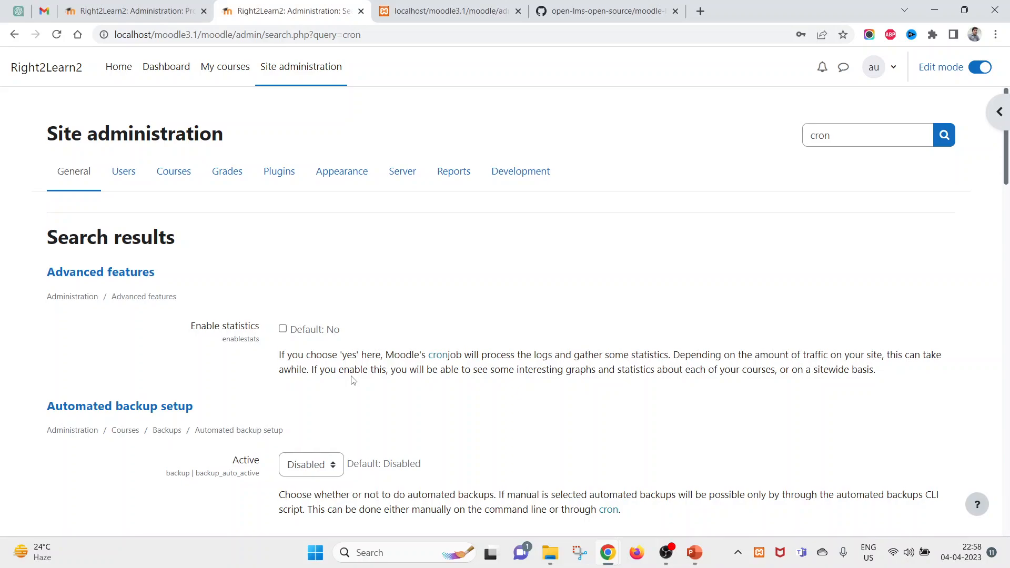
- Uncheck 'Cron execution via command line only' and save the changes
scroll(354, 380, "down", 8)
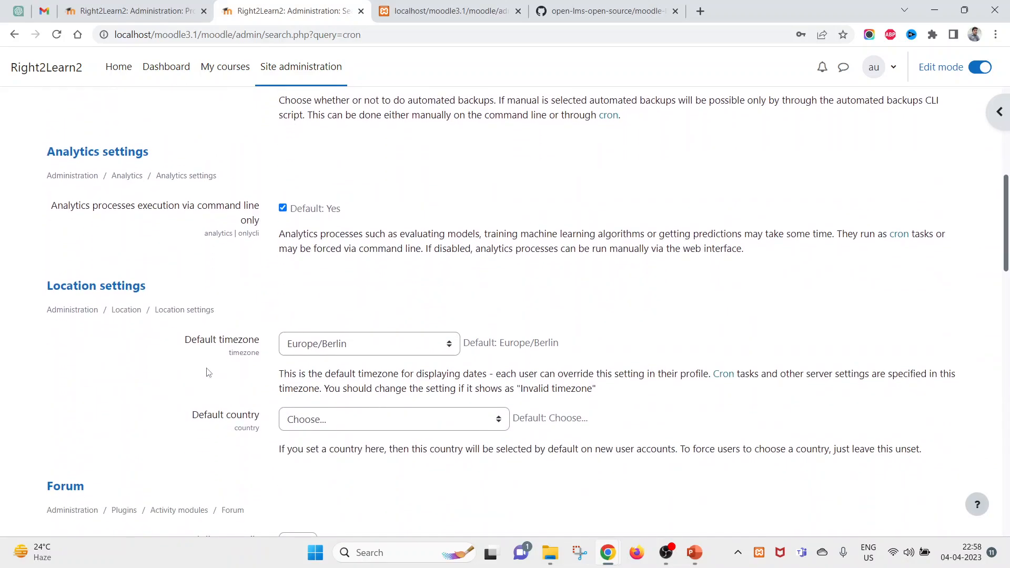
scroll(208, 373, "down", 5)
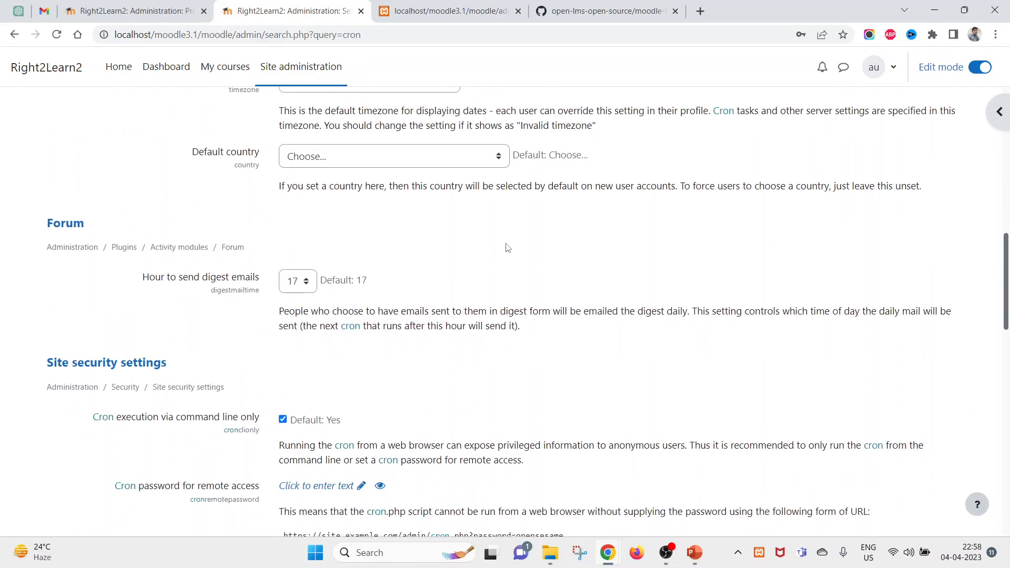
key("ctrl+f")
type("cron")
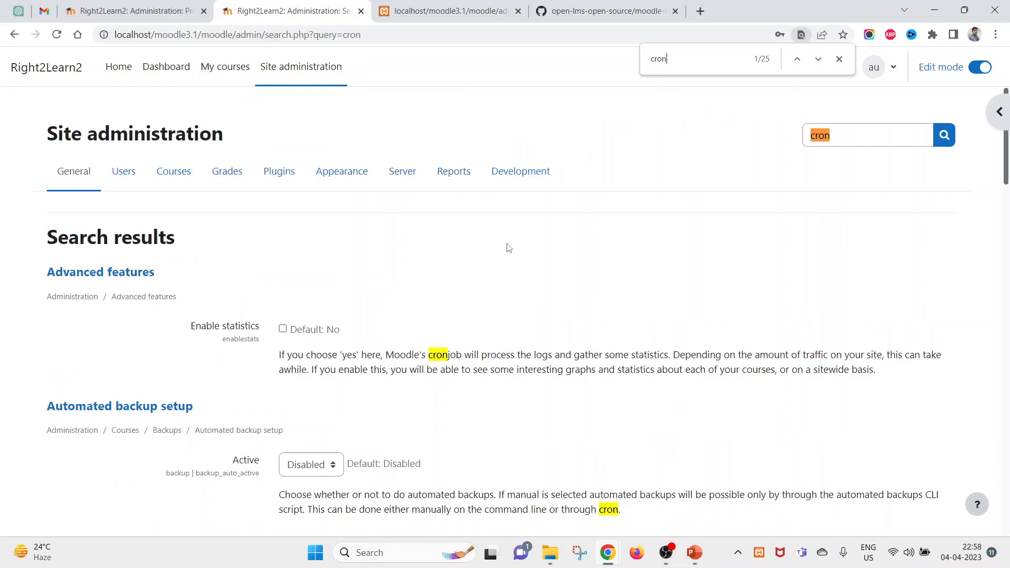
scroll(271, 390, "down", 12)
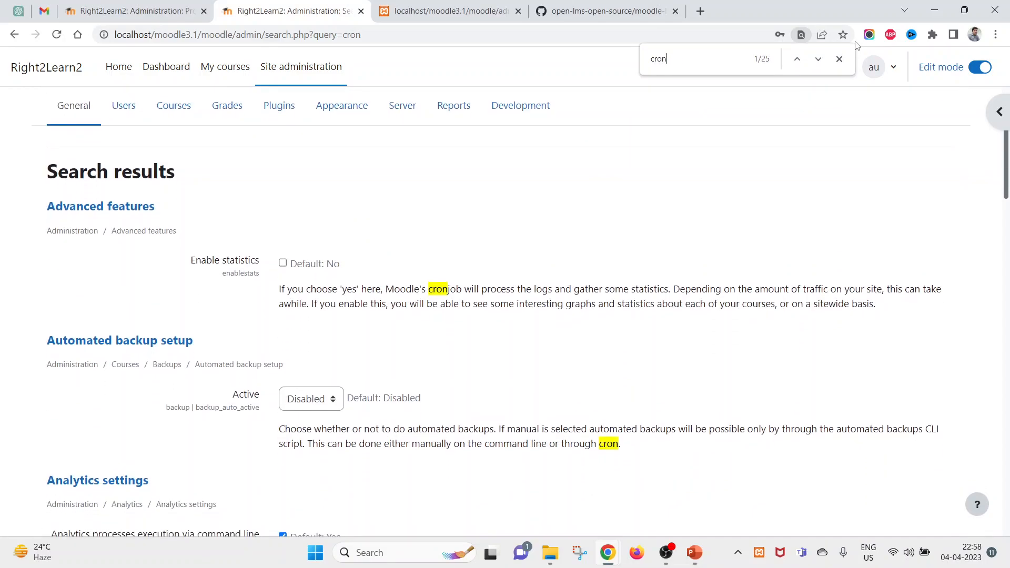
scroll(429, 431, "down", 3)
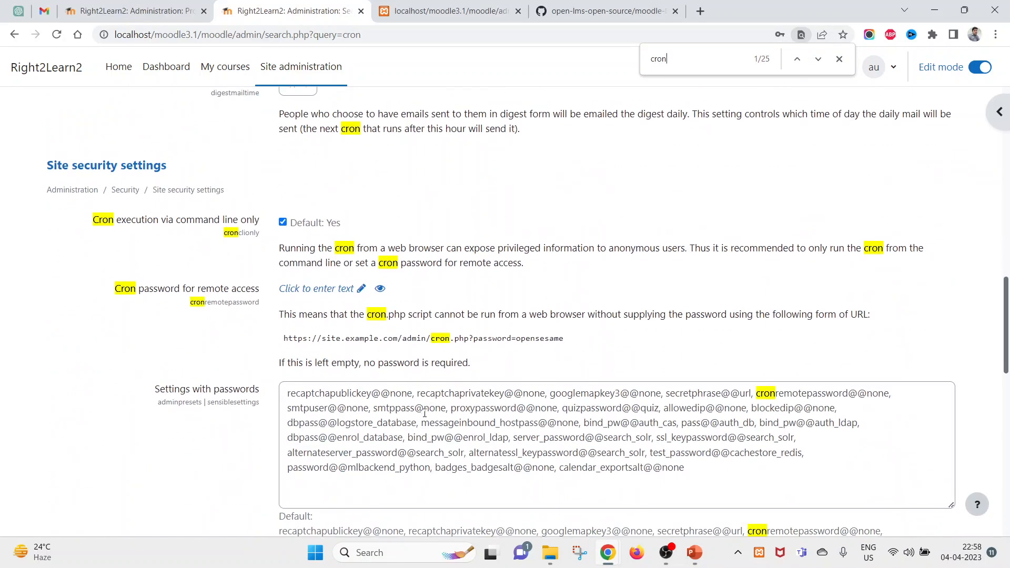
double_click(100, 225)
left_click_drag(127, 226, 243, 223)
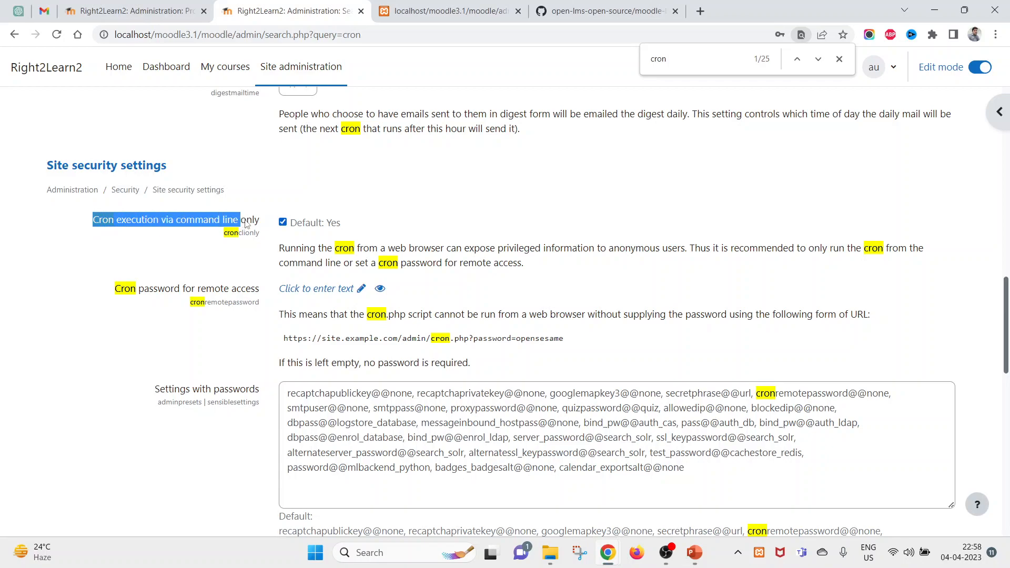
left_click(283, 222)
double_click(199, 223)
left_click_drag(200, 223, 224, 220)
left_click_drag(1008, 341, 1008, 506)
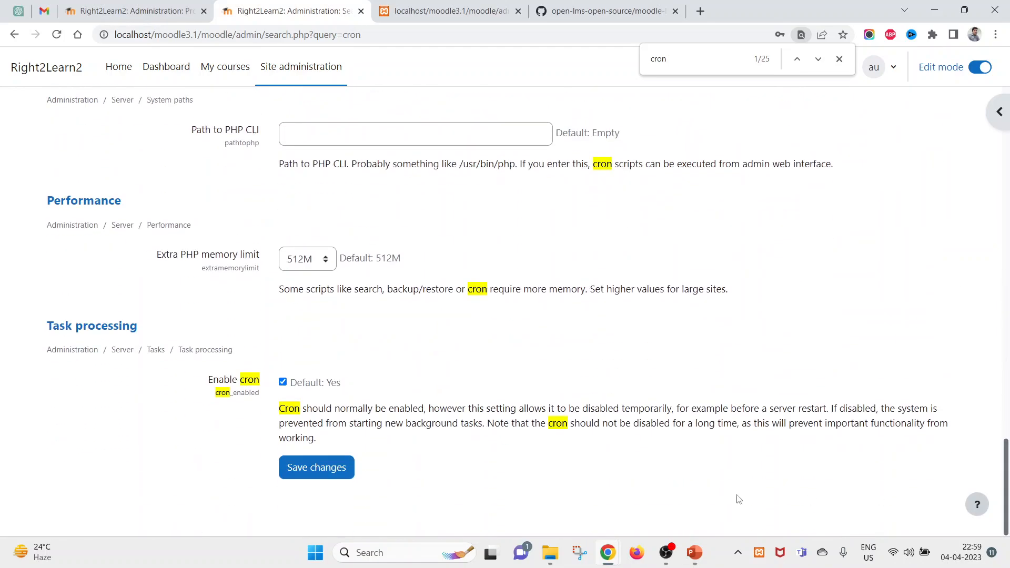
left_click(312, 473)
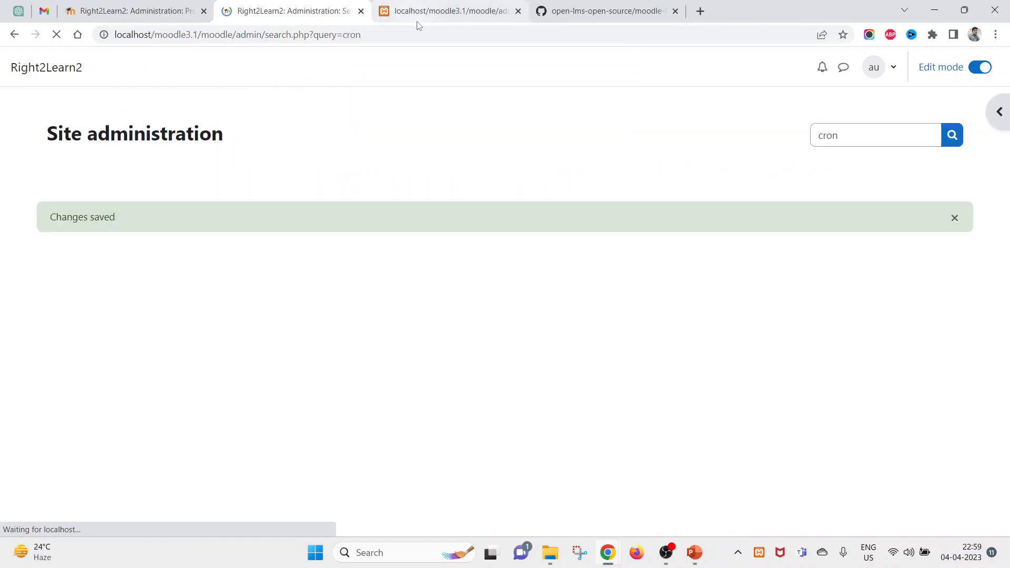
- Reload the admin/cron.php page so cron runs its scheduled tasks
left_click(410, 11)
right_click(250, 136)
left_click(289, 178)
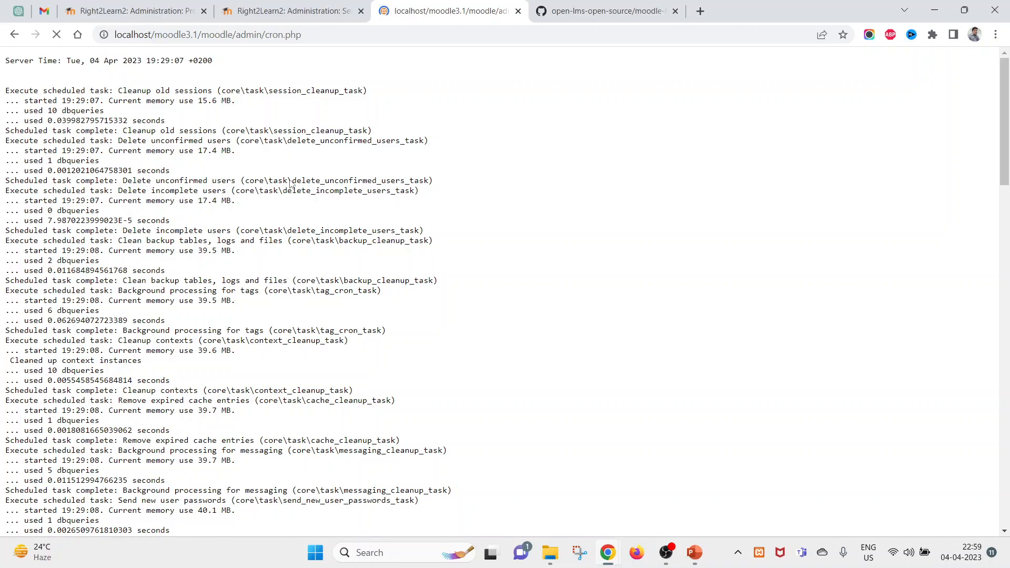
- Refresh the learner's My programs page twice, then return to the cron output
mouse_move(608, 551)
left_click(661, 481)
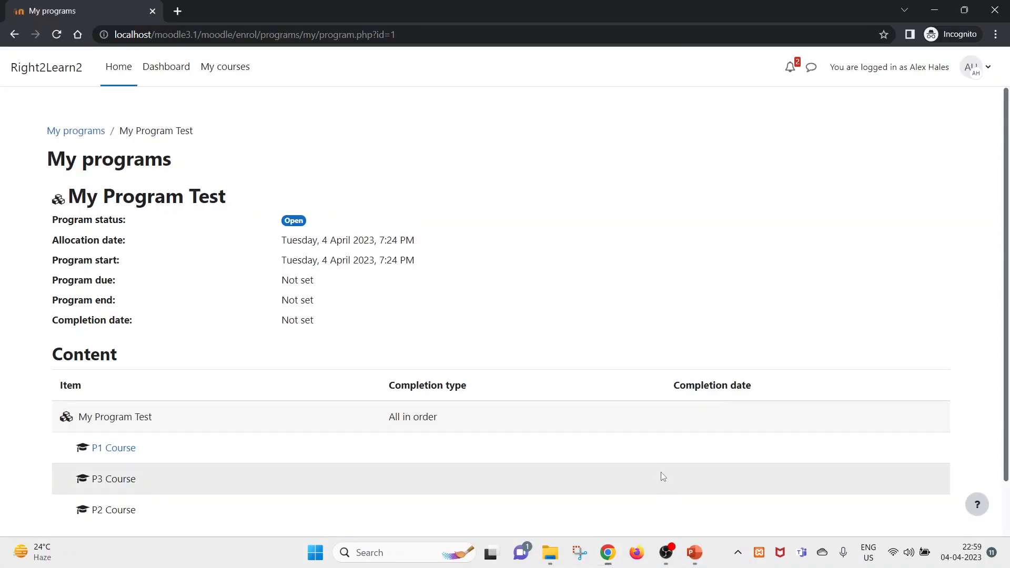
right_click(435, 158)
left_click(479, 196)
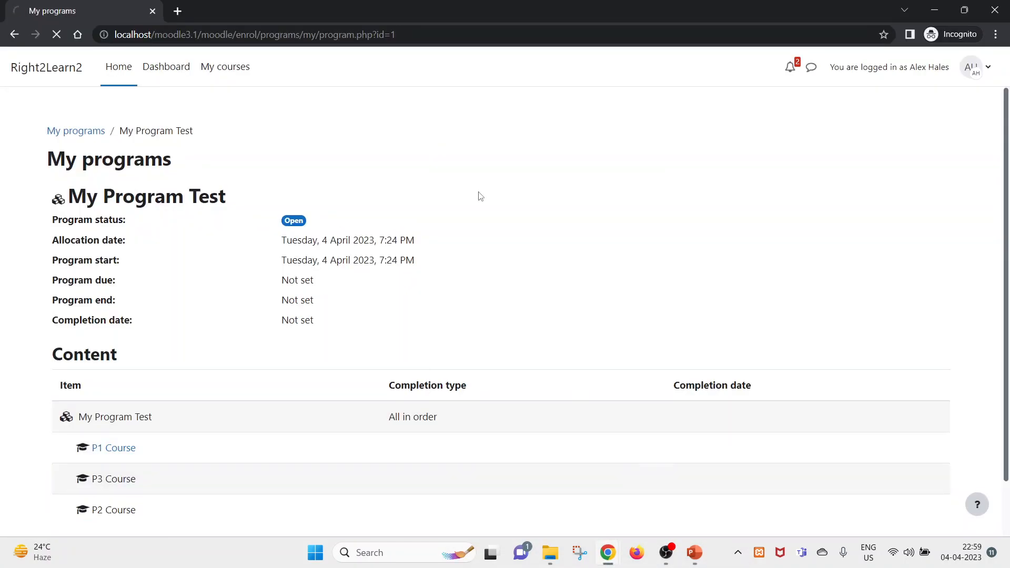
right_click(368, 168)
left_click(392, 208)
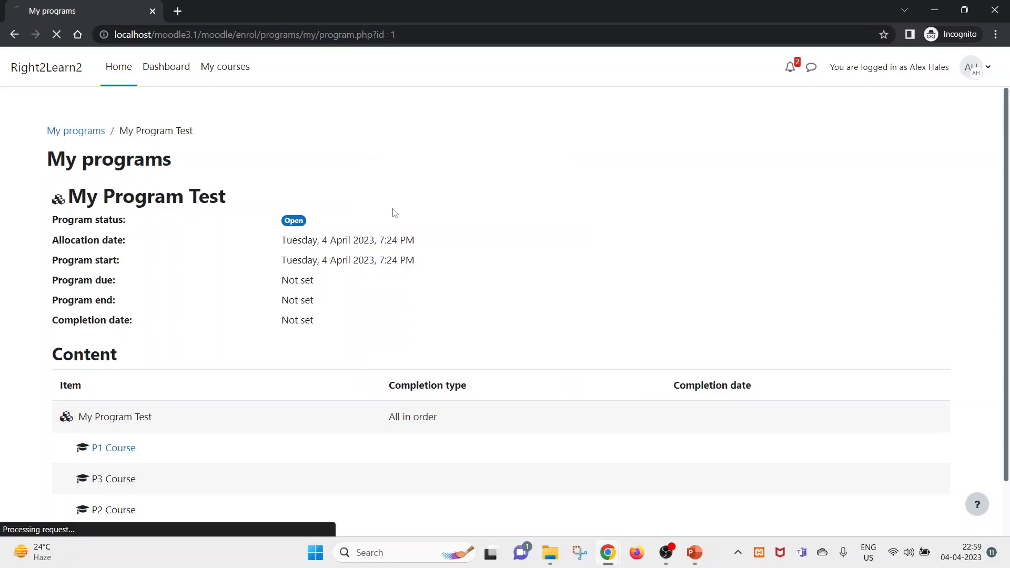
key("alt+Tab")
scroll(471, 309, "down", 15)
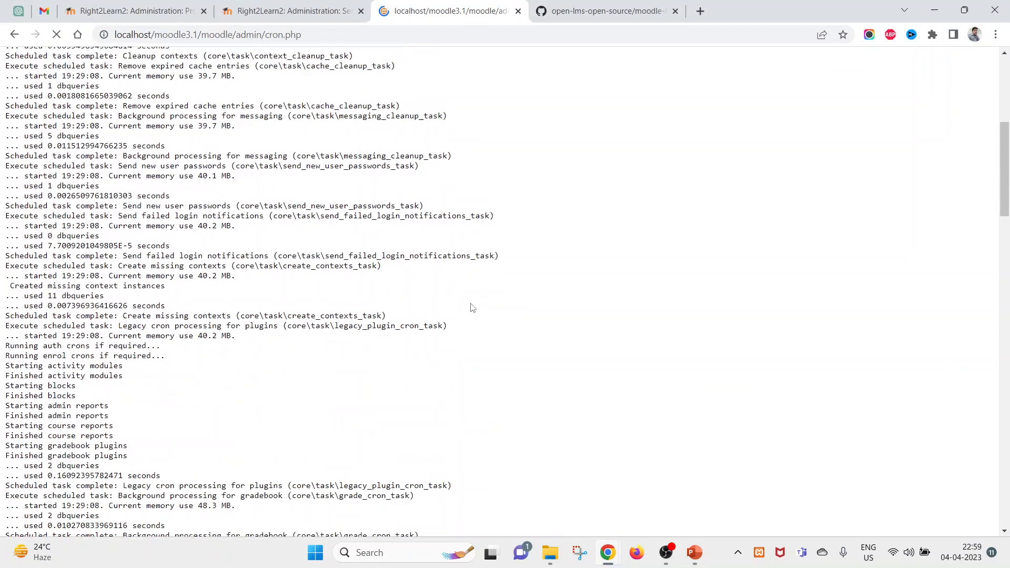
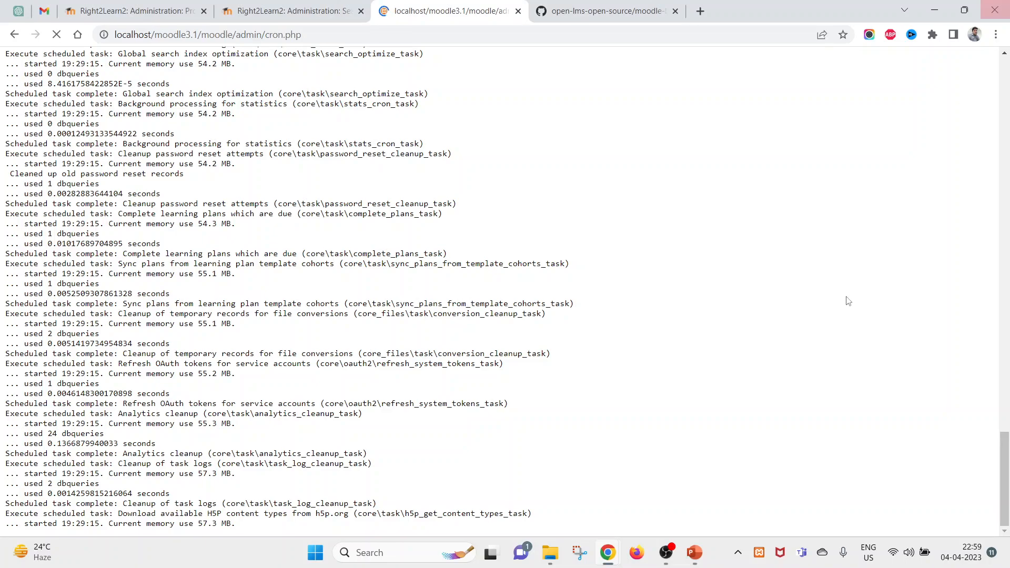
- Switch back to the Right2Learn2 Administration tab for My Program Test's content
left_click(140, 17)
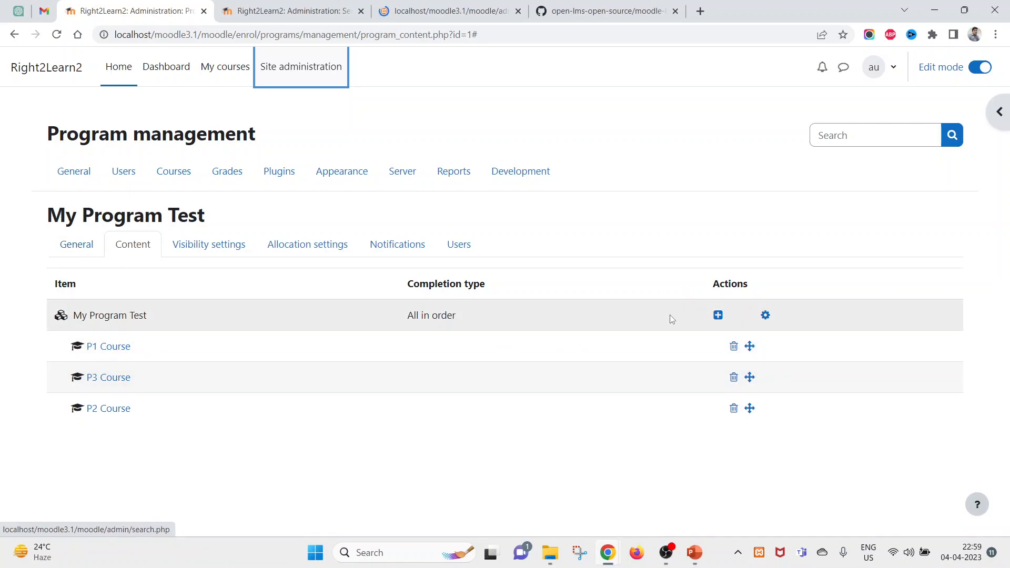
left_click(719, 315)
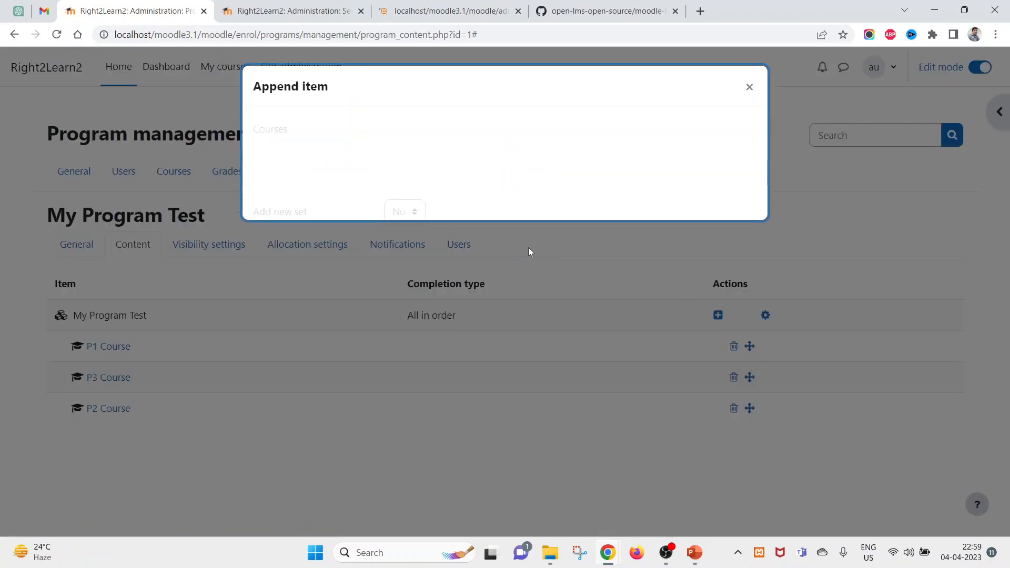
left_click(502, 160)
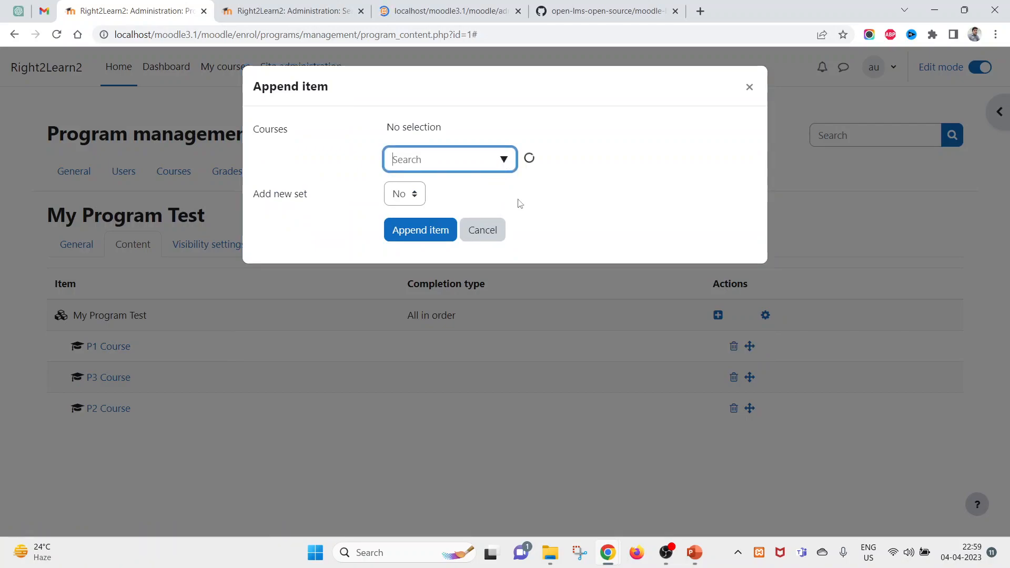
left_click(626, 138)
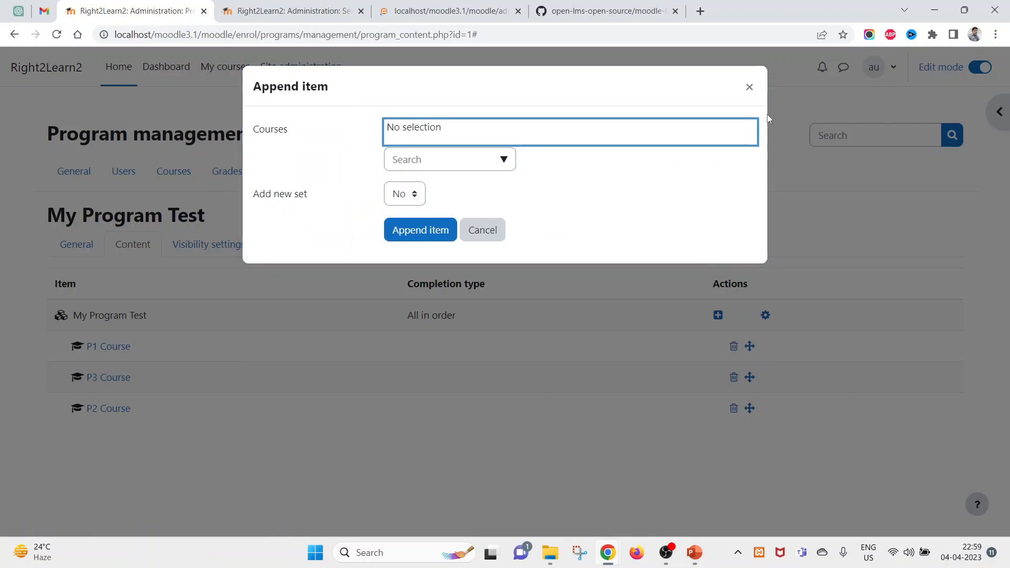
left_click(749, 87)
left_click_drag(449, 410, 275, 363)
left_click(377, 317)
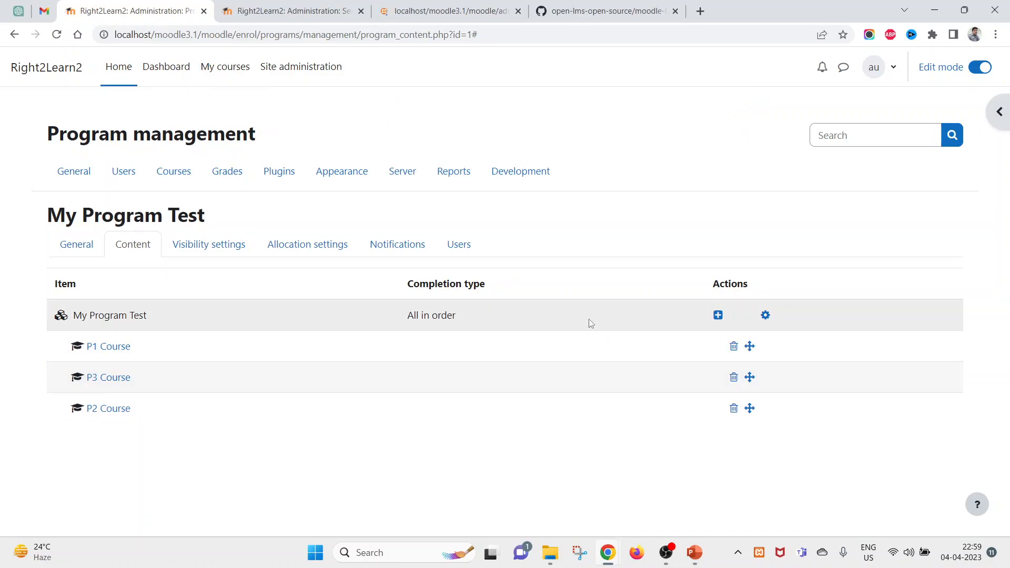
left_click(766, 316)
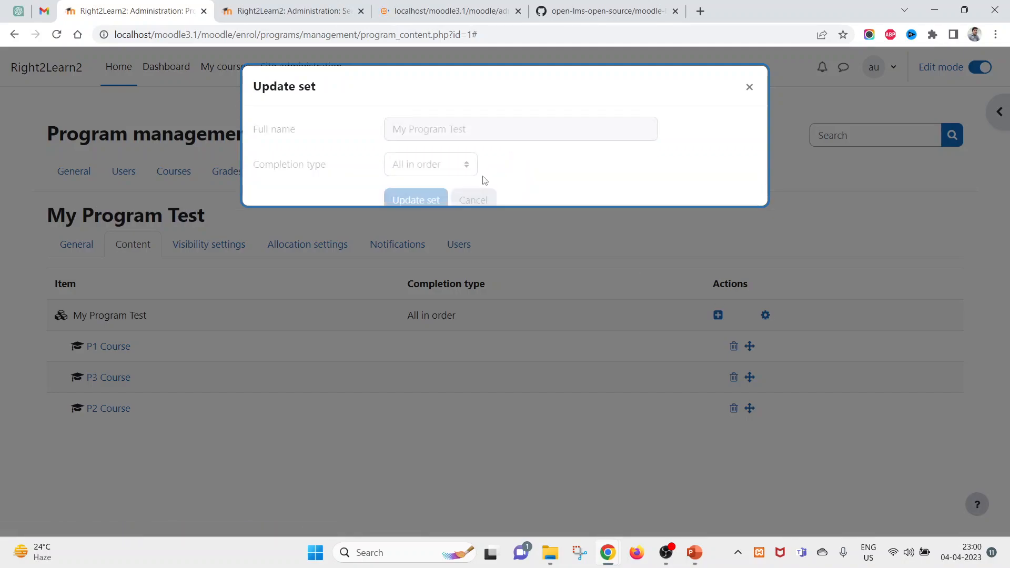
left_click(458, 169)
left_click(573, 176)
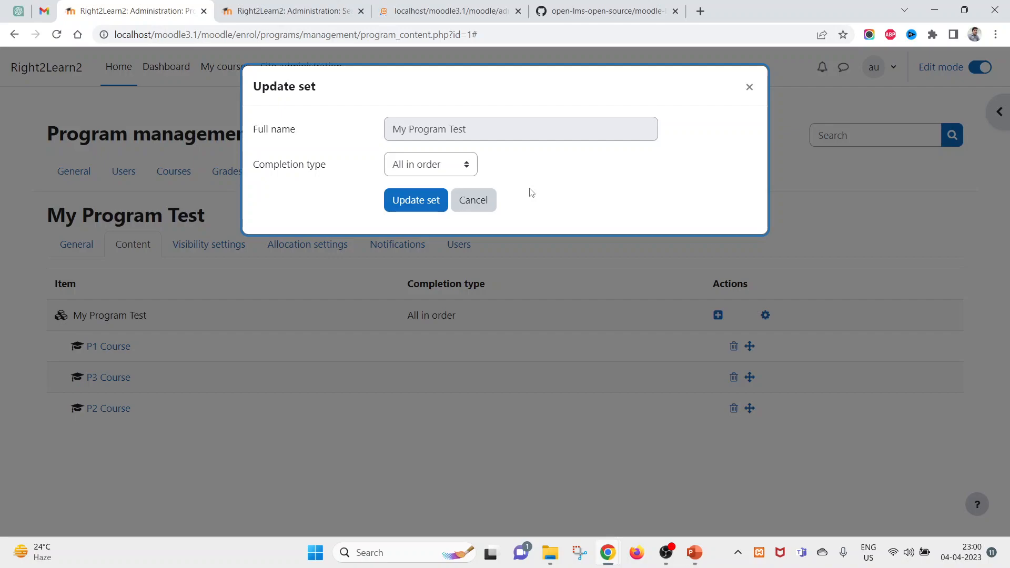
left_click(464, 174)
left_click(613, 163)
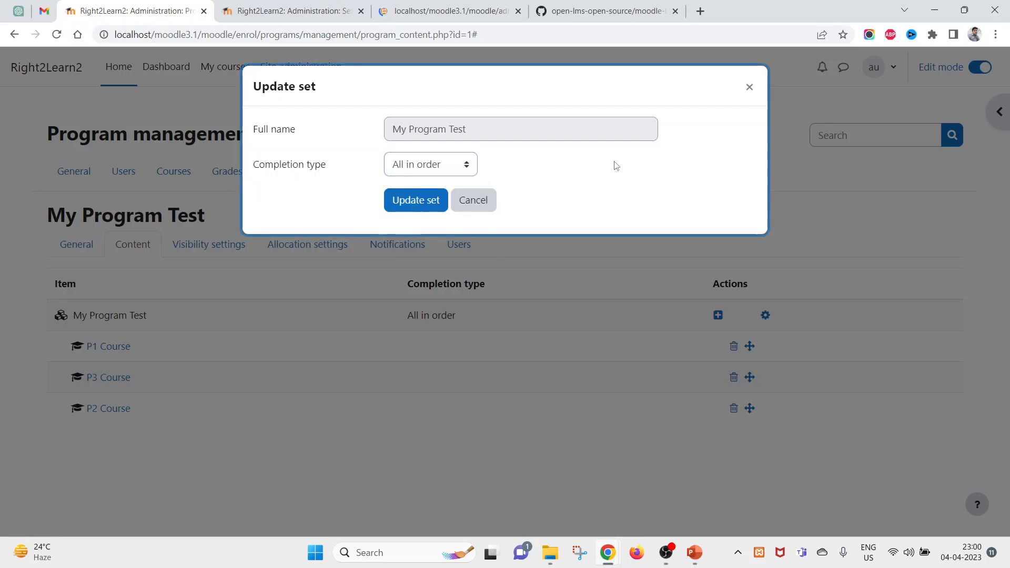
left_click(750, 90)
left_click(750, 88)
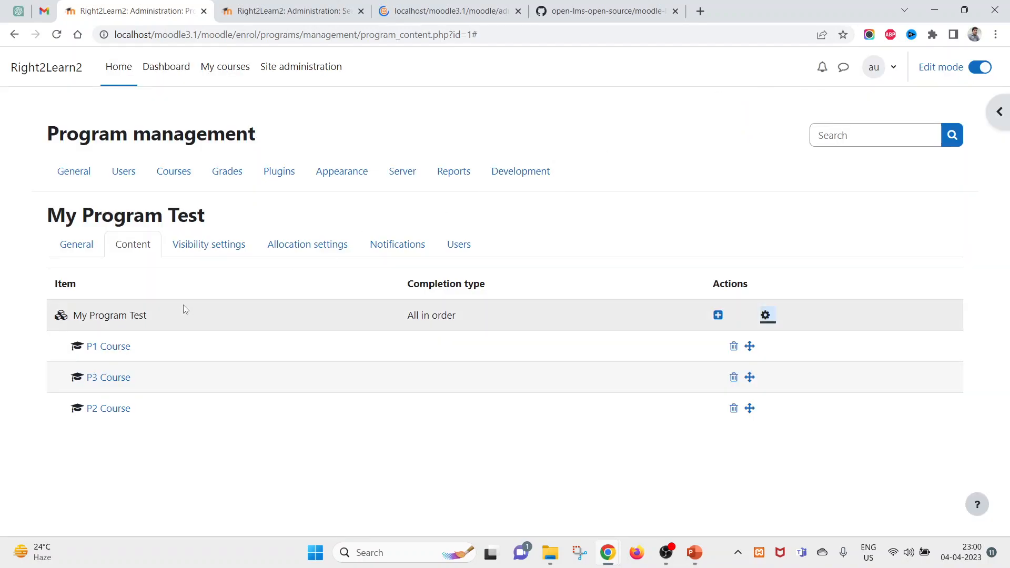
left_click(217, 249)
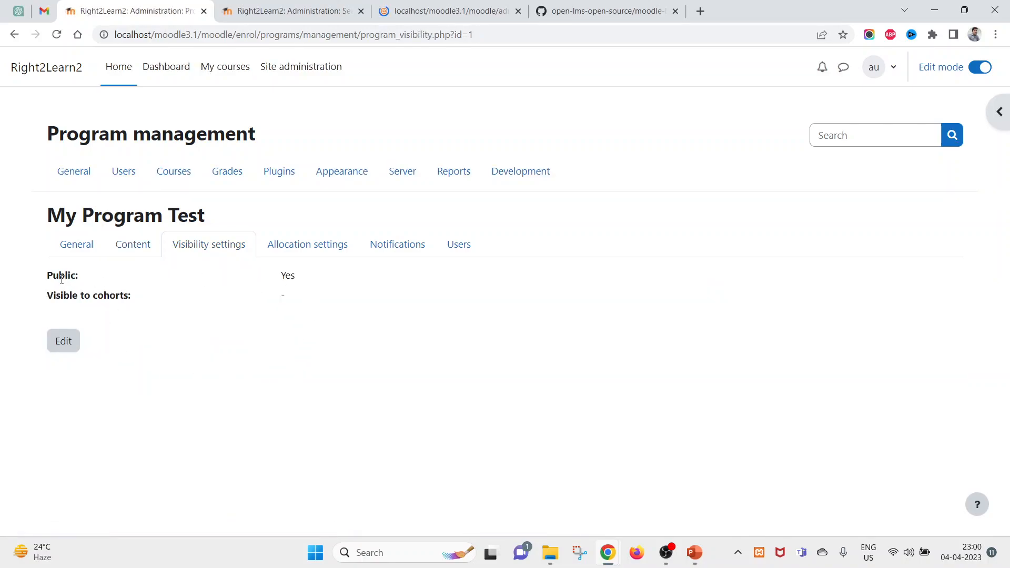
- Check that the program's visibility is set to Public, then move on to its allocation settings
left_click_drag(53, 276, 213, 280)
left_click(264, 313)
left_click(299, 255)
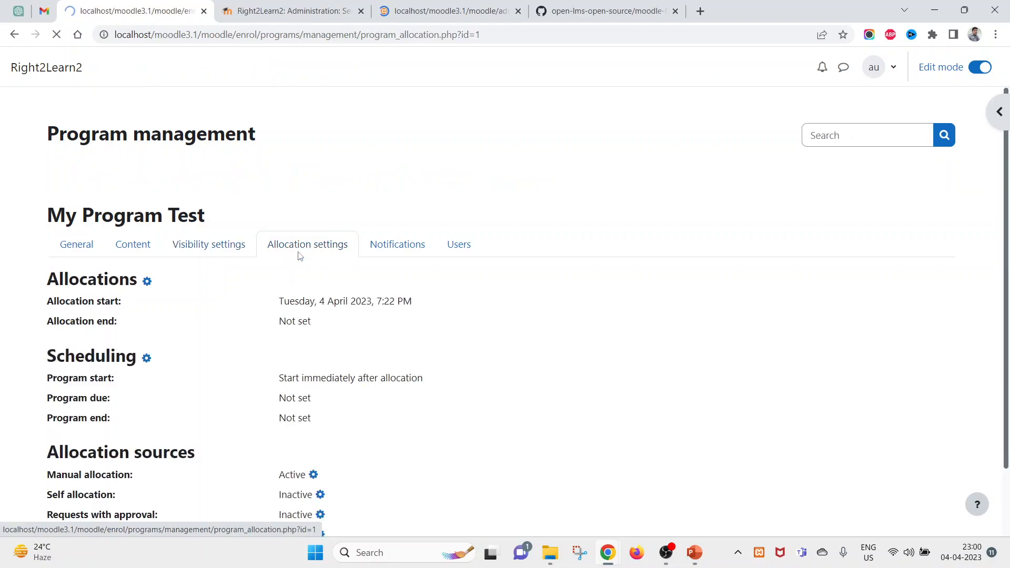
scroll(304, 399, "down", 2)
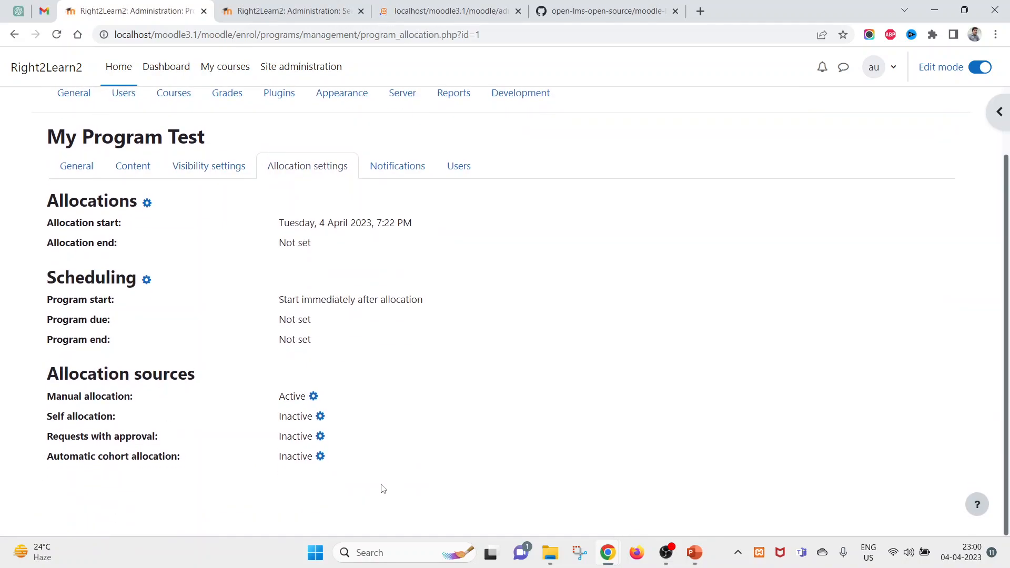
- Review the Self allocation and Requests with approval sources, then bring up the student's incognito window
left_click_drag(55, 416, 112, 417)
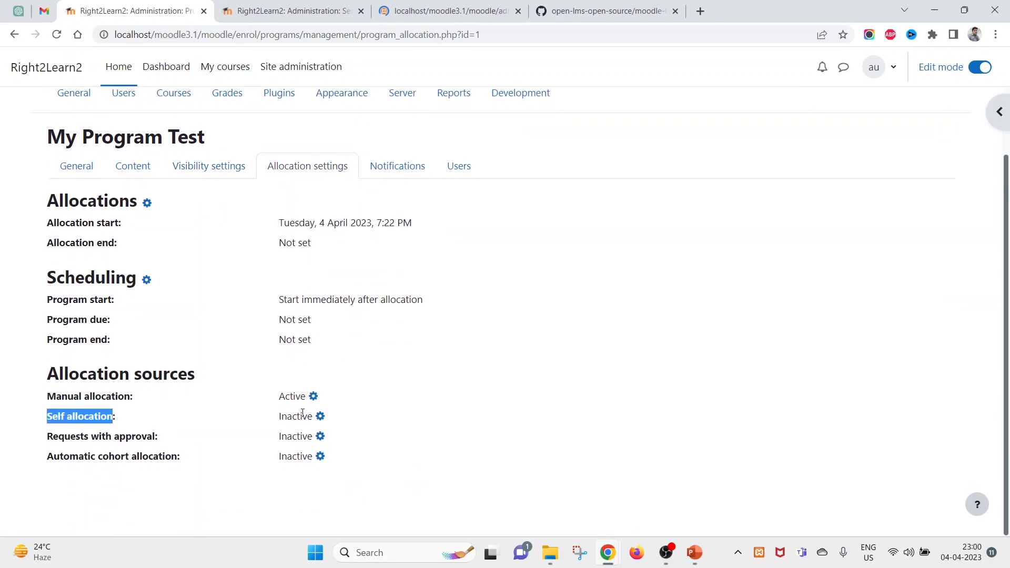
left_click_drag(47, 436, 131, 436)
mouse_move(608, 554)
left_click(677, 487)
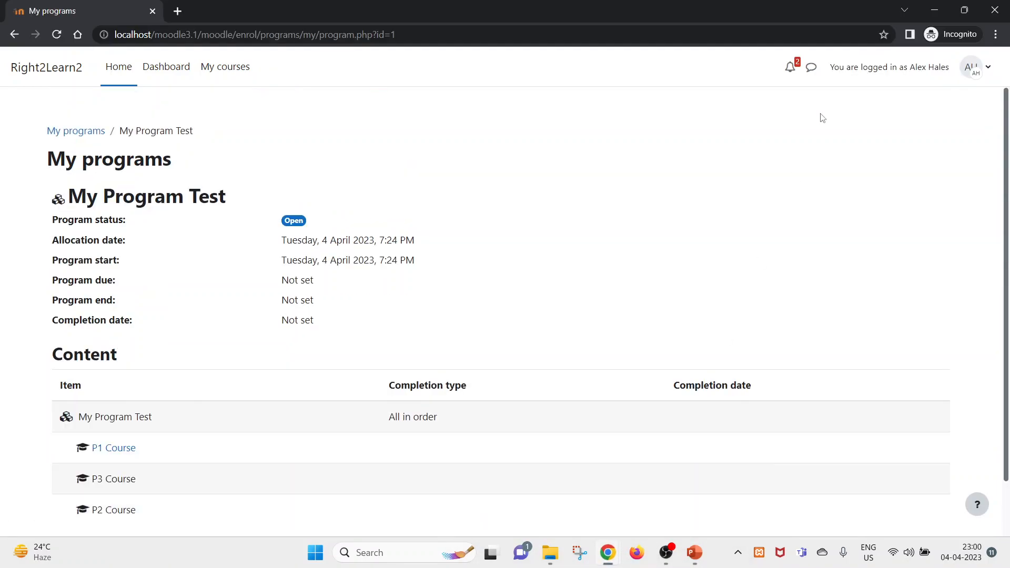
- Open the student's notifications list and note the My Program Test title
left_click(784, 71)
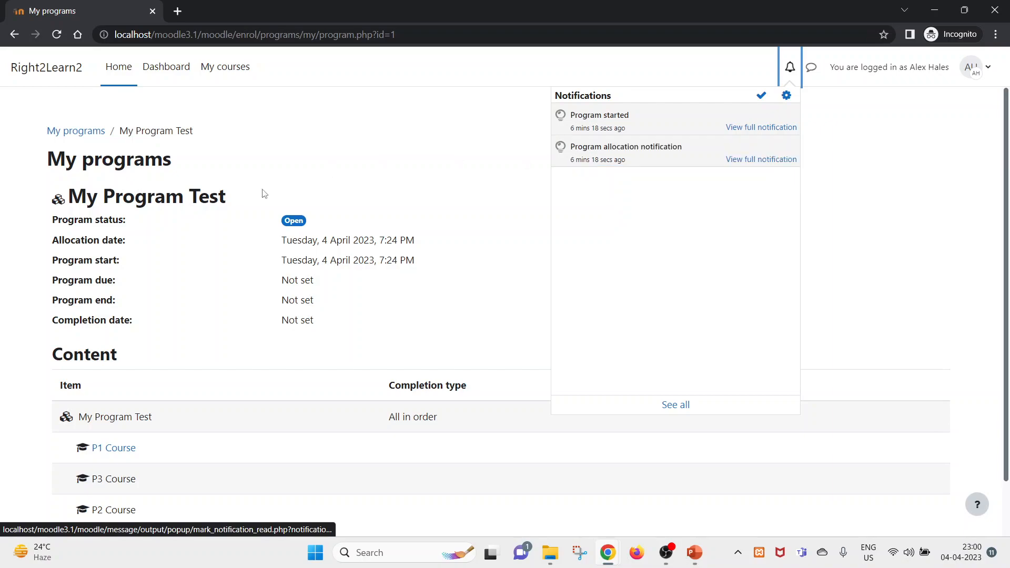
left_click_drag(69, 198, 189, 198)
left_click(788, 65)
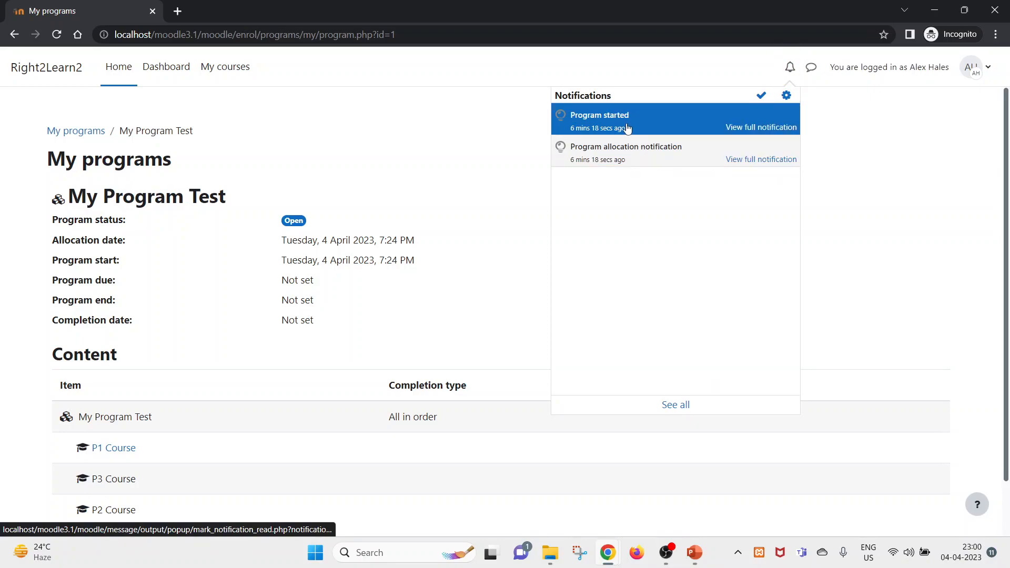
- In the admin window, check the program's Program started notification setting
key("alt+Tab")
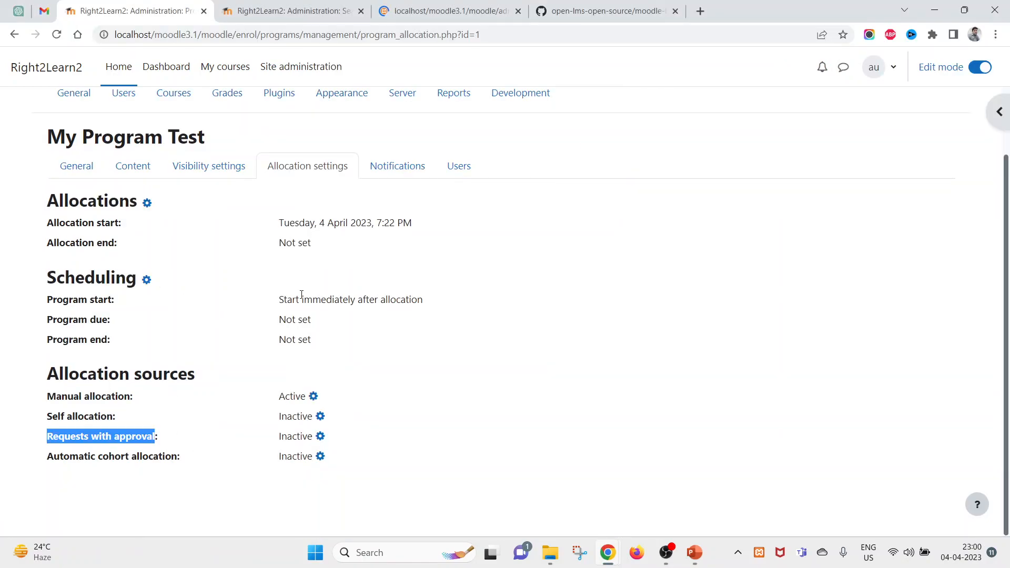
left_click(386, 180)
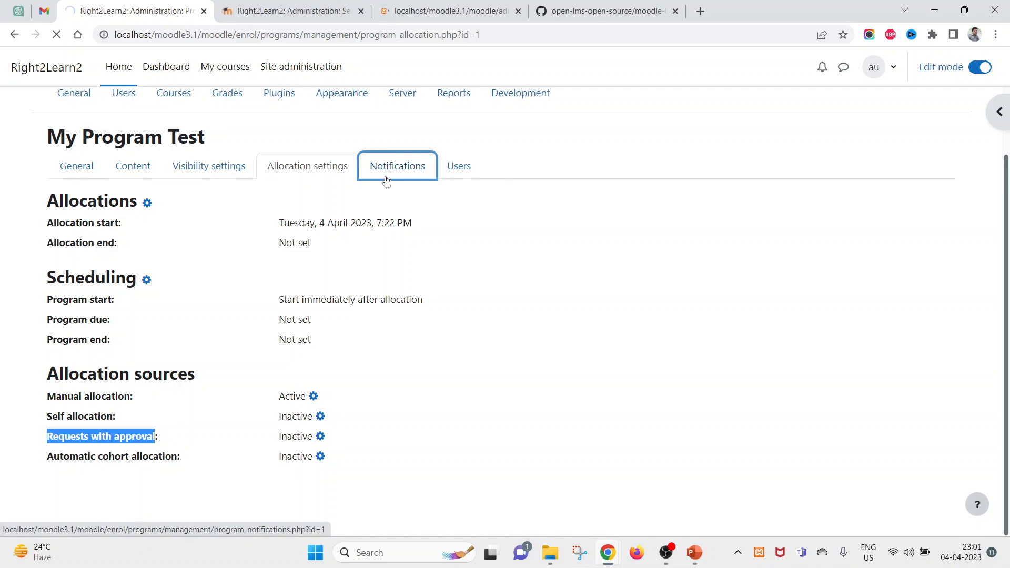
mouse_move(71, 300)
left_mouse_down()
mouse_move(303, 300)
mouse_move(280, 316)
mouse_move(95, 318)
mouse_move(59, 295)
left_mouse_up()
left_click(275, 309)
left_click(227, 300)
- As the student, read the full Program allocation notification and its program start date
key("alt+Tab")
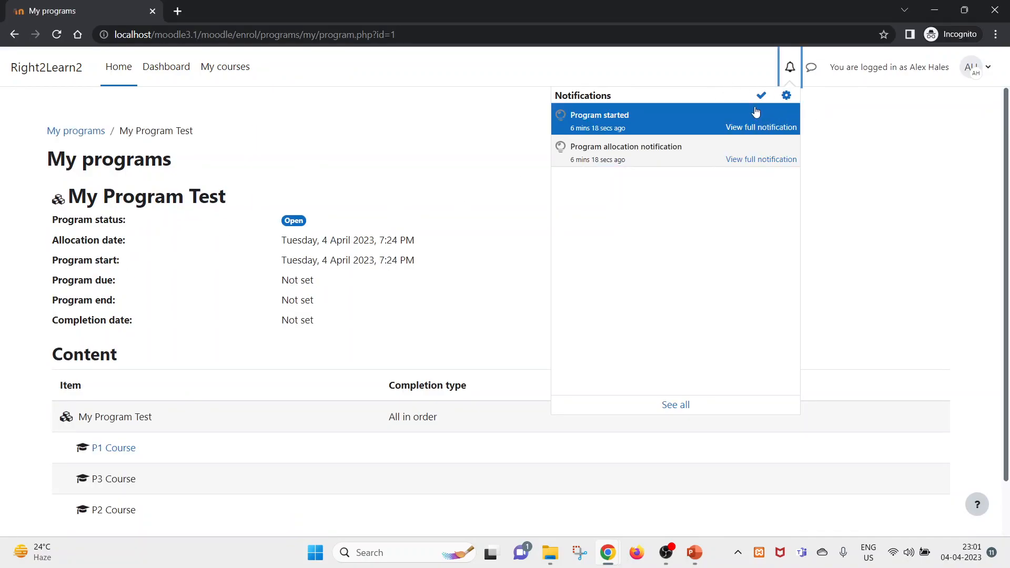
left_click(791, 67)
left_click(790, 67)
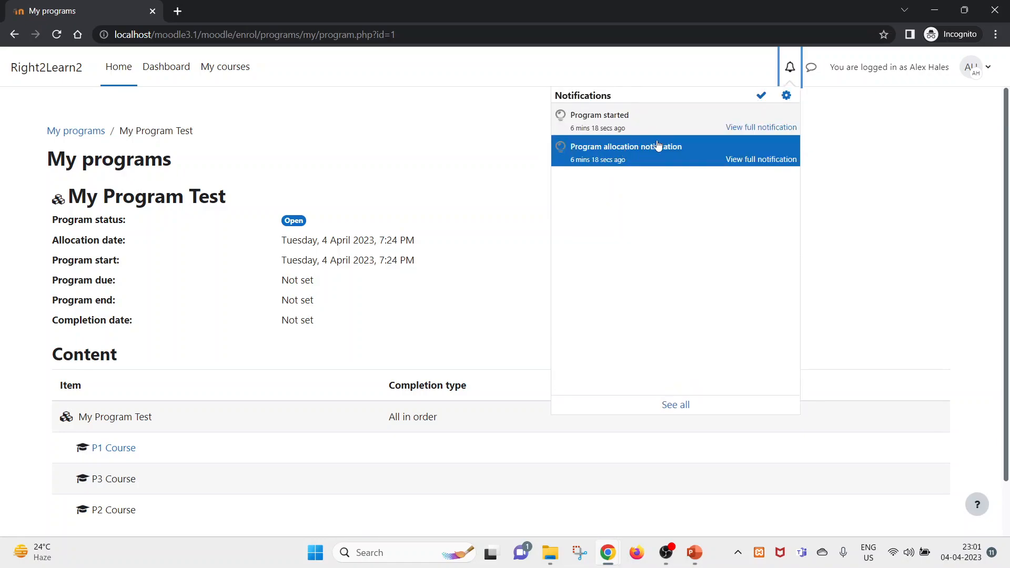
left_click(751, 161)
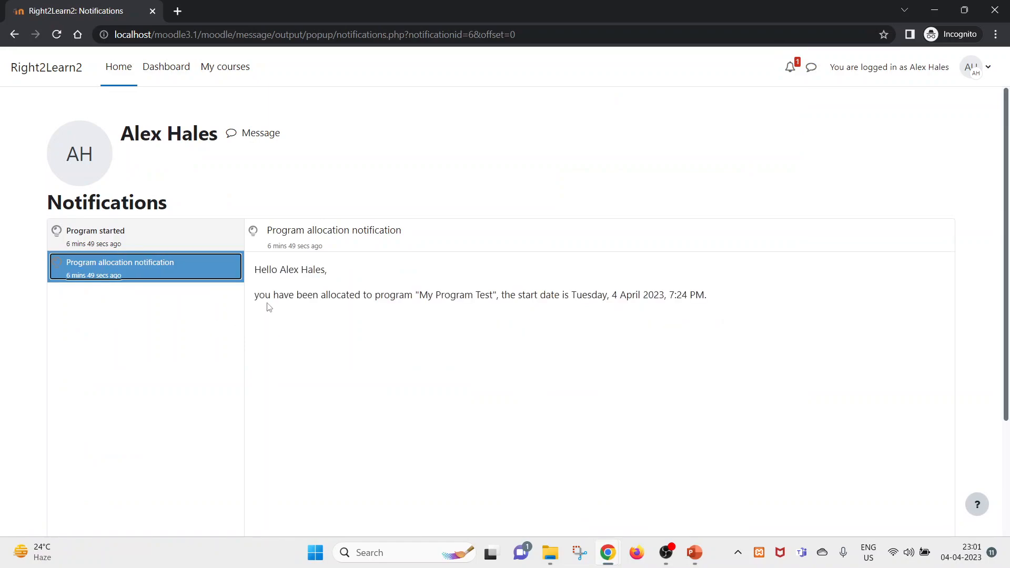
double_click(454, 295)
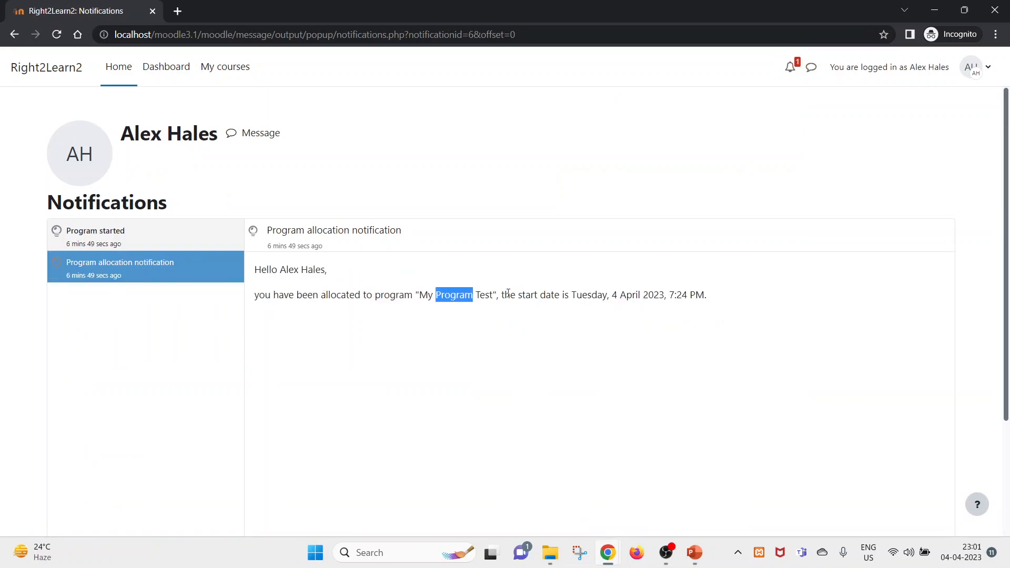
left_click(510, 294)
left_click_drag(541, 295, 770, 288)
left_click(837, 284)
- Go to the program from the allocation notification, then open the Program started notification
left_click(791, 67)
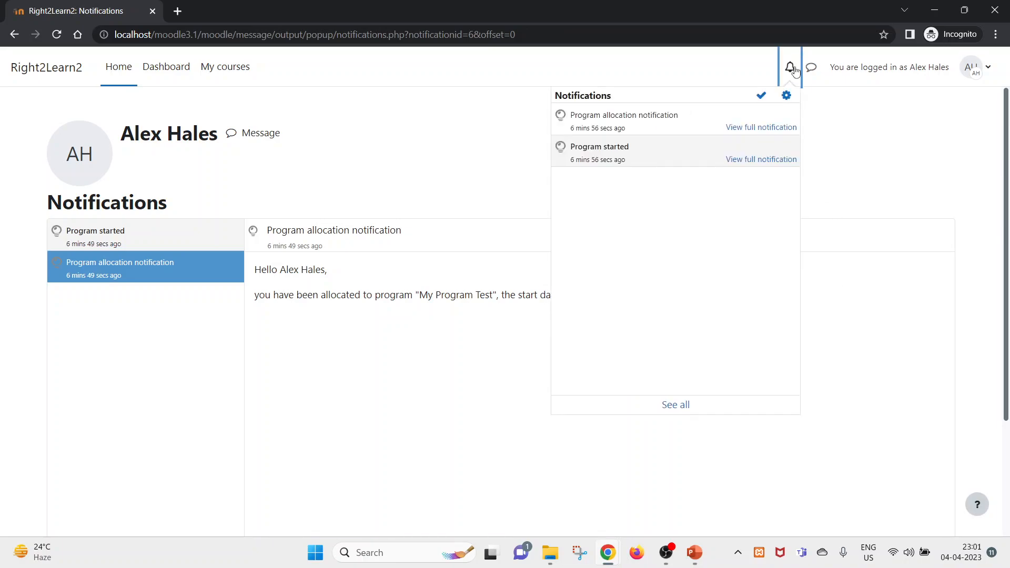
left_click(617, 121)
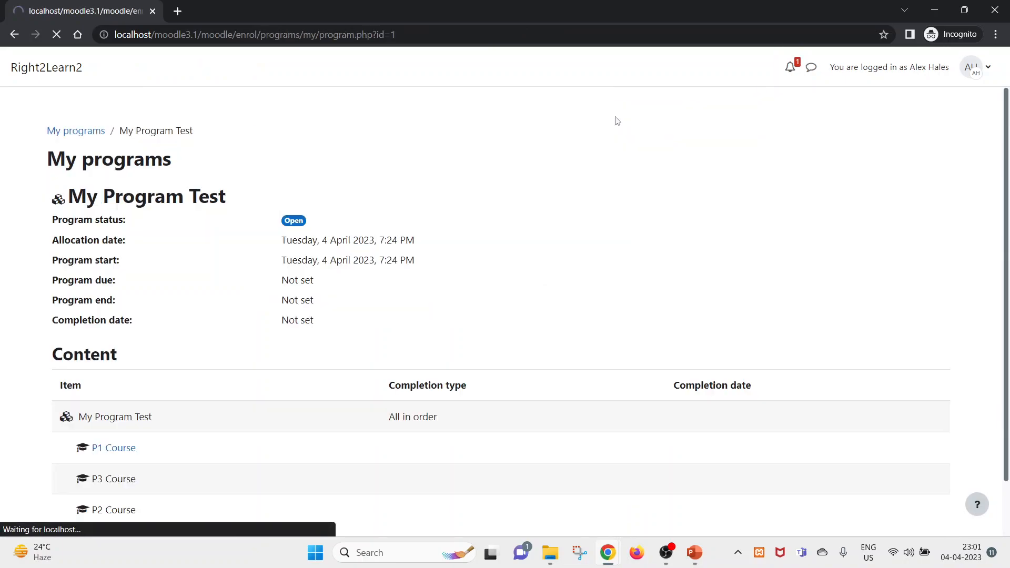
left_click(790, 67)
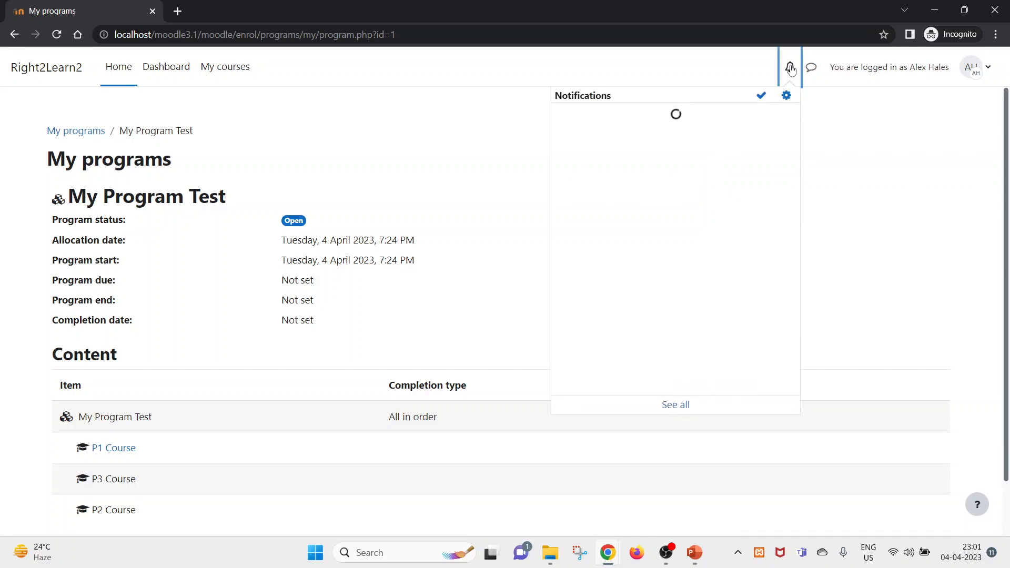
left_click(622, 156)
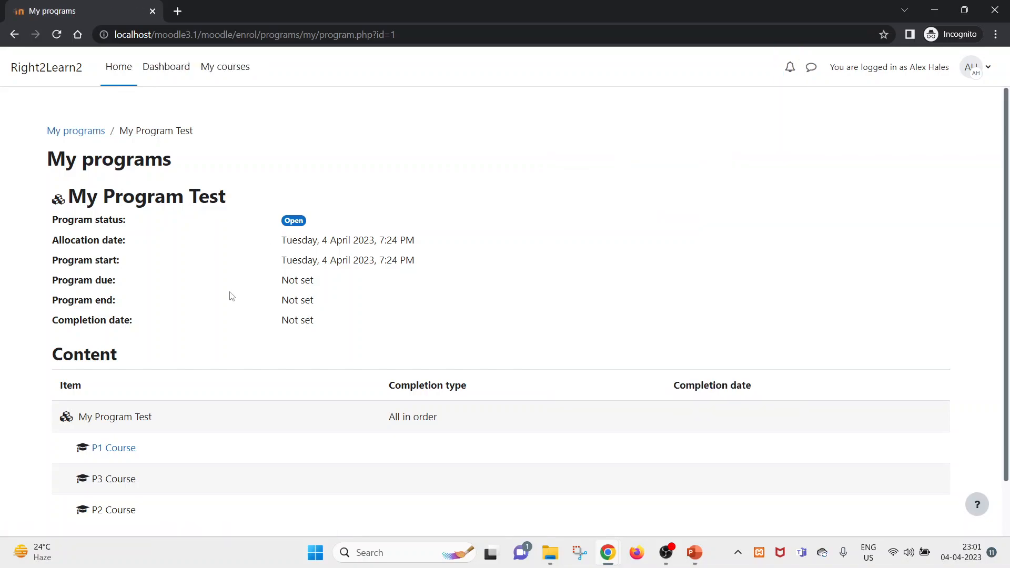
scroll(187, 456, "down", 2)
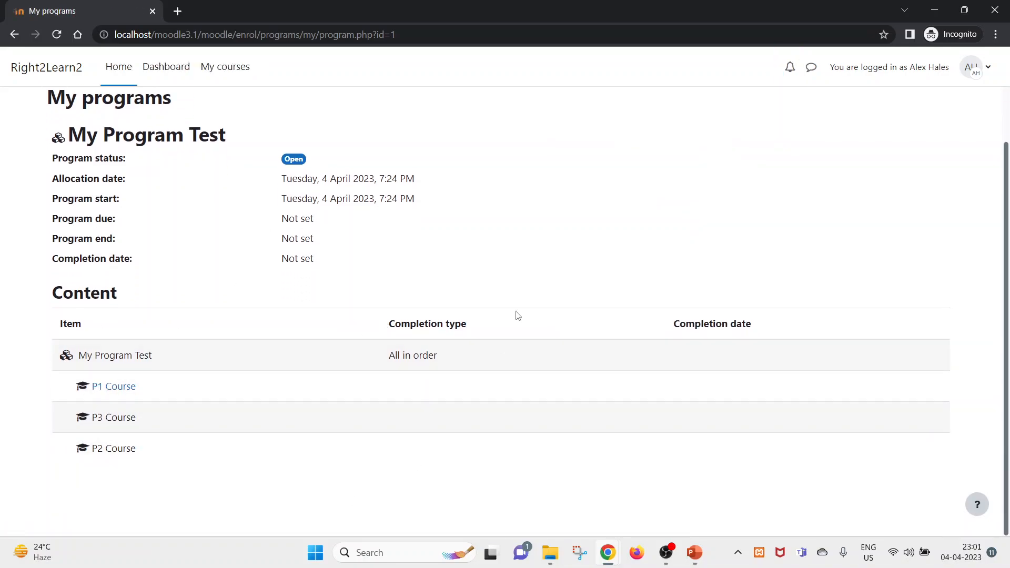
- Rerun cron by reloading the admin's cron.php page
mouse_move(600, 559)
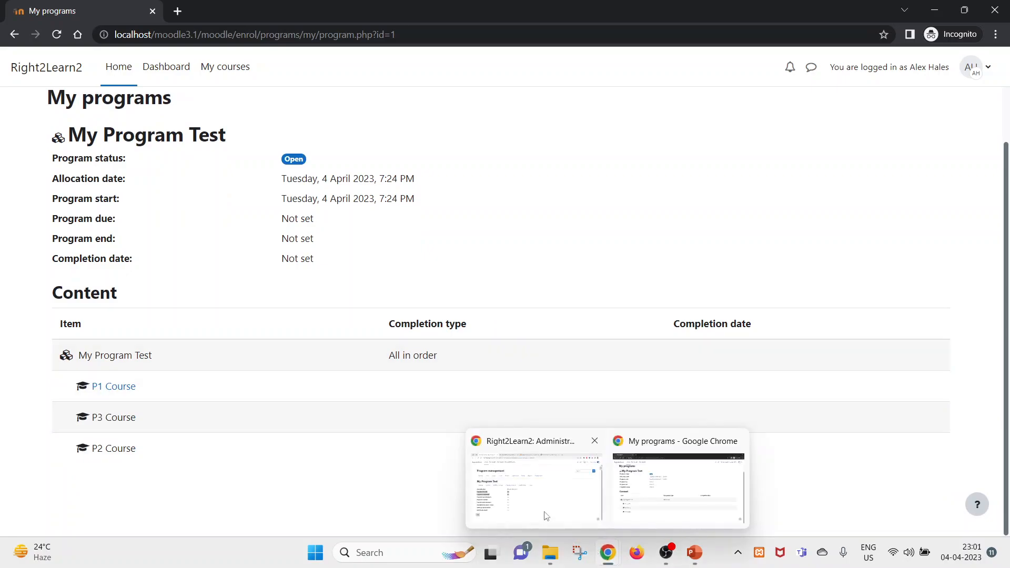
left_click(532, 487)
left_click(460, 6)
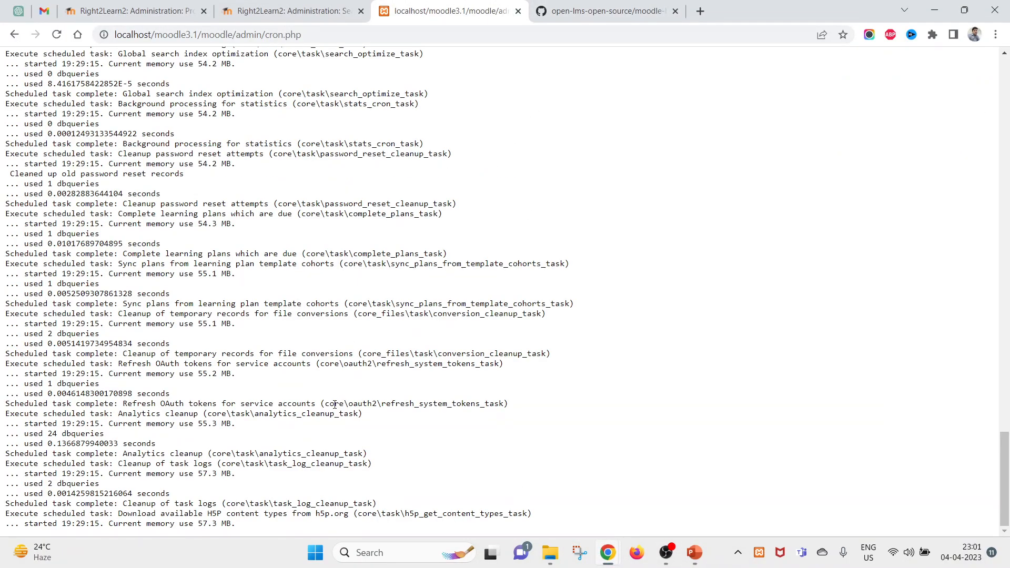
scroll(271, 278, "up", 20)
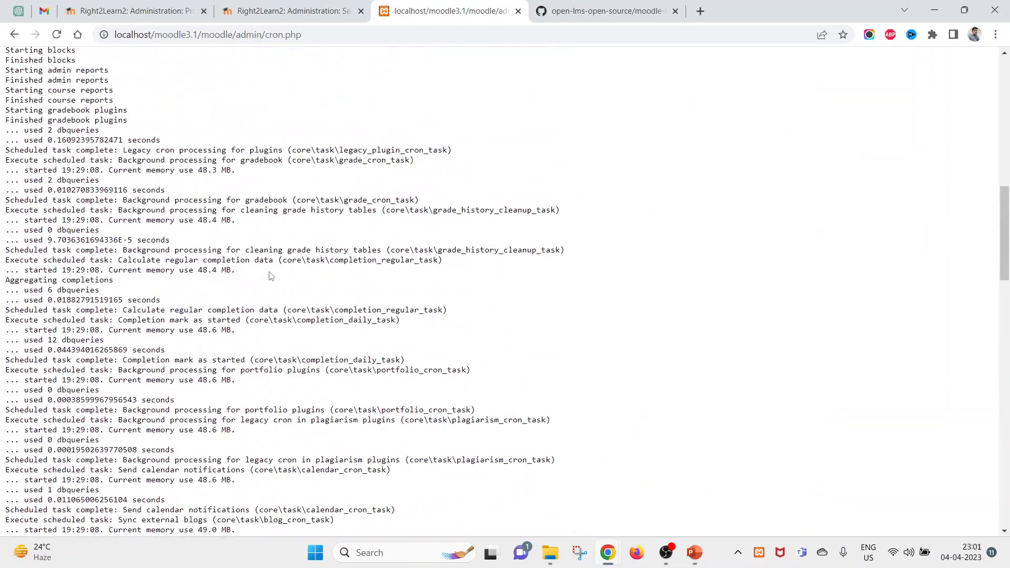
right_click(339, 132)
left_click(350, 165)
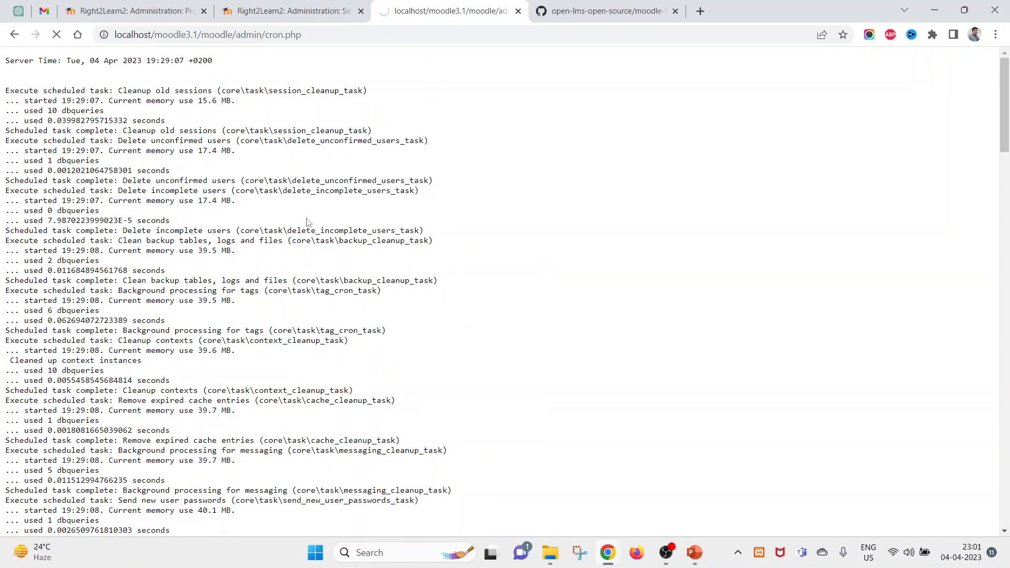
- Reload the student's My programs page and open P1 Course, showing Topic 1 marked Done
mouse_move(613, 557)
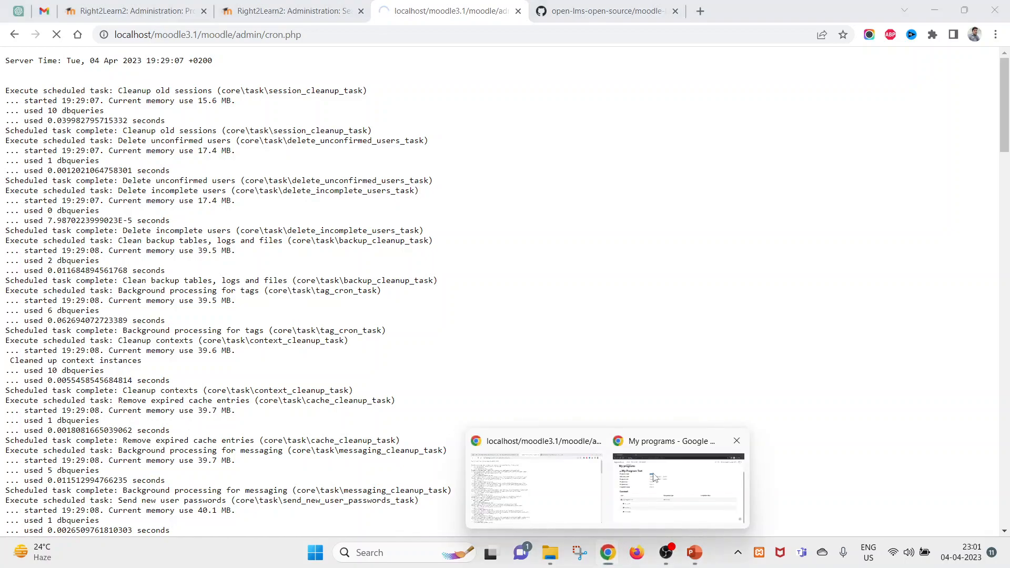
left_click(653, 510)
right_click(386, 201)
left_click(444, 243)
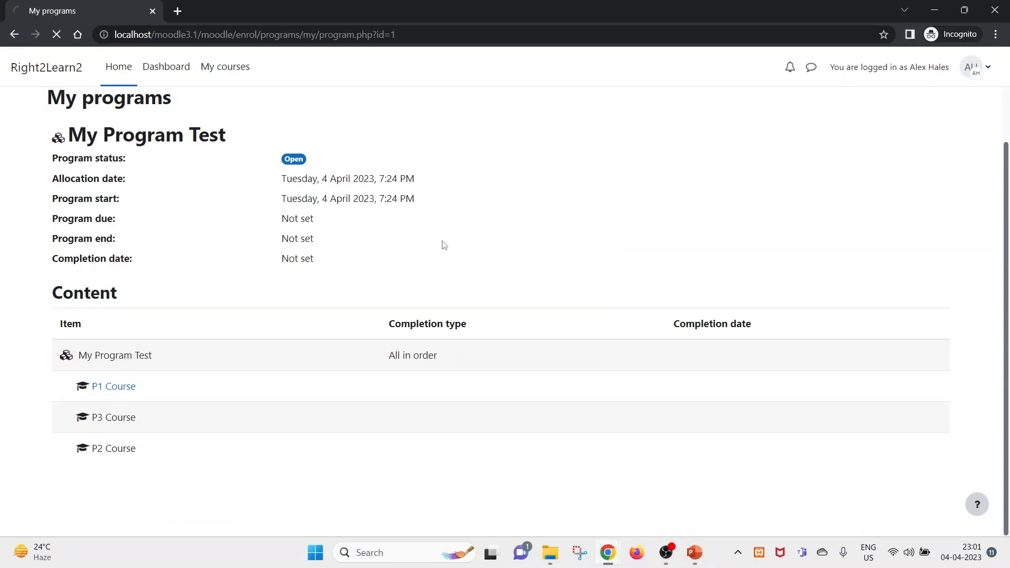
left_click(114, 387)
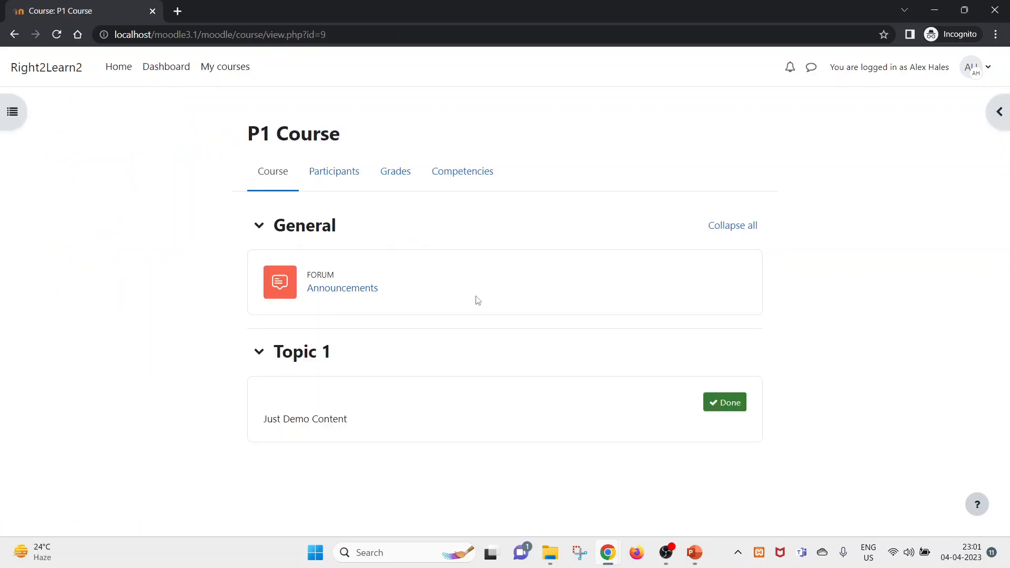
- Return to the admin's Site administration search results for 'cron'
mouse_move(603, 552)
left_click(531, 479)
left_click(274, 4)
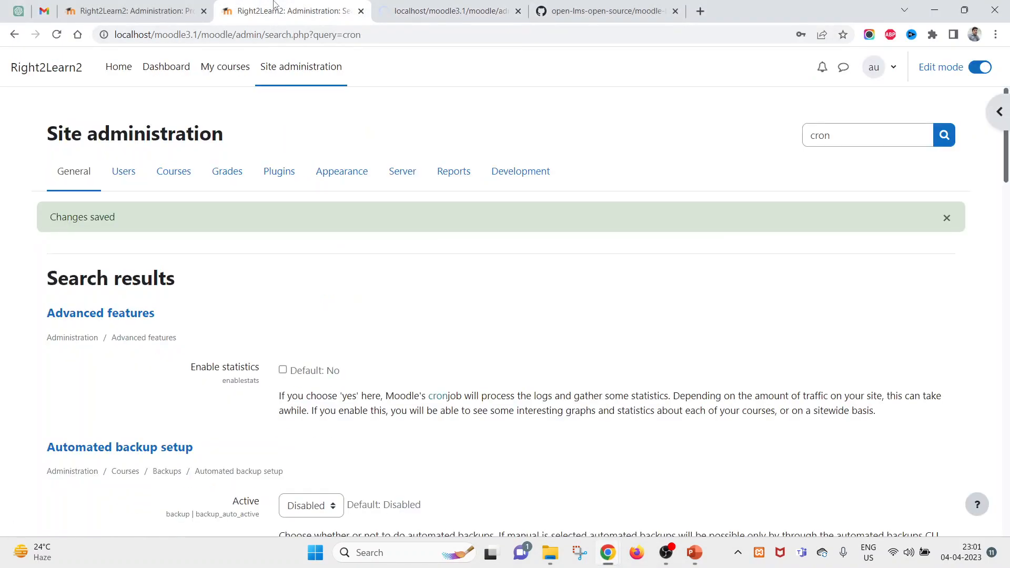
- View My Program Test's content list, open P1 Course, and come back to the list
left_click(158, 7)
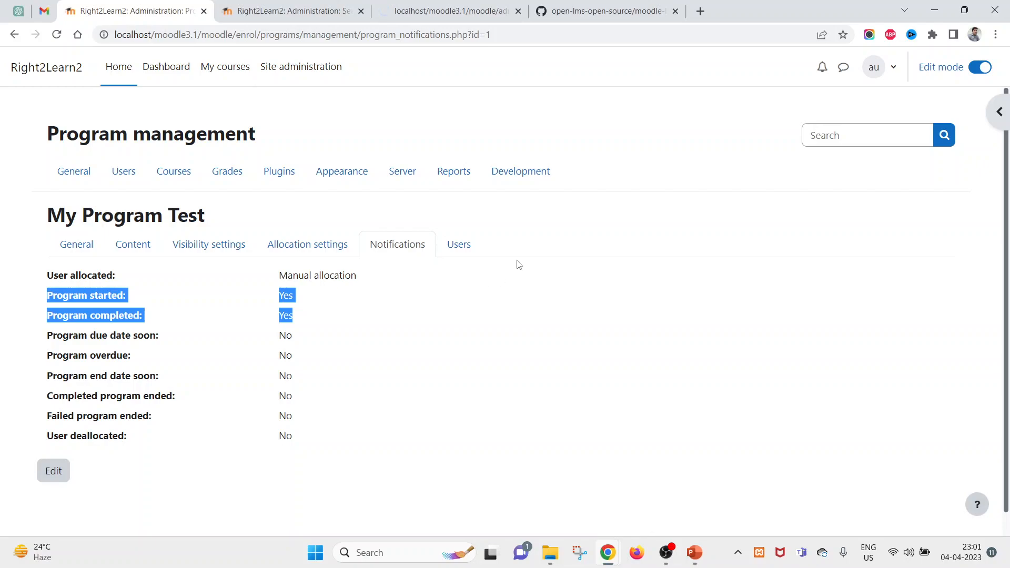
left_click(143, 245)
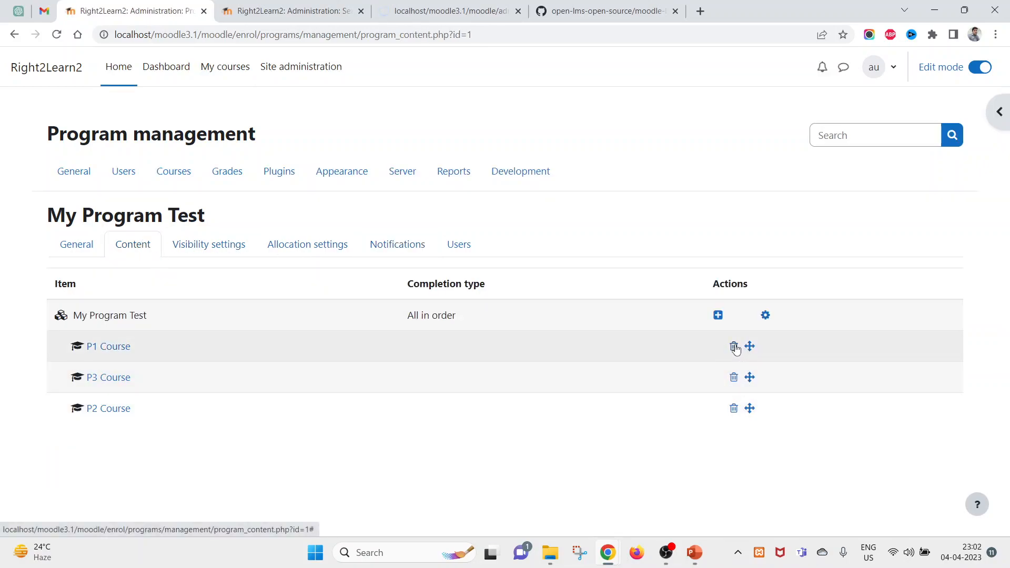
left_click(107, 351)
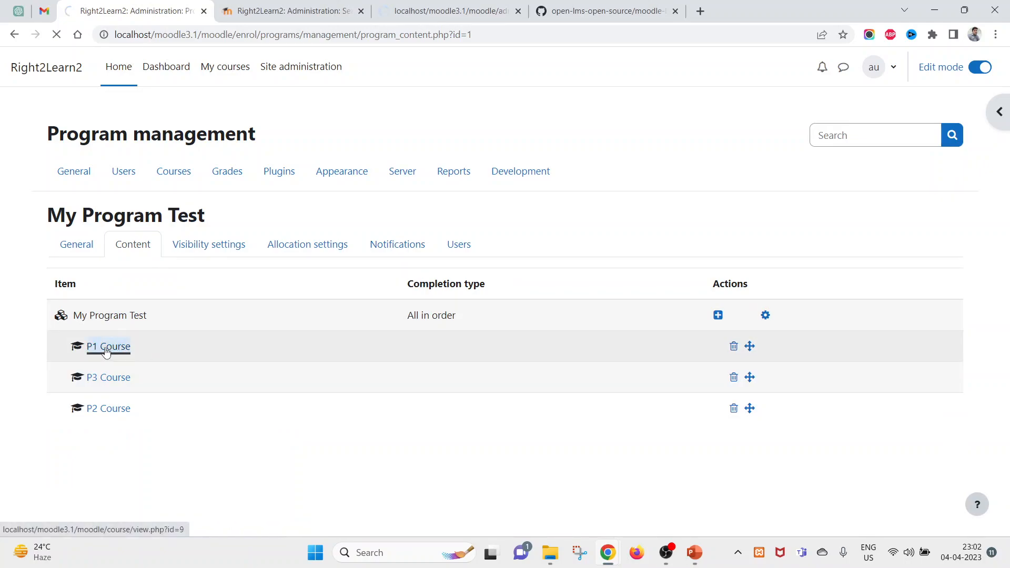
scroll(712, 347, "down", 3)
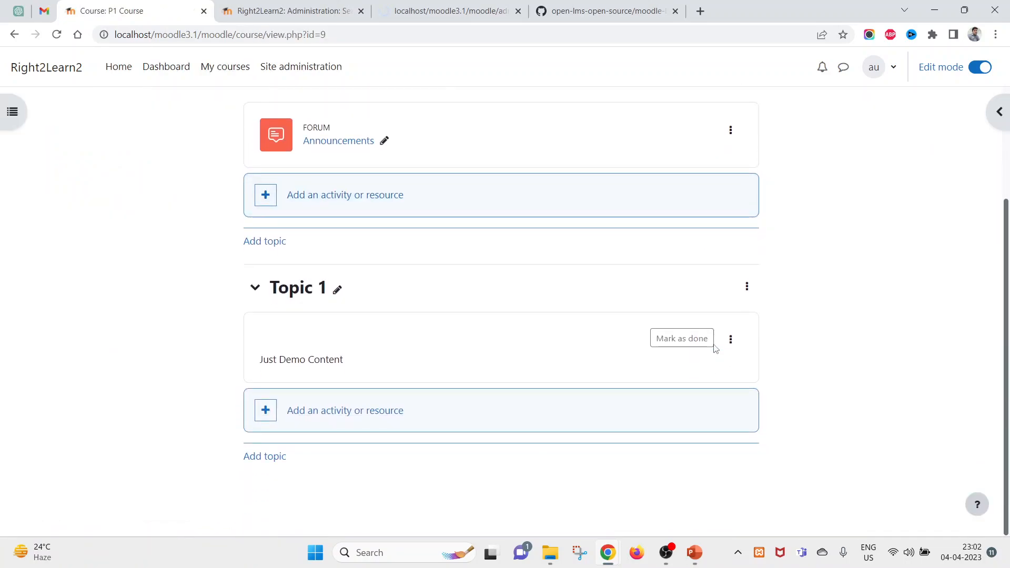
key("alt+Left")
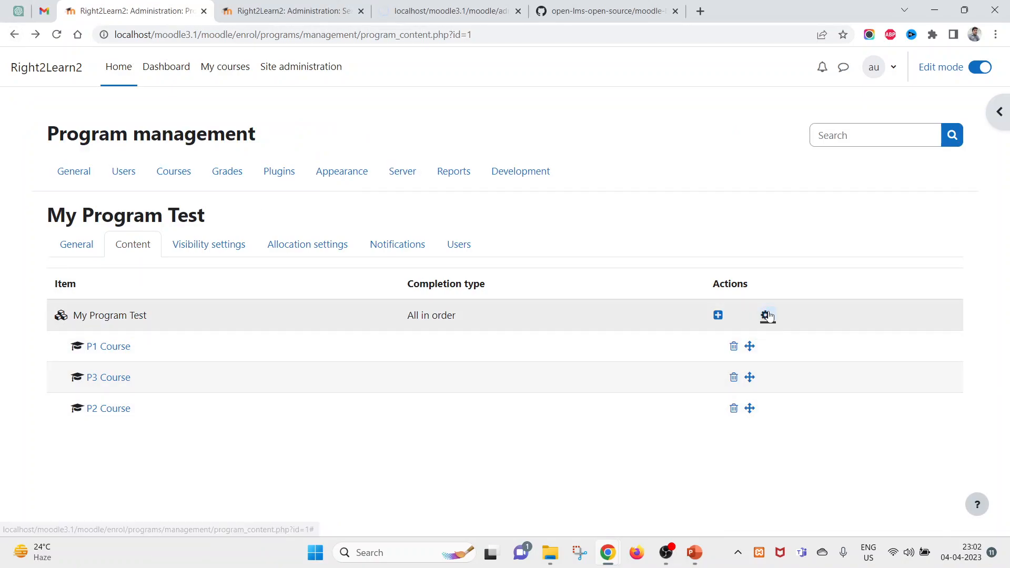
- Inspect the course set settings without changes, then view the visibility and allocation settings
left_click(766, 315)
left_click(749, 87)
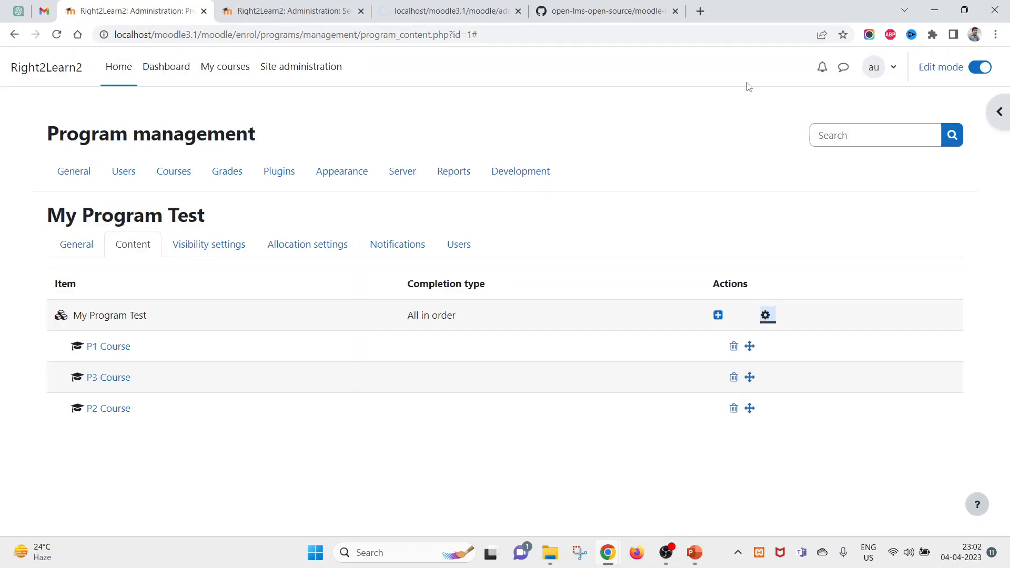
left_click(205, 248)
left_click(278, 252)
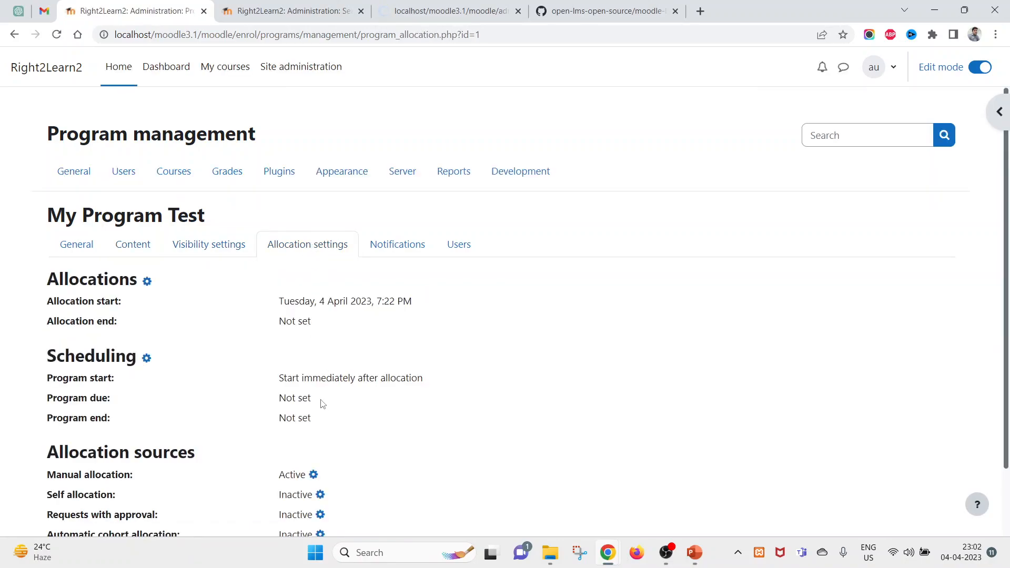
- Review the program's notifications and allocated users, checking the student's allocation dates without changes
scroll(319, 403, "down", 2)
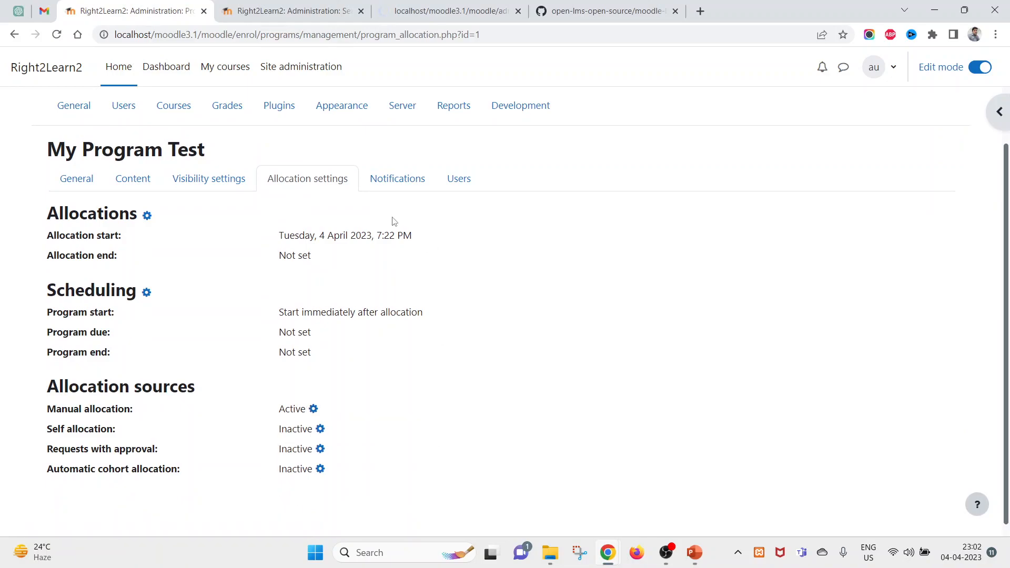
left_click(390, 190)
left_click(468, 246)
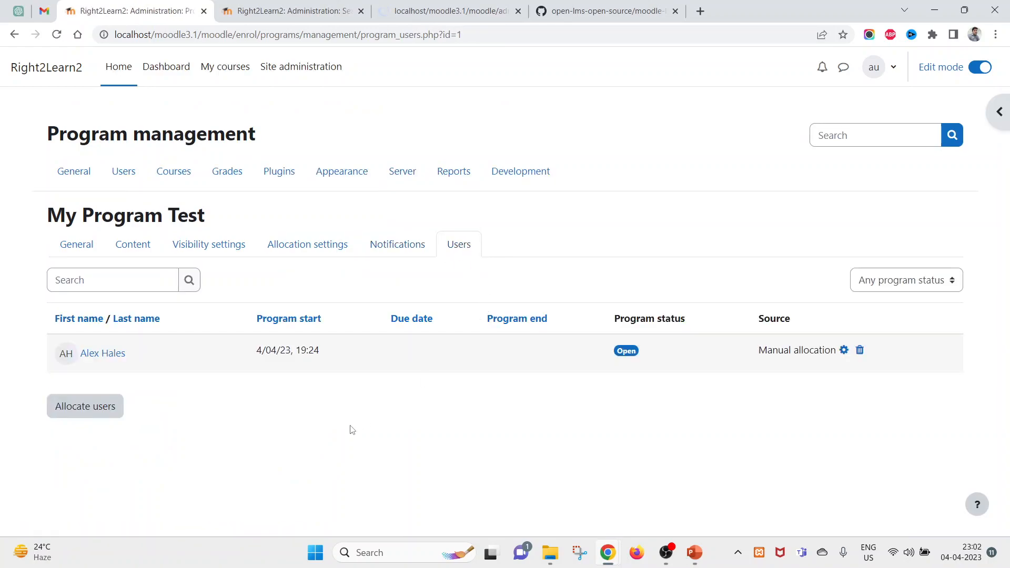
left_click(845, 350)
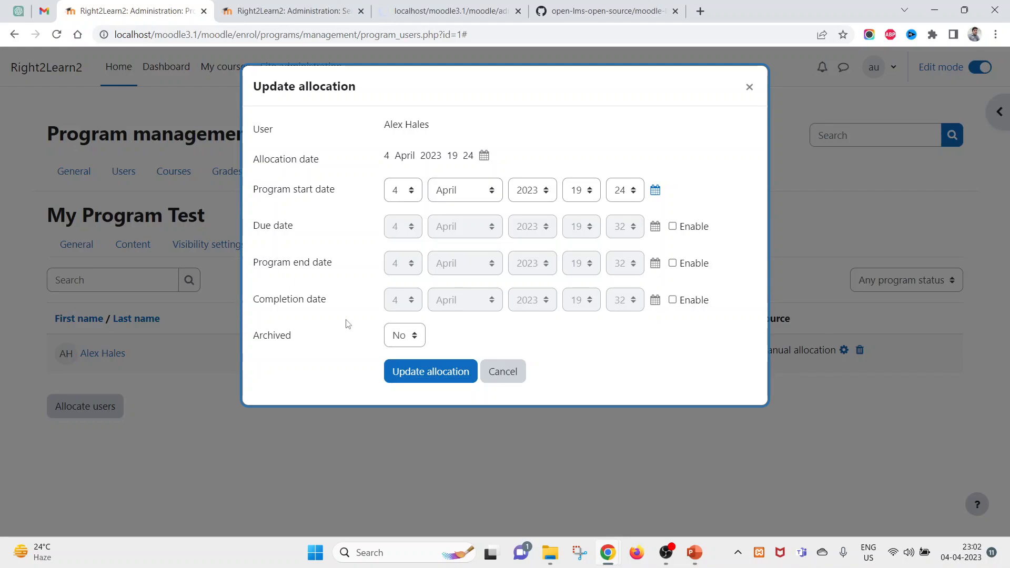
left_click(506, 379)
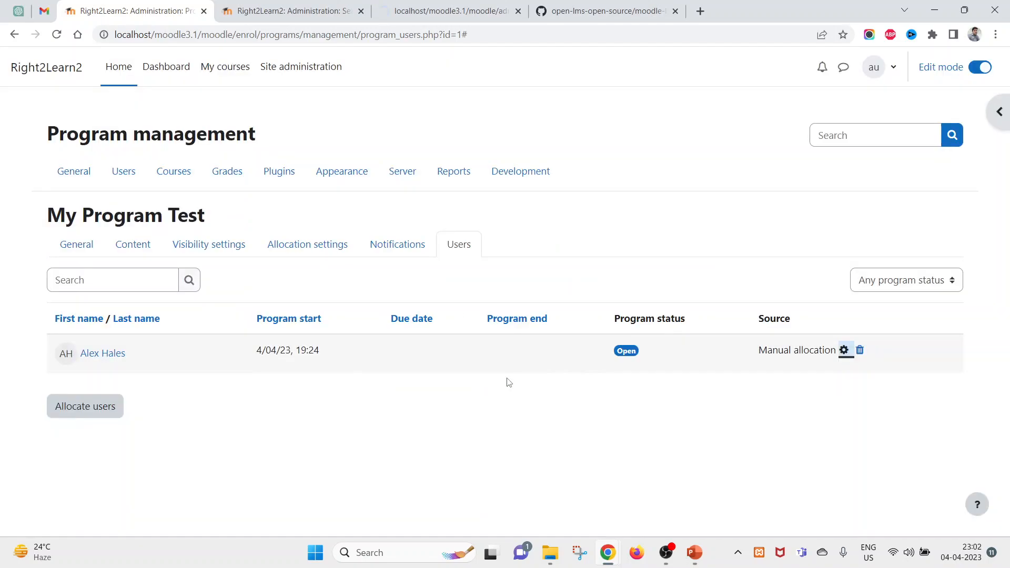
- Bring the student's P1 Course window forward to reload it
mouse_move(628, 551)
left_click(652, 482)
right_click(494, 130)
- Reload P1 Course and open its Announcements forum, which has no posts yet
left_click(545, 179)
left_click(350, 290)
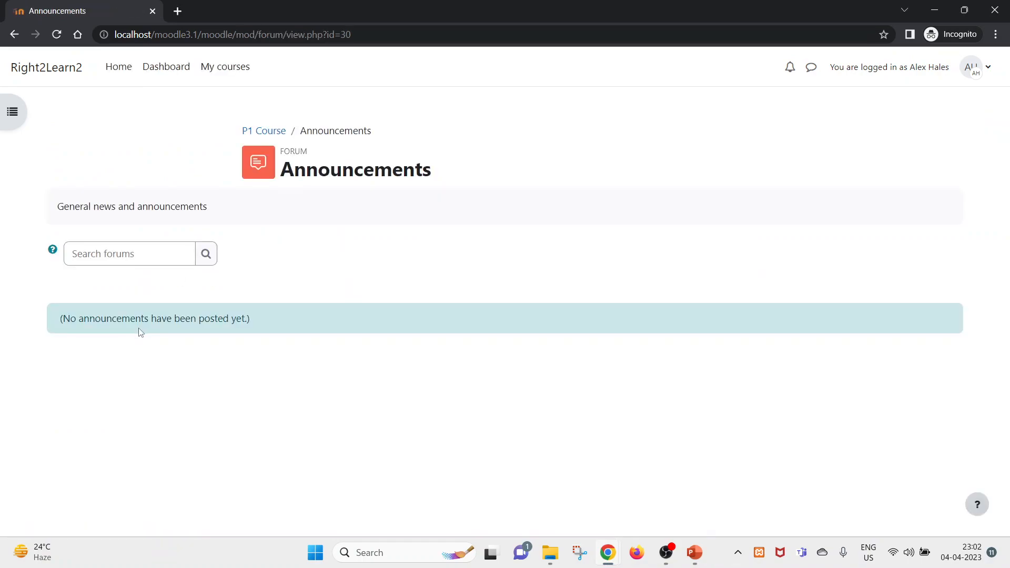
left_click_drag(271, 318, 116, 313)
- From the student's Dashboard, open My Program Test and then P1 Course
left_click(46, 67)
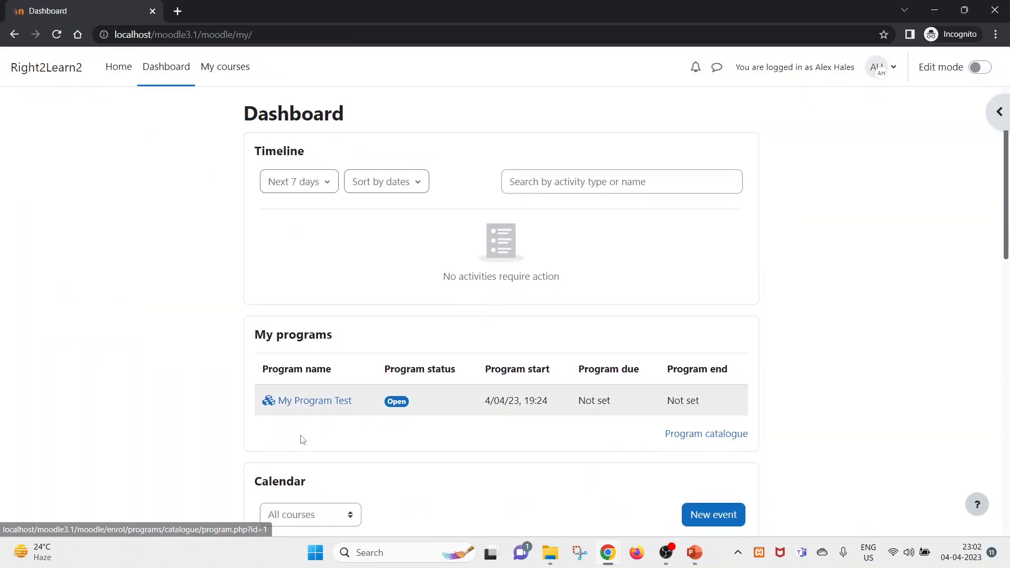
scroll(303, 440, "down", 2)
left_click(333, 297)
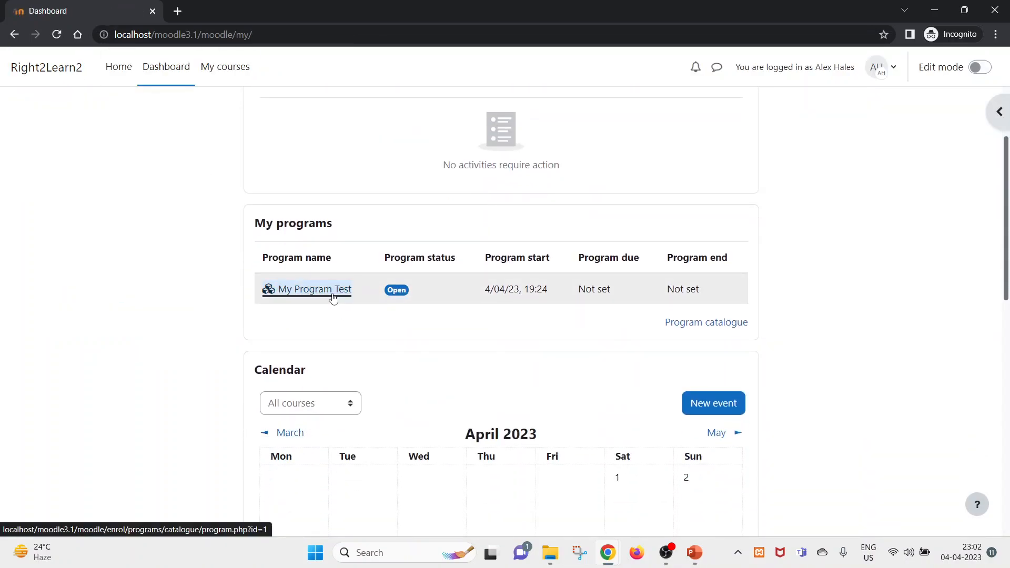
scroll(350, 357, "down", 1)
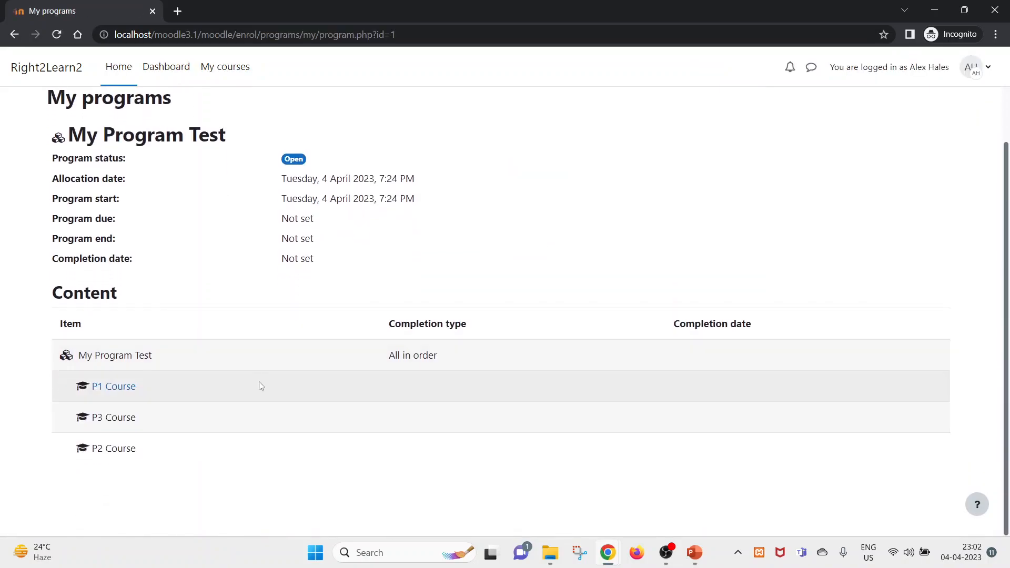
left_click(122, 387)
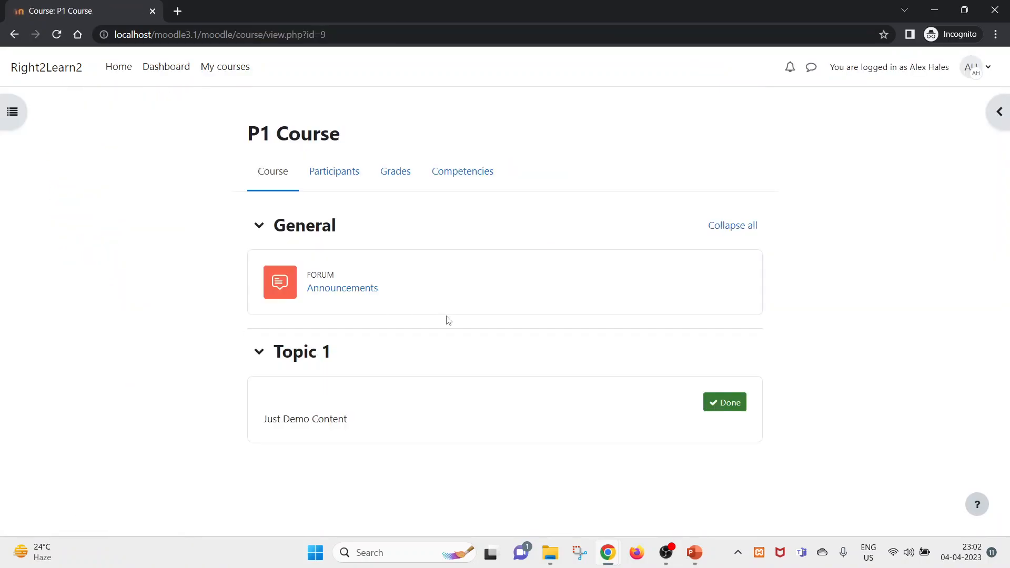
- Check P1 Course's Participants, Grades and Competencies pages as the student
left_click(338, 172)
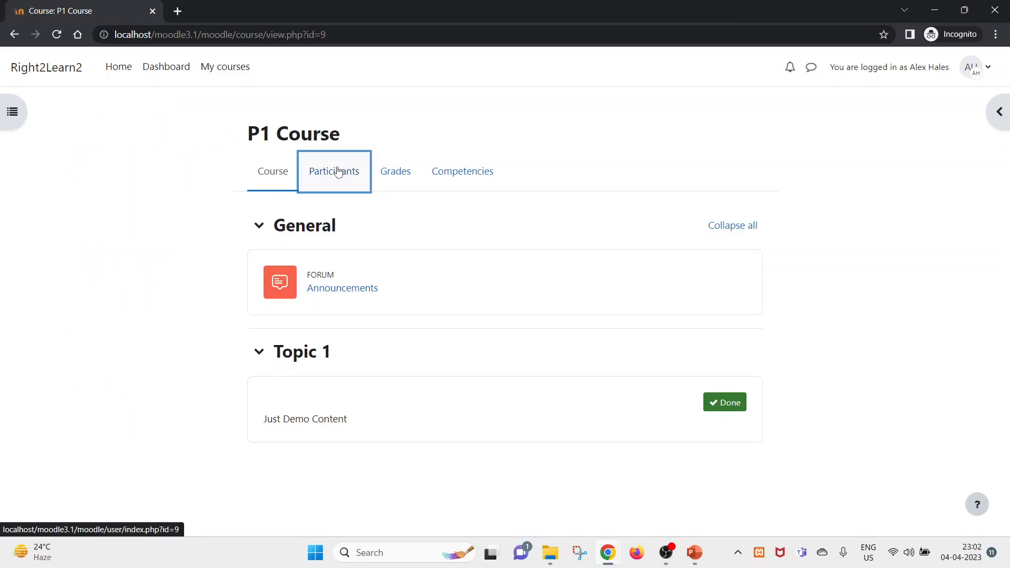
scroll(277, 377, "down", 1)
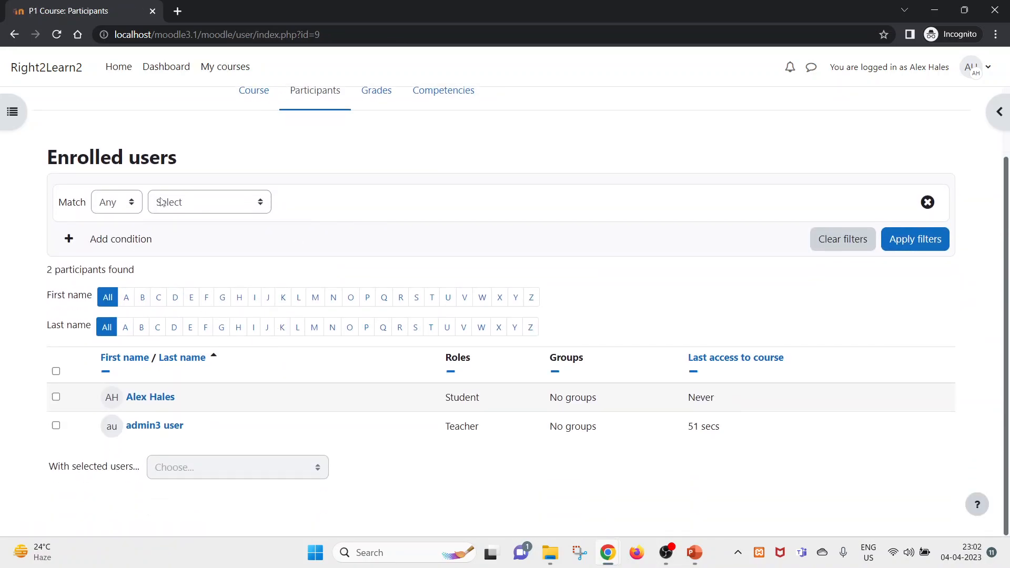
left_click_drag(731, 447, 444, 427)
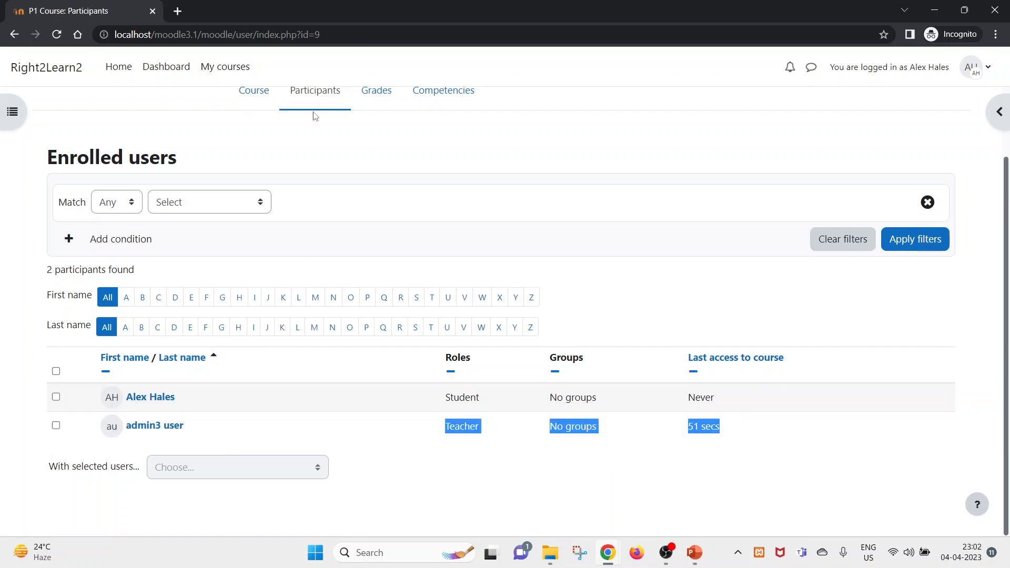
left_click(385, 106)
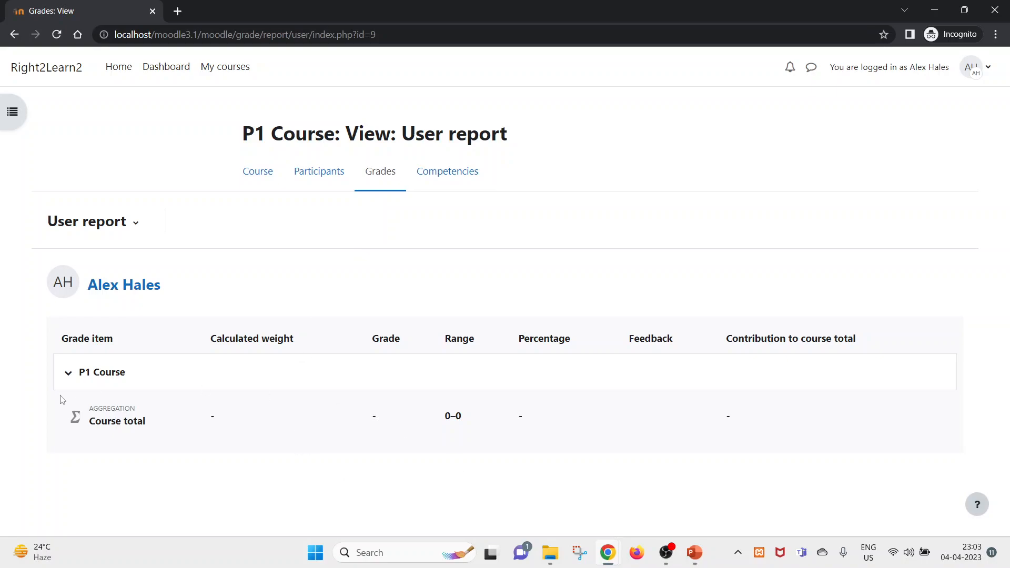
left_click(65, 377)
left_click(449, 168)
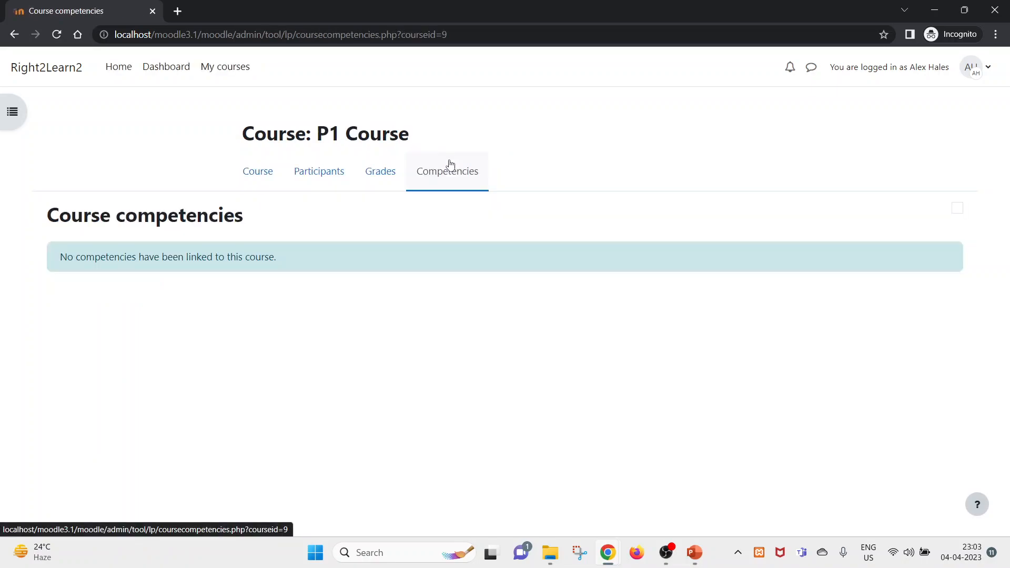
- Return to the student's Dashboard and course list, then switch to the admin window
left_click(168, 77)
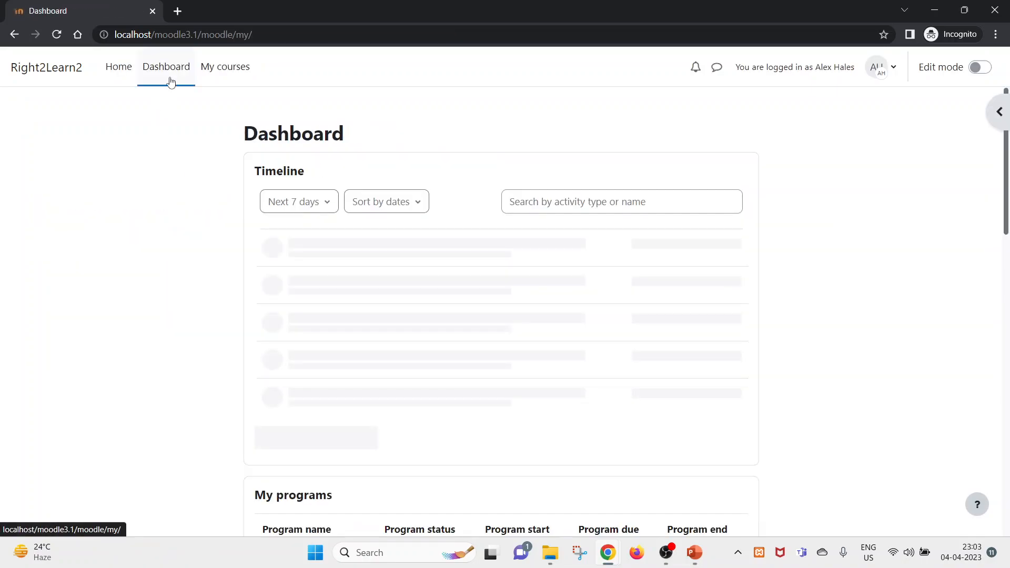
scroll(399, 390, "down", 3)
scroll(399, 404, "up", 3)
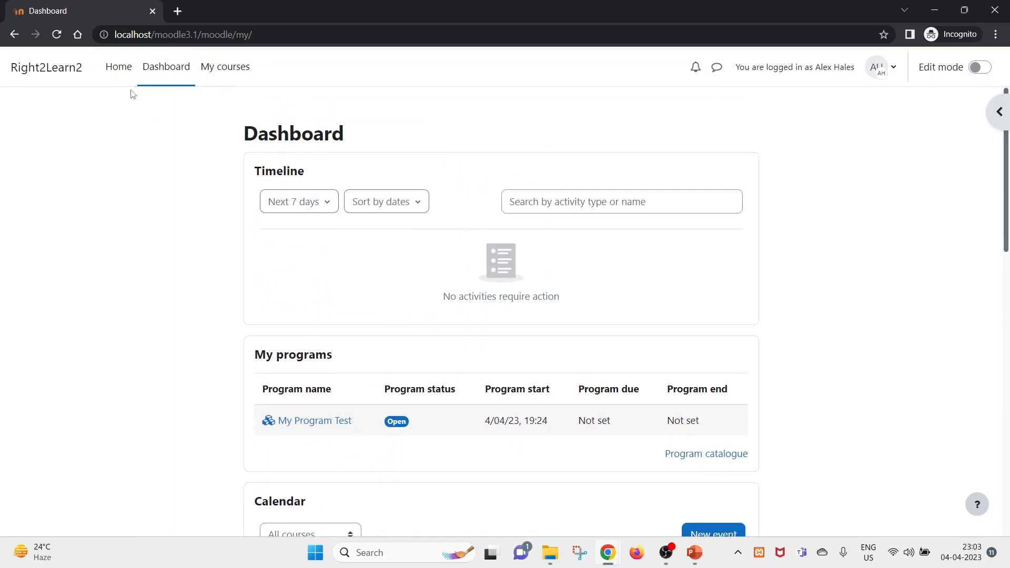
left_click(198, 74)
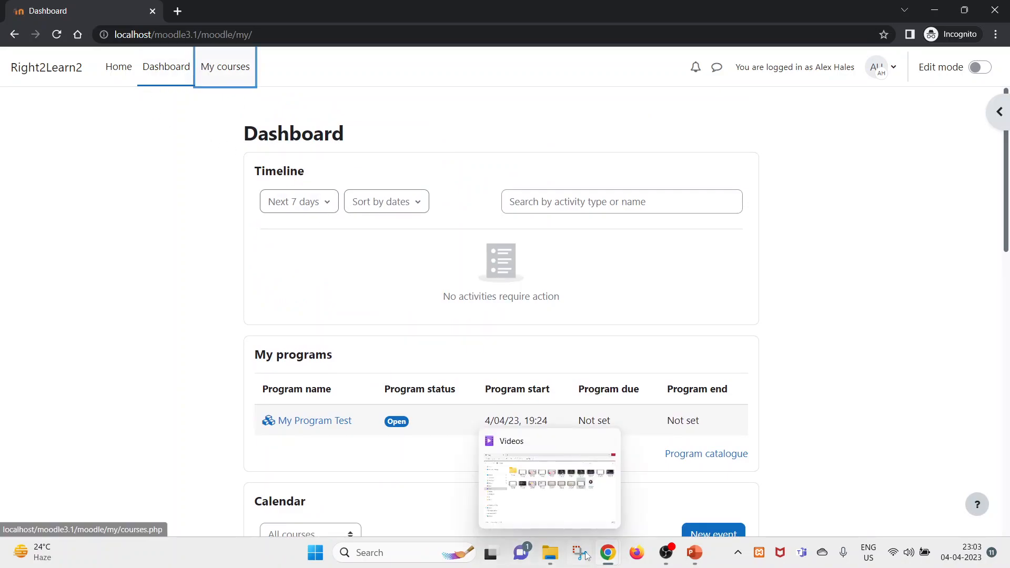
mouse_move(608, 553)
left_click(531, 484)
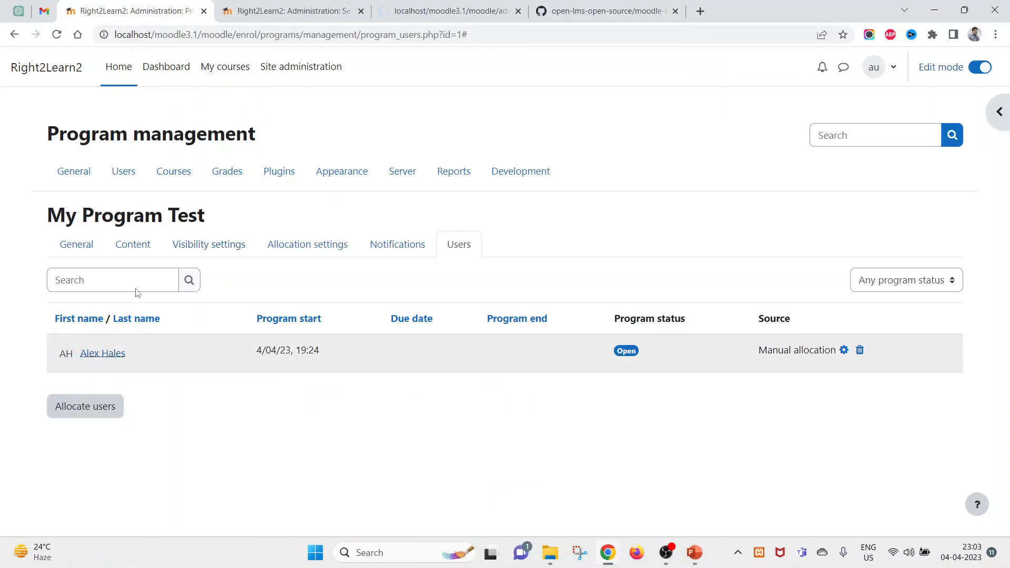
- As admin, view the course list and My Program Test's content page
left_click(428, 11)
left_click(279, 11)
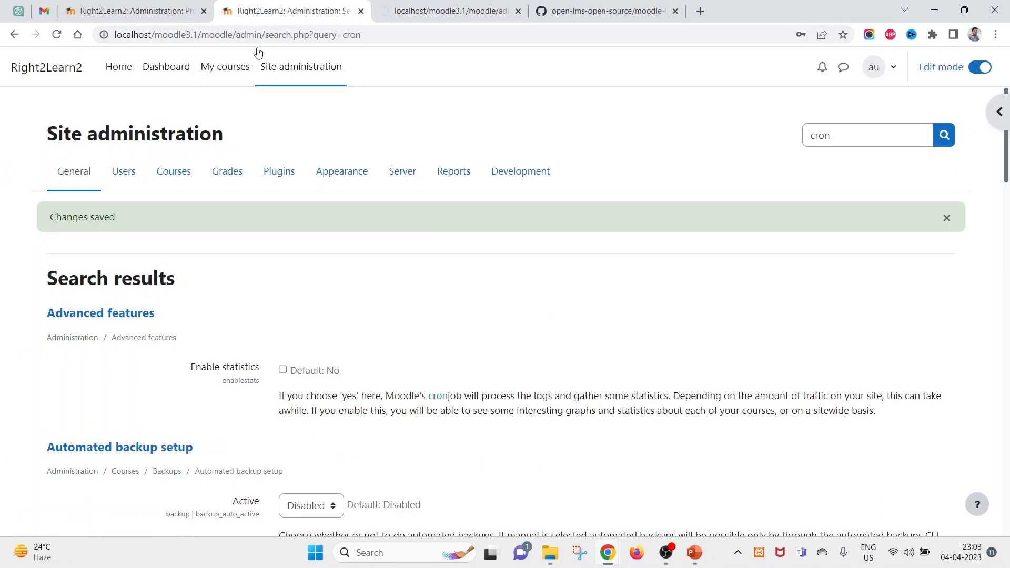
left_click(222, 71)
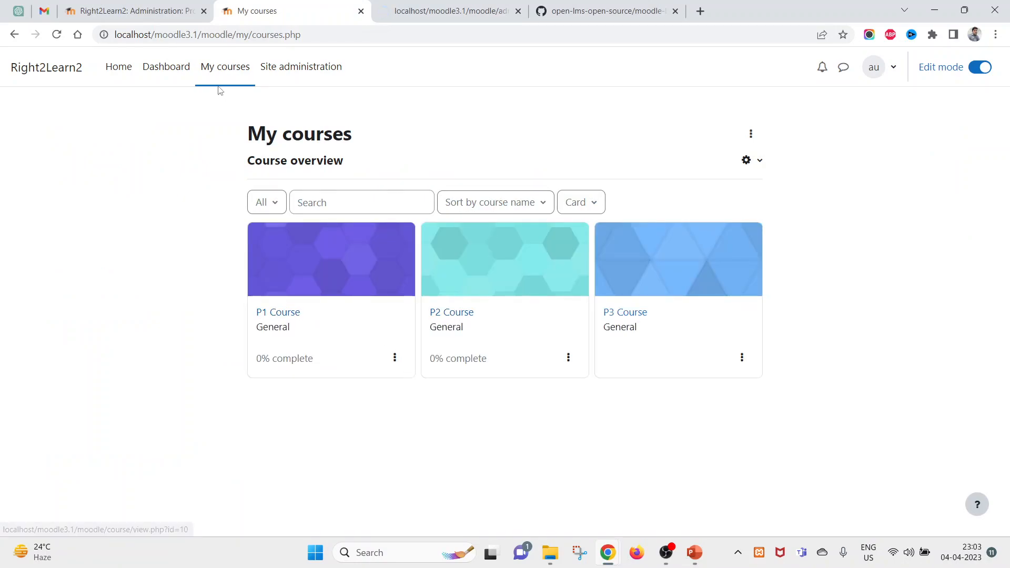
left_click(151, 6)
left_click(129, 238)
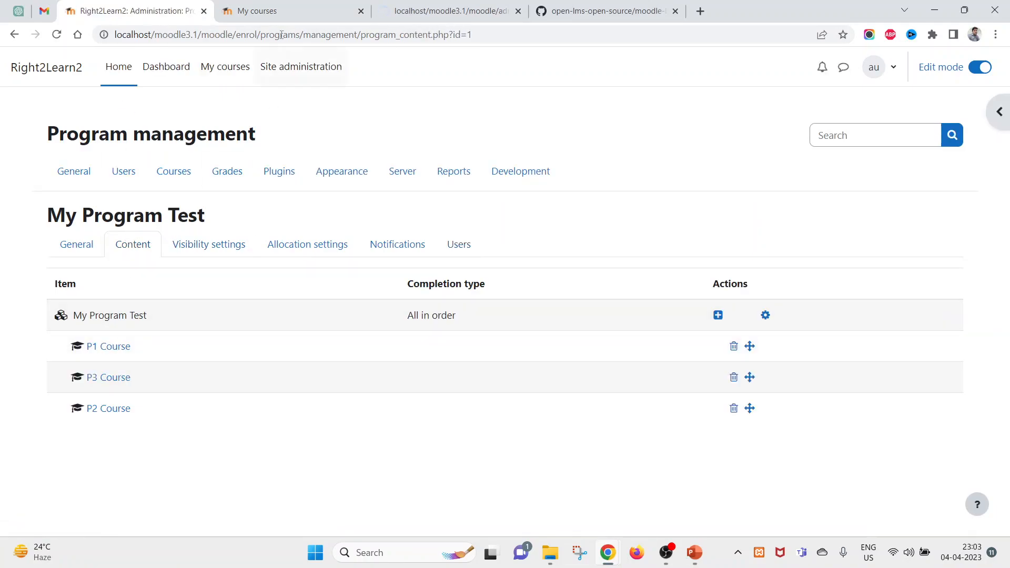
- Open P3 Course from the enrolled courses and note its address, then switch to the student's dashboard
left_click(263, 10)
left_click(625, 313)
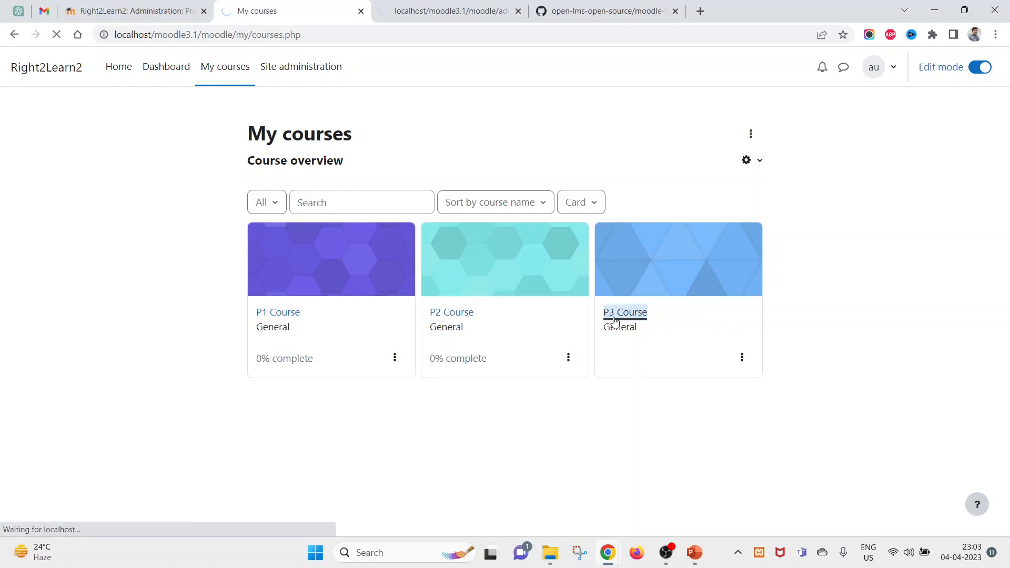
left_click_drag(198, 34, 418, 28)
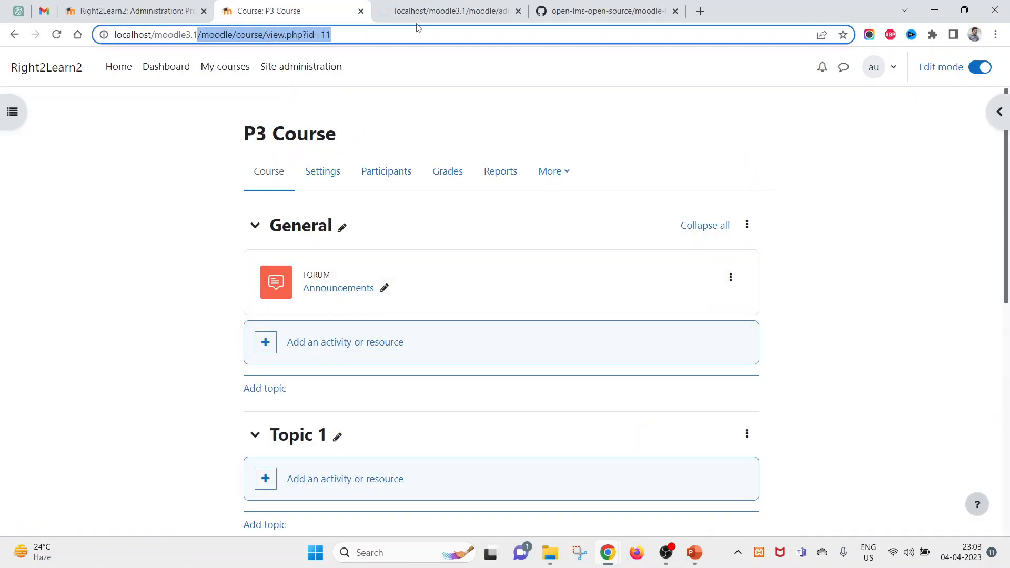
left_click(608, 553)
left_click(661, 502)
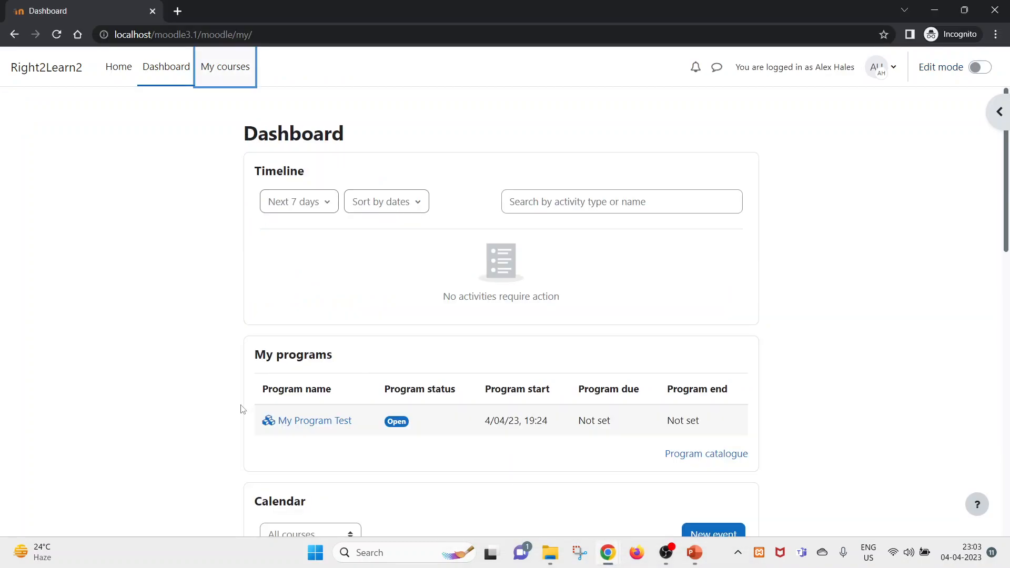
- As the student, open My Program Test and then P1 Course
left_click(307, 424)
scroll(139, 382, "down", 1)
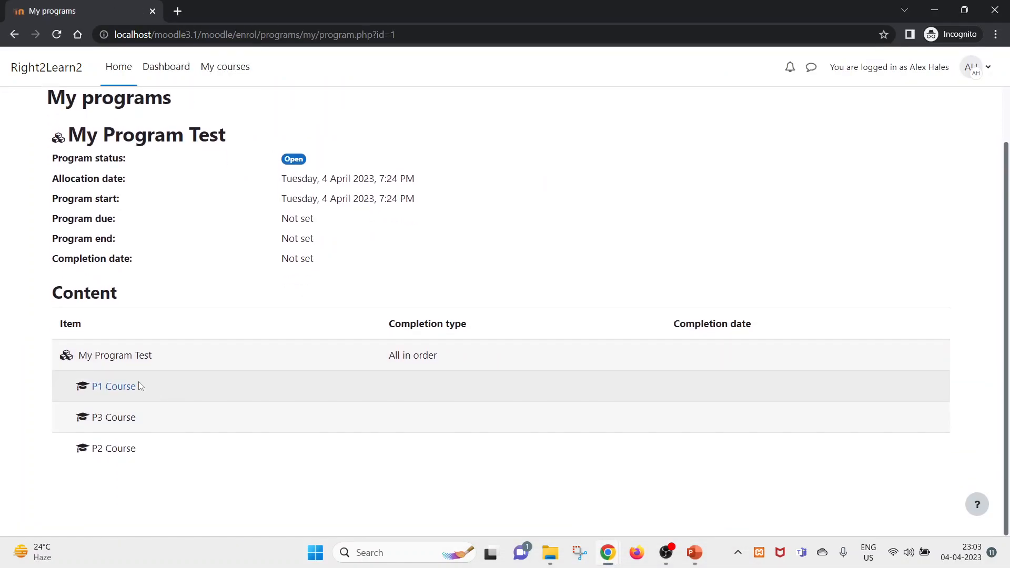
left_click(124, 390)
- Change the course URL id to 11 to reach P3 Course, and continue past the enrolment refusal
left_click_drag(320, 33, 353, 32)
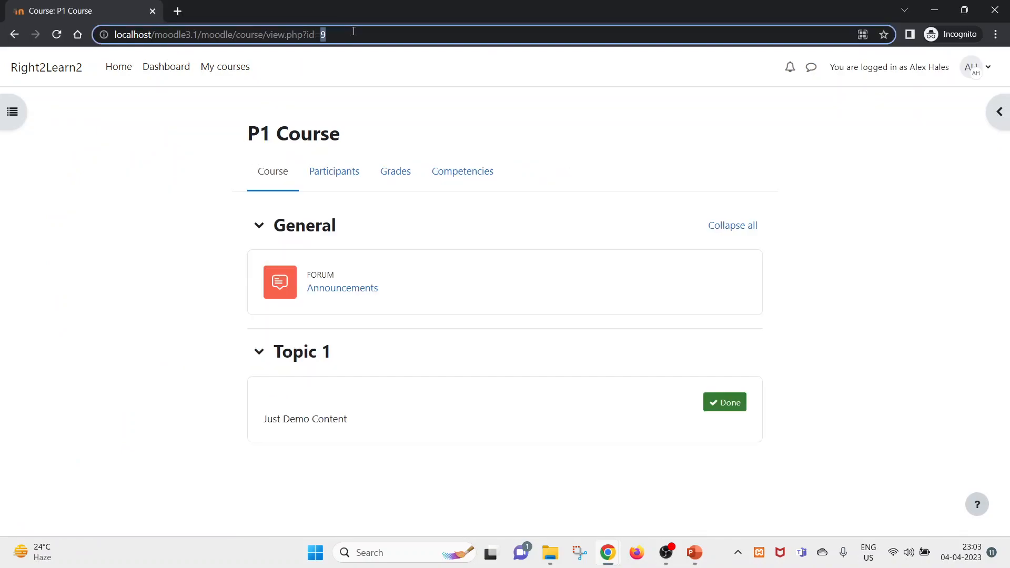
type("11")
key("shift+Return")
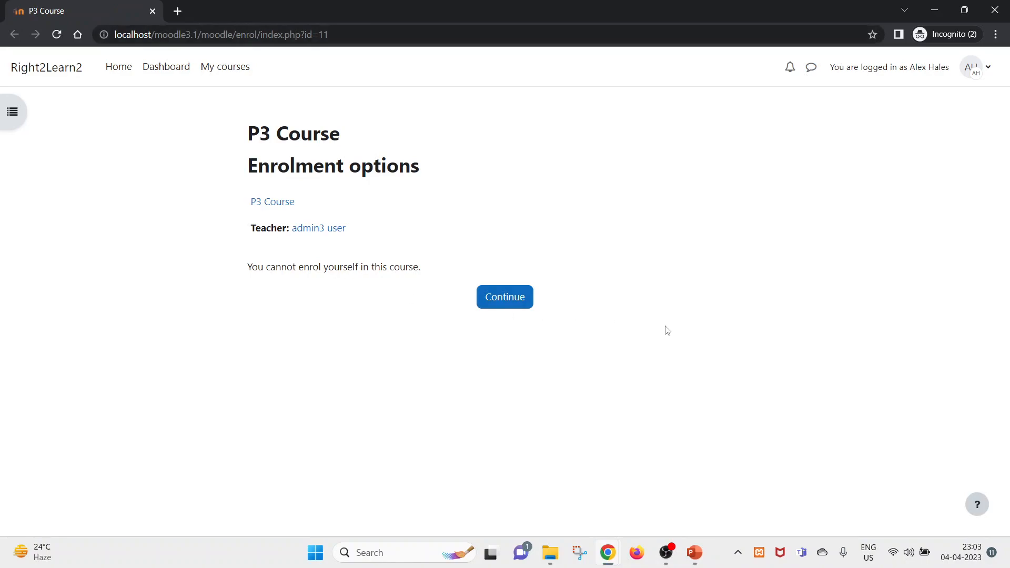
double_click(334, 35)
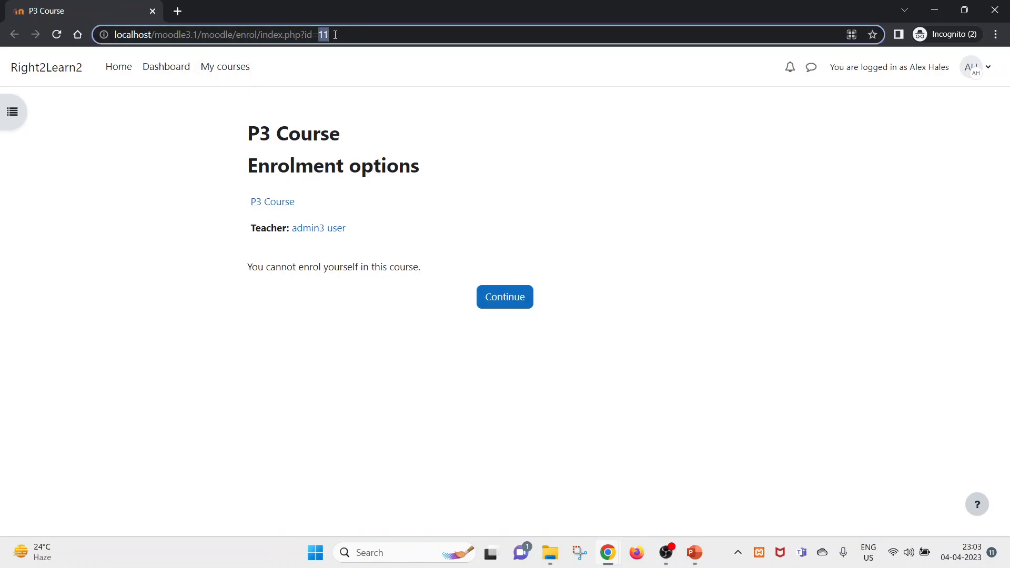
left_click(497, 303)
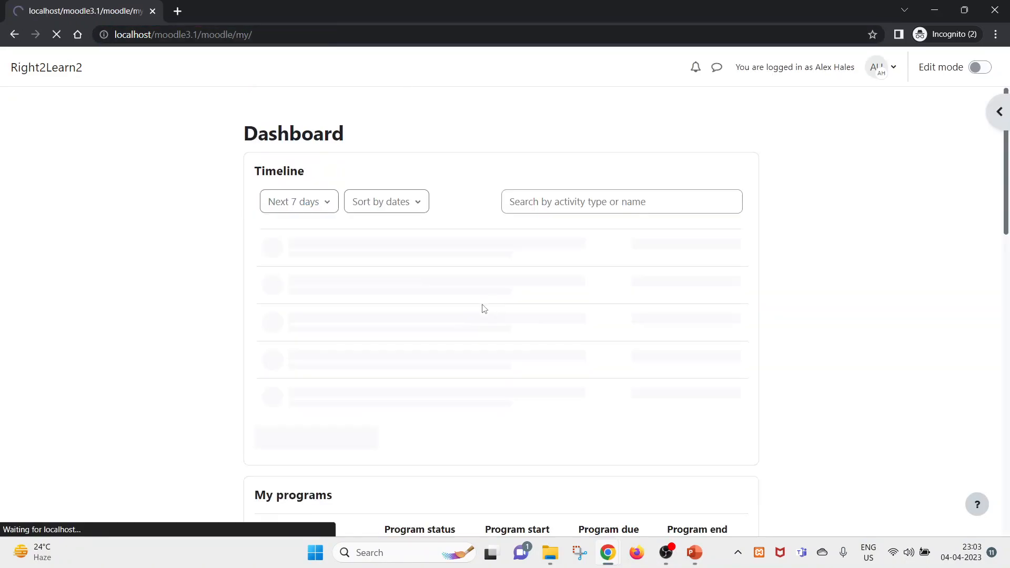
- Open the Program catalogue and view My Program Test from it
scroll(421, 342, "down", 5)
left_click(691, 197)
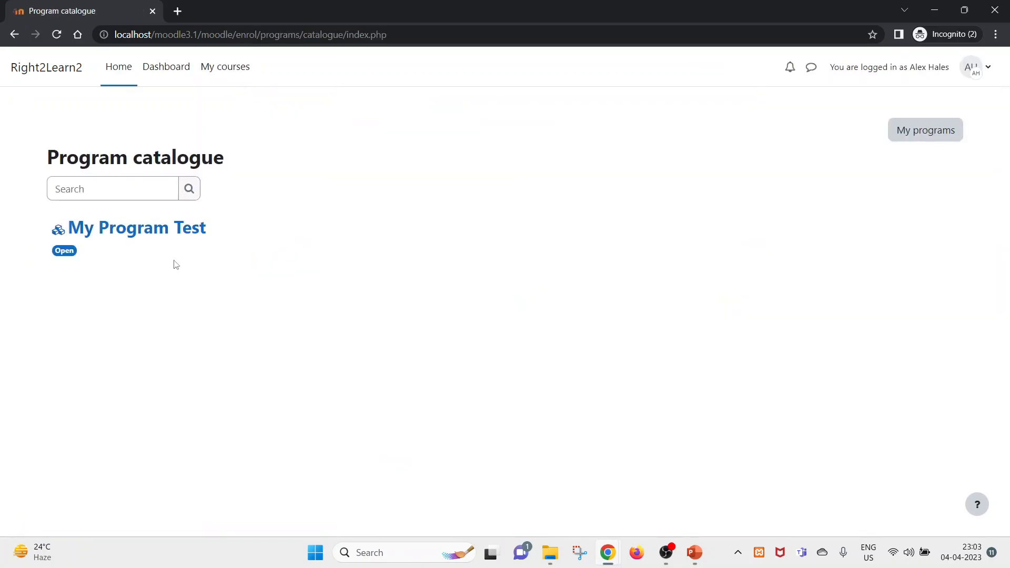
left_click(120, 230)
scroll(105, 369, "down", 1)
scroll(135, 296, "up", 1)
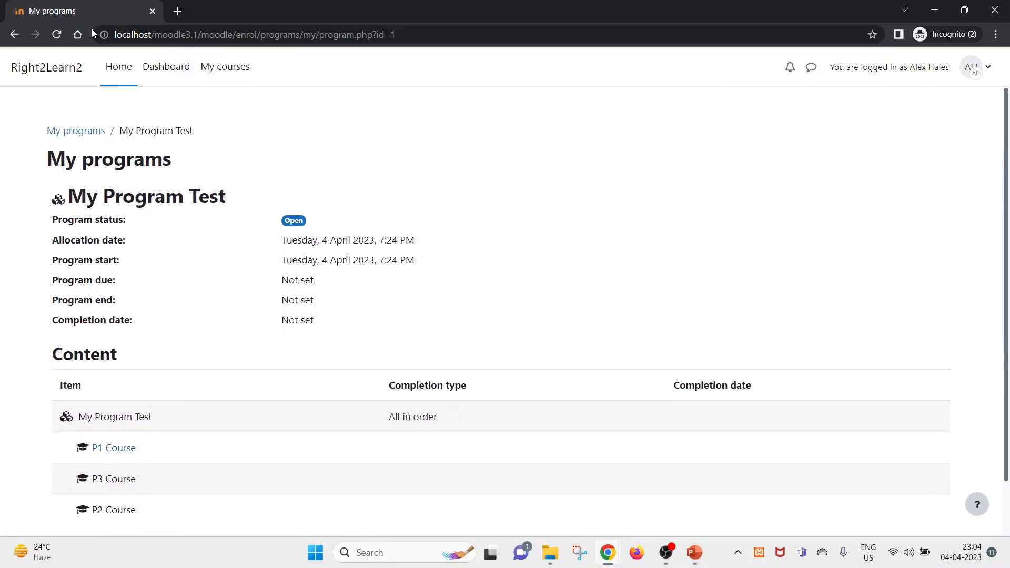
- Go back to the student's dashboard and switch to the admin's P3 Course window
left_click(15, 35)
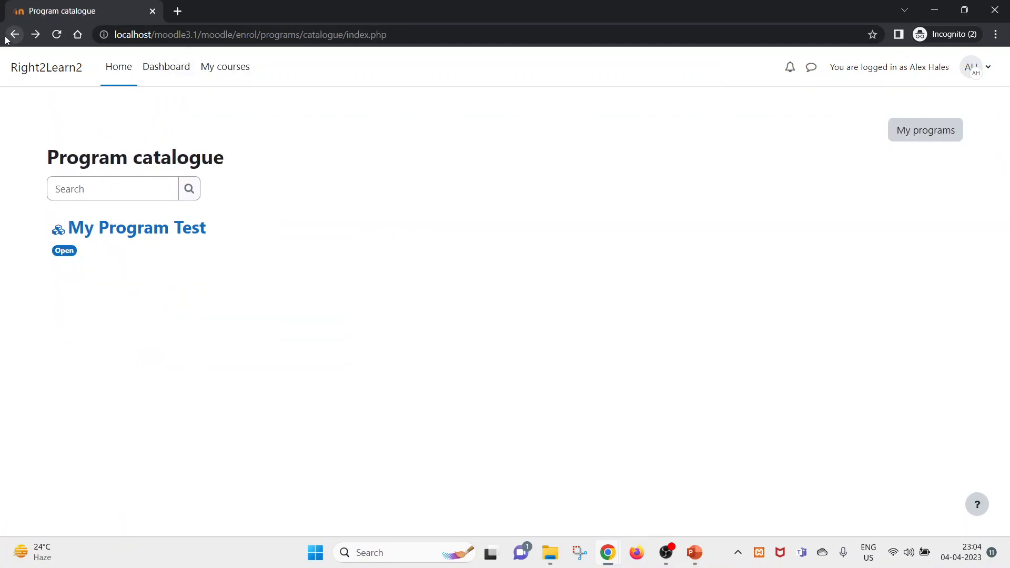
left_click(14, 34)
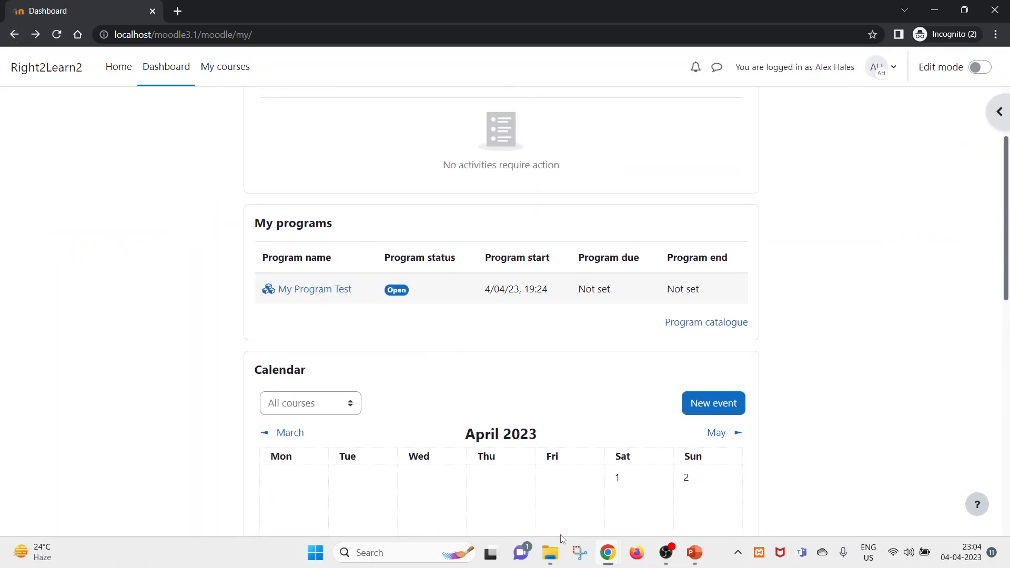
left_click(558, 521)
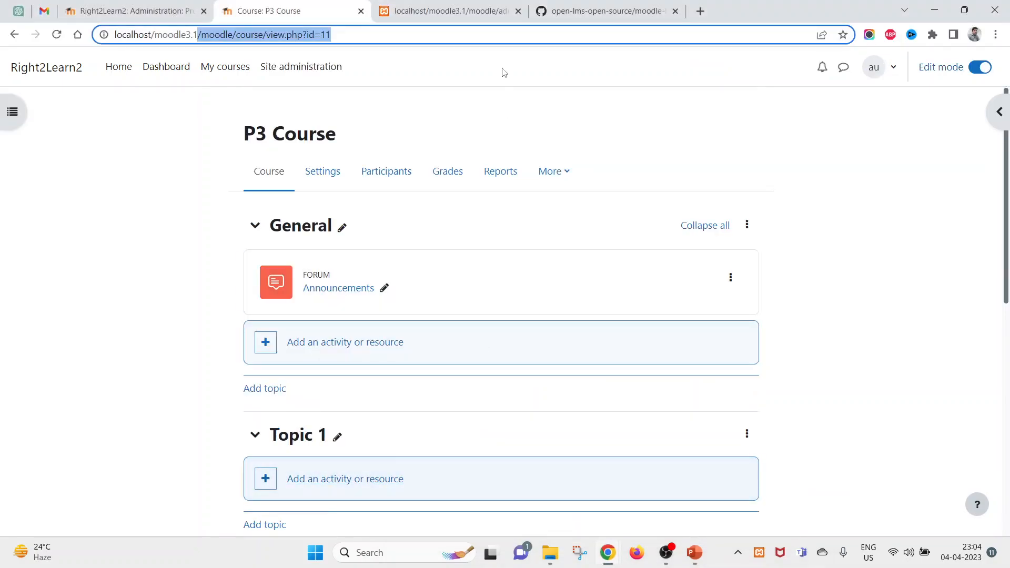
- Reload the admin's P3 Course page
left_click(421, 3)
right_click(331, 135)
left_click(328, 4)
right_click(474, 96)
left_click(505, 134)
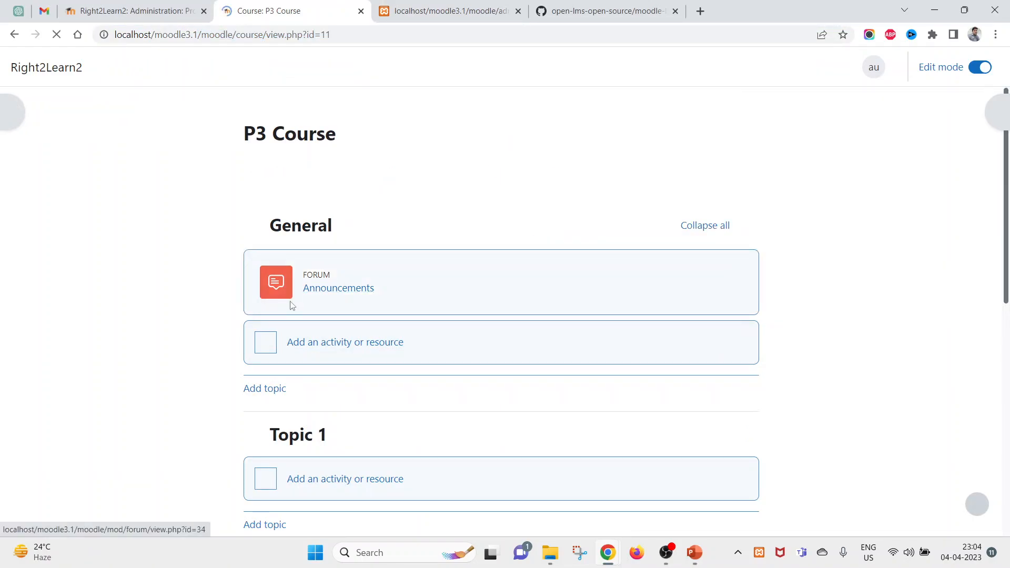
- Reload My Program Test's content page, then switch to the student's window
left_click(166, 6)
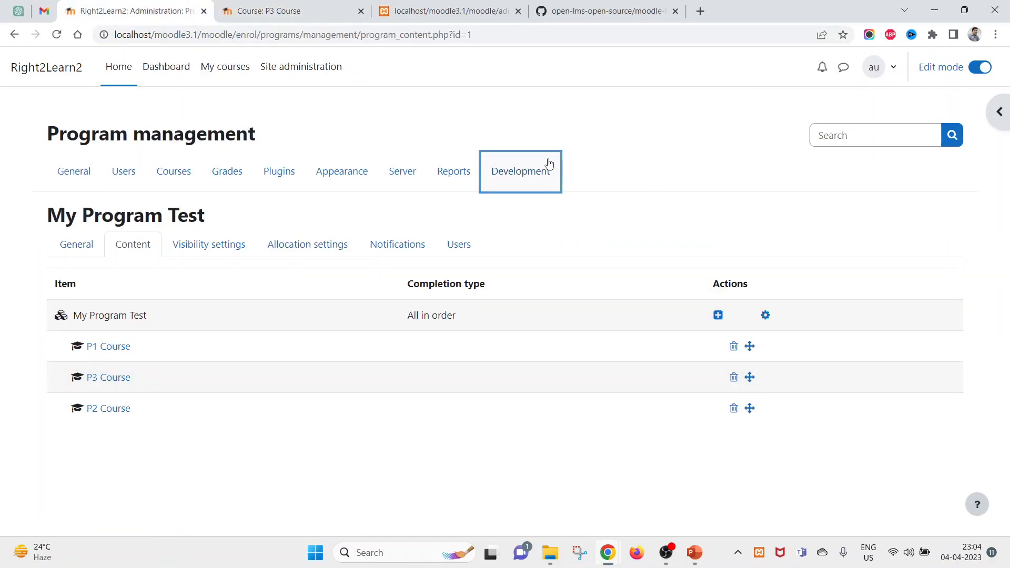
right_click(524, 109)
left_click(559, 152)
left_click_drag(239, 430, 88, 316)
left_click(181, 322)
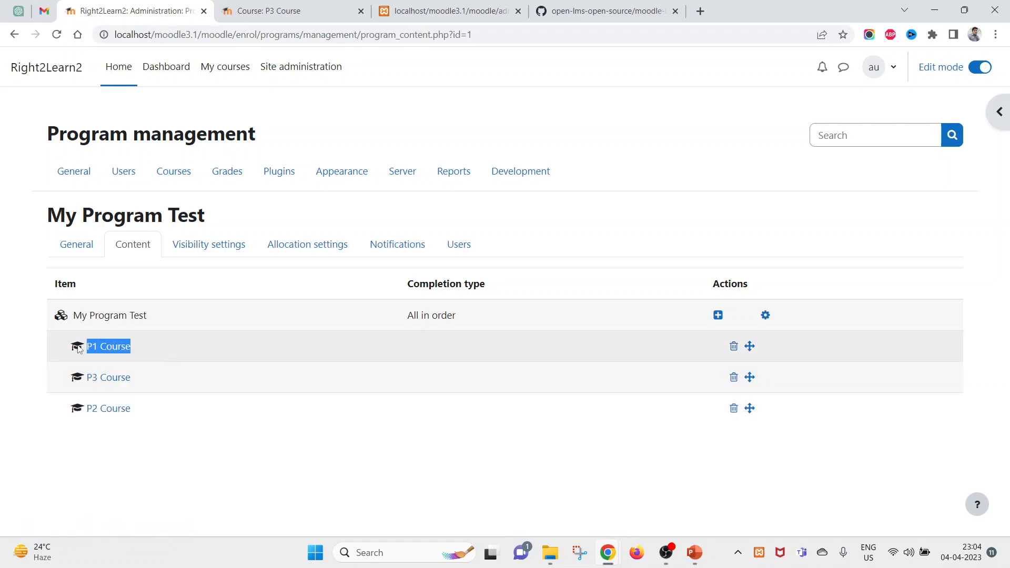
key("alt+Tab")
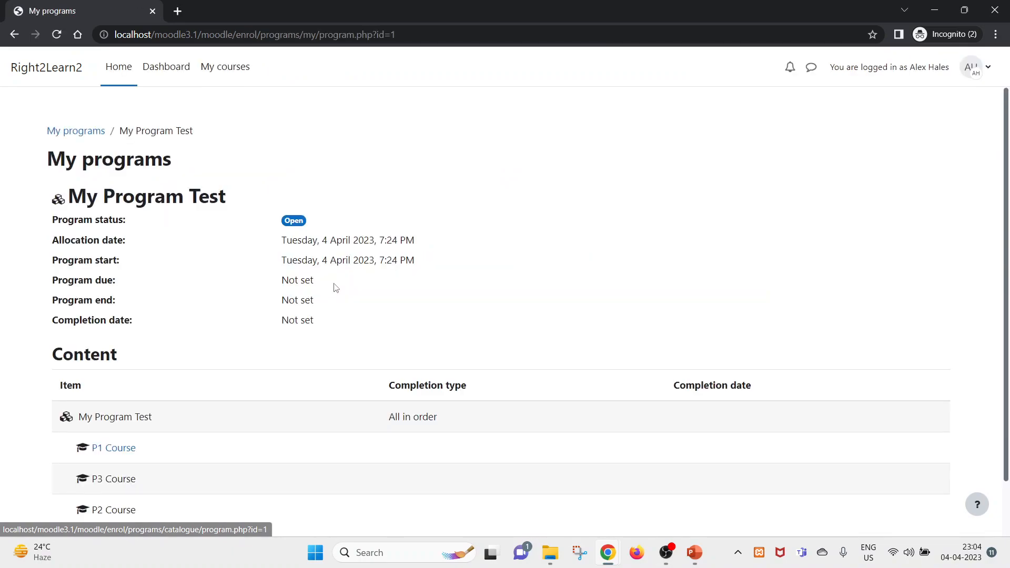
- Log out of the student account and sign back in with the saved administrator login
scroll(593, 284, "down", 1)
scroll(593, 284, "up", 1)
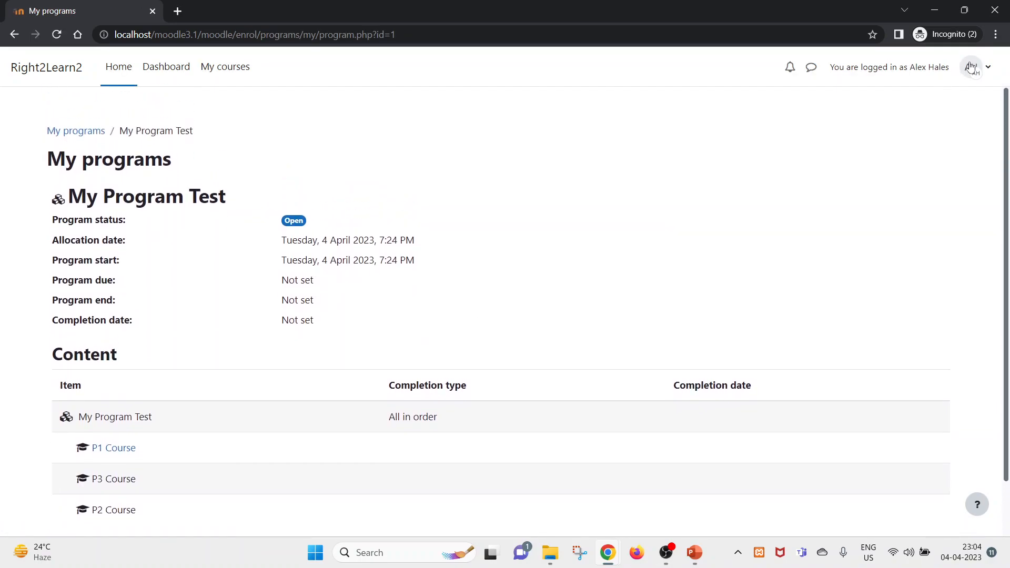
left_click(975, 66)
left_click(871, 247)
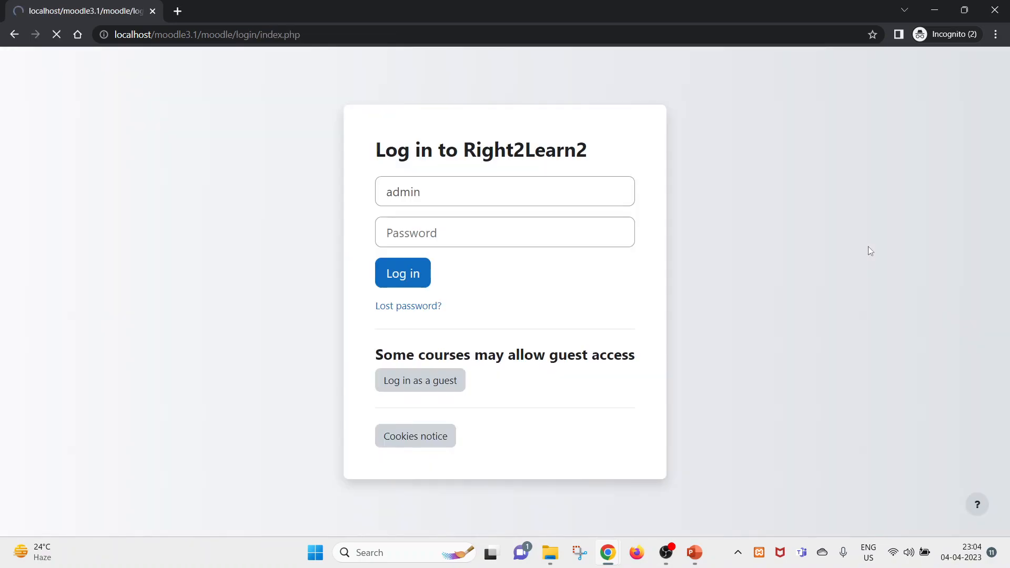
left_click(487, 232)
left_click(476, 198)
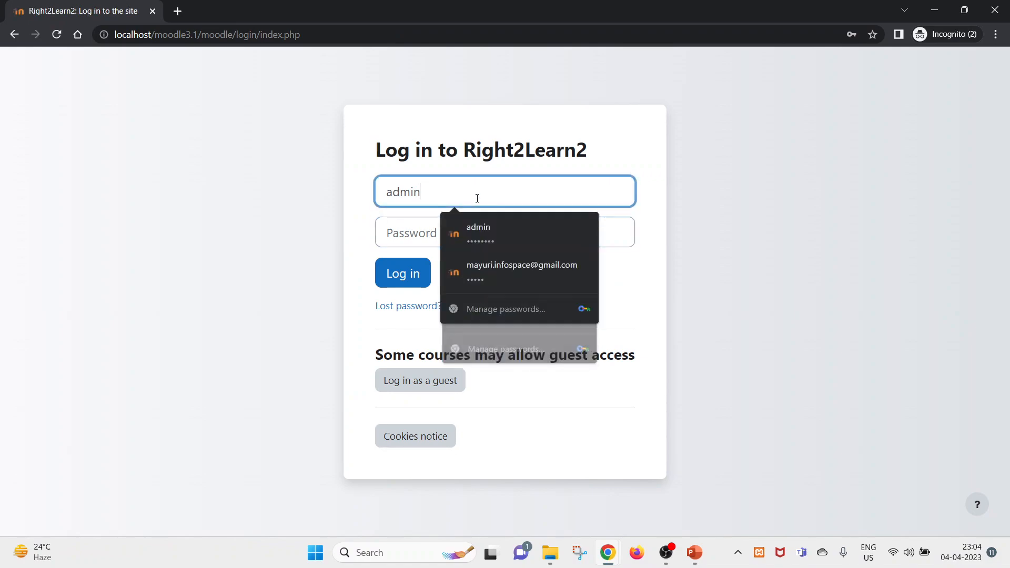
left_click(482, 229)
left_click(416, 287)
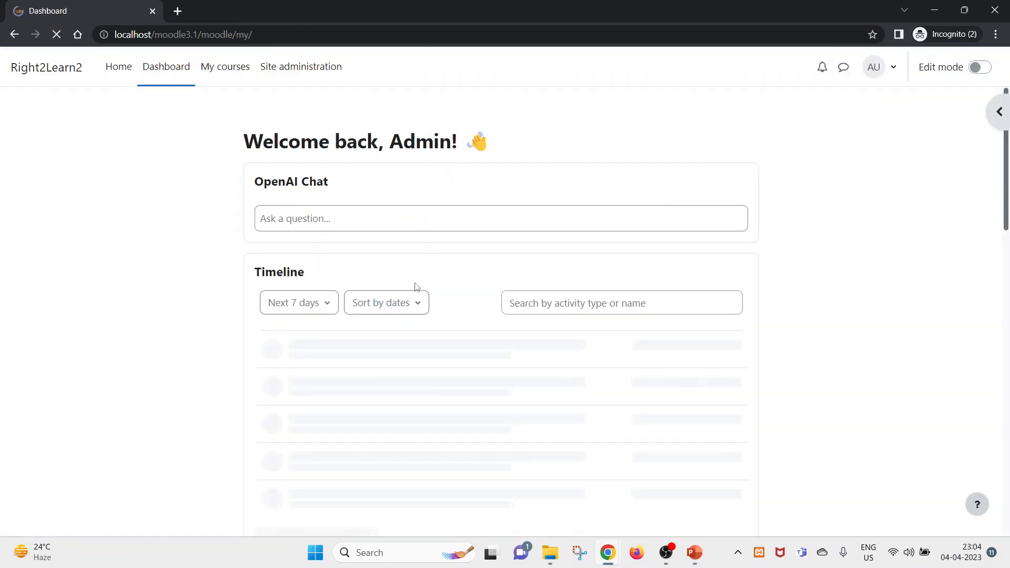
- From Site administration's user list, open the student's profile and log in as them
left_click(309, 66)
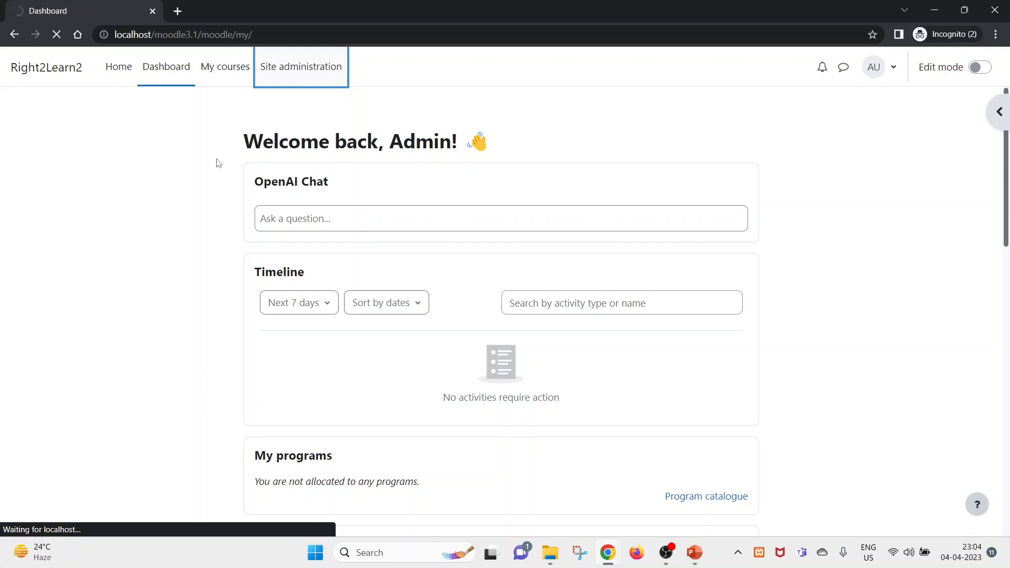
left_click(143, 175)
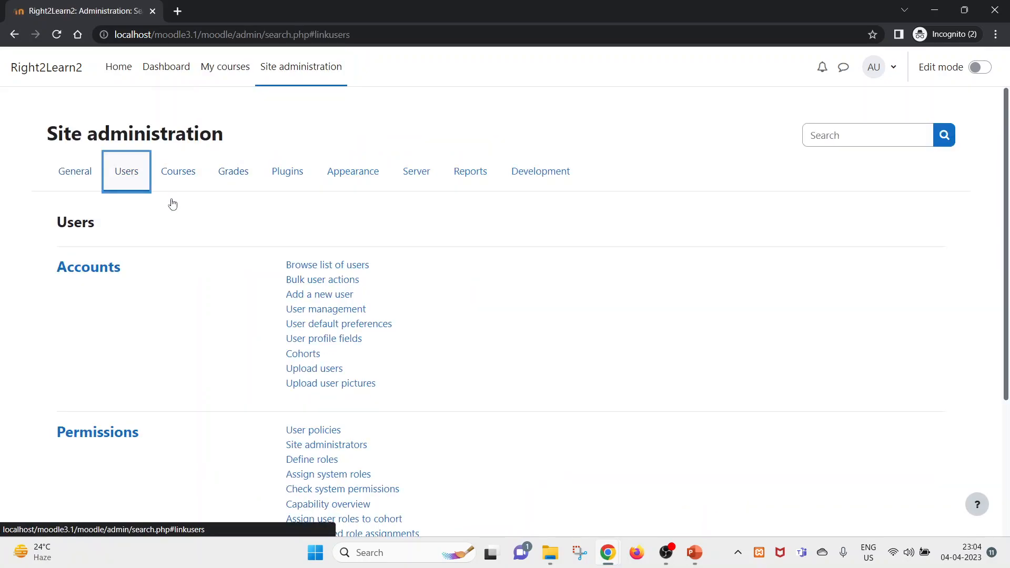
left_click(322, 264)
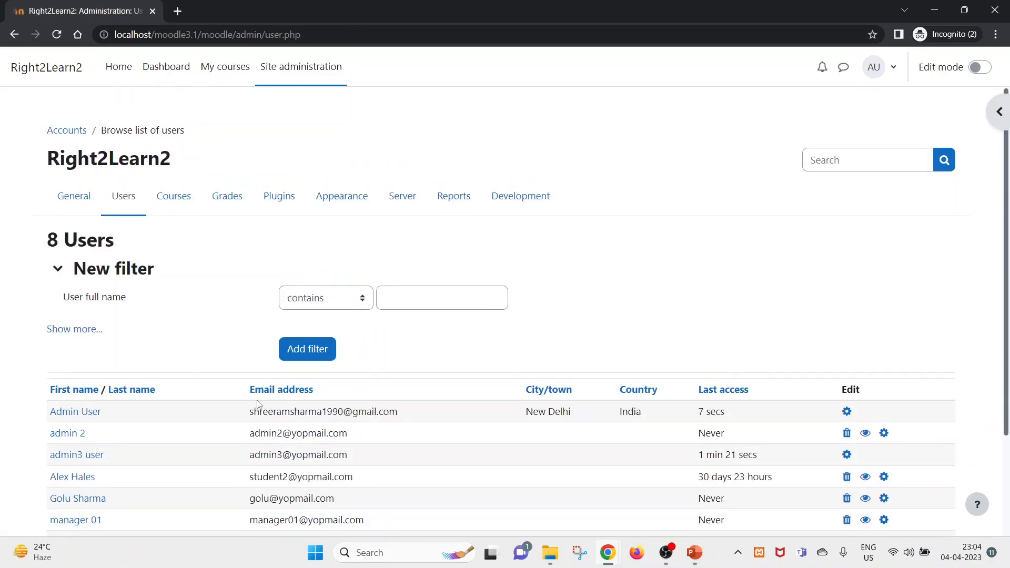
scroll(263, 404, "down", 2)
left_click(77, 349)
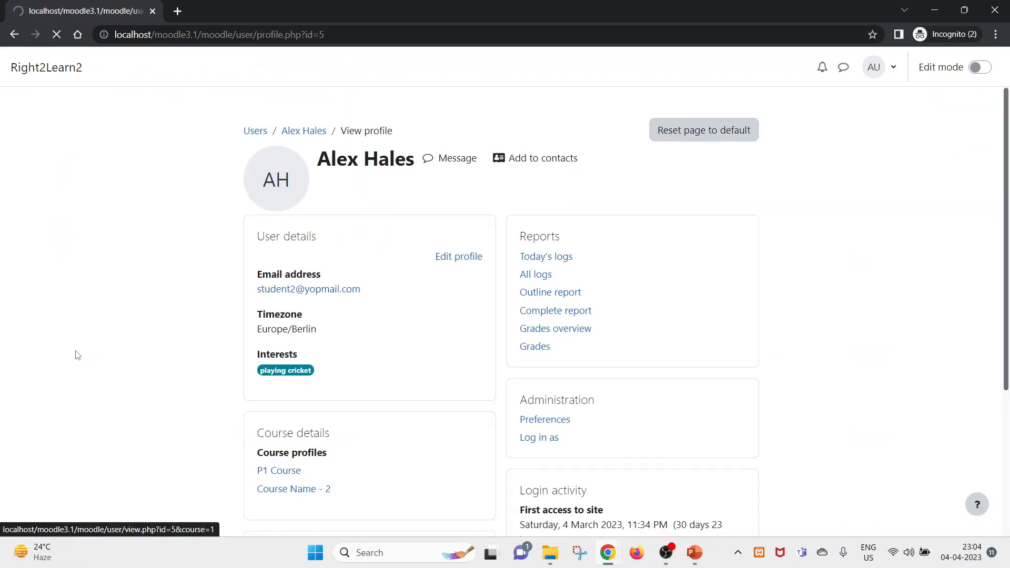
scroll(544, 375, "down", 3)
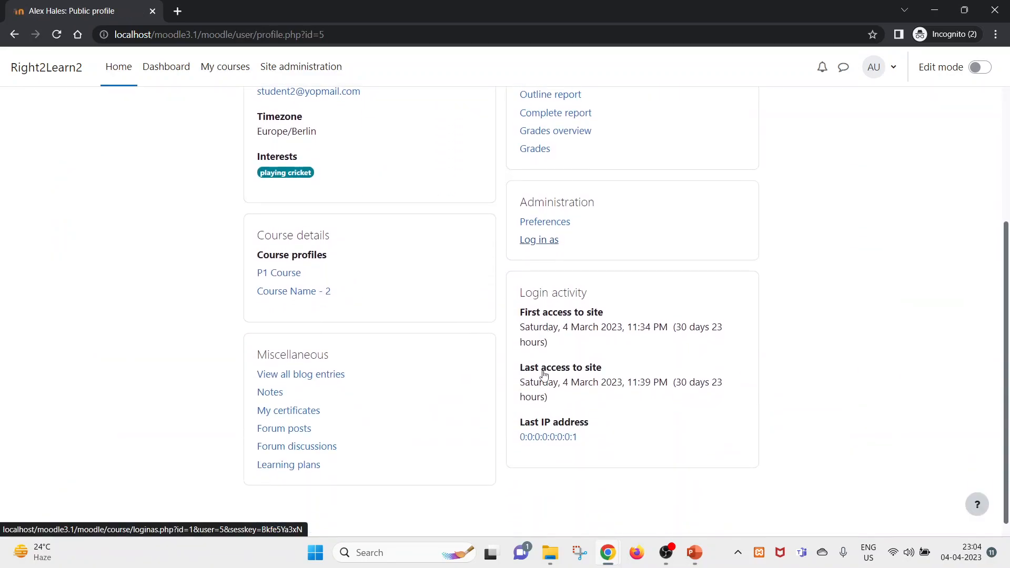
left_click(546, 224)
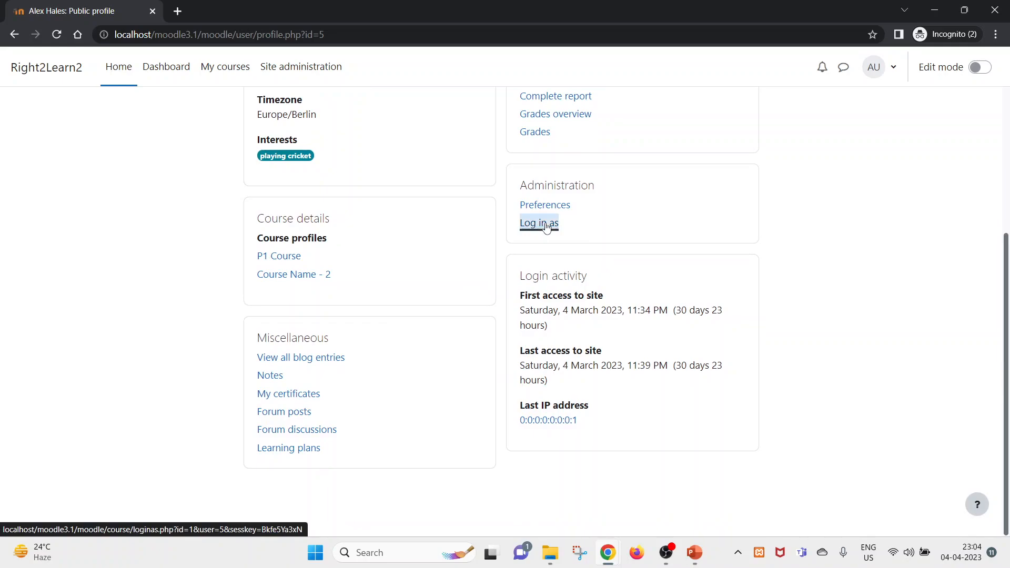
left_click(509, 246)
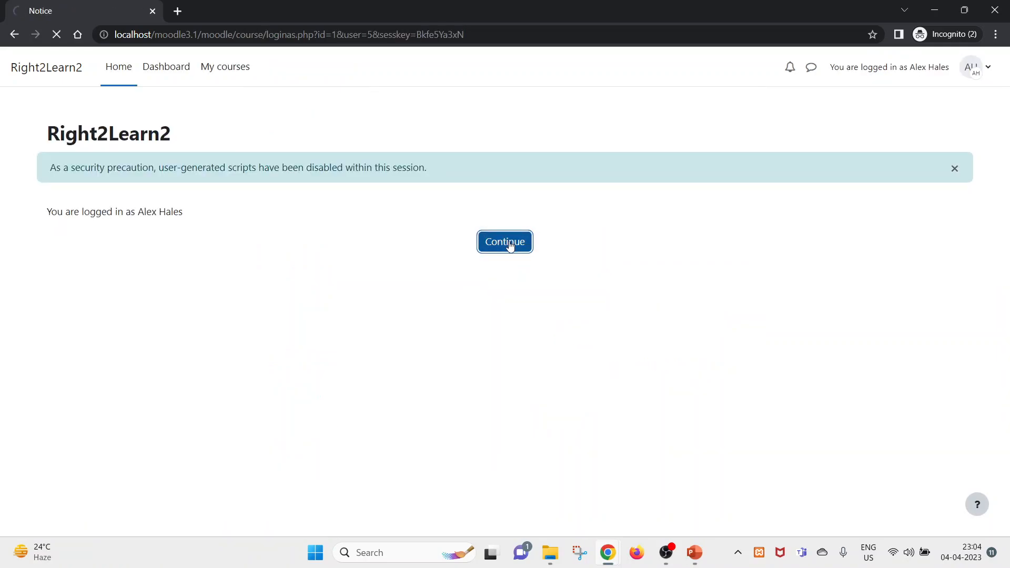
- Check the student's course list, then open My Program Test from the dashboard to view P3 Course
left_click(165, 68)
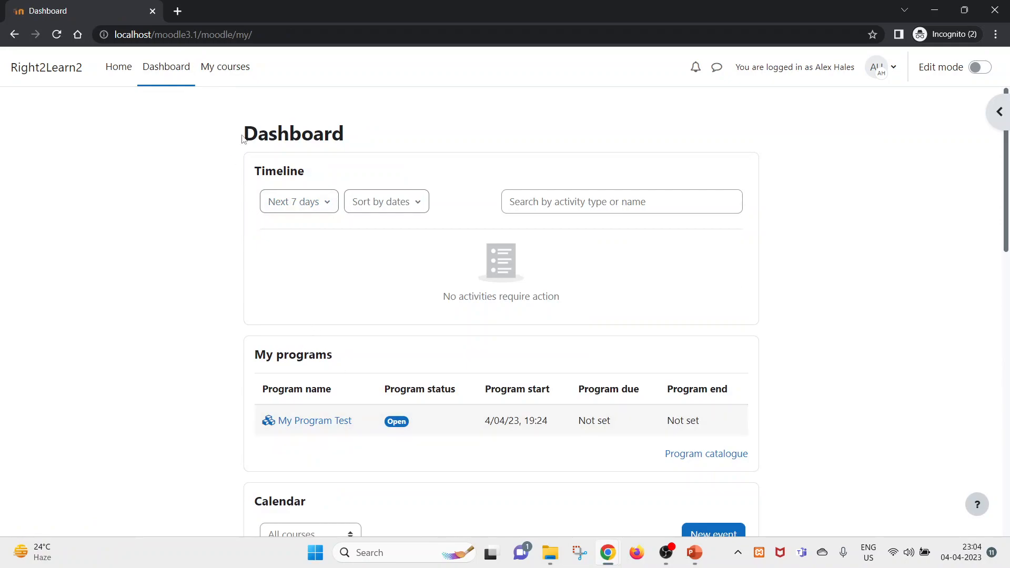
left_click(237, 66)
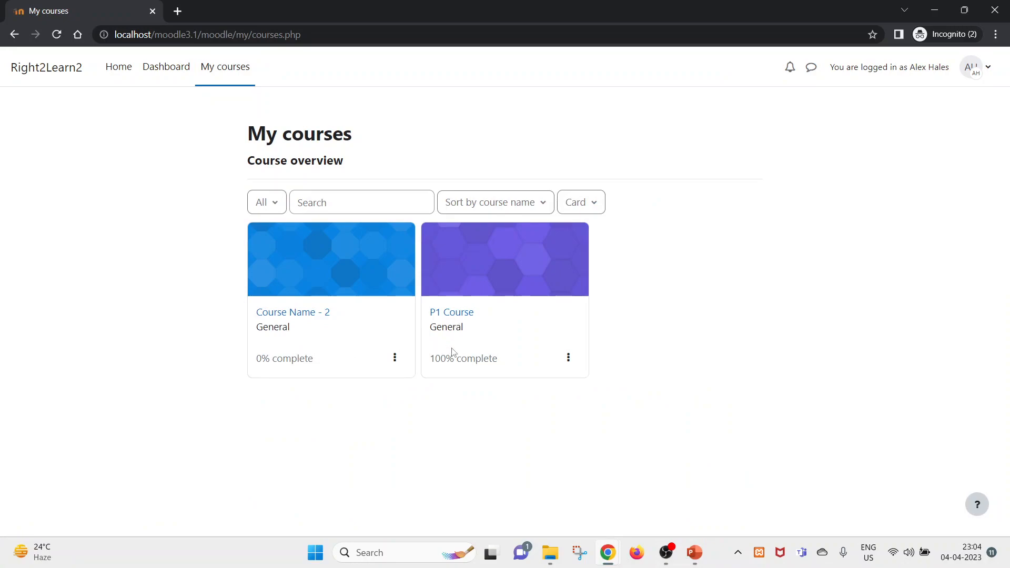
left_click(566, 363)
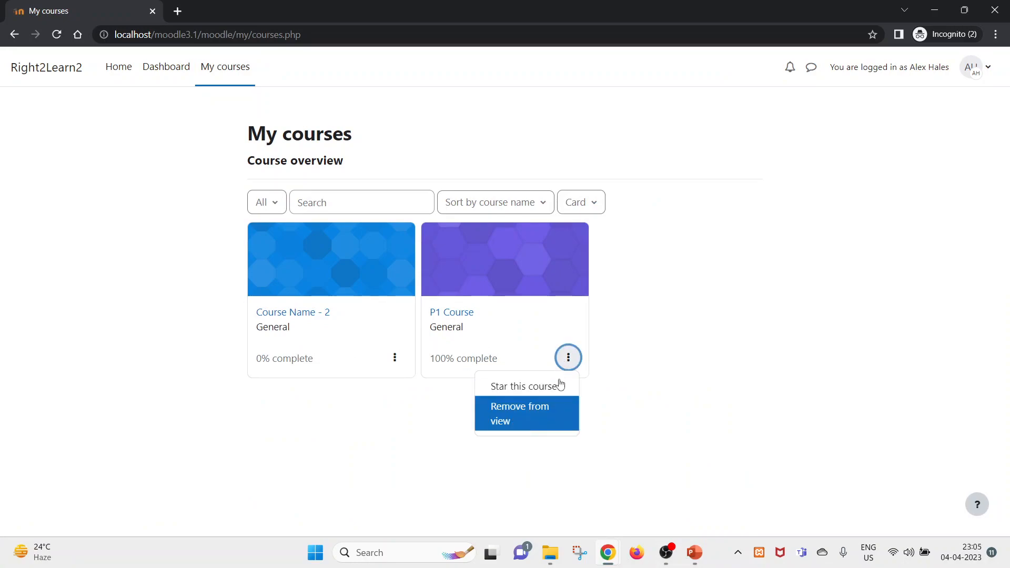
left_click(167, 70)
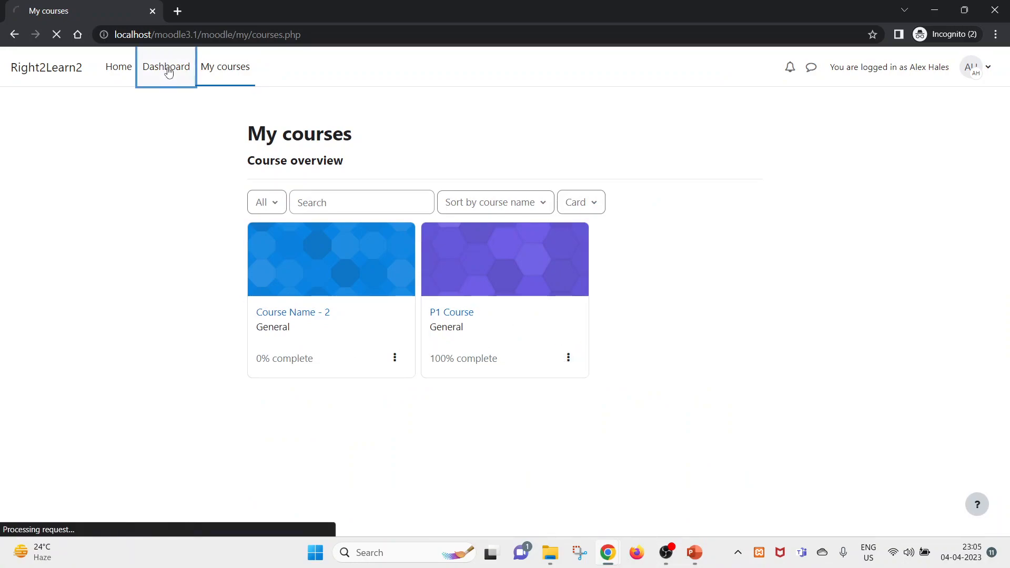
scroll(427, 463, "down", 1)
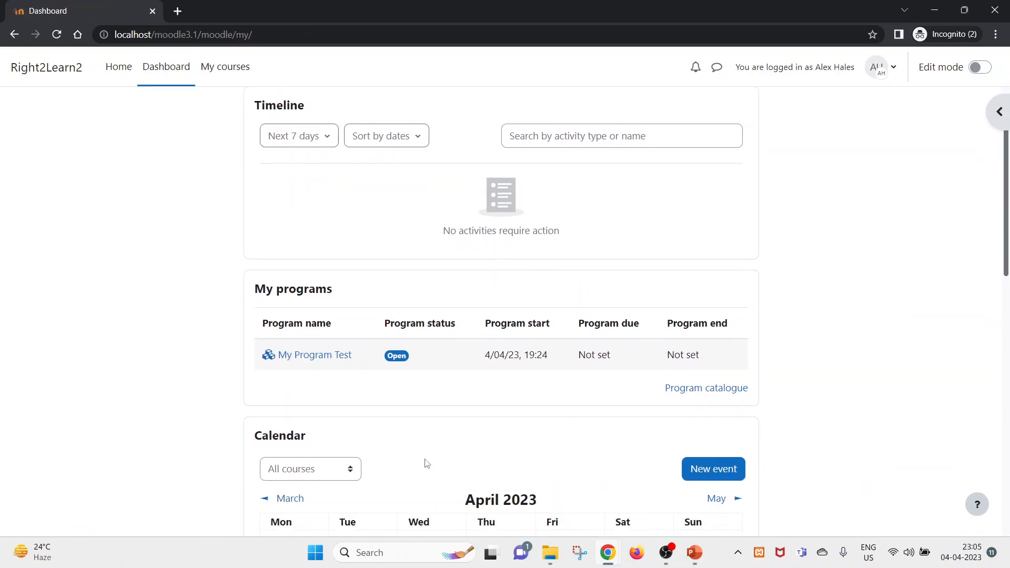
left_click(326, 359)
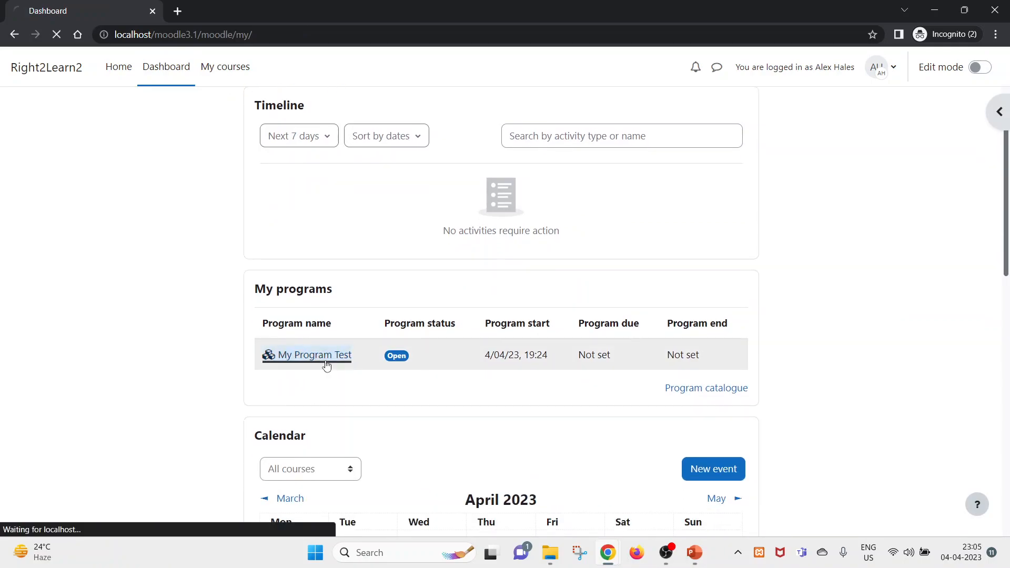
scroll(327, 364, "down", 1)
scroll(328, 364, "down", 1)
triple_click(107, 421)
- In the admin window, set the program set's completion type to All in any order and save
key("alt+Tab")
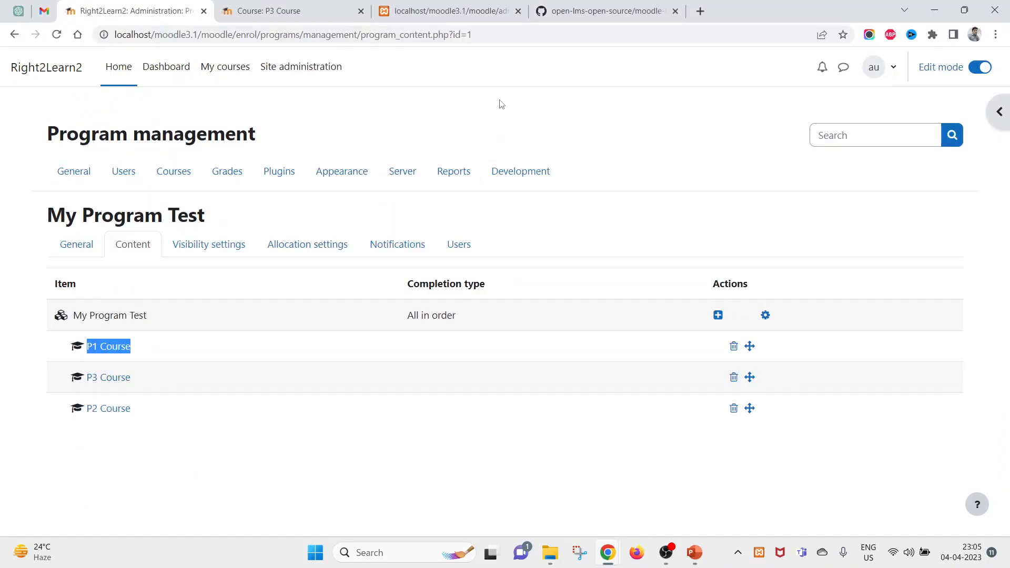
left_click(771, 314)
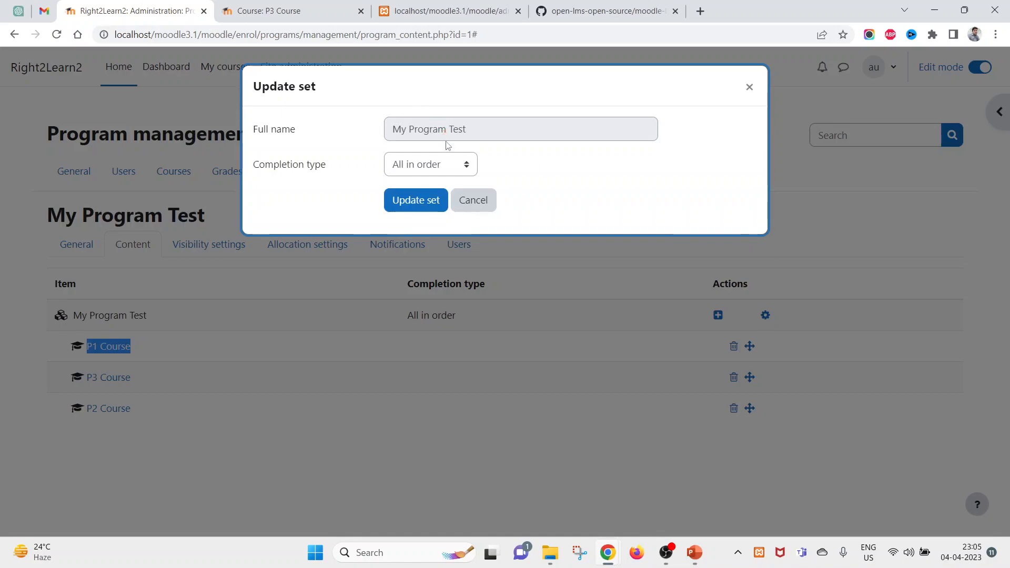
left_click(447, 166)
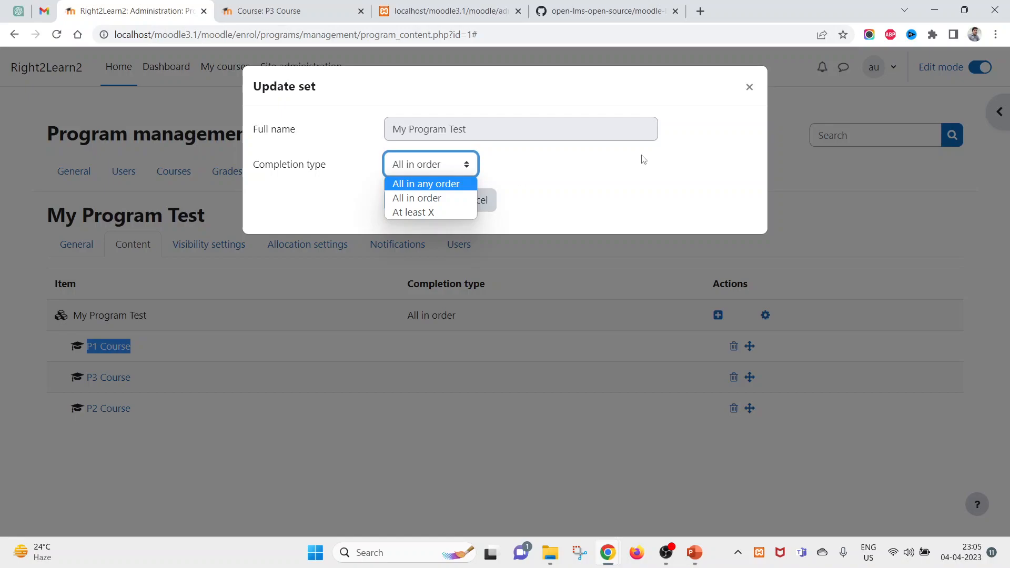
left_click(427, 189)
left_click(418, 202)
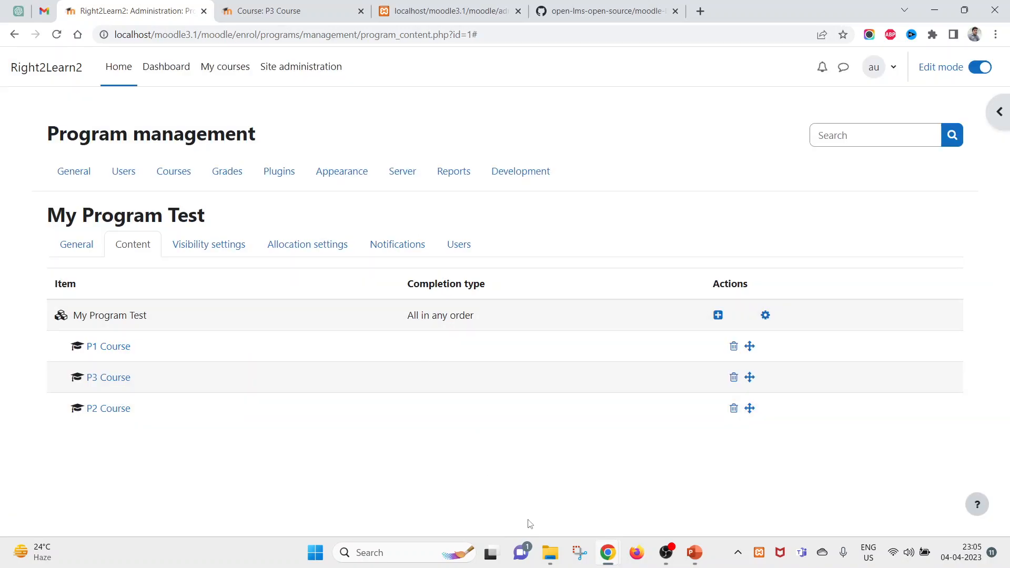
- As the student, open My Program Test and visit P3 Course and P2 Course, returning each time
mouse_move(606, 557)
left_click(684, 497)
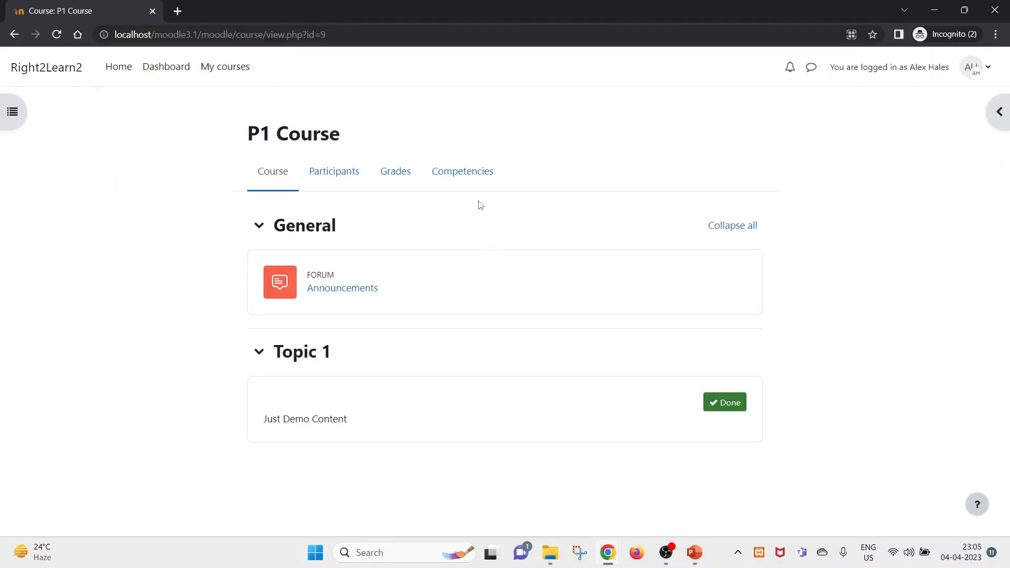
left_click(194, 82)
scroll(242, 370, "down", 5)
scroll(244, 369, "up", 4)
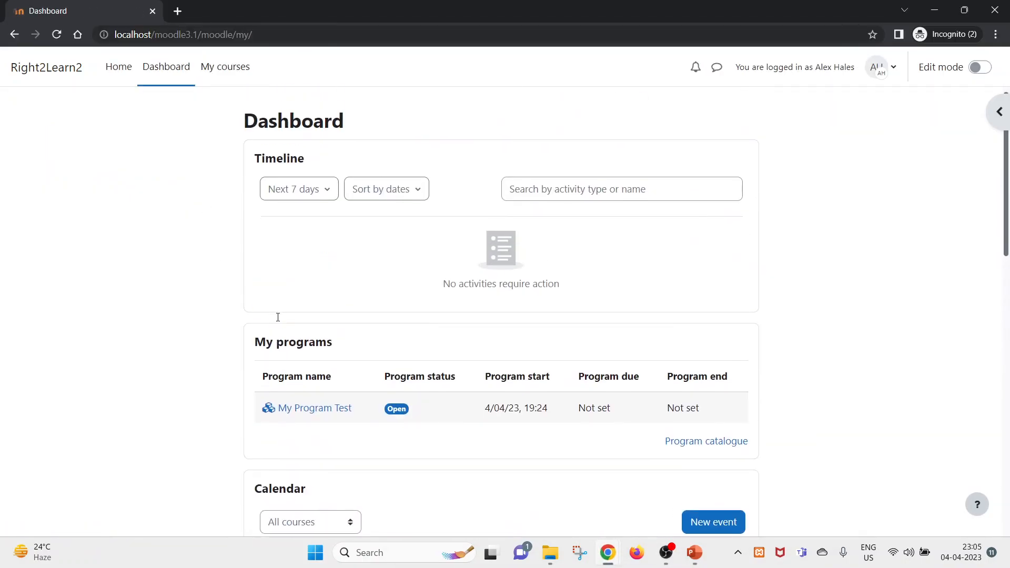
left_click(327, 410)
scroll(316, 406, "down", 1)
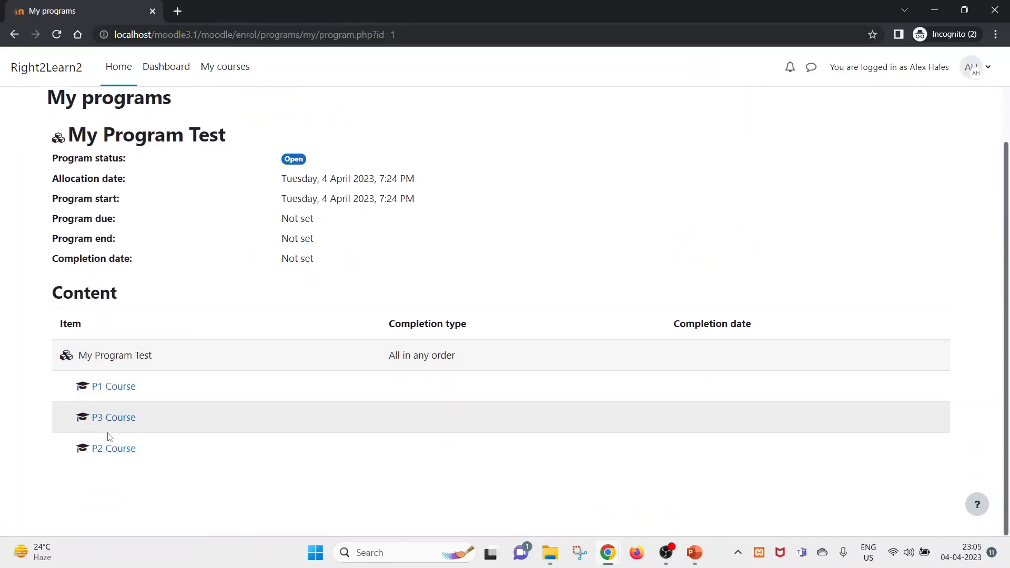
left_click(117, 418)
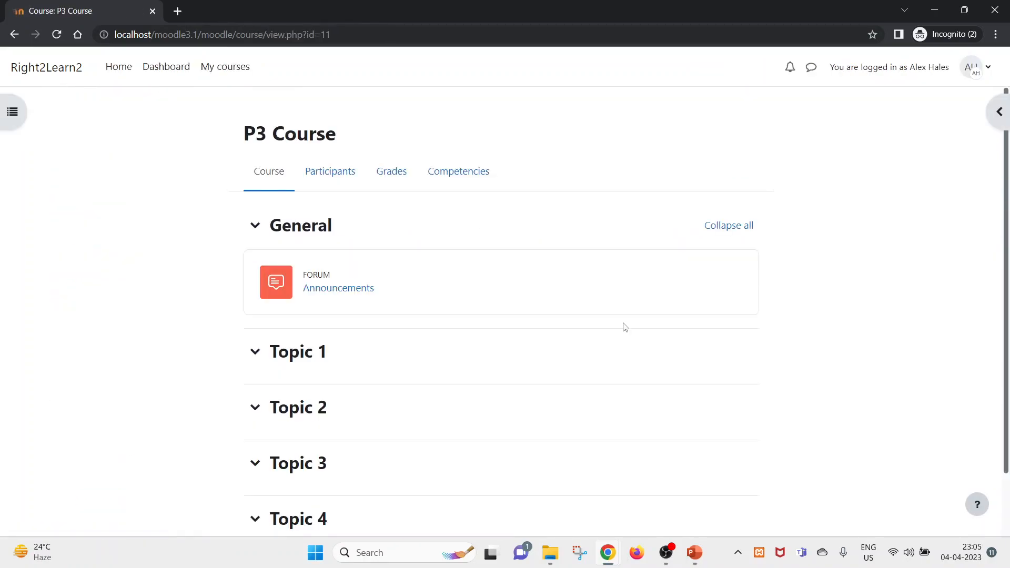
left_click(11, 35)
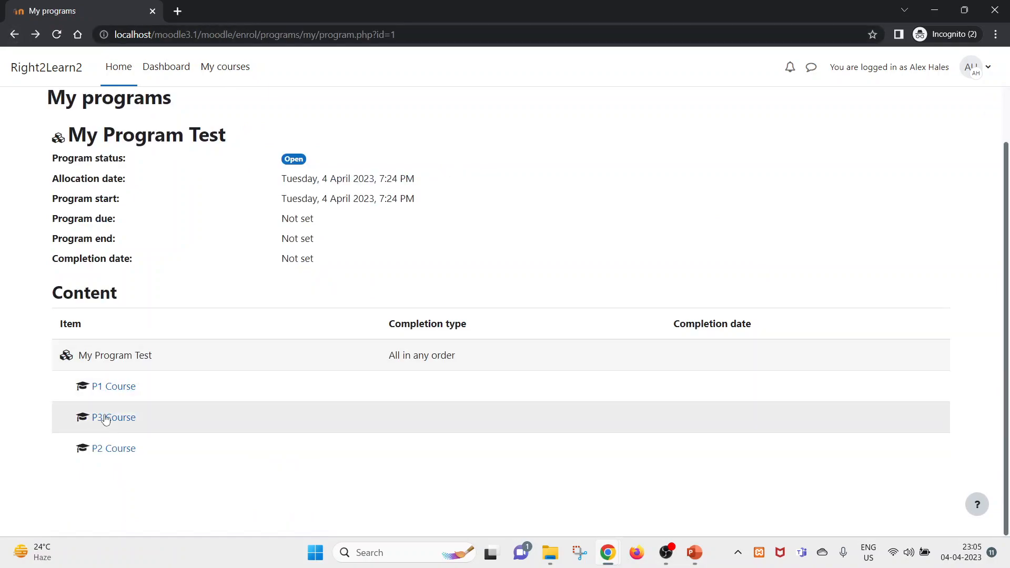
left_click(112, 449)
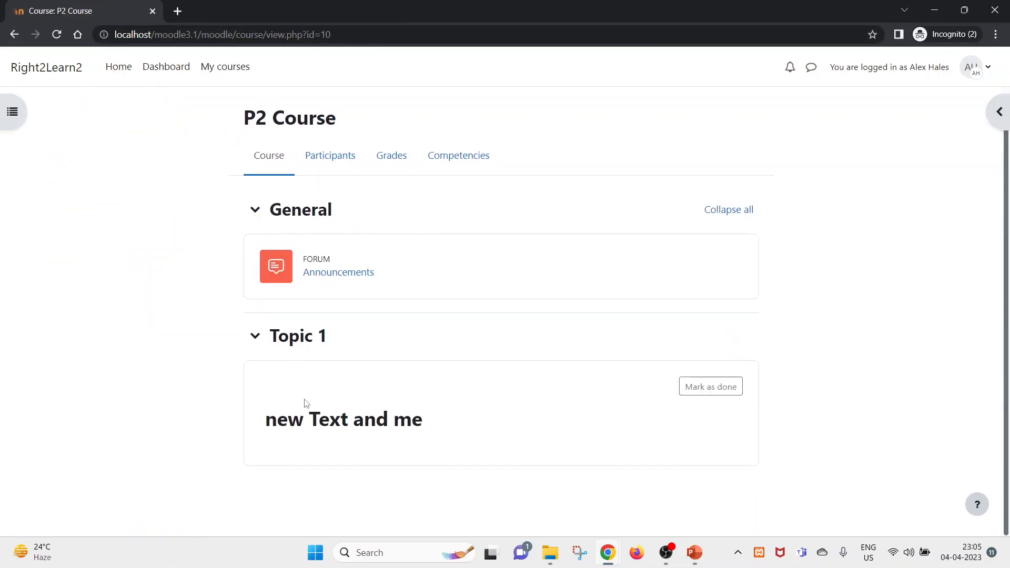
left_click(14, 34)
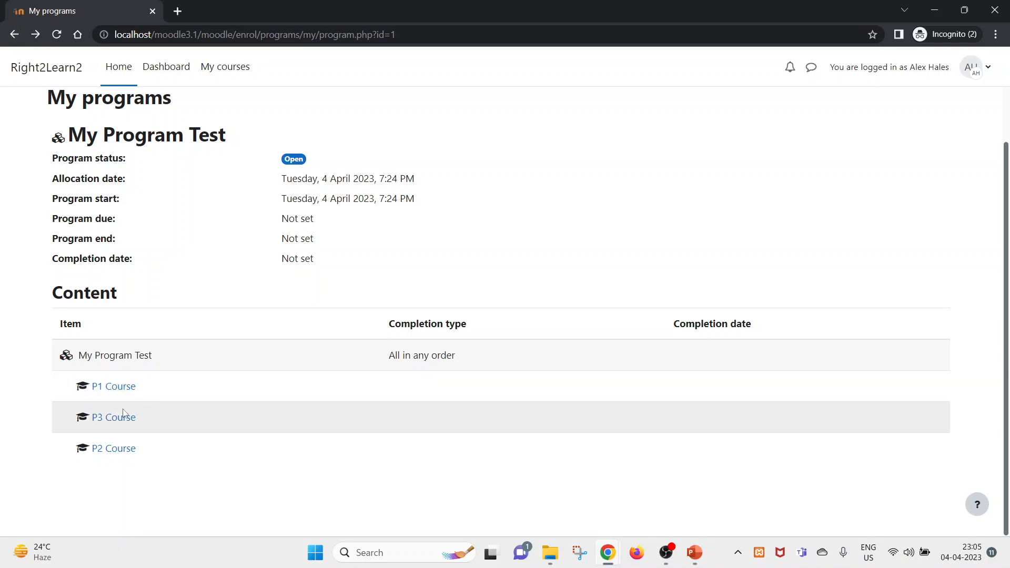
- Reopen P3 Course, collapse and expand Topic 1, then return to the program page
left_click(114, 418)
scroll(368, 343, "down", 1)
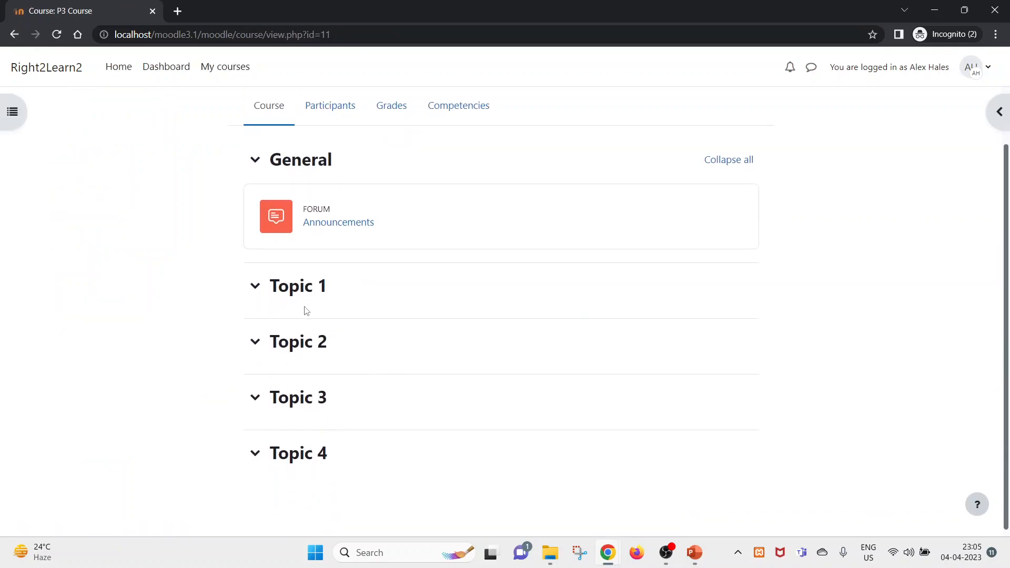
left_click(303, 291)
left_click(296, 291)
scroll(316, 358, "up", 1)
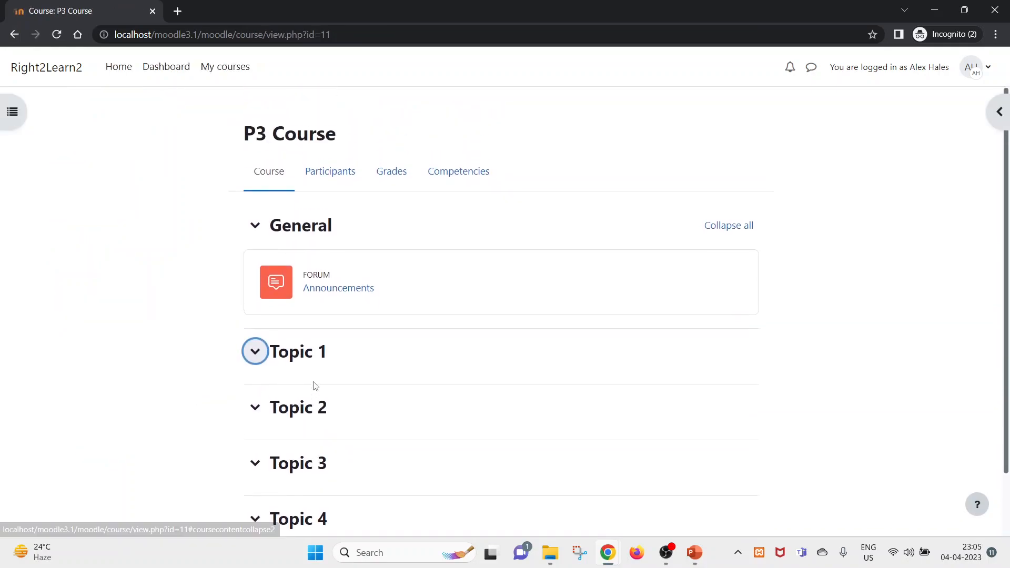
left_click(14, 35)
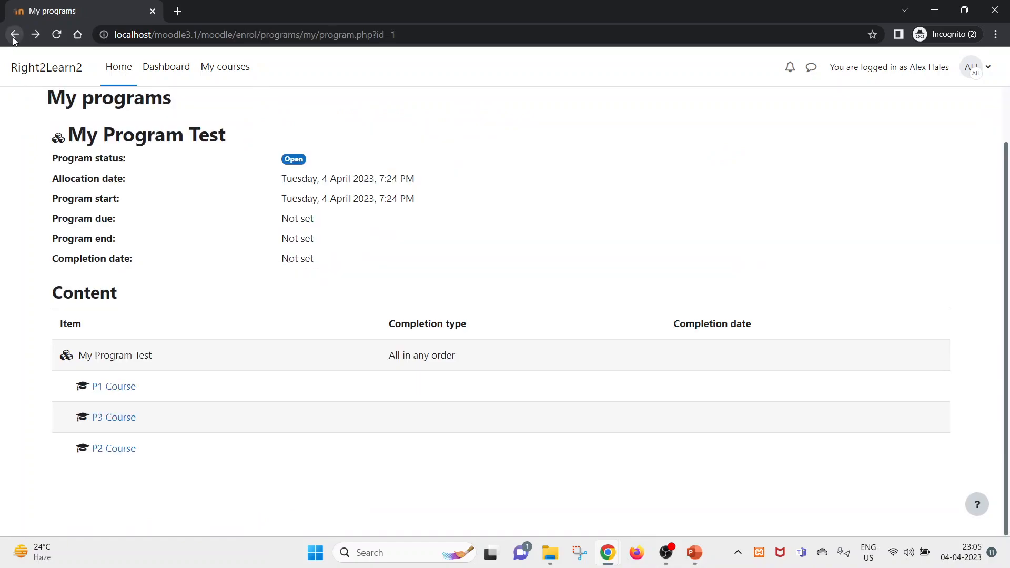
left_click_drag(136, 419, 93, 423)
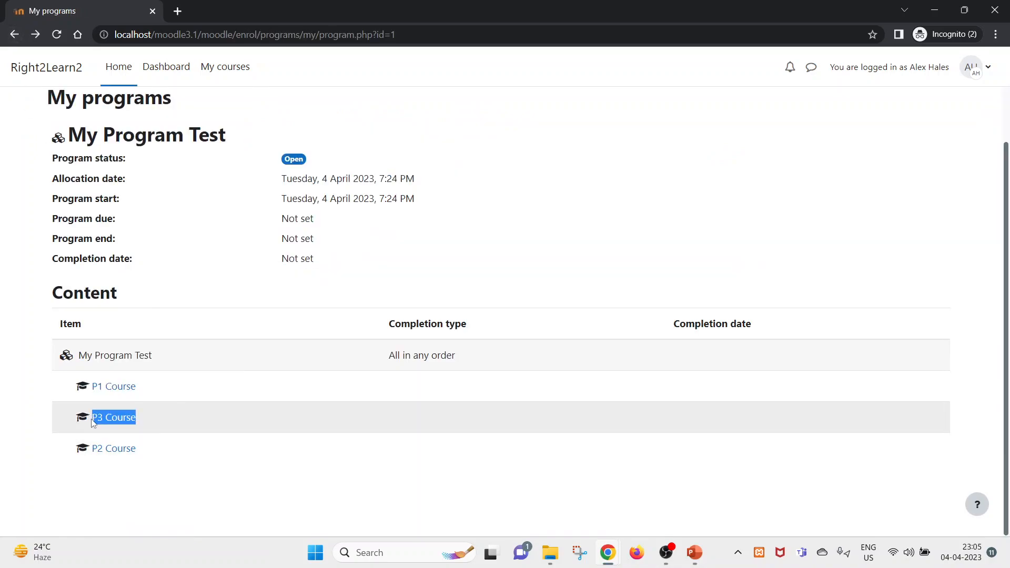
key("alt+Tab")
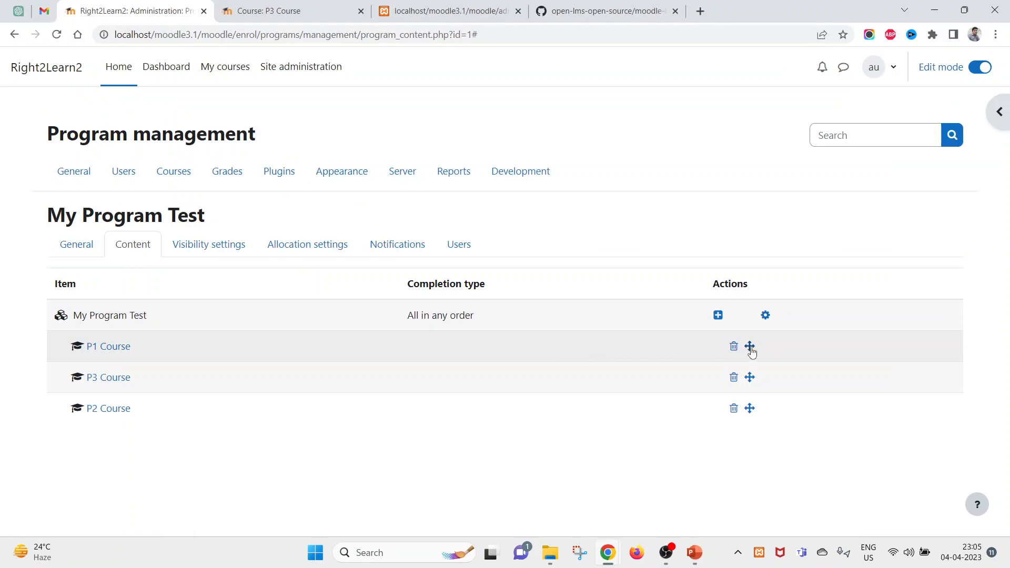
- Set the program set's completion type back to All in order and save
left_click(765, 316)
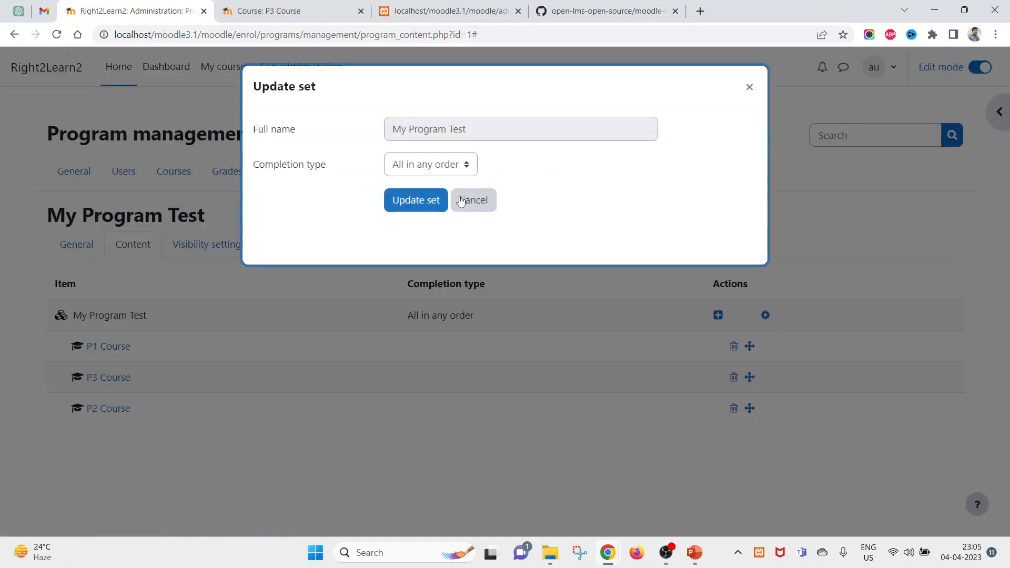
left_click(437, 163)
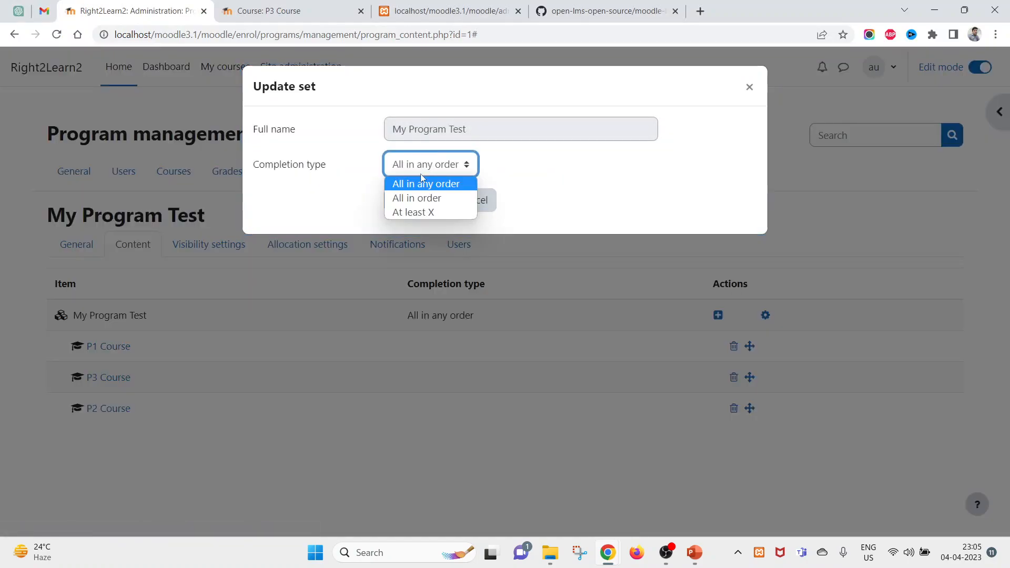
left_click(406, 199)
left_click(415, 200)
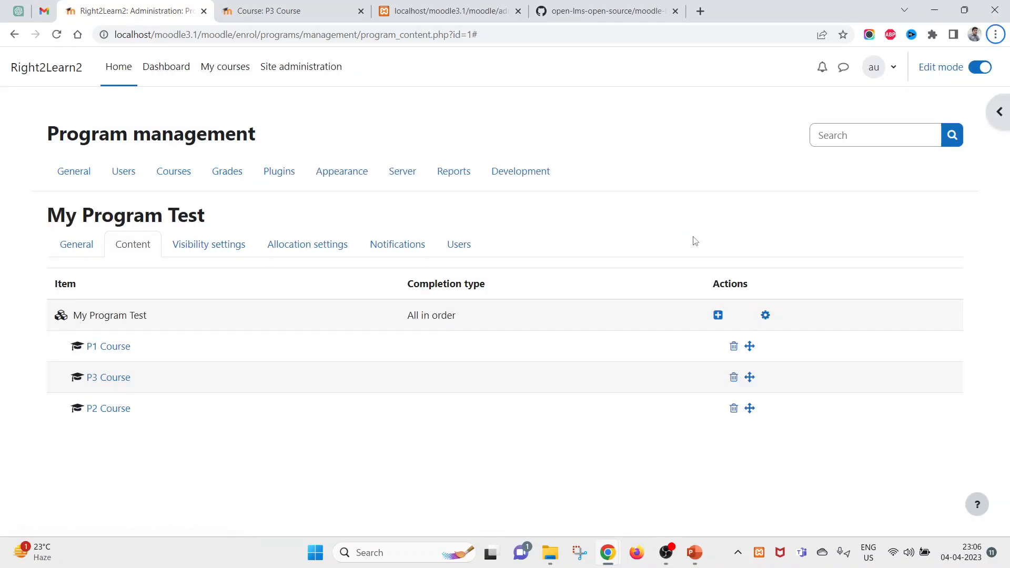
- Reload the student's My Program Test page to check the updated course order
key("alt+Tab")
right_click(538, 145)
left_click(576, 191)
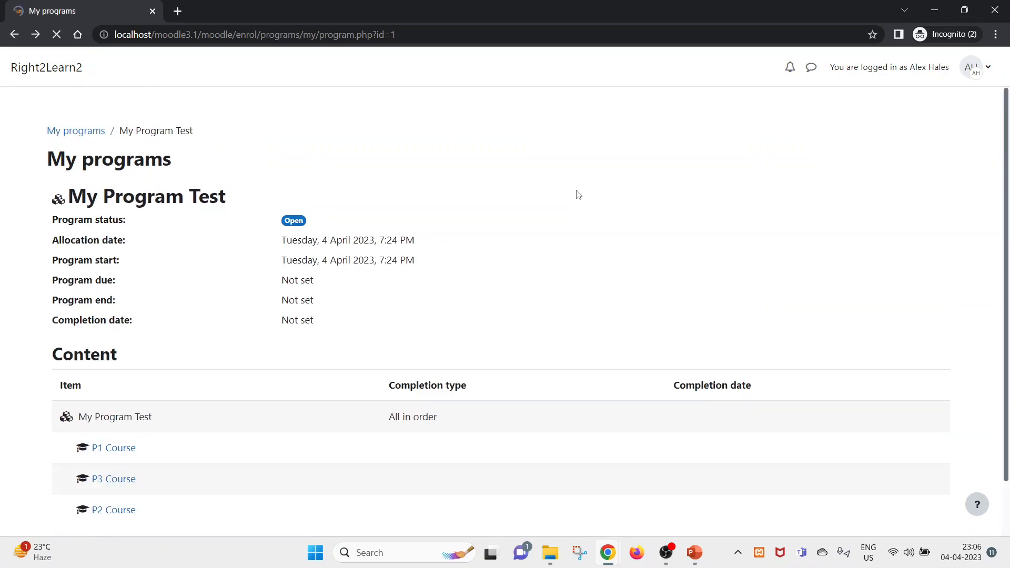
scroll(471, 453, "up", 2)
scroll(471, 453, "down", 2)
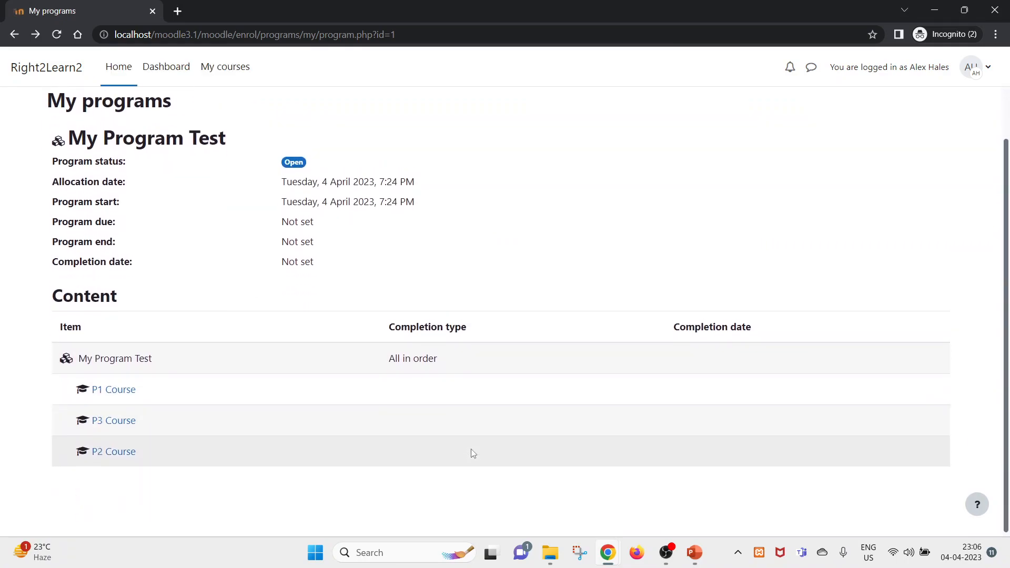
scroll(471, 453, "up", 2)
scroll(473, 454, "down", 2)
scroll(473, 455, "up", 2)
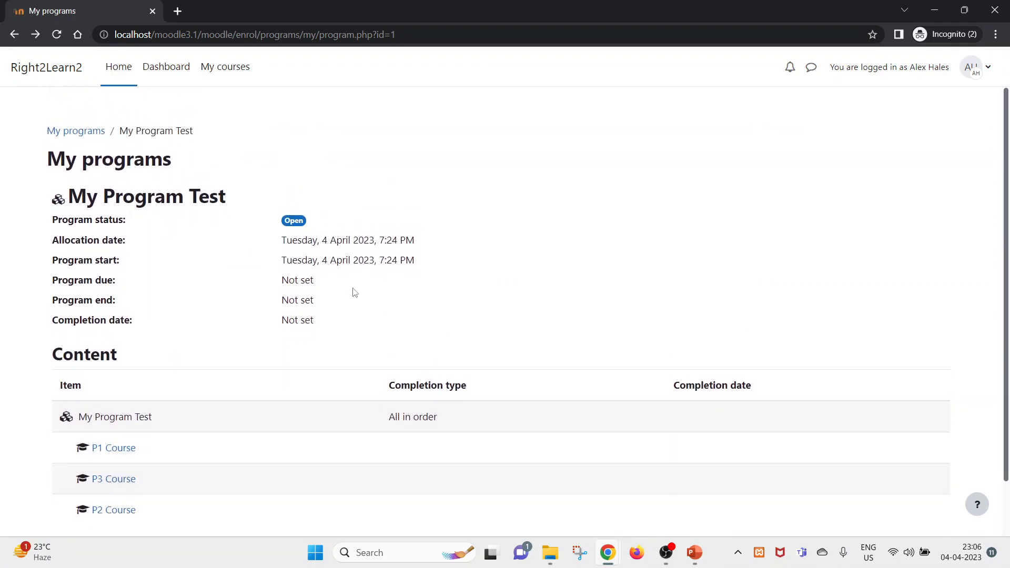
- Re-save the program set with All in order as its completion type
key("alt+Tab")
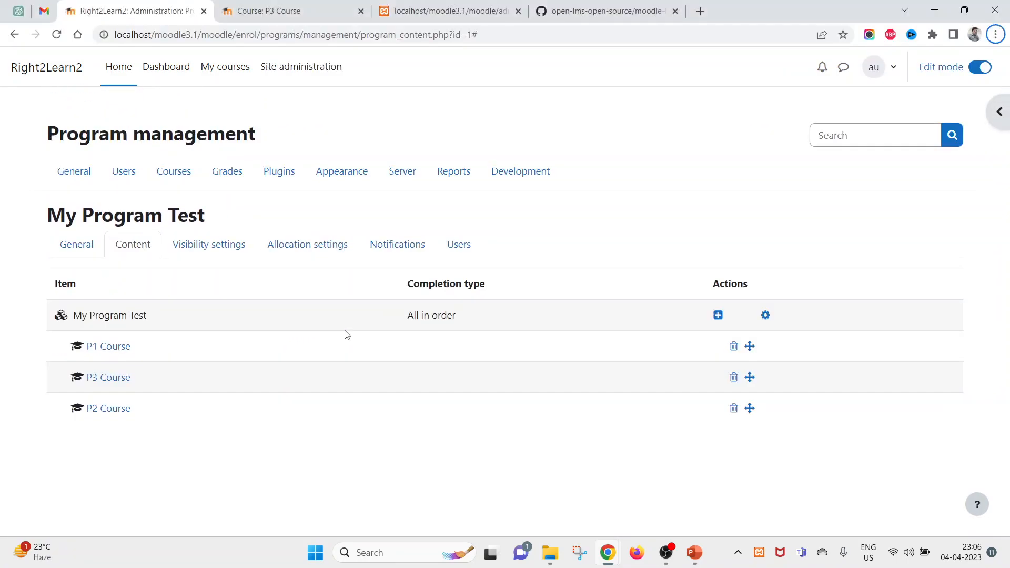
left_click(766, 316)
left_click(451, 166)
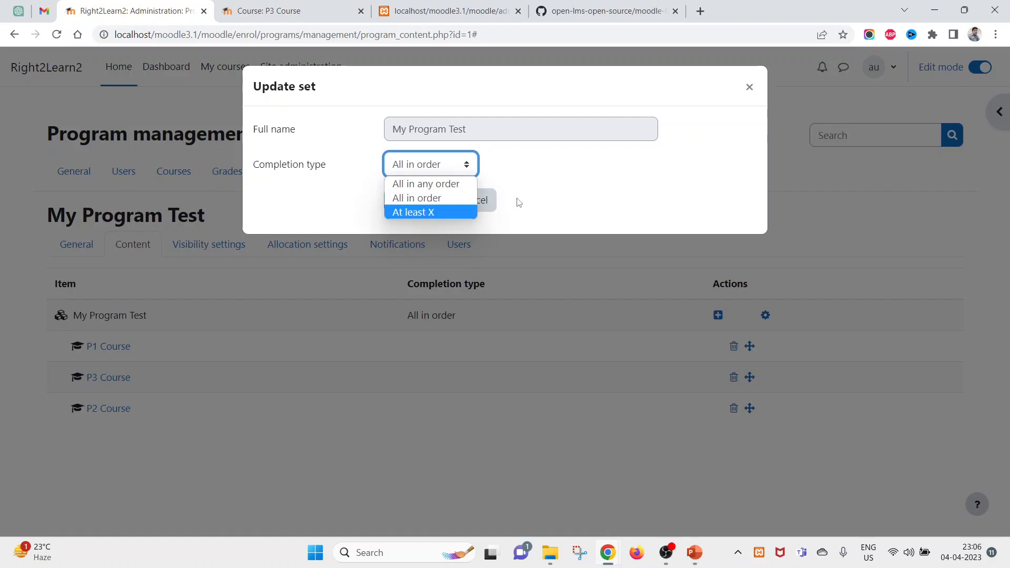
left_click(444, 198)
left_click(435, 201)
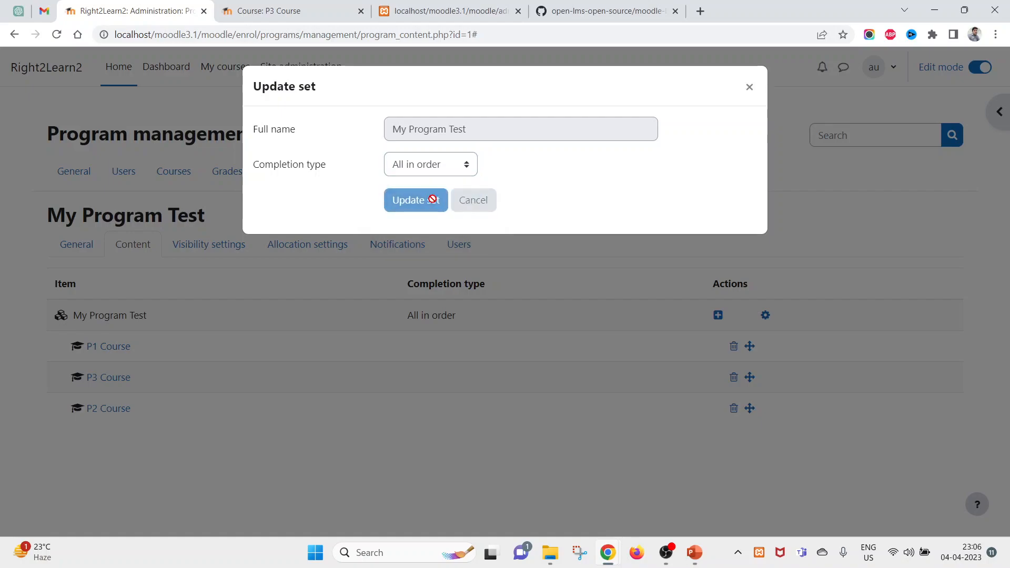
- Reload the student's program page and open P3 Course from it
key("alt+Tab")
right_click(503, 176)
left_click(545, 221)
scroll(108, 471, "down", 2)
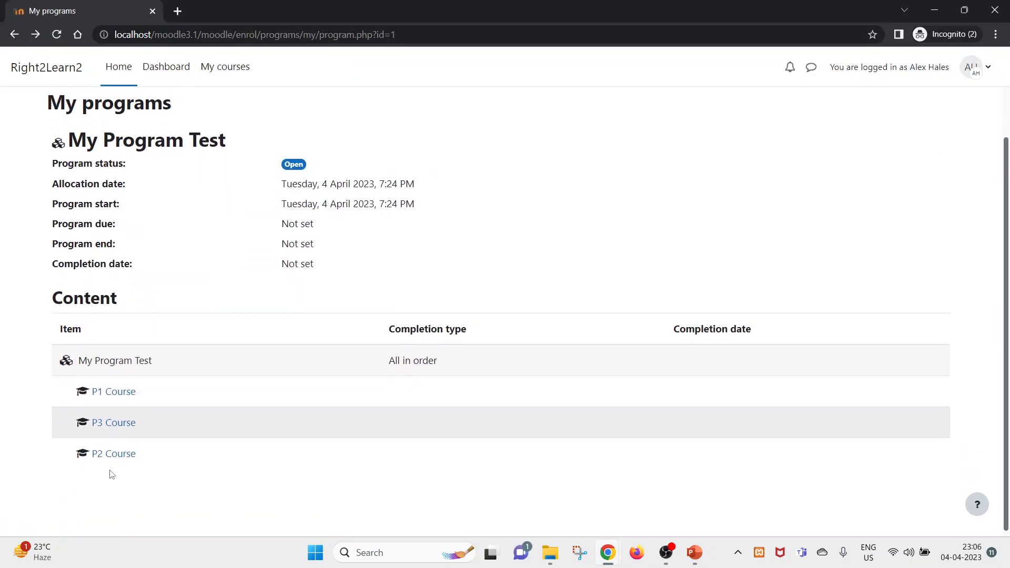
left_click(106, 417)
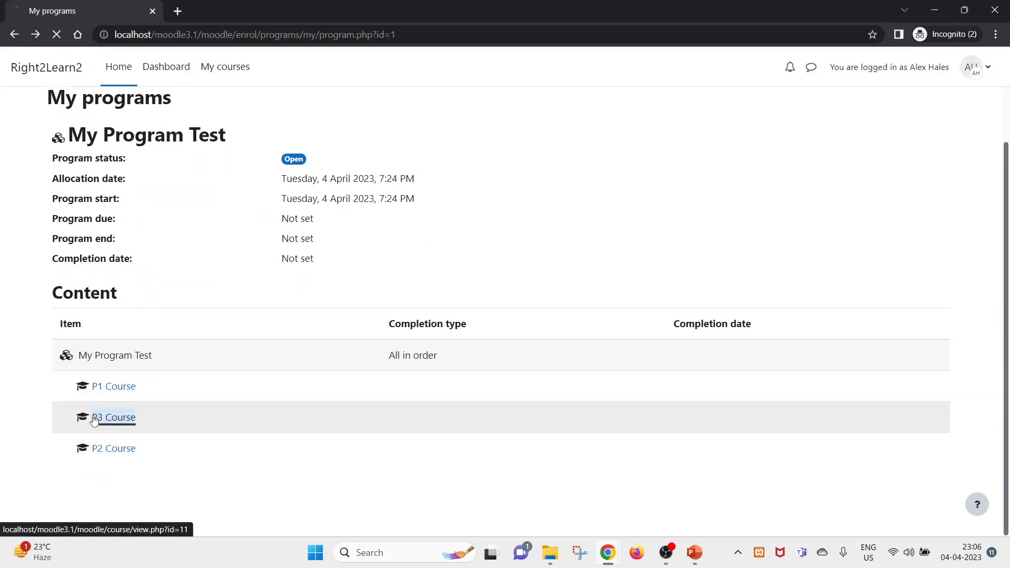
- Reopen the content set's settings in the admin window and close them unchanged
key("alt+Tab")
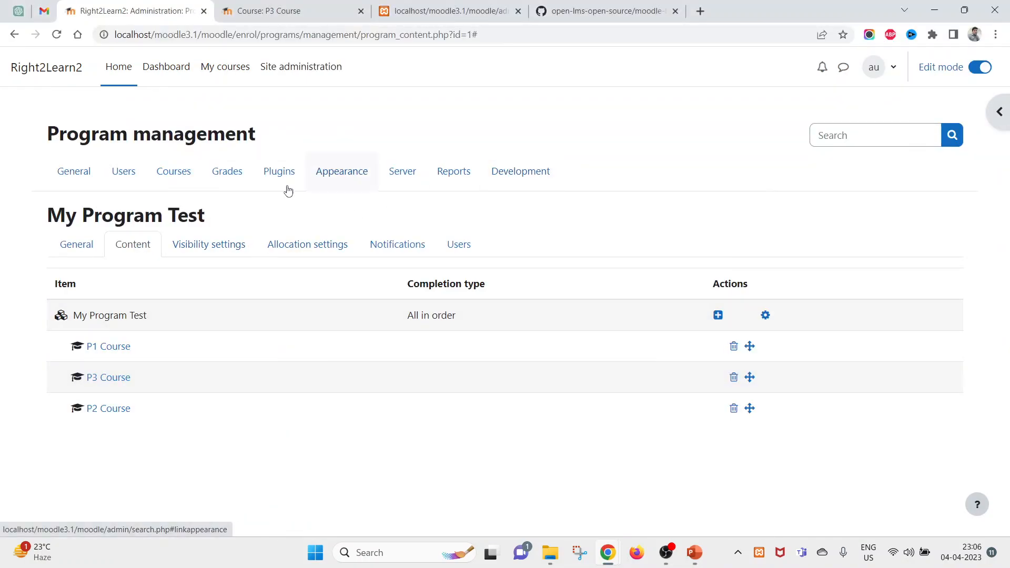
left_click(766, 316)
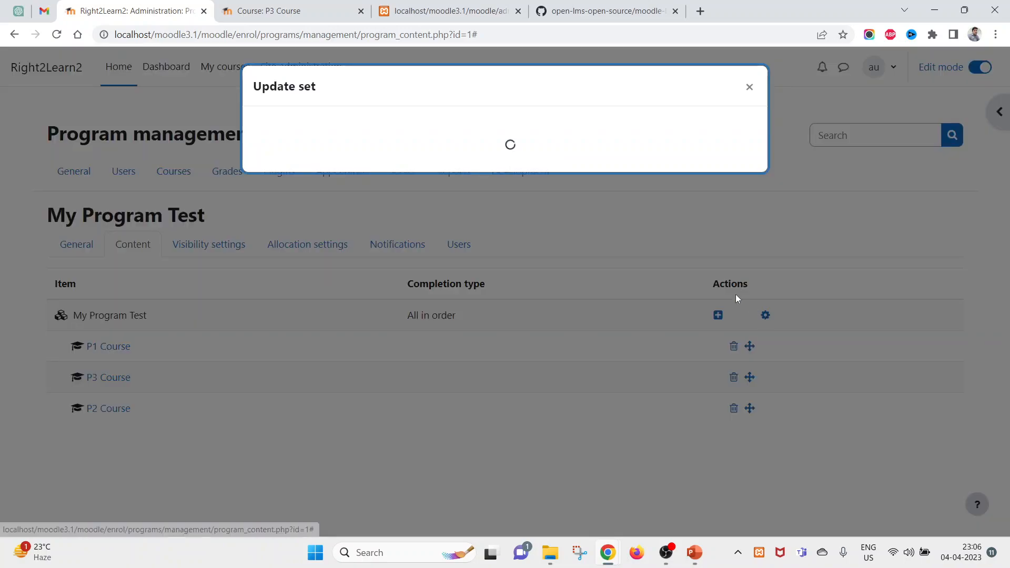
left_click(751, 87)
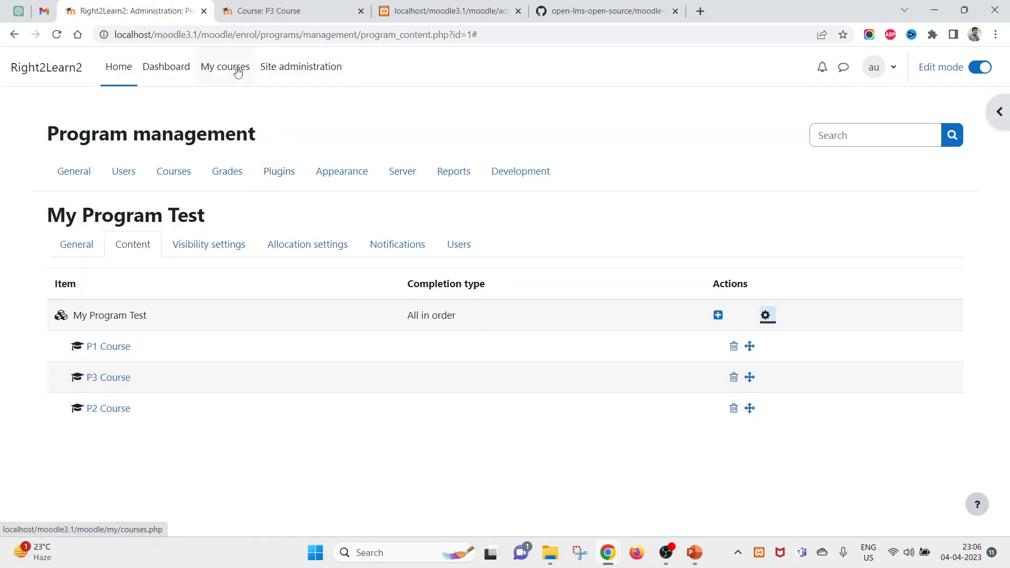
- In P3 Course, start adding a Text and media area to Topic 1
left_click(254, 15)
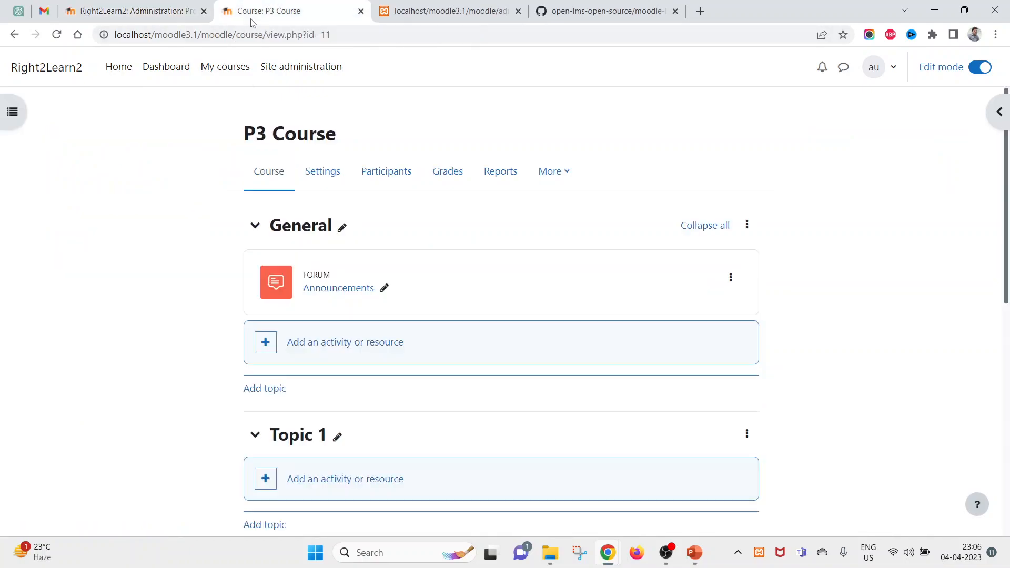
left_click(325, 347)
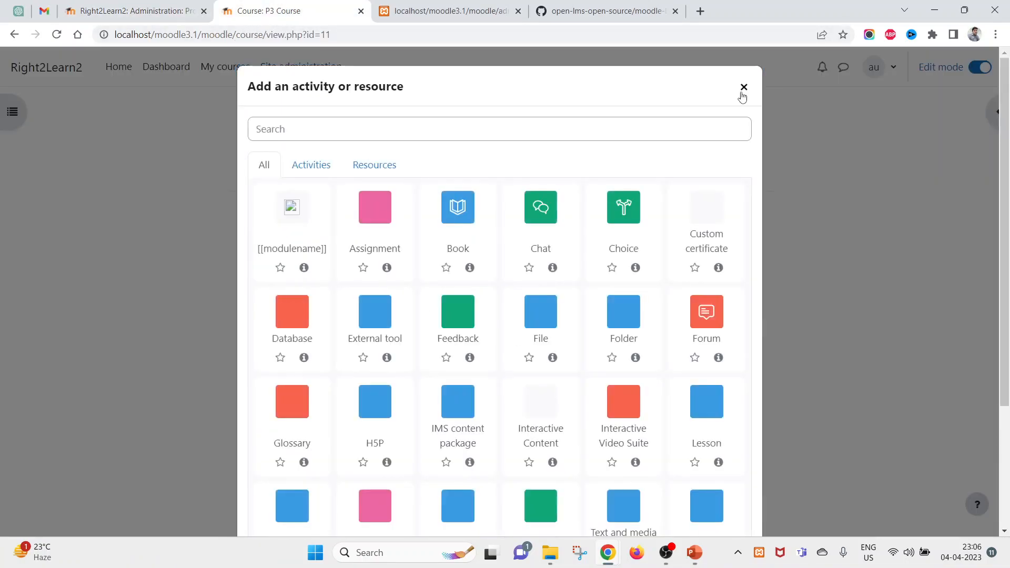
left_click(743, 88)
scroll(382, 443, "down", 3)
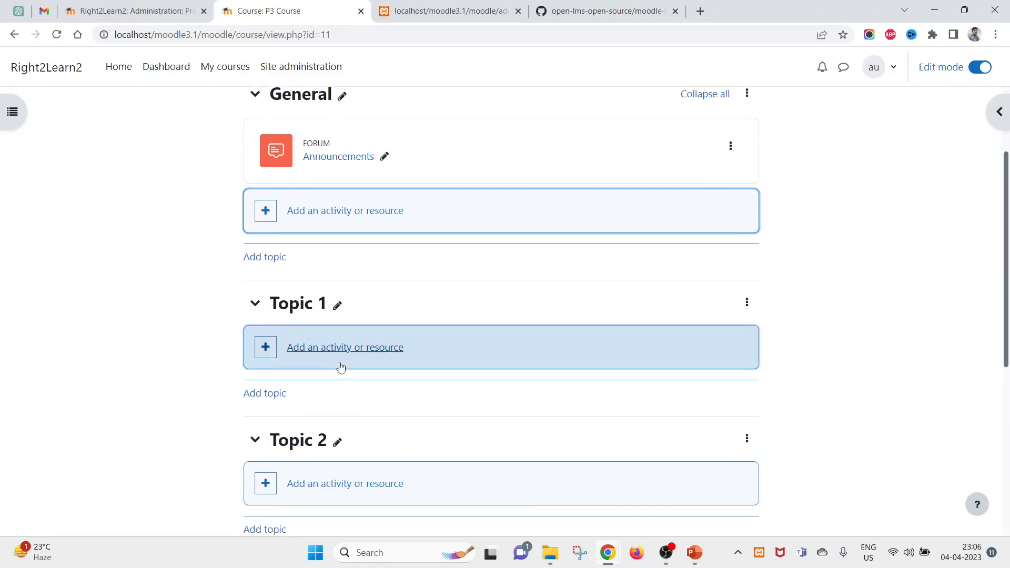
left_click(341, 364)
scroll(492, 405, "down", 1)
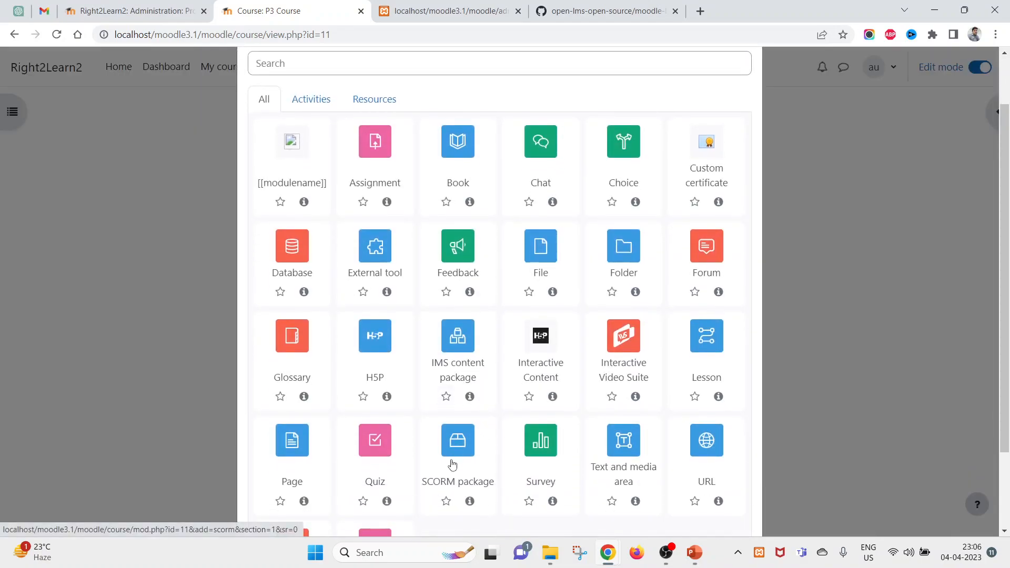
left_click(616, 446)
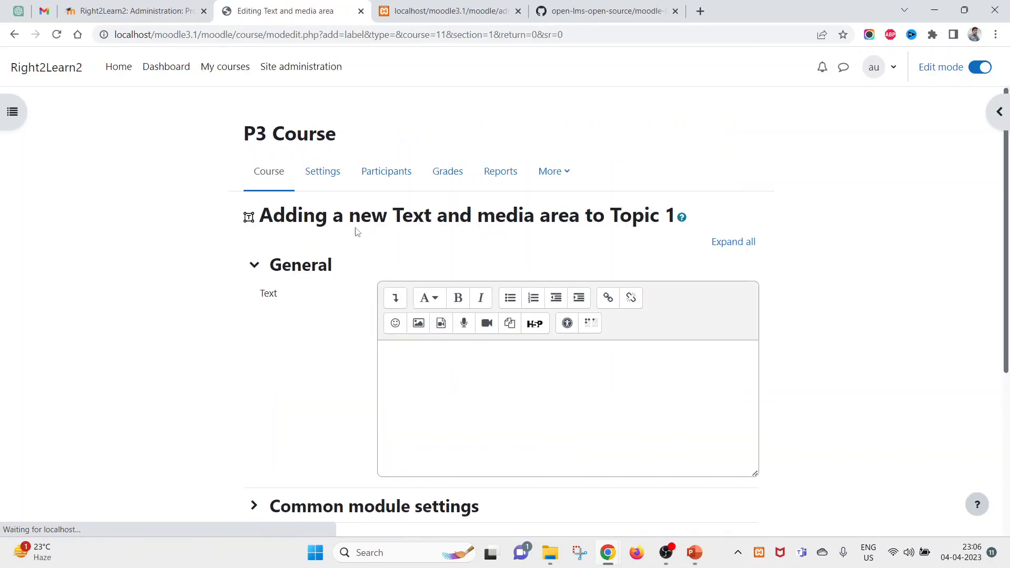
- Fill the text area with the copied form heading and save it to the course
triple_click(355, 221)
left_click(478, 441)
type("Adding a new Text and media area to Topic 1 Expand all")
scroll(464, 453, "down", 5)
left_click(451, 462)
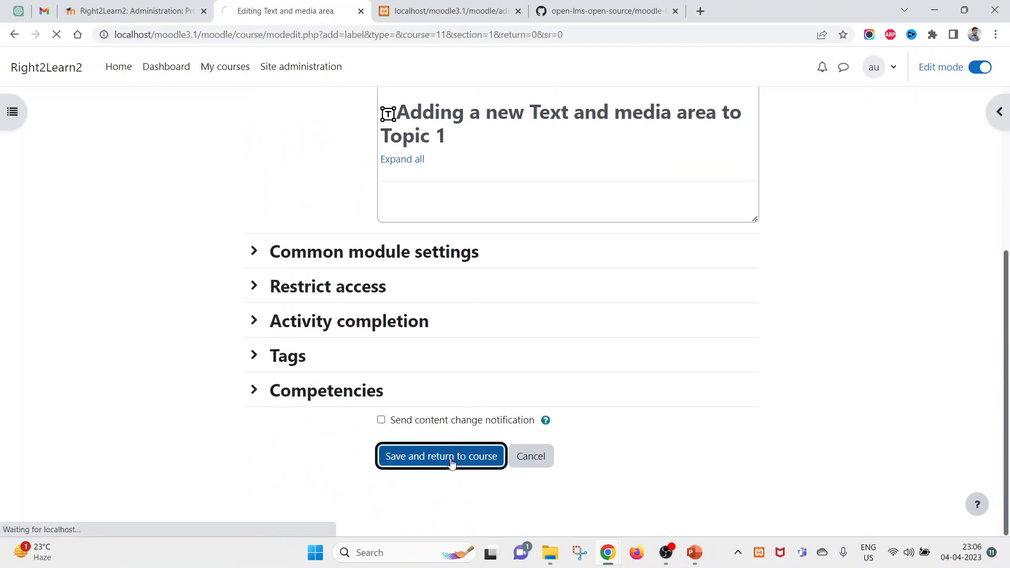
scroll(450, 463, "up", 4)
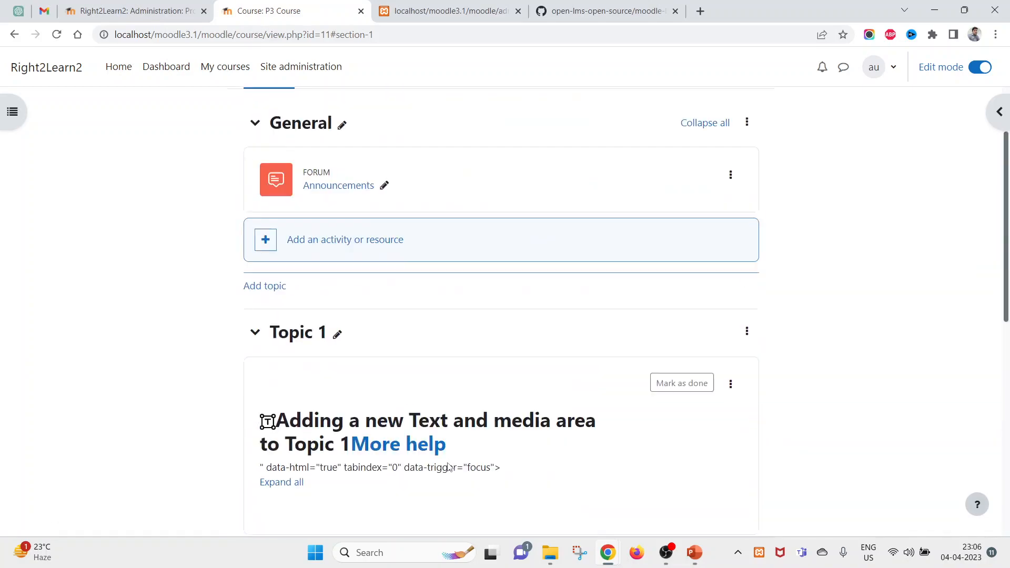
left_click(146, 8)
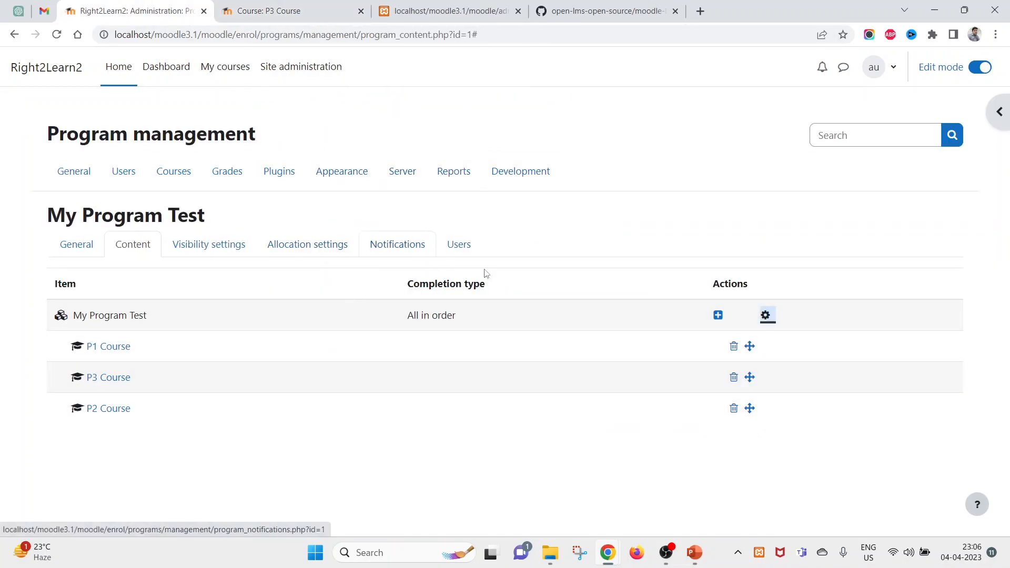
- On My Program Test's Users tab, allocate Student 1 to the program
left_click(454, 247)
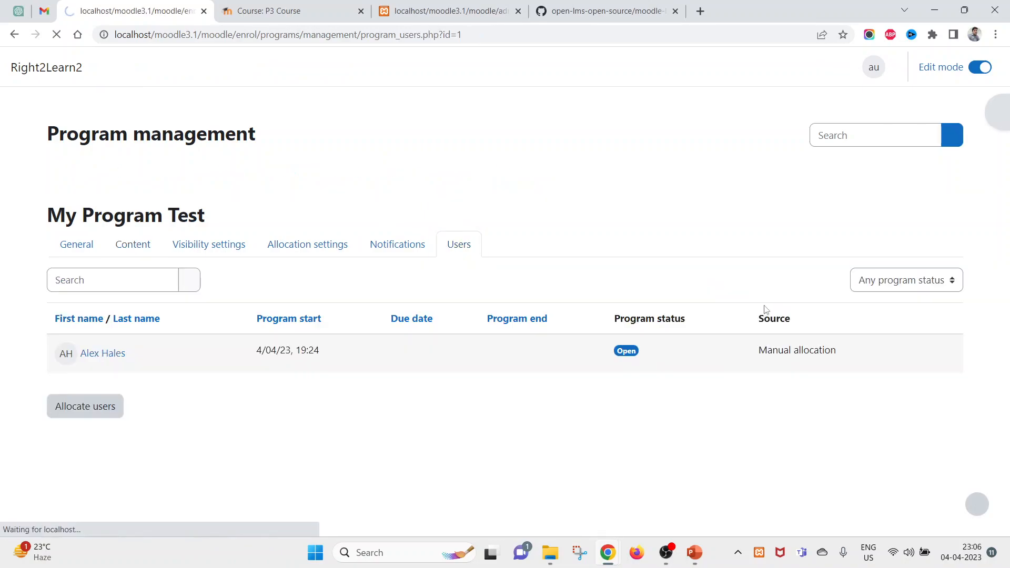
left_click(102, 411)
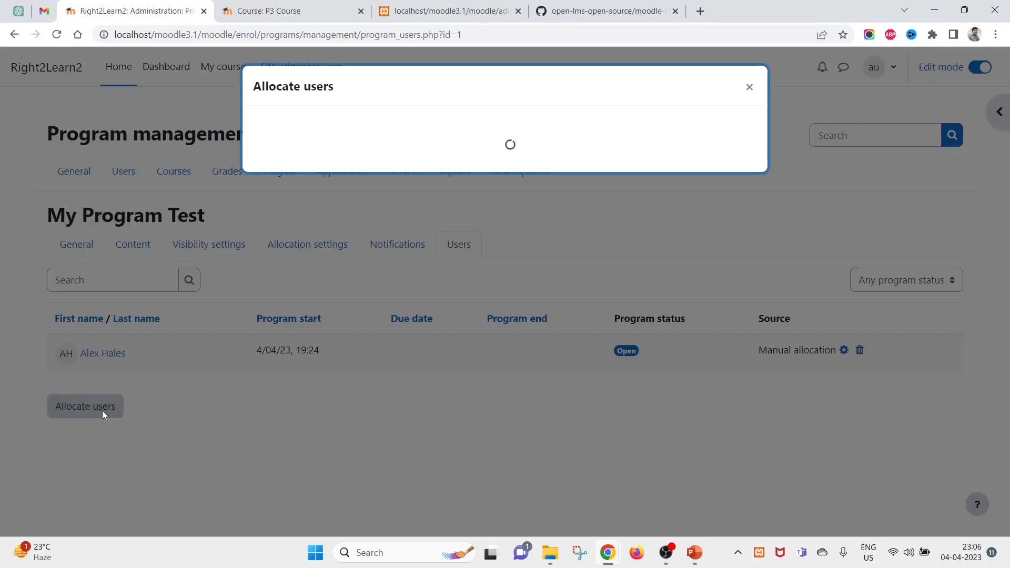
left_click(510, 164)
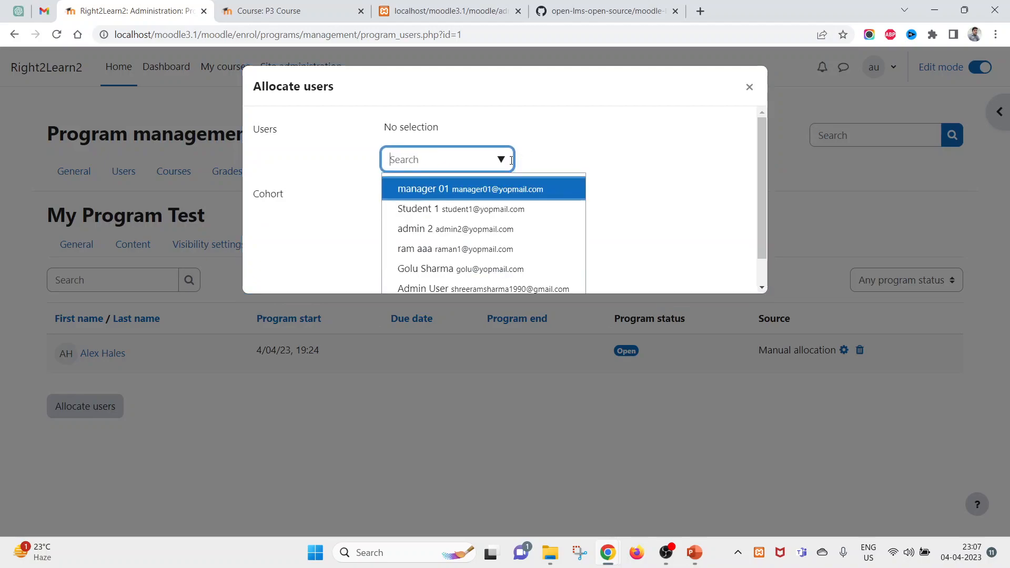
left_click(452, 210)
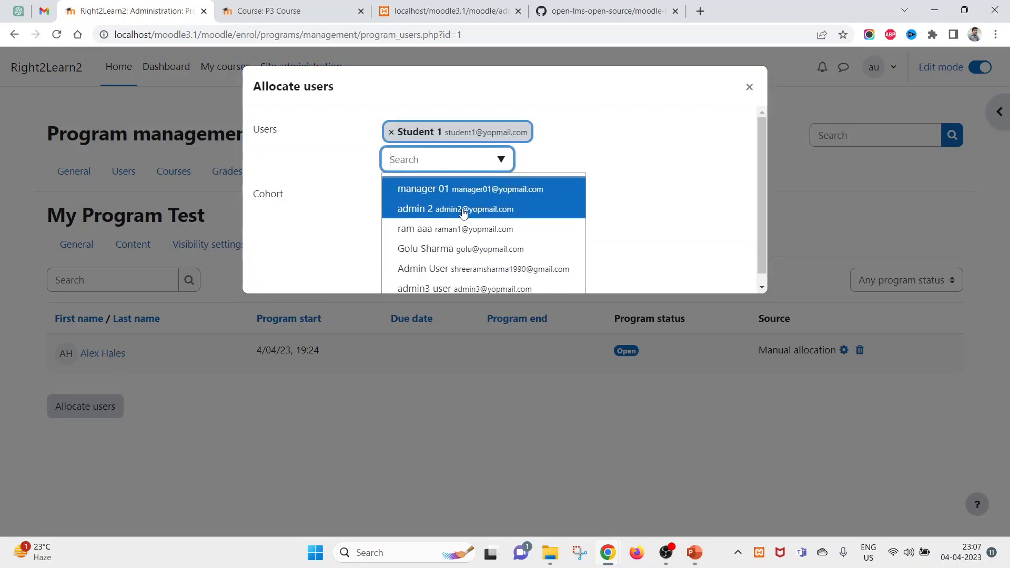
left_click(678, 156)
left_click(416, 263)
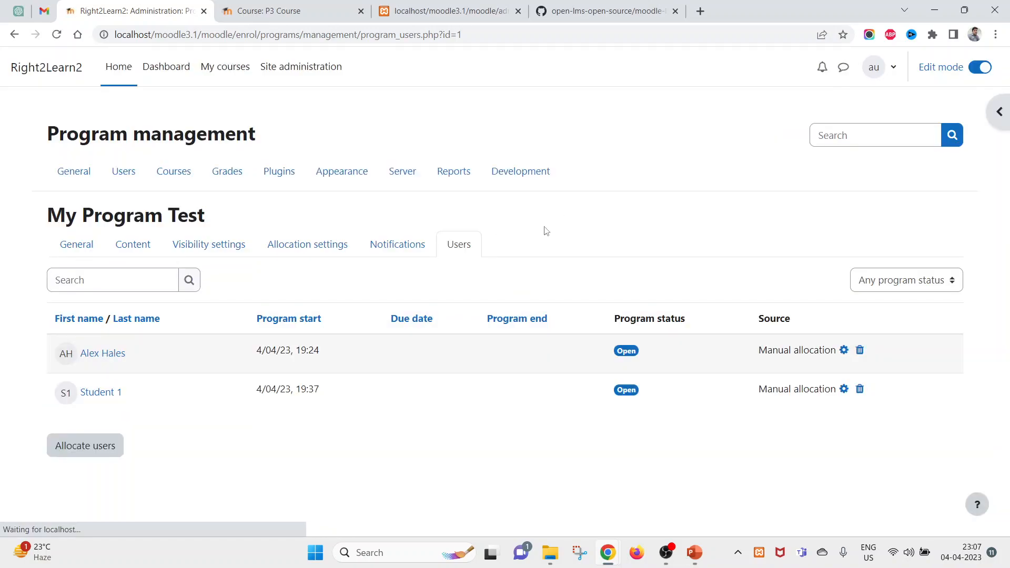
- Close the P3 Course window, log out, and sign in with the saved administrator login
mouse_move(610, 556)
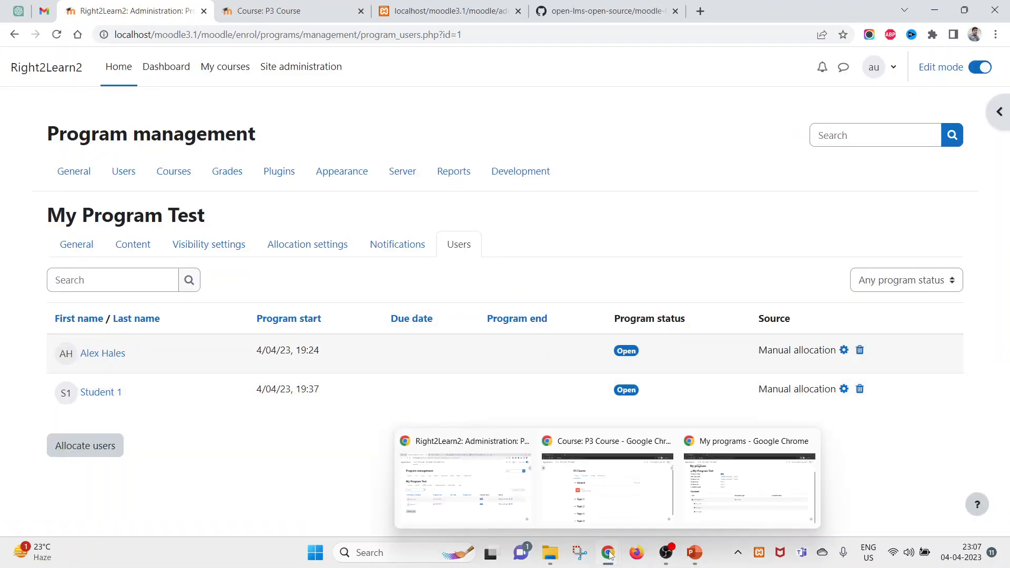
left_click(744, 483)
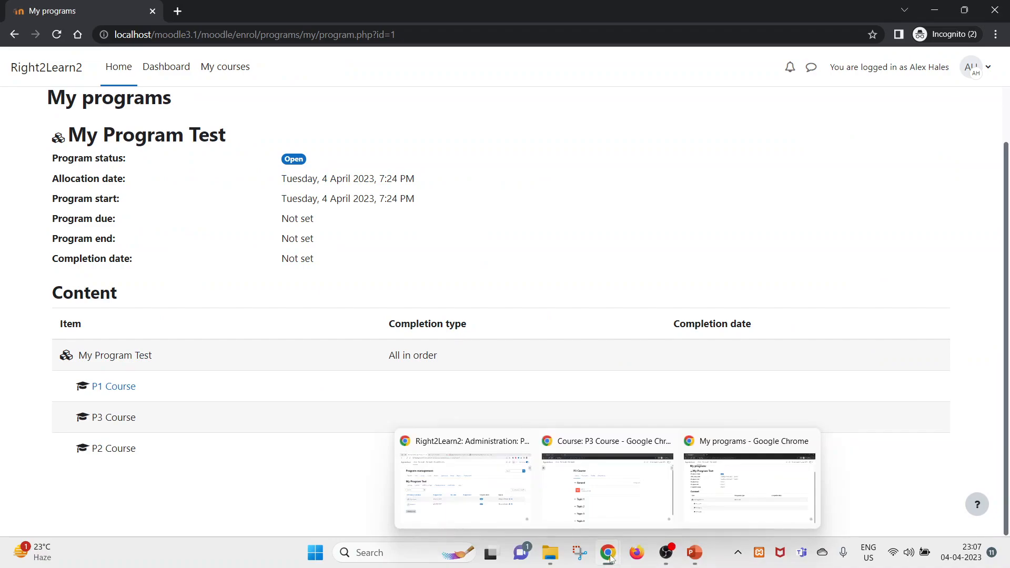
left_click(612, 497)
left_click(996, 9)
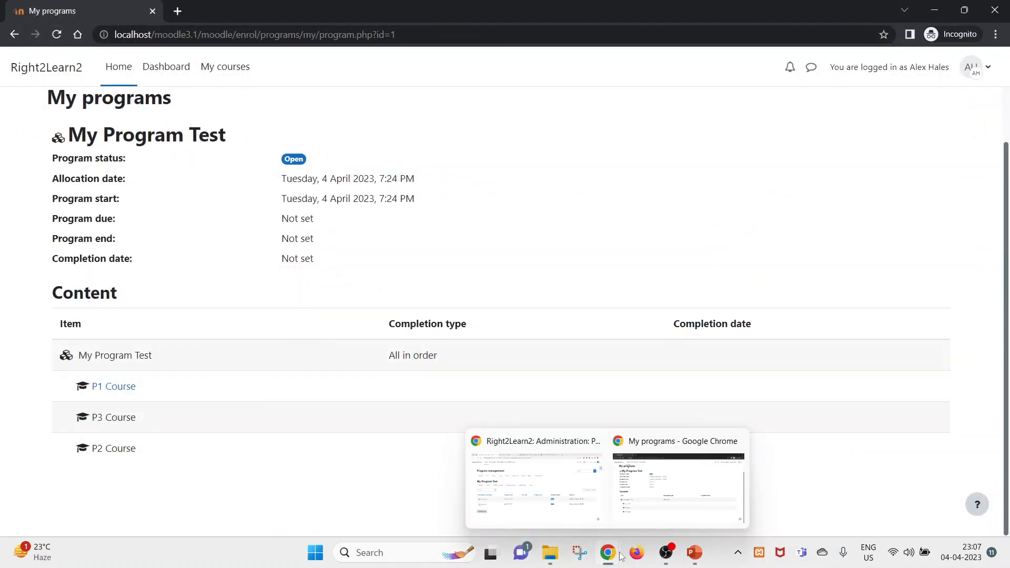
left_click(960, 76)
left_click(868, 244)
left_click(467, 231)
left_click(453, 198)
left_click(477, 232)
left_click(386, 291)
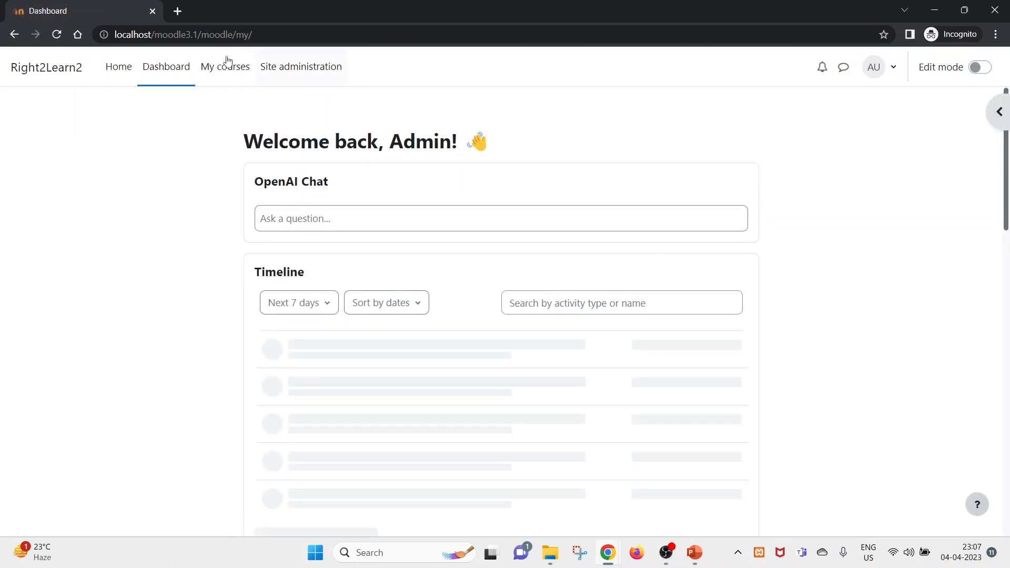
- Find Student 1 in Site administration's user list and log in as them
left_click(289, 77)
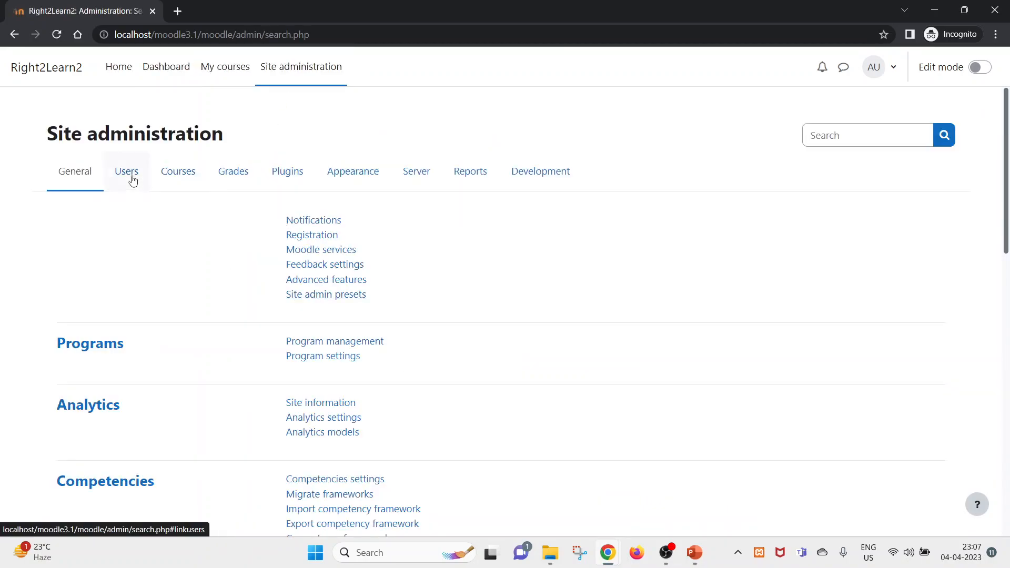
left_click(132, 176)
left_click(333, 270)
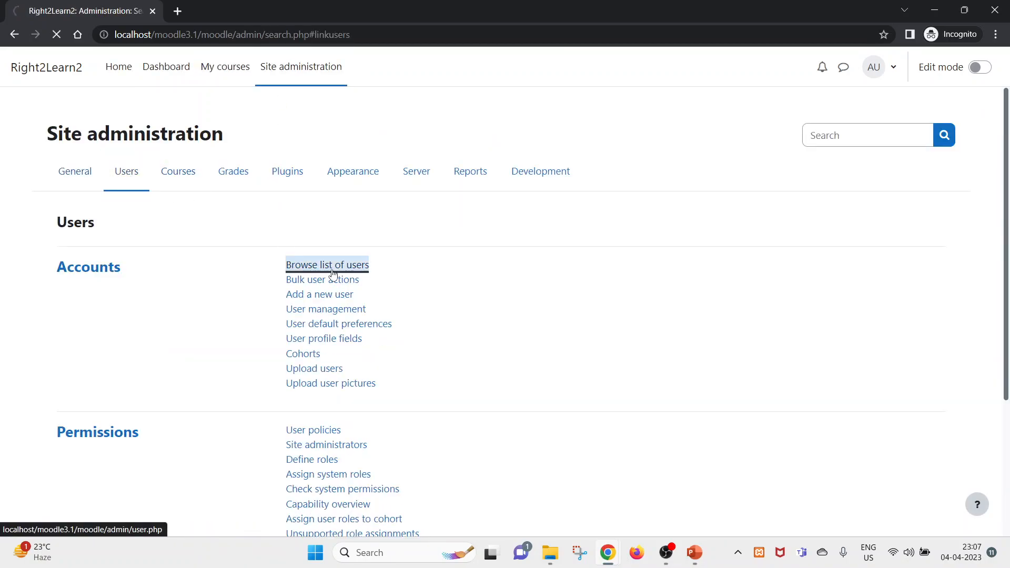
scroll(131, 392, "down", 3)
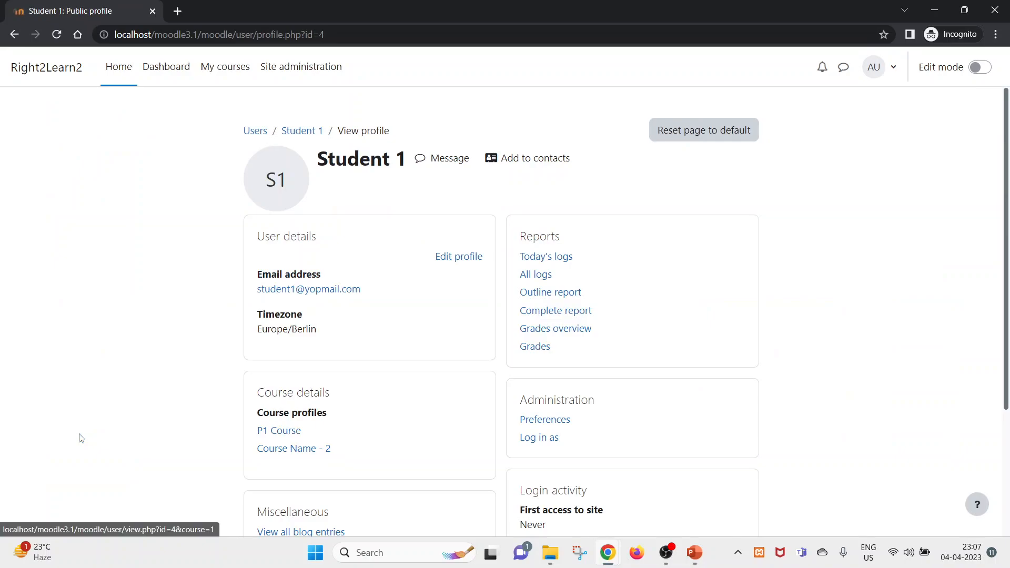
scroll(602, 408, "down", 3)
left_click(547, 307)
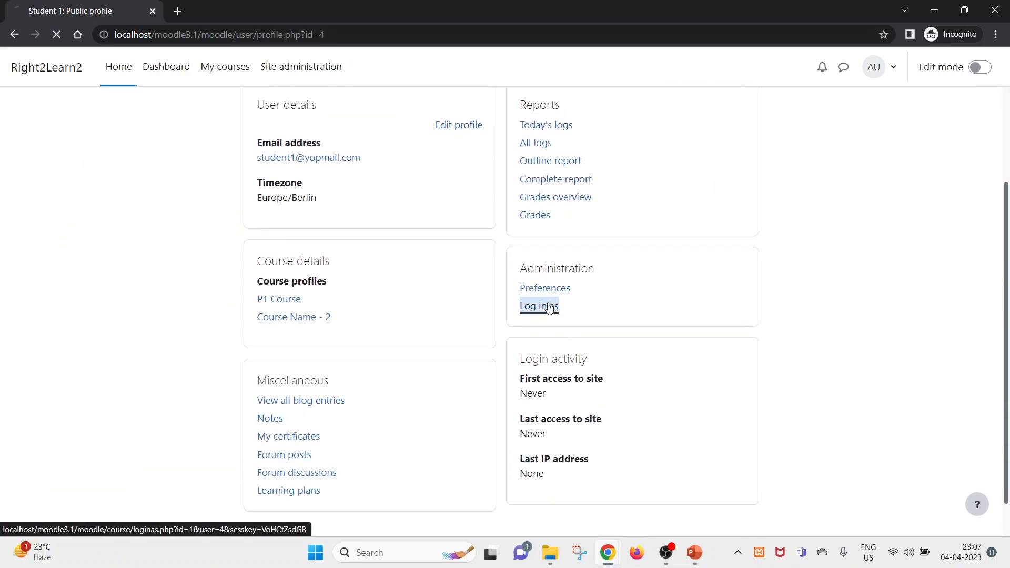
left_click(515, 245)
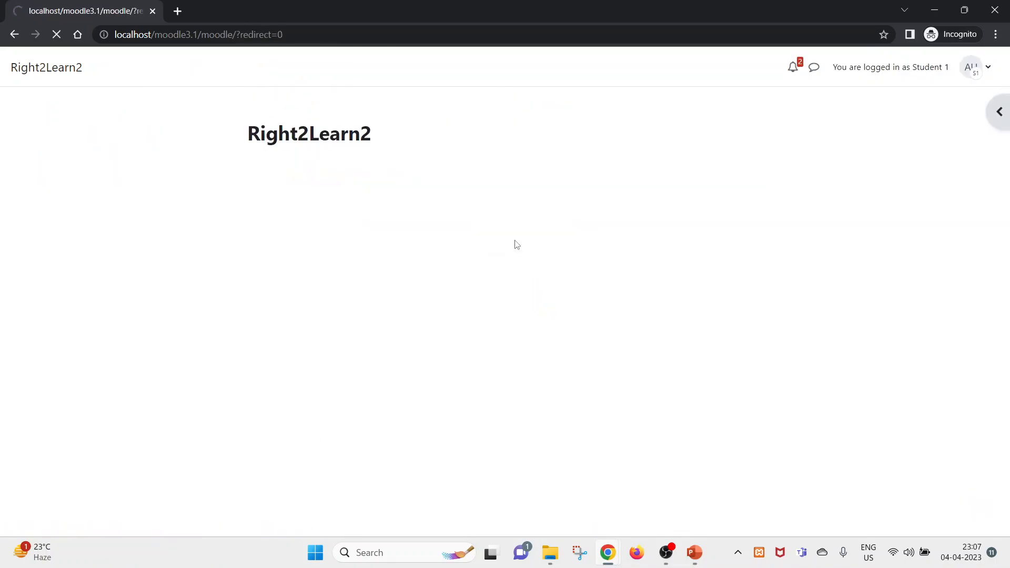
- As Student 1, open My Program Test and P1 Course, marking the demo content done
left_click(158, 82)
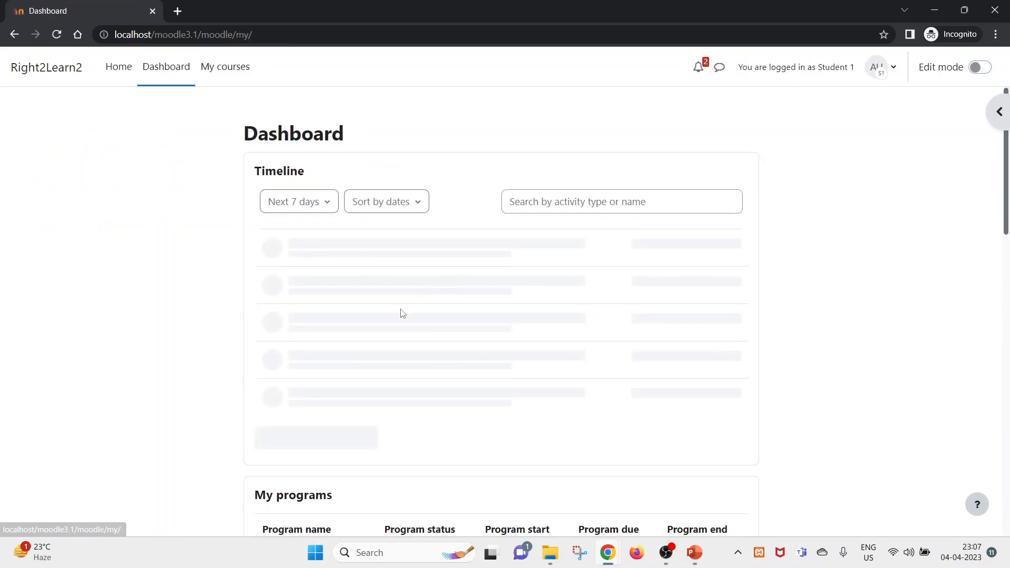
scroll(420, 286, "down", 5)
left_click(315, 158)
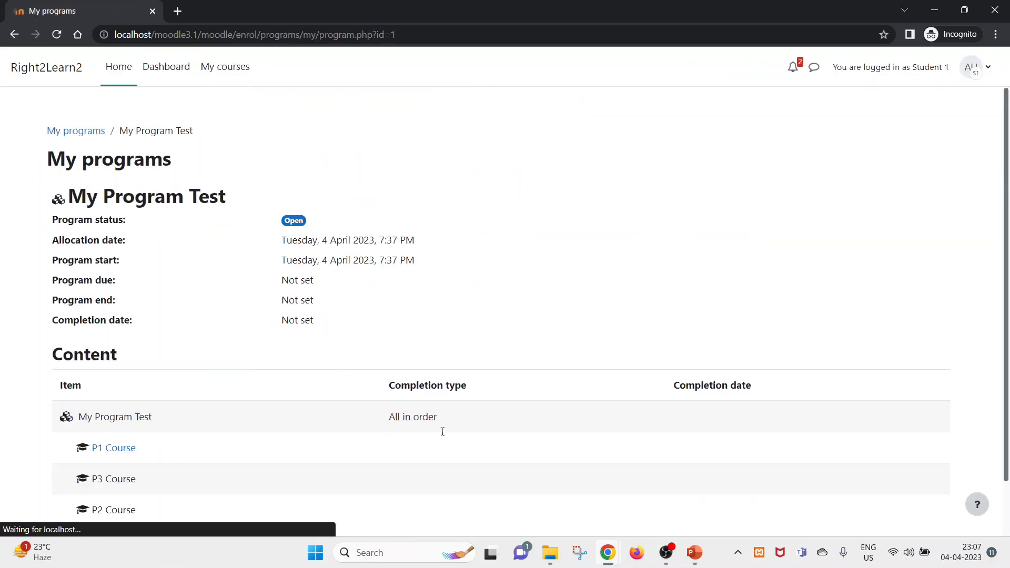
scroll(309, 424, "down", 1)
left_click(126, 389)
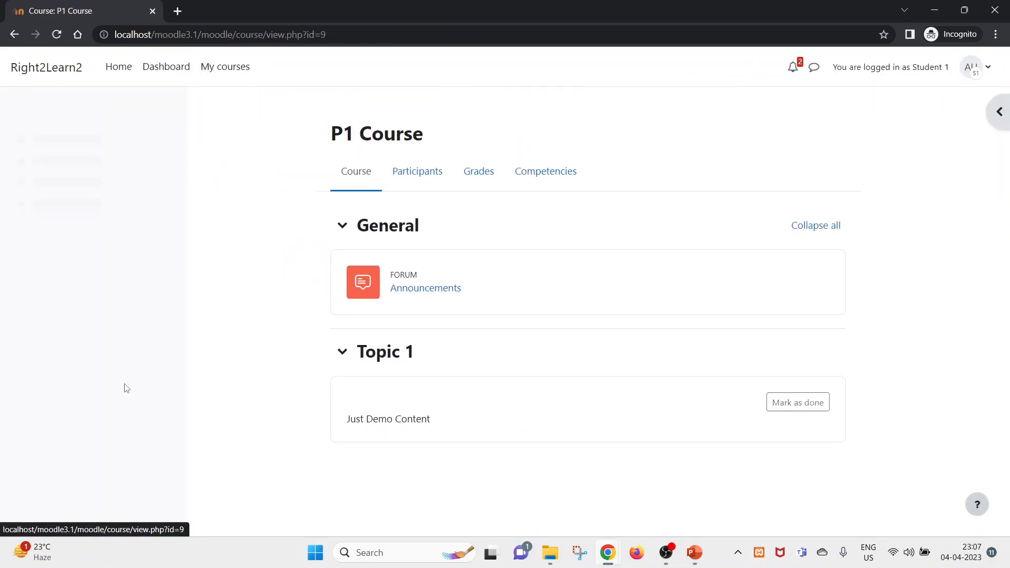
left_click(806, 411)
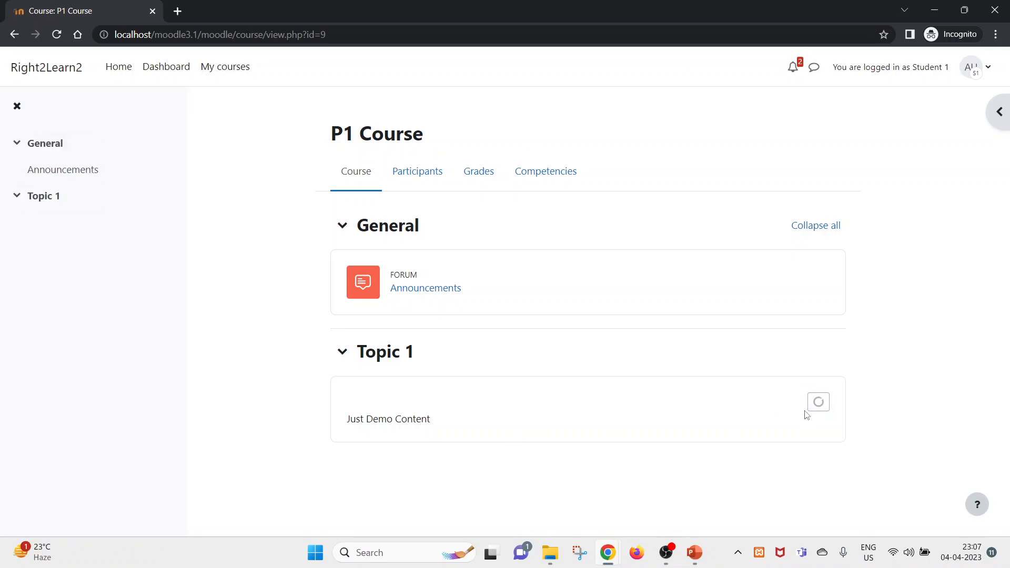
left_click(424, 176)
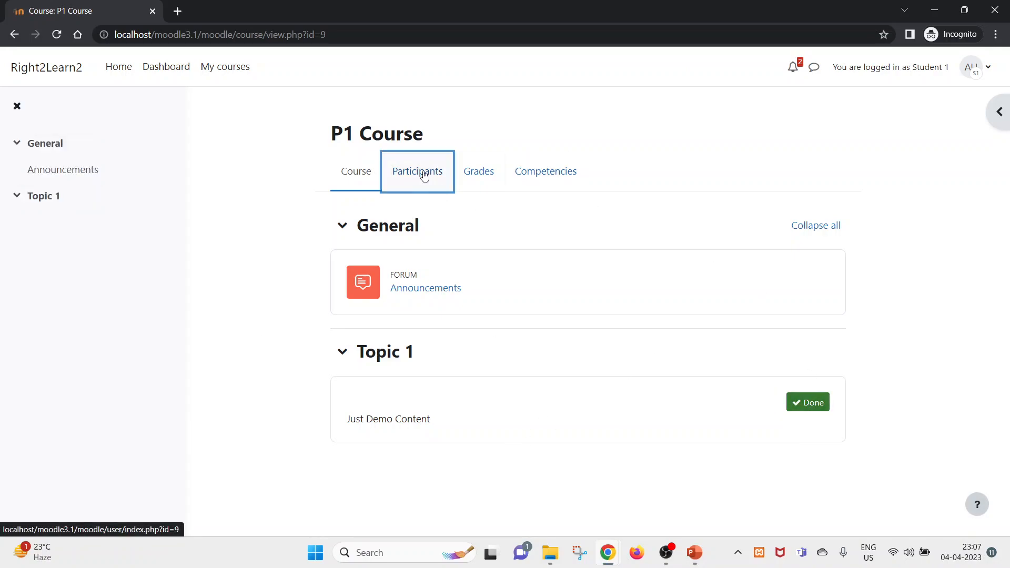
left_click(831, 227)
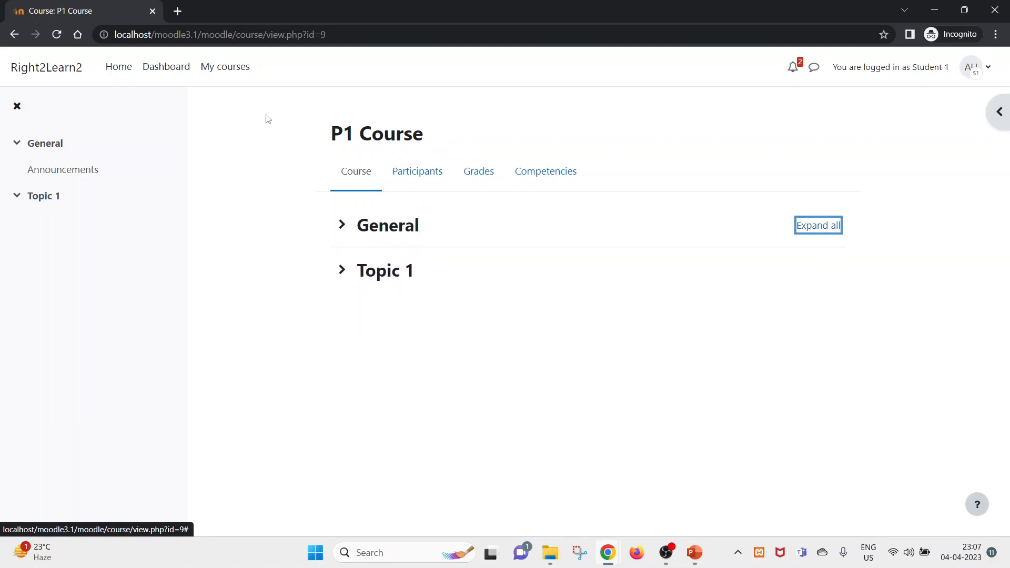
left_click(172, 77)
- Reopen My Program Test and review the P3 and P2 Course order under All in order
scroll(287, 331, "down", 6)
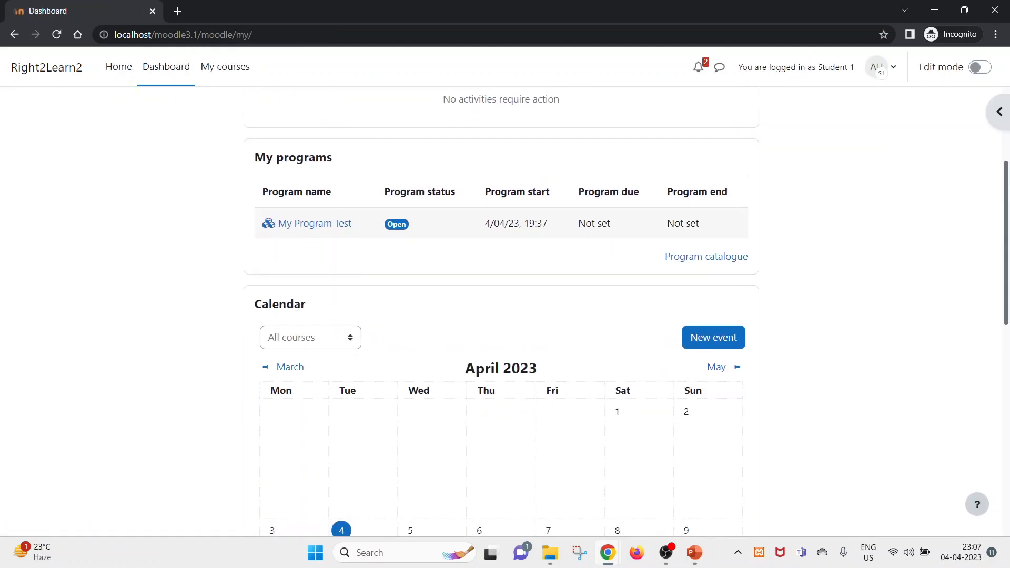
left_click(312, 226)
scroll(311, 226, "down", 2)
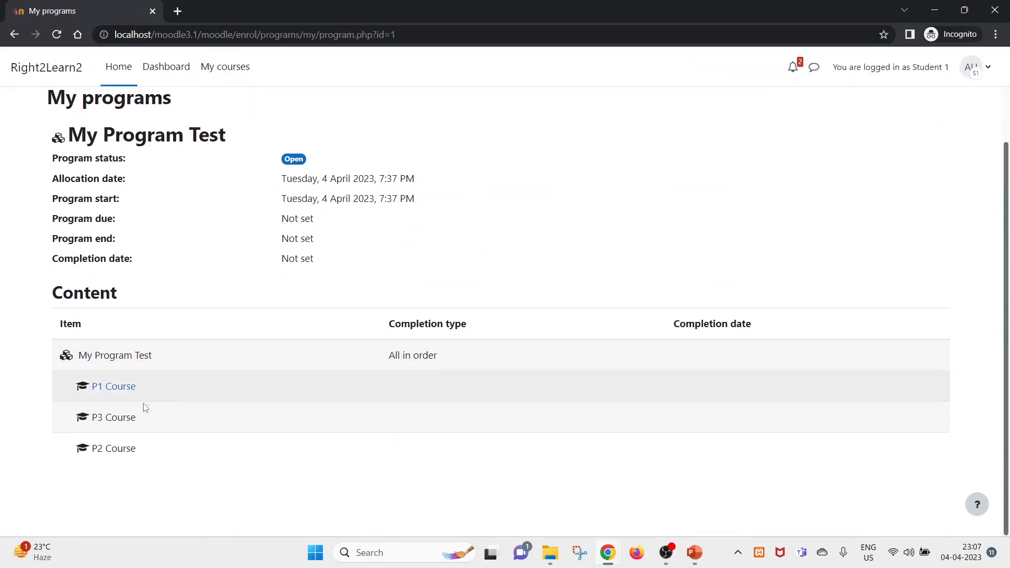
left_click_drag(204, 414, 90, 419)
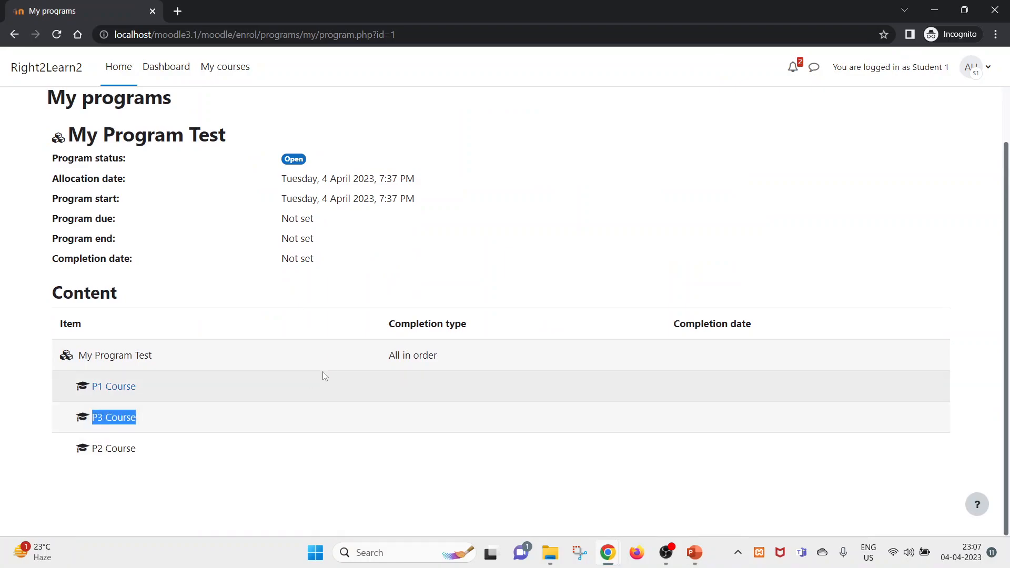
double_click(93, 421)
left_click(92, 422)
left_click_drag(203, 423, 87, 424)
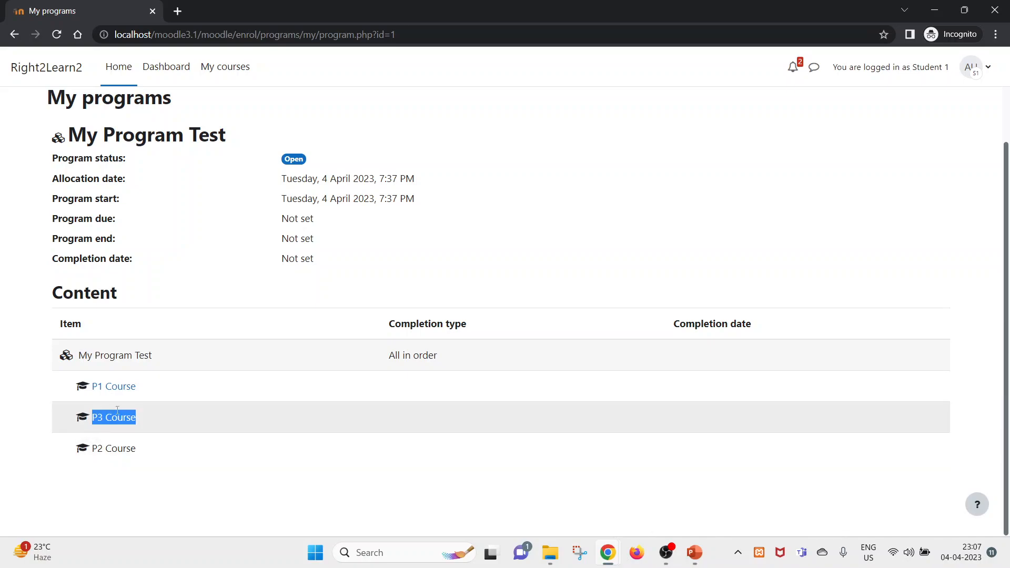
left_click_drag(185, 460, 85, 427)
double_click(432, 346)
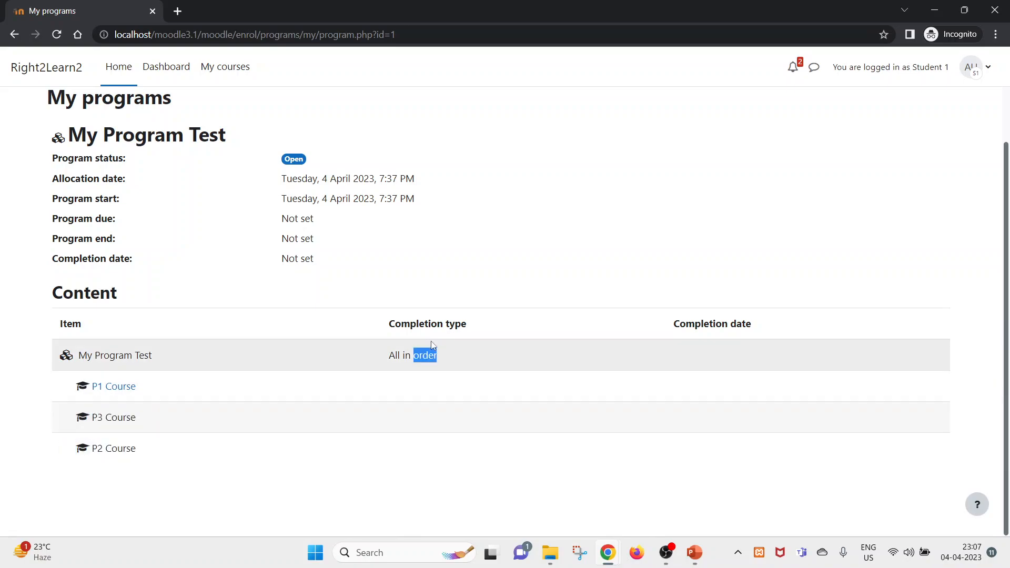
scroll(300, 354, "up", 1)
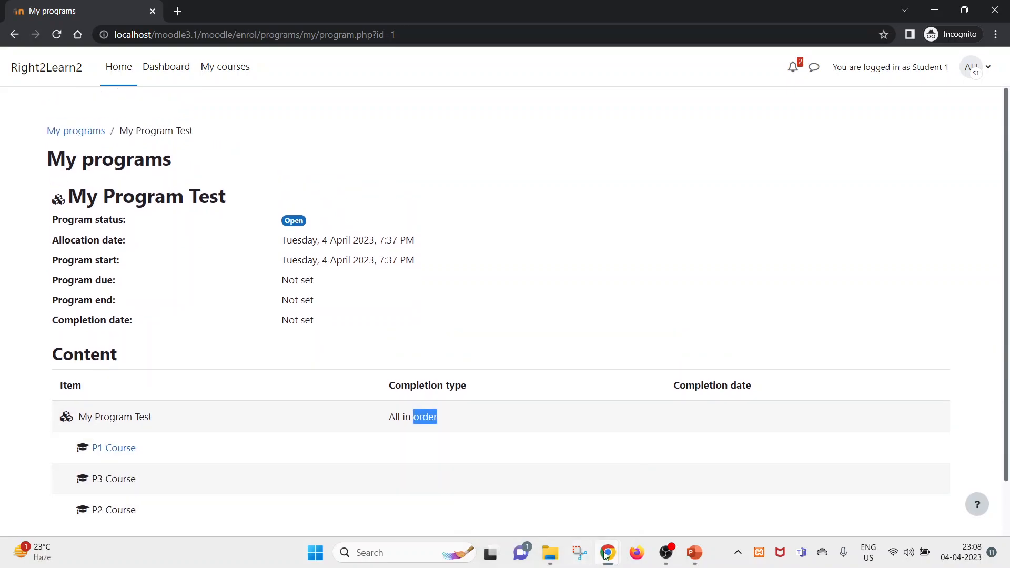
- In the admin window, review My Program Test's General and Content tabs, then edit its Visibility settings
mouse_move(608, 555)
left_click(535, 490)
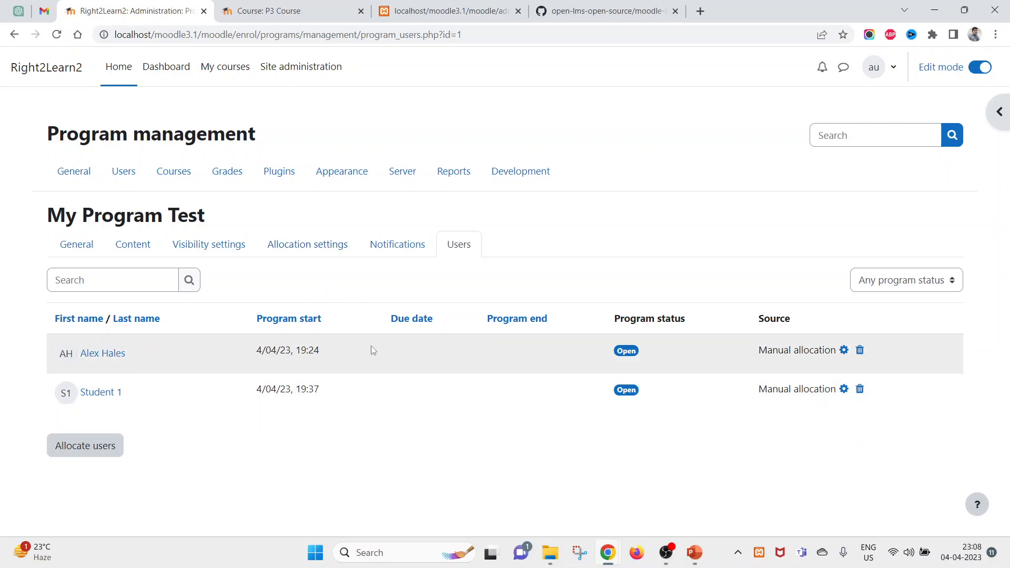
left_click(72, 251)
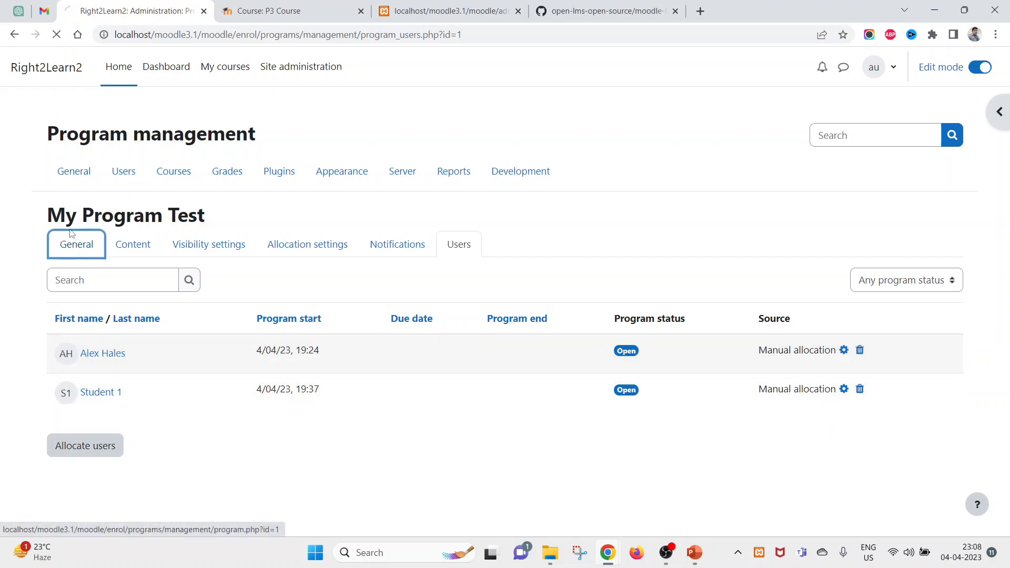
left_click_drag(47, 215, 216, 217)
left_click(125, 256)
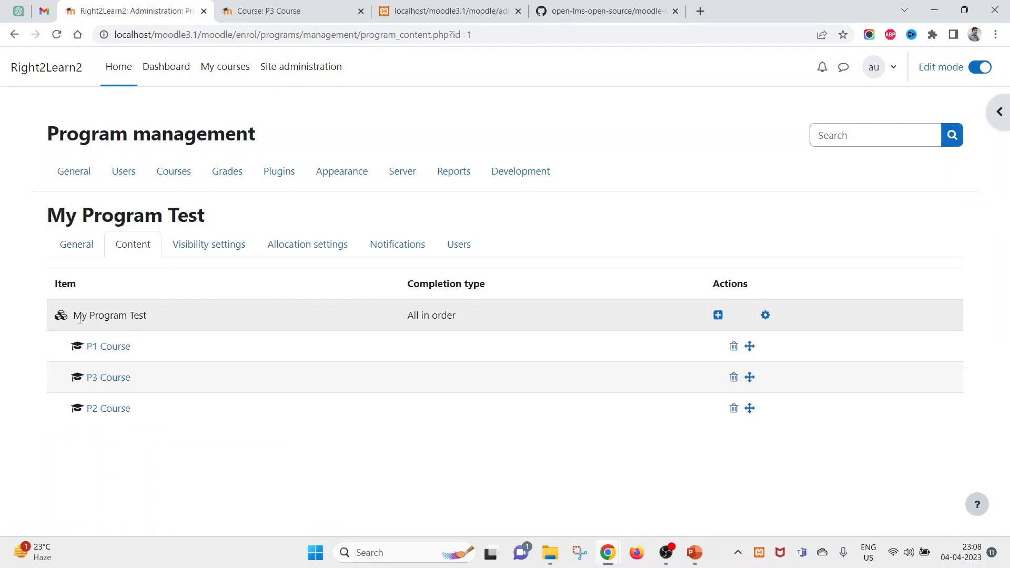
left_click_drag(80, 318, 90, 380)
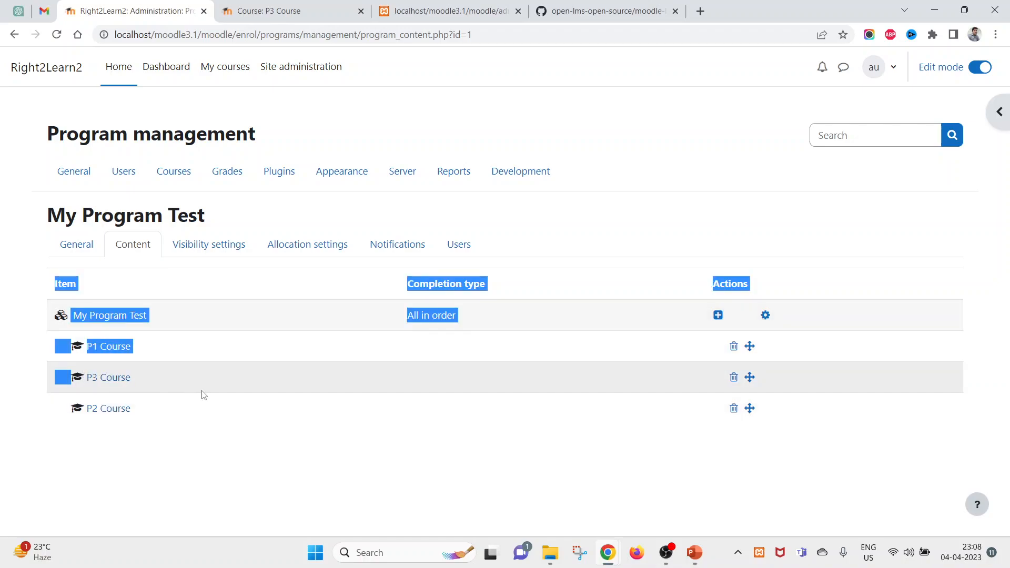
left_click(202, 411)
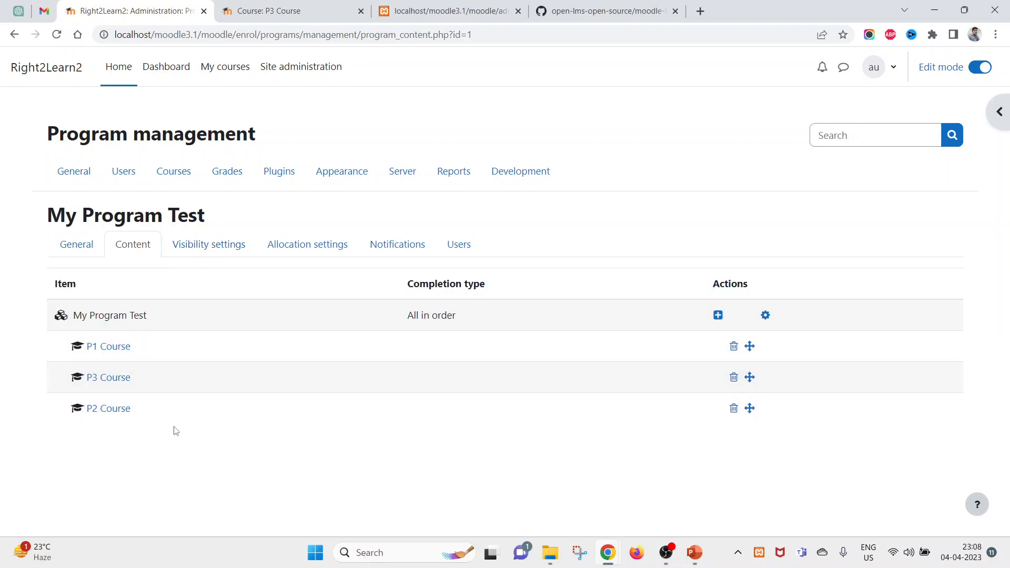
left_click(217, 257)
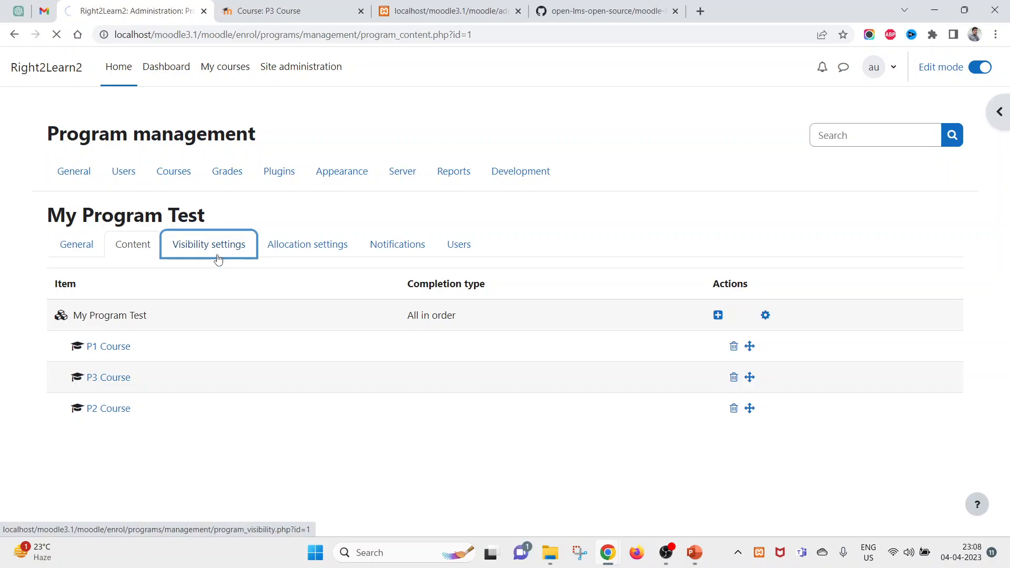
left_click(67, 341)
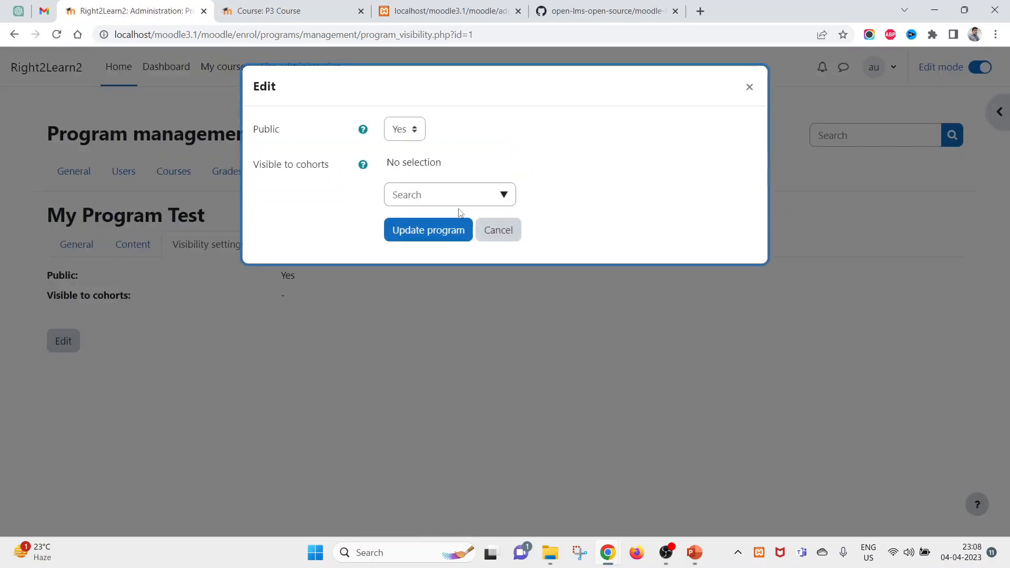
- Set My Program Test's Public option to No and update the program
left_click(402, 130)
left_click(399, 150)
left_click(420, 229)
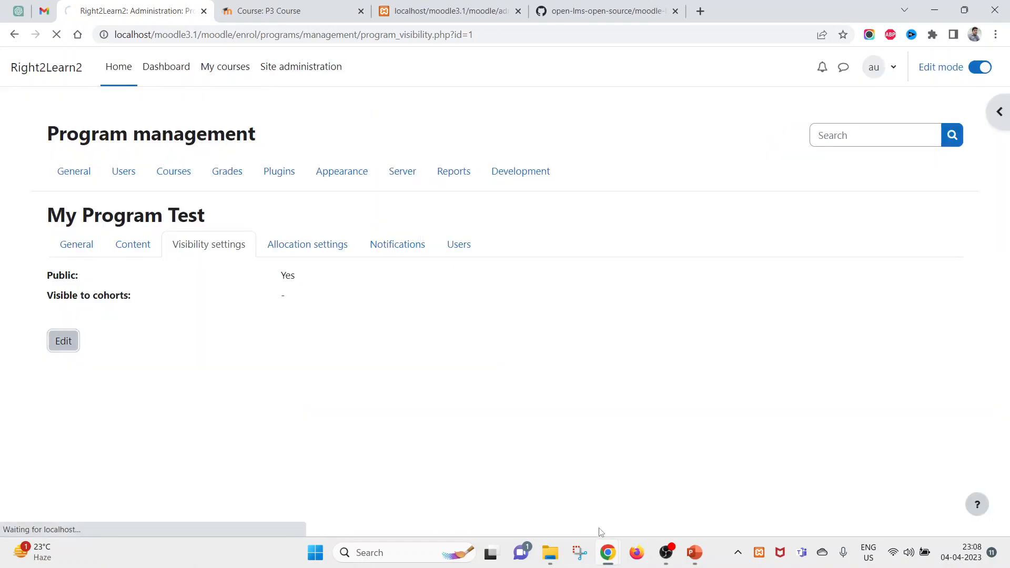
- In the student's browser window, reload the program page to check it after the change
mouse_move(608, 553)
left_click(676, 485)
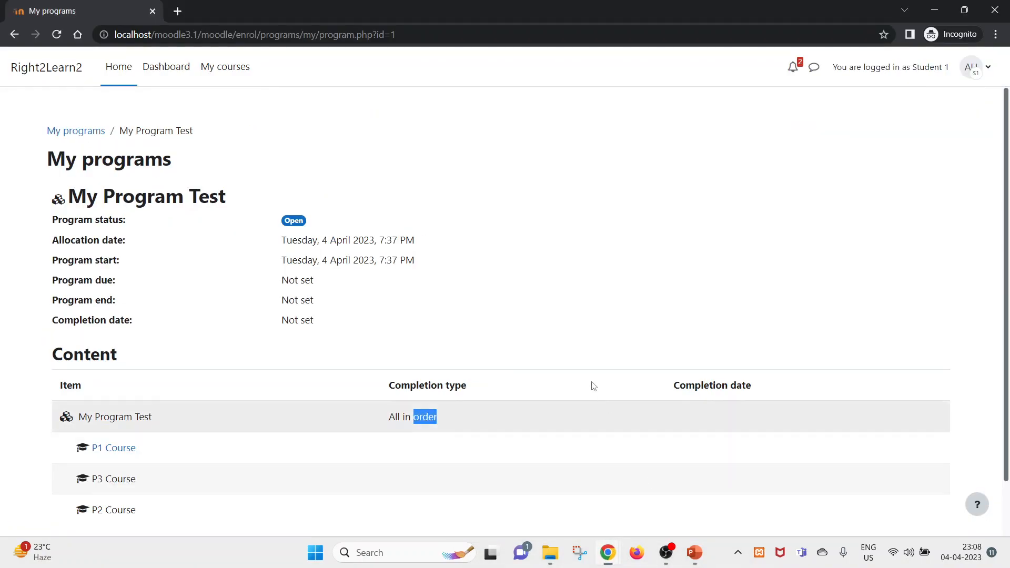
right_click(338, 131)
left_click(387, 175)
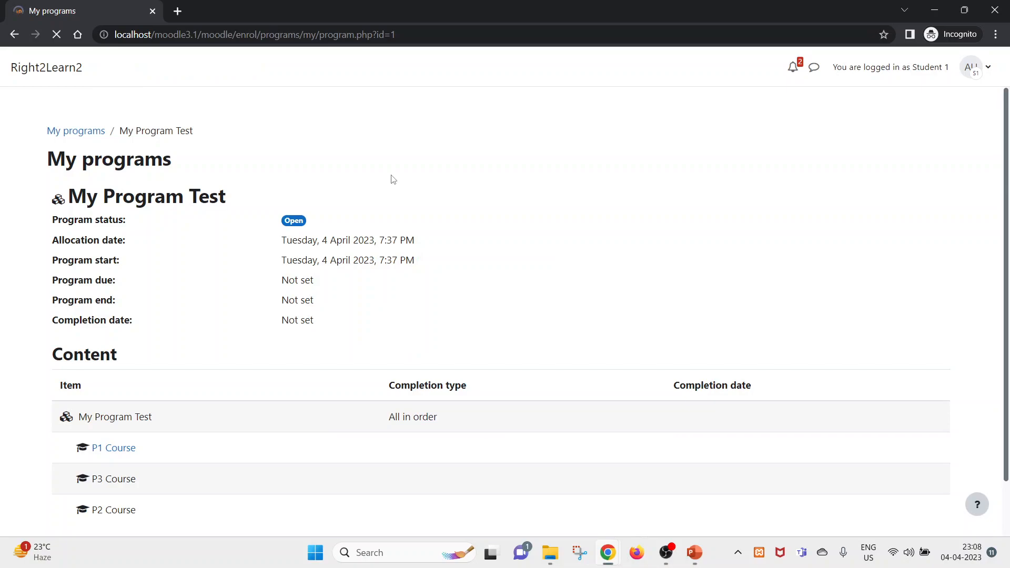
scroll(244, 348, "down", 1)
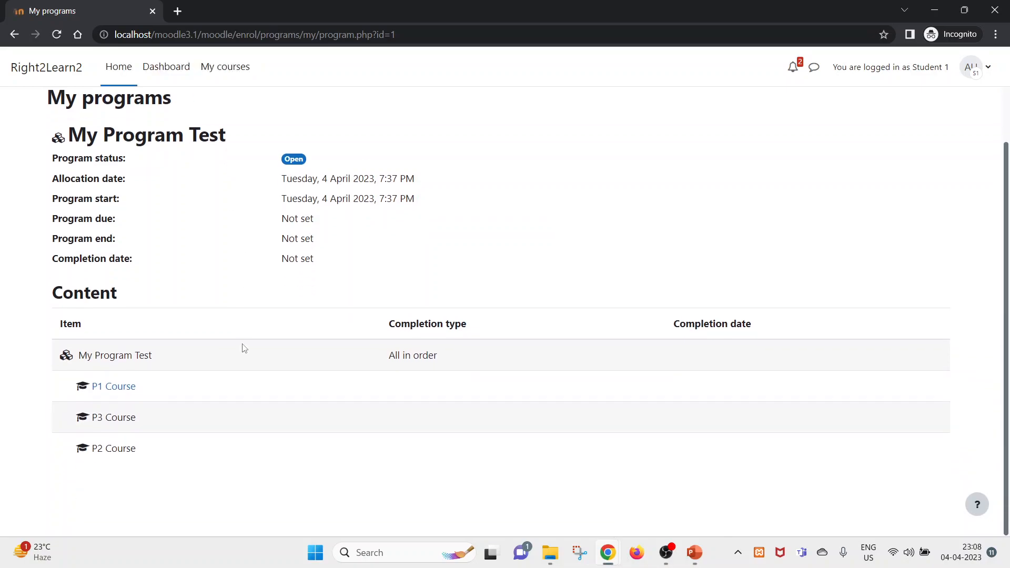
scroll(244, 349, "up", 1)
- Reload the student's Dashboard to confirm the program is still listed, with end date Not set
left_click(167, 67)
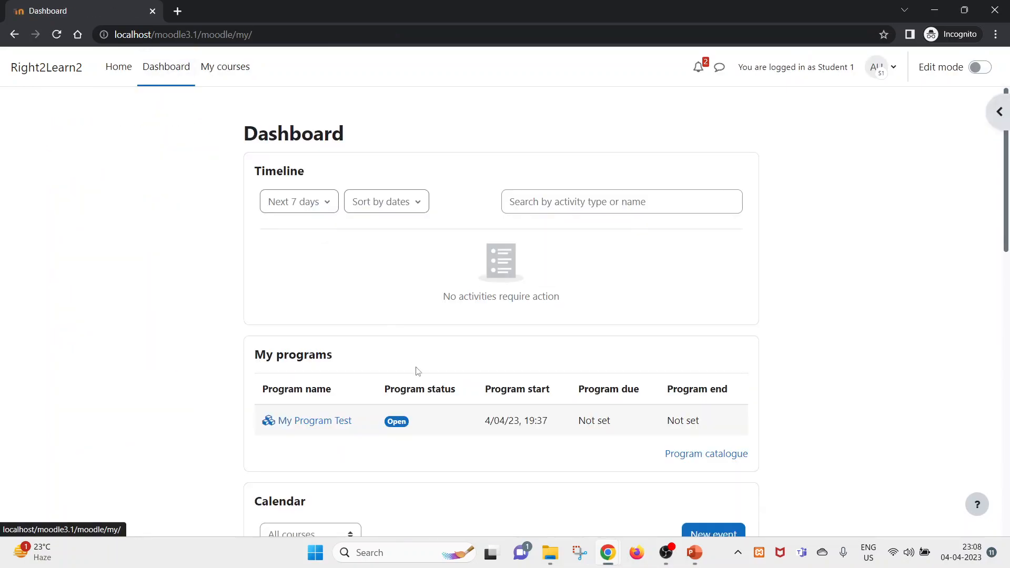
scroll(416, 359, "down", 1)
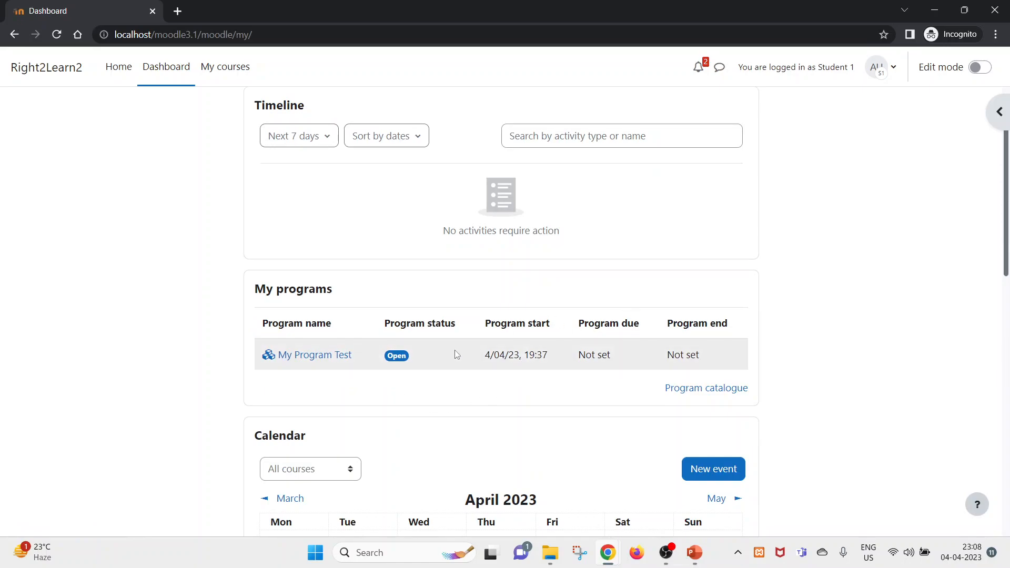
left_click_drag(719, 360, 666, 358)
right_click(537, 277)
left_click(580, 322)
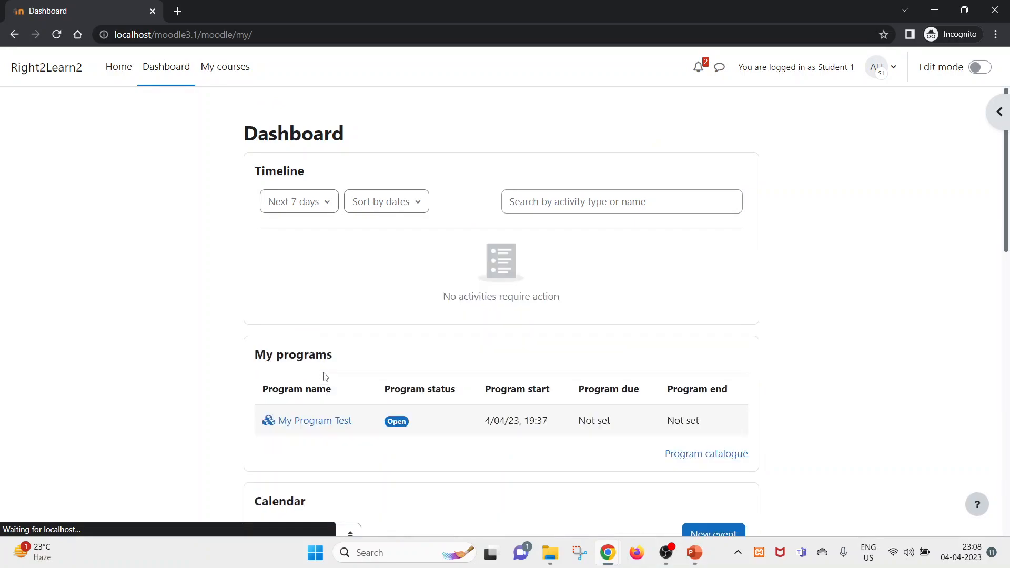
key("alt+Tab")
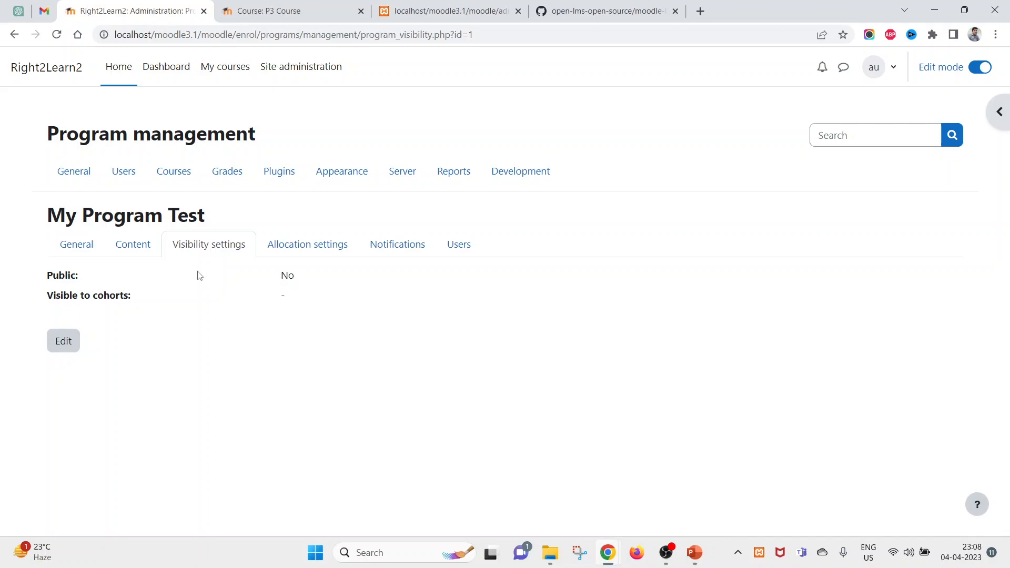
- Look over the Allocation settings and Notifications, ending on Users, which lists two manually allocated learners
left_click(293, 246)
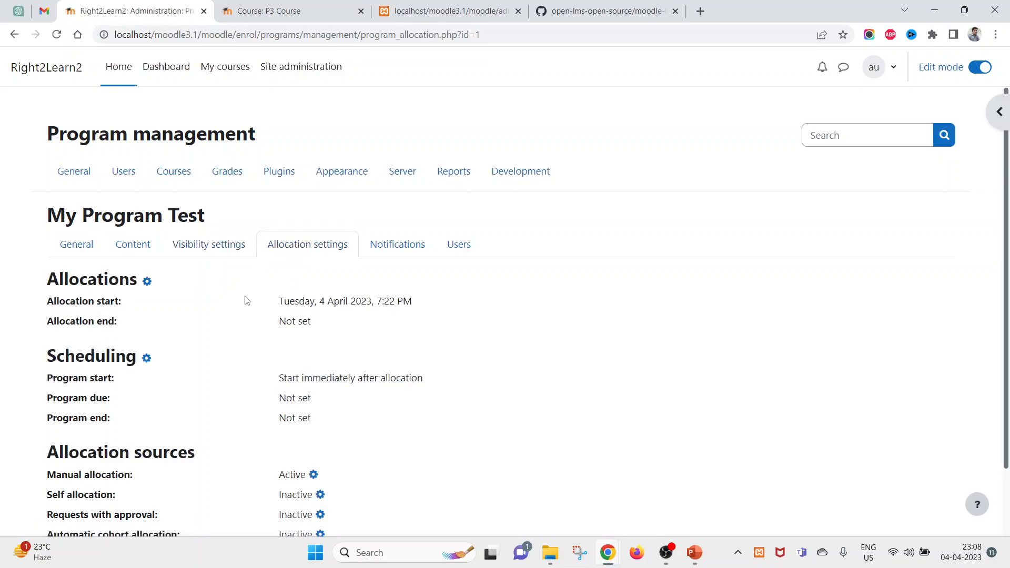
scroll(255, 359, "down", 2)
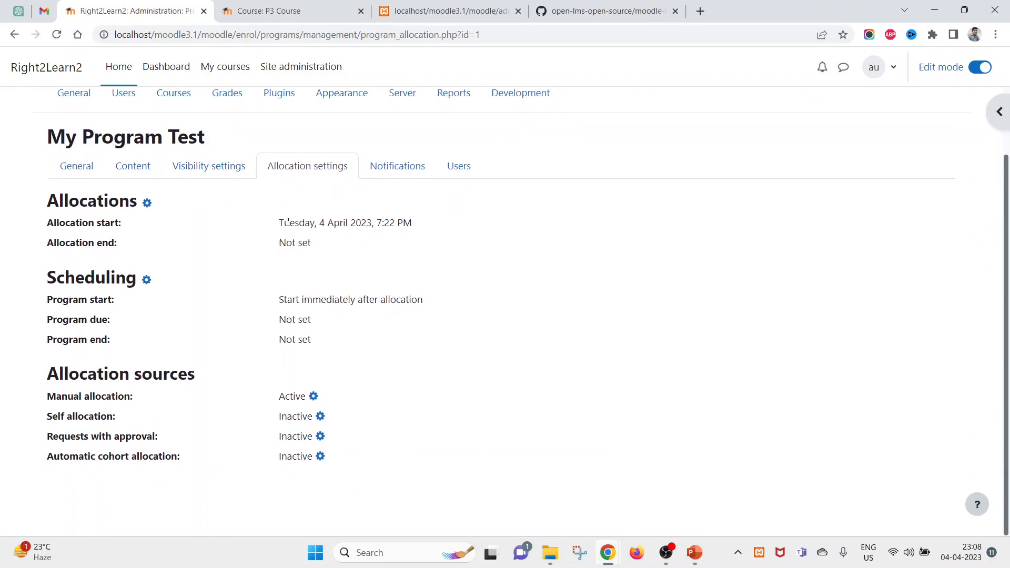
left_click(406, 173)
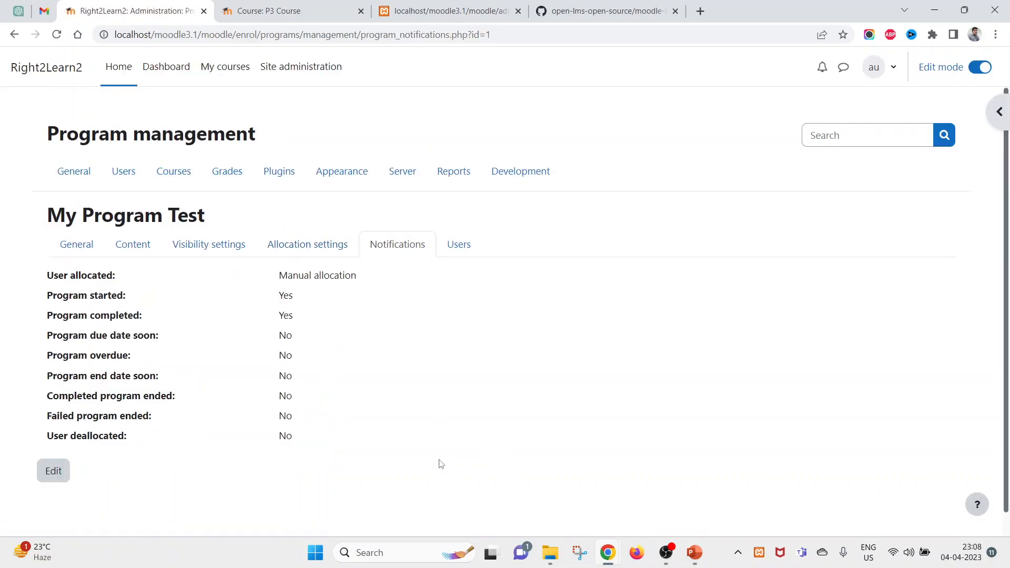
left_click_drag(49, 272, 248, 402)
left_click_drag(348, 427, 185, 347)
left_click(466, 247)
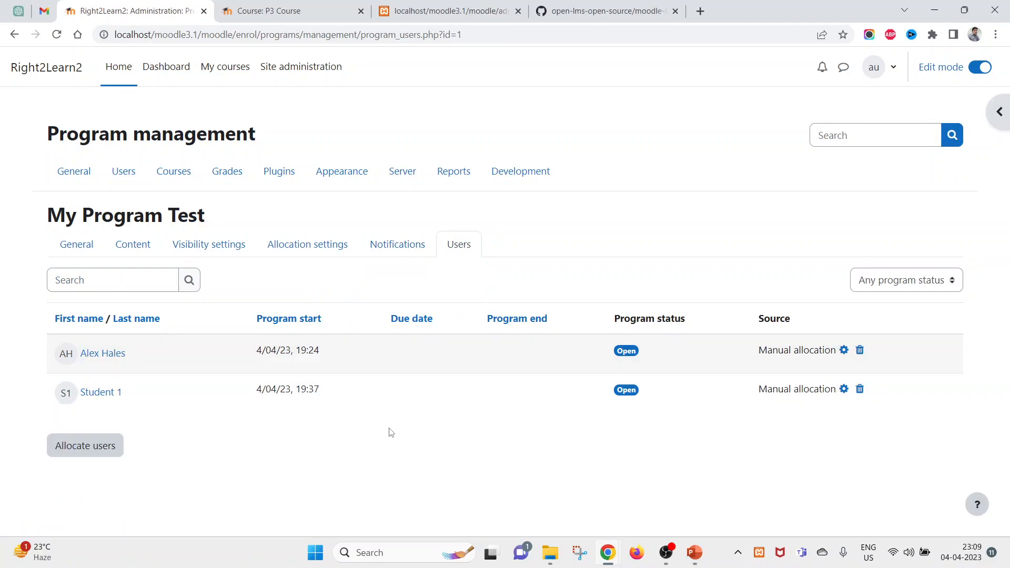
- From the Content page, open the main course set's Update set dialog, confirming completion type All in order
left_click(134, 245)
left_click(766, 316)
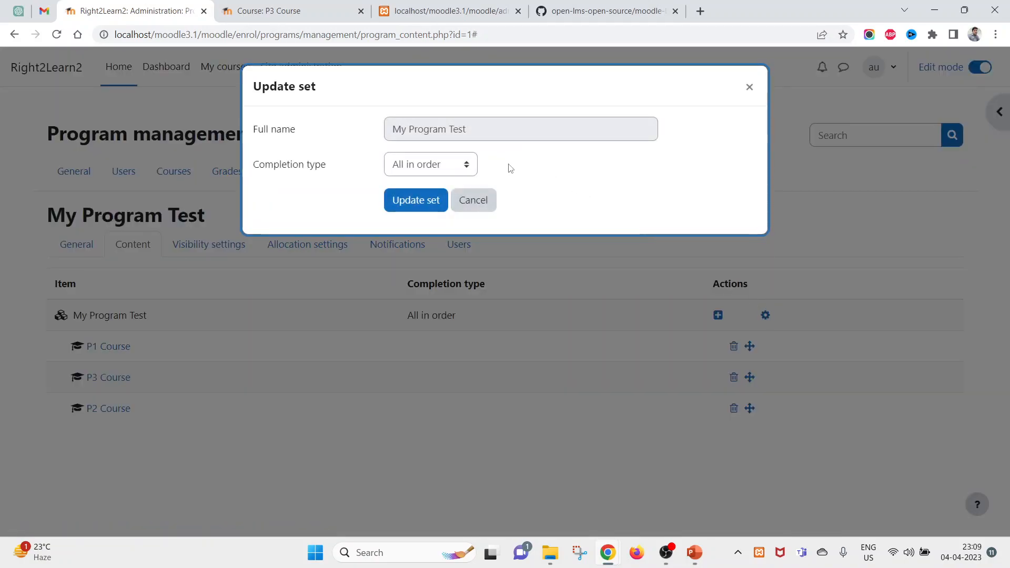
left_click(456, 167)
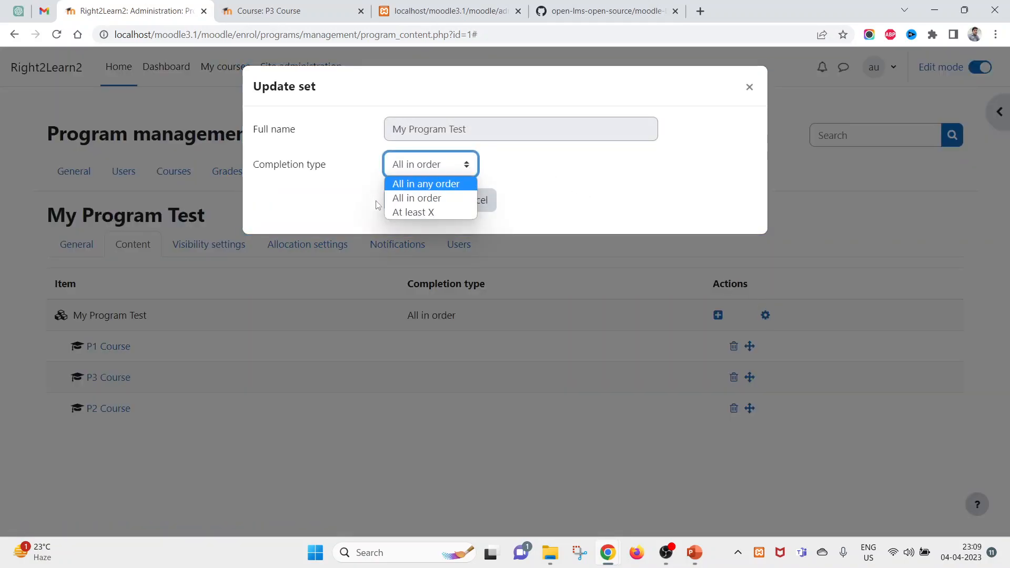
left_click(654, 197)
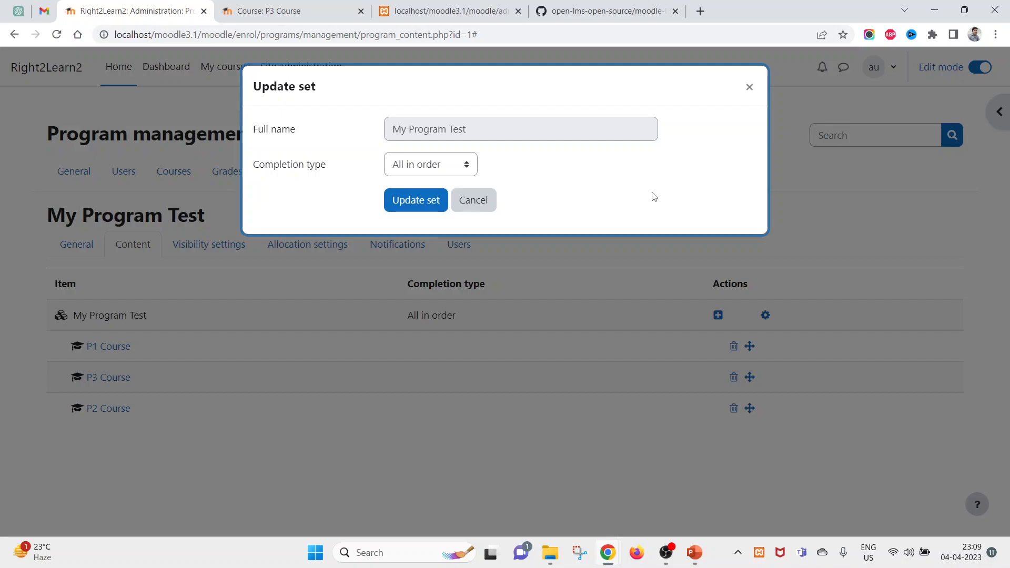
left_click(434, 162)
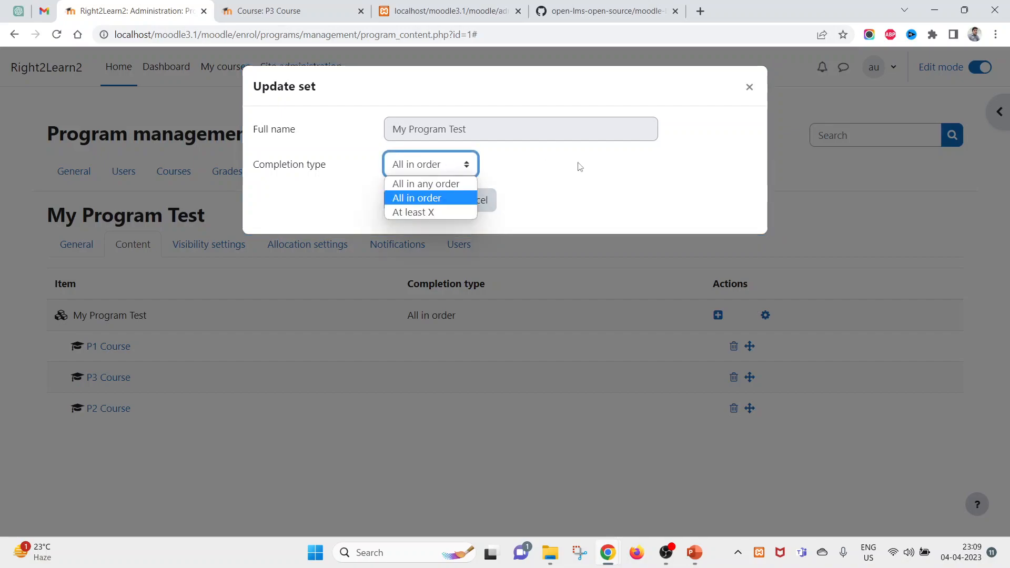